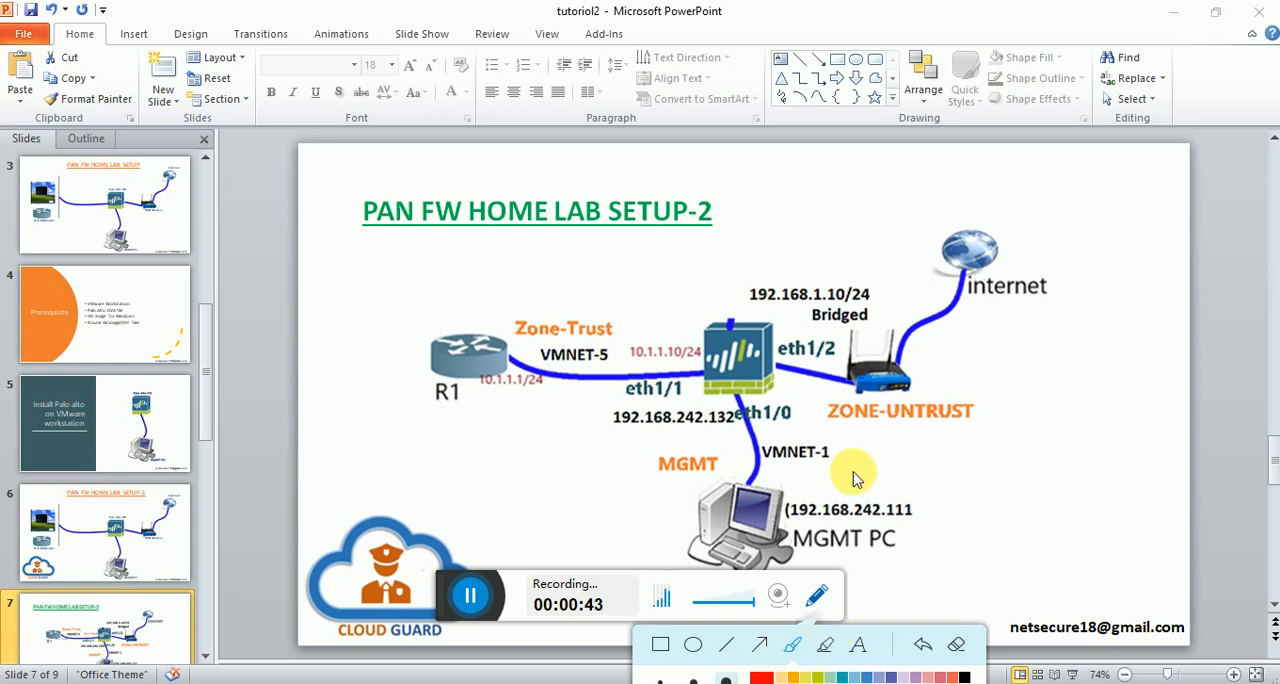
Mark the firewall, management PC, router R1 and the R1–firewall link in red on the lab diagram, and clear the markup.
mouse_move(792, 258)
mouse_down()
mouse_move(680, 272)
mouse_move(643, 562)
mouse_move(790, 587)
mouse_move(826, 463)
mouse_move(785, 272)
mouse_up()
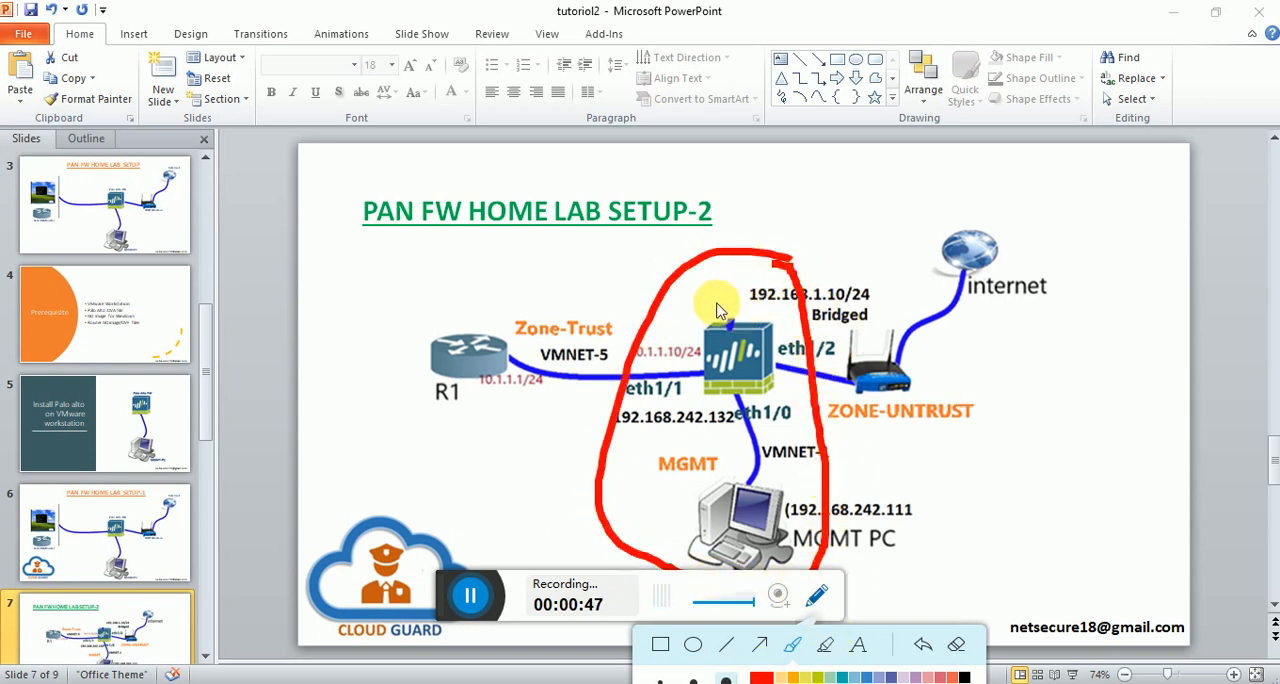
drag(706, 291, 857, 236)
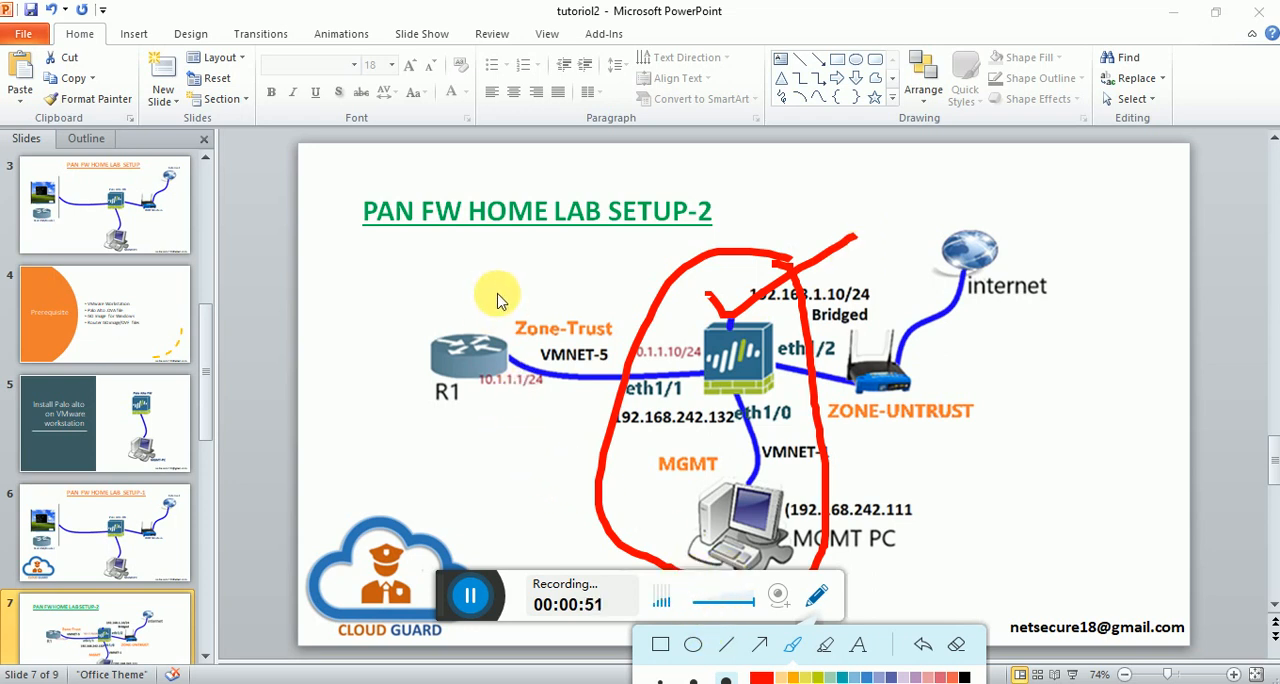
mouse_move(498, 295)
mouse_down()
mouse_move(429, 289)
mouse_move(394, 335)
mouse_move(449, 432)
mouse_move(535, 338)
mouse_move(505, 289)
mouse_up()
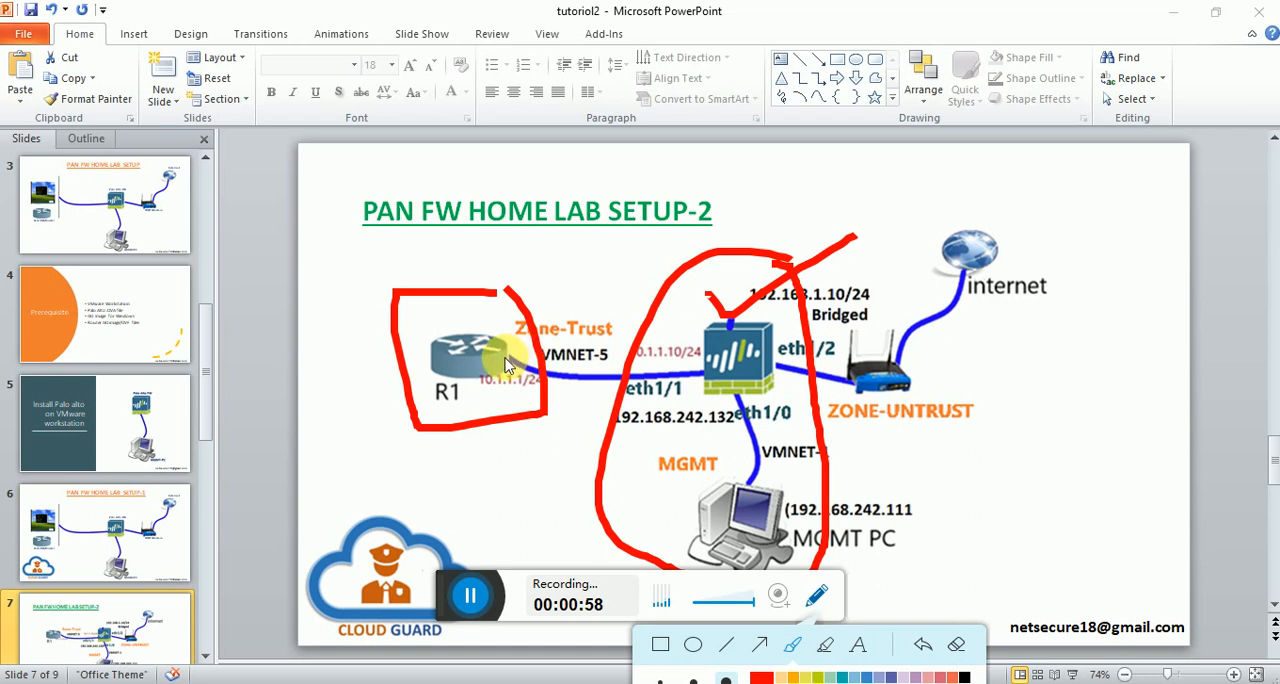
mouse_move(509, 360)
mouse_down()
mouse_move(507, 290)
mouse_move(630, 200)
mouse_move(722, 322)
mouse_up()
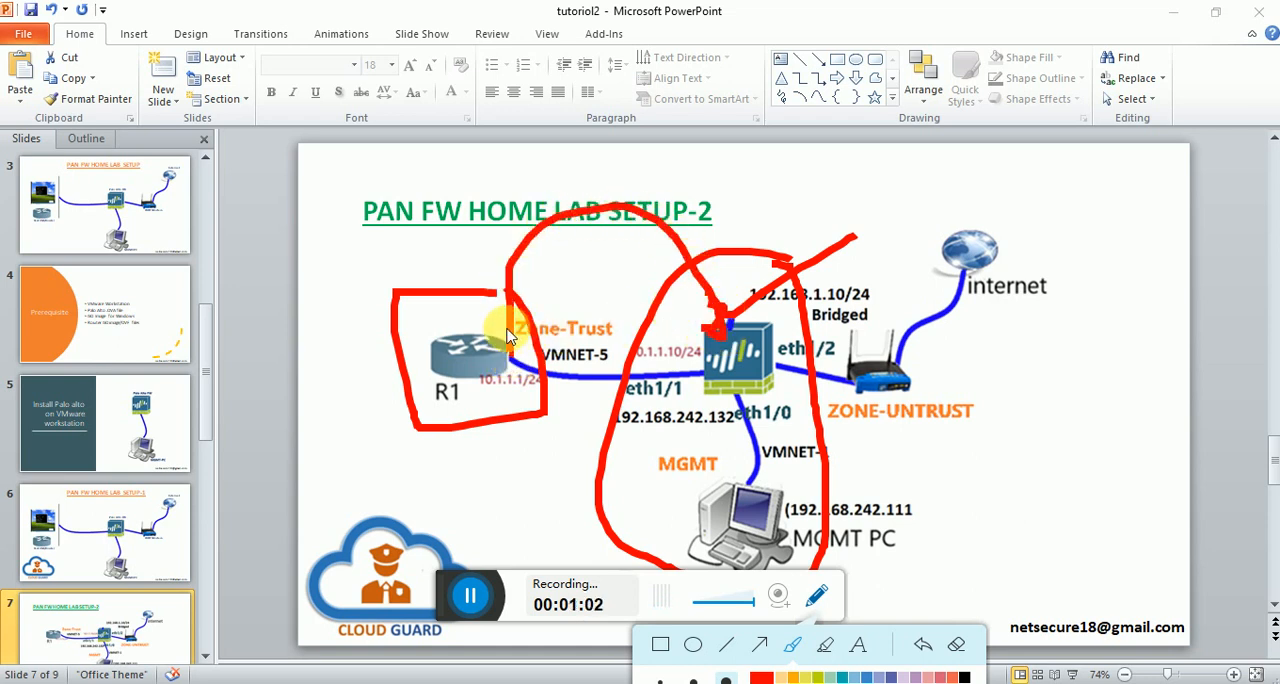
click(957, 645)
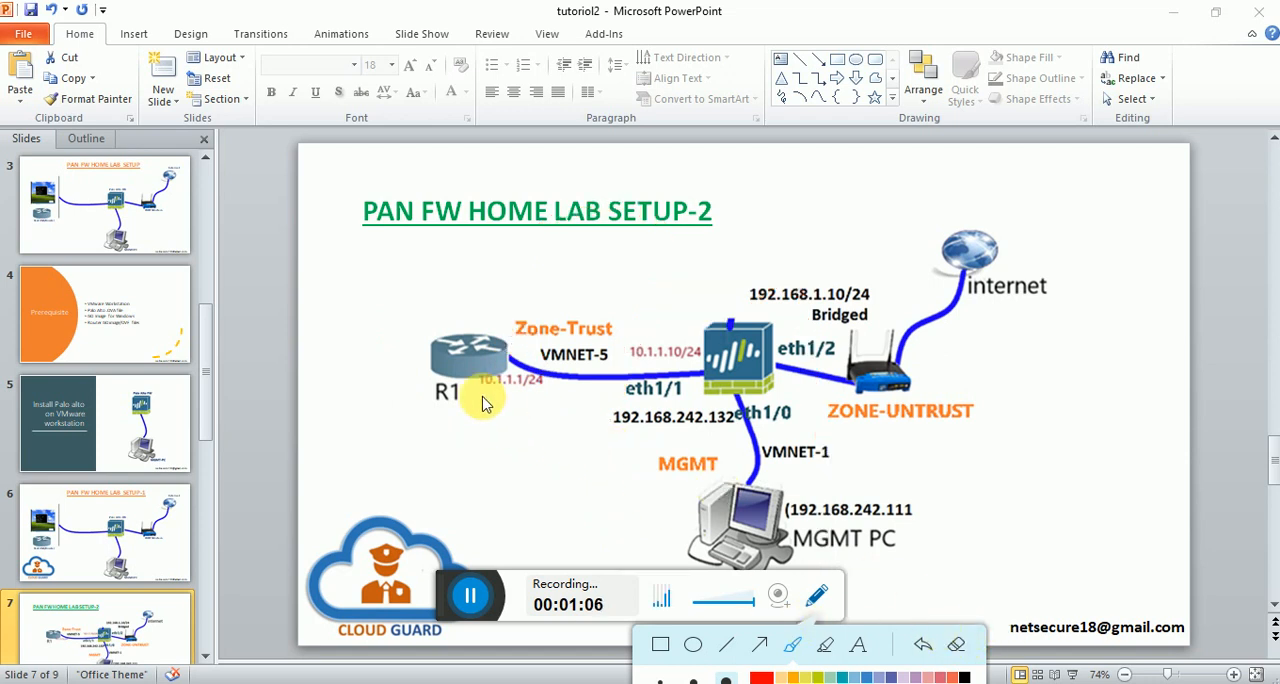
Outline router R1 in red on the lab diagram, clear the outline and close the annotation tools.
mouse_move(495, 294)
mouse_down()
mouse_move(410, 302)
mouse_move(405, 443)
mouse_move(545, 335)
mouse_move(488, 268)
mouse_up()
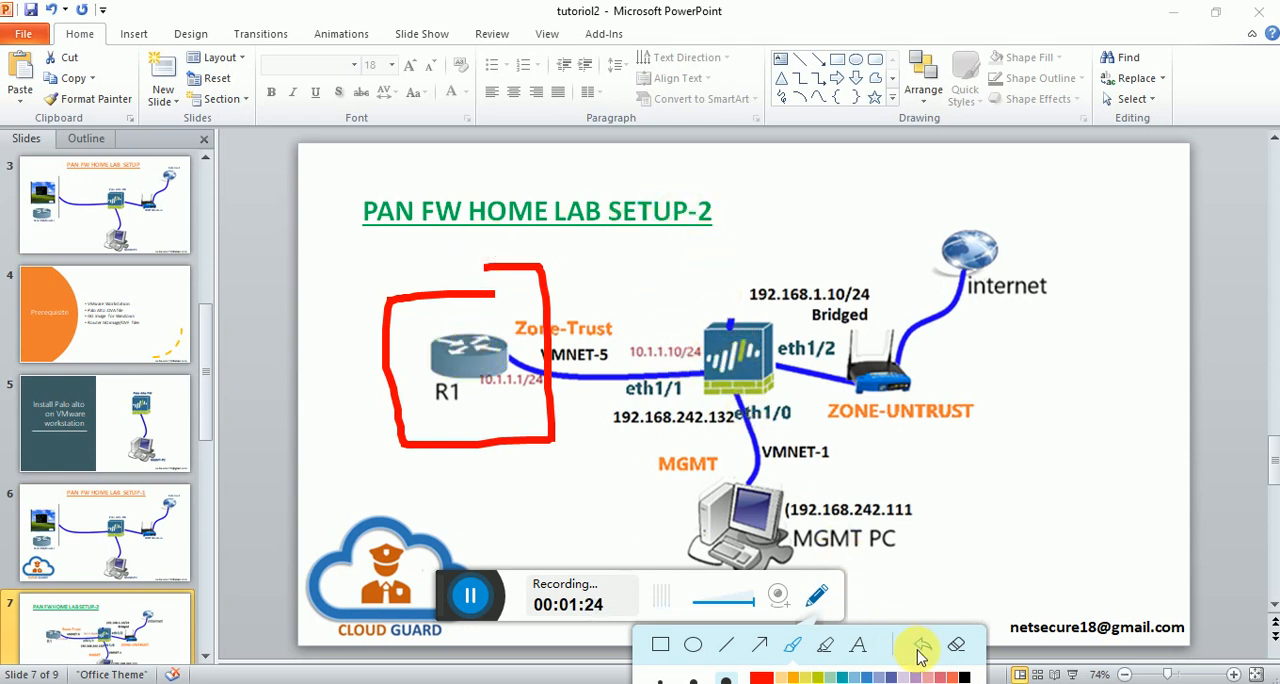
click(958, 646)
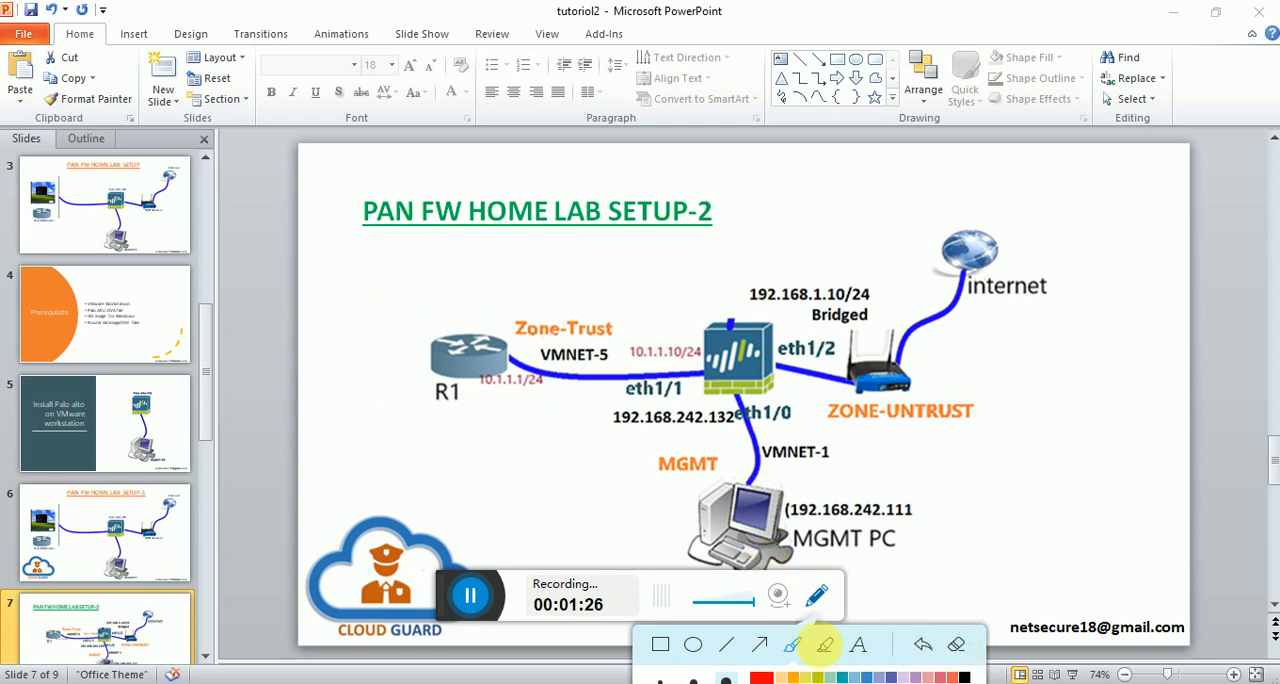
click(815, 600)
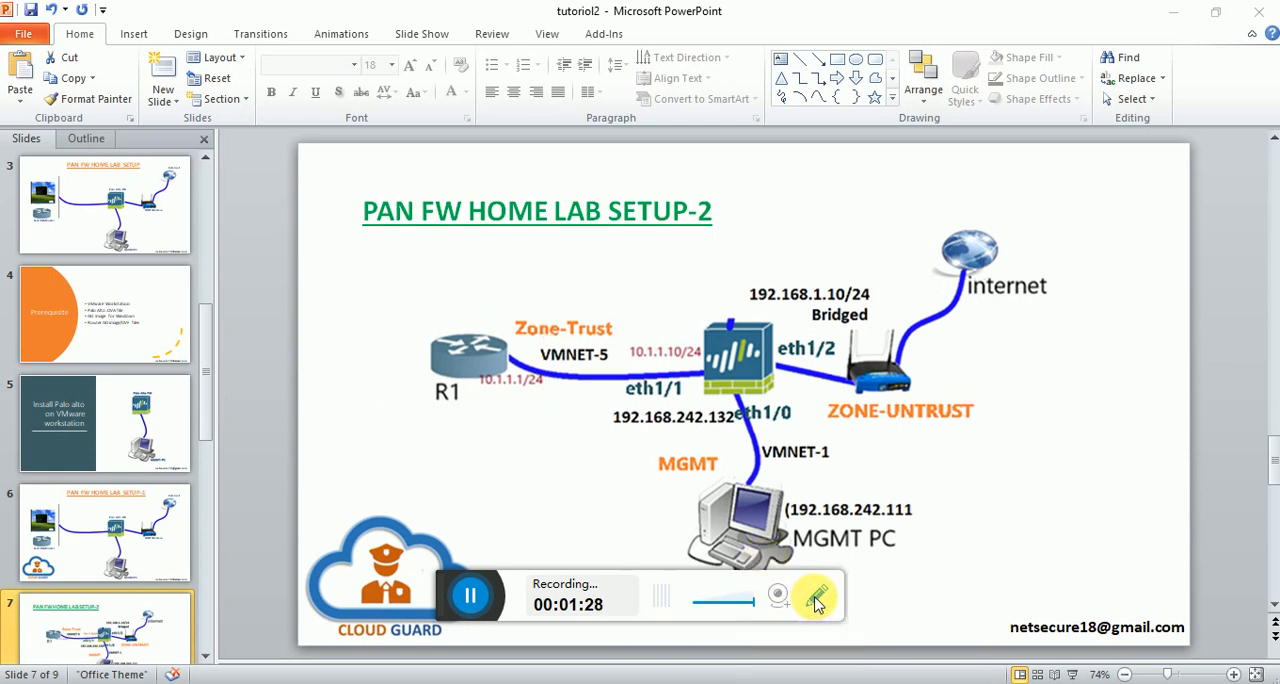
Switch to VMware Workstation and open the vyatta appliance file from the pratical-software\vyatta folder for import.
click(800, 612)
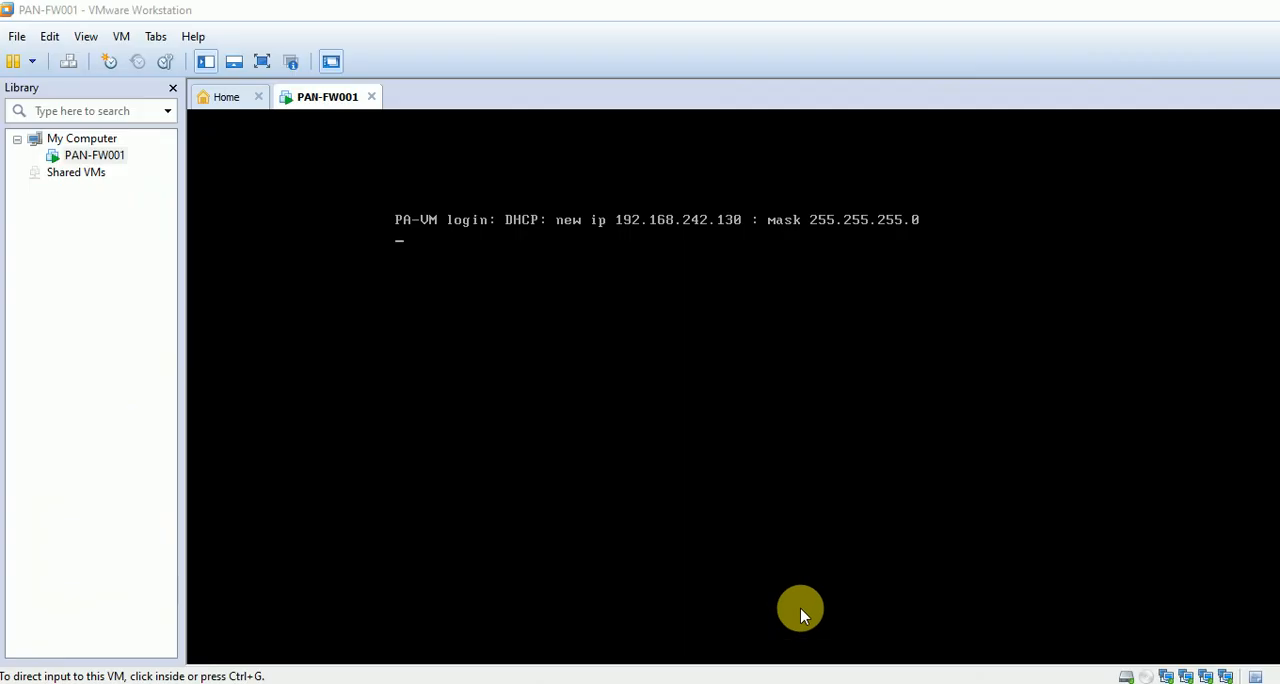
click(16, 38)
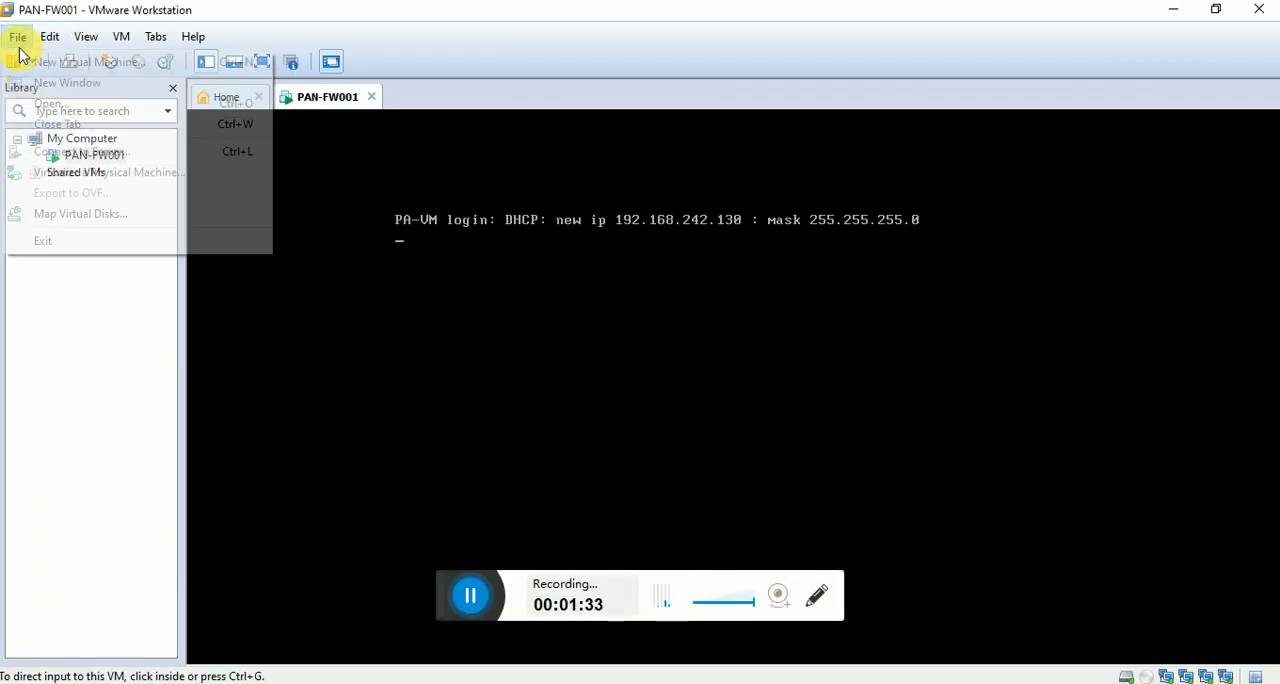
click(44, 106)
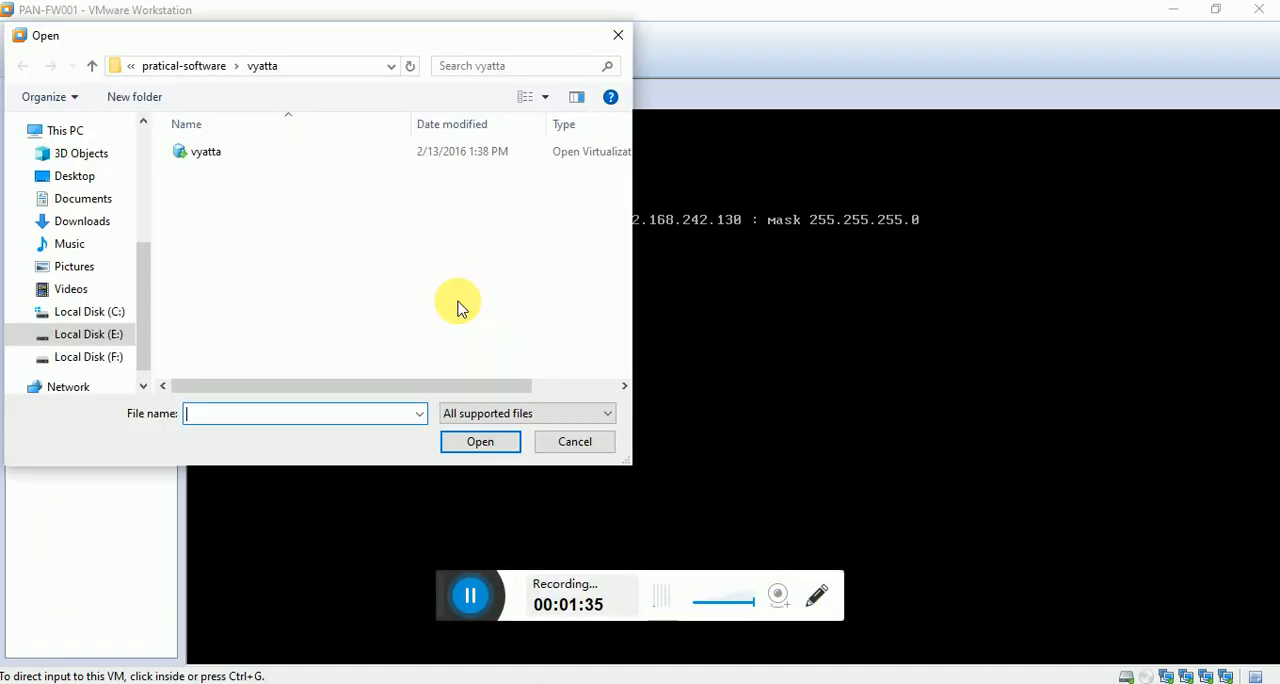
click(234, 160)
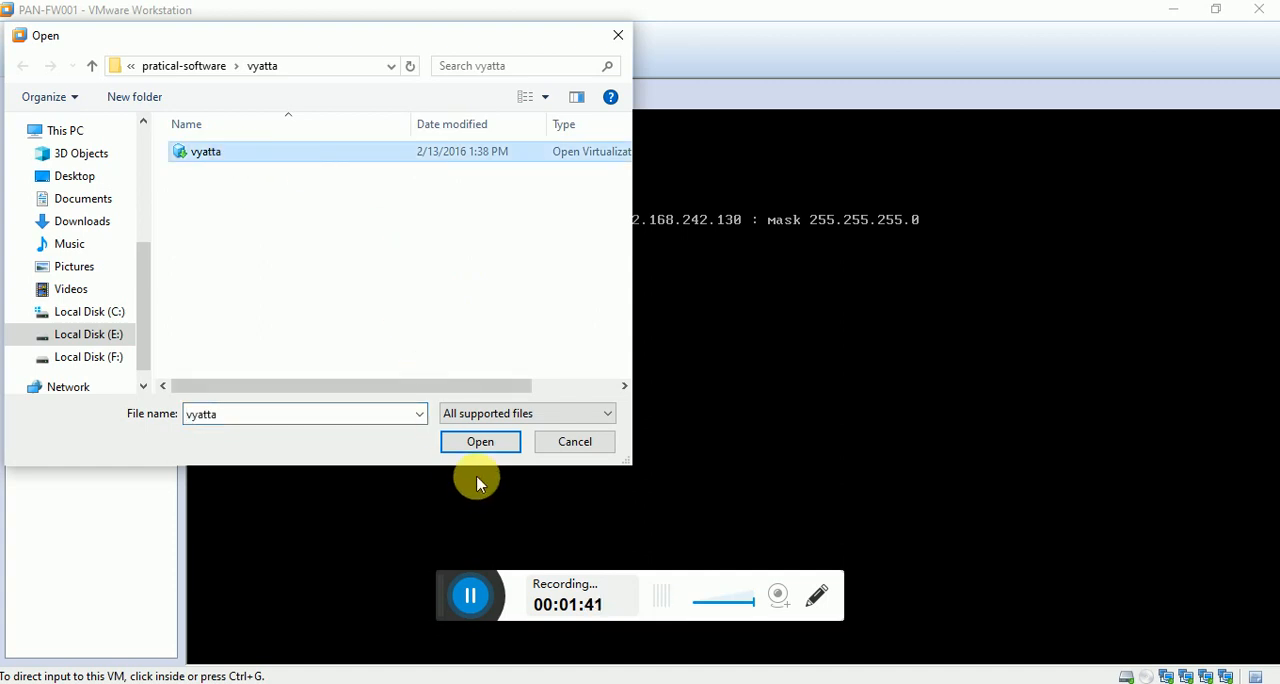
click(478, 443)
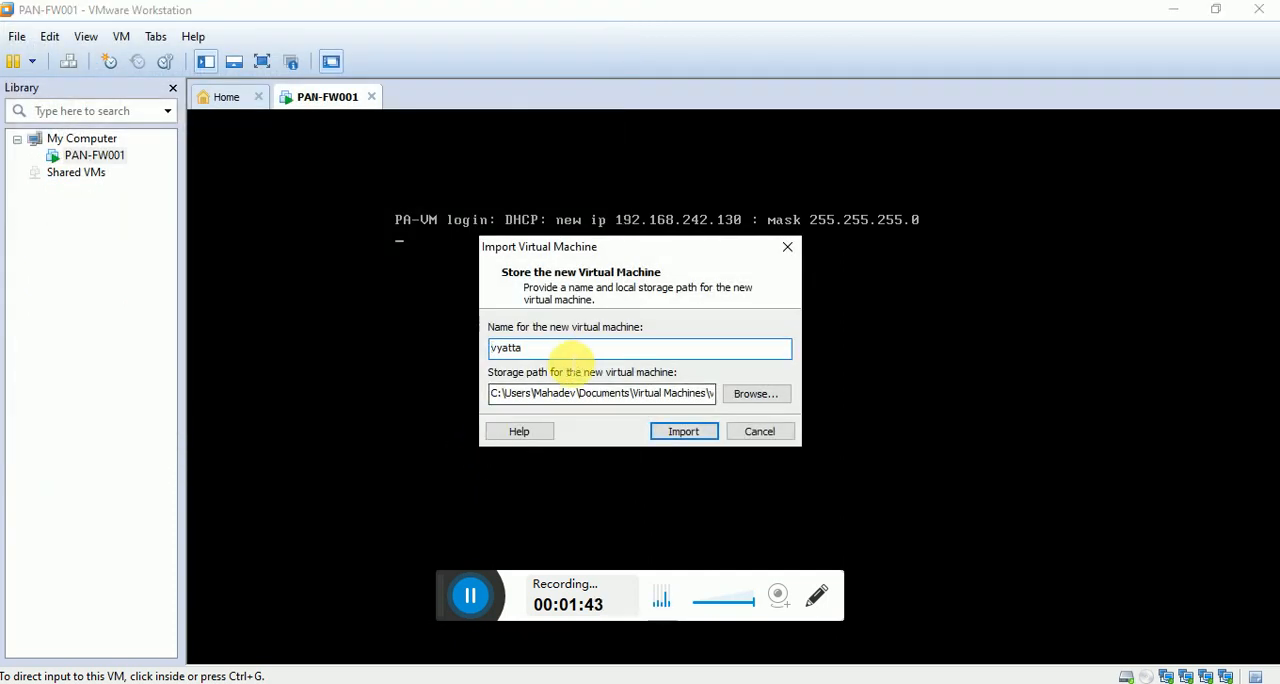
Name the new virtual machine R1, set its storage path to E:\VM\R1 and import it.
text(R1)
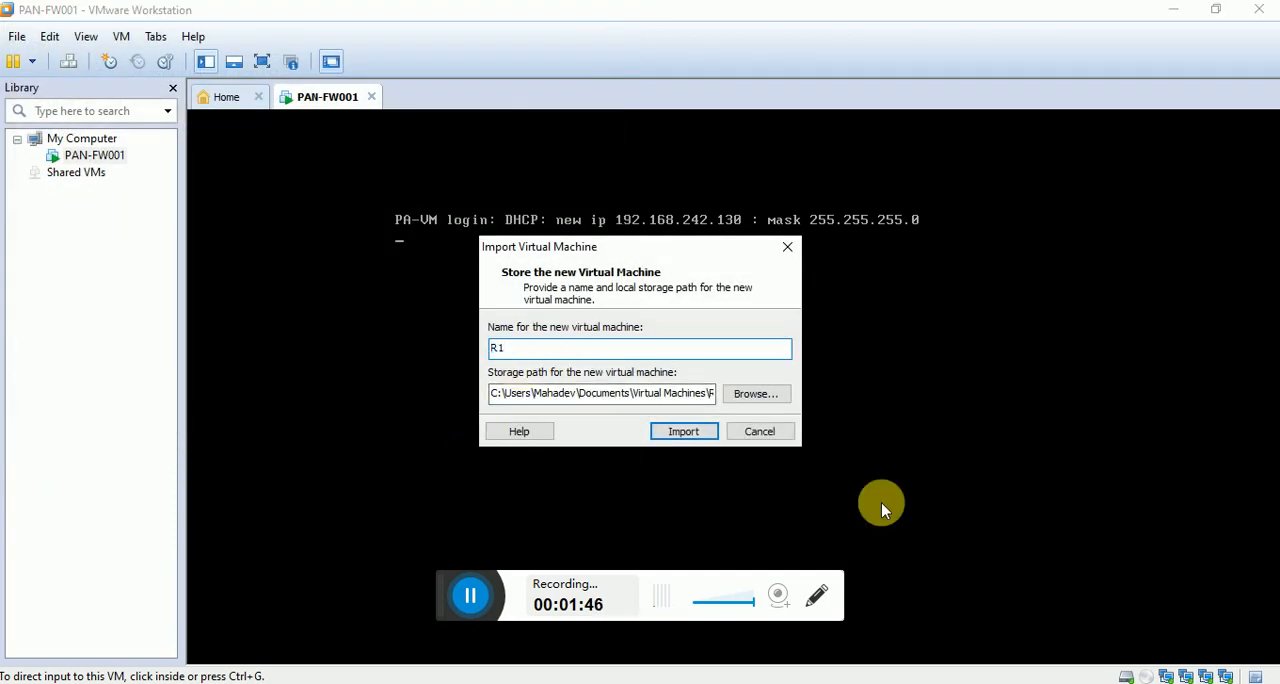
click(768, 396)
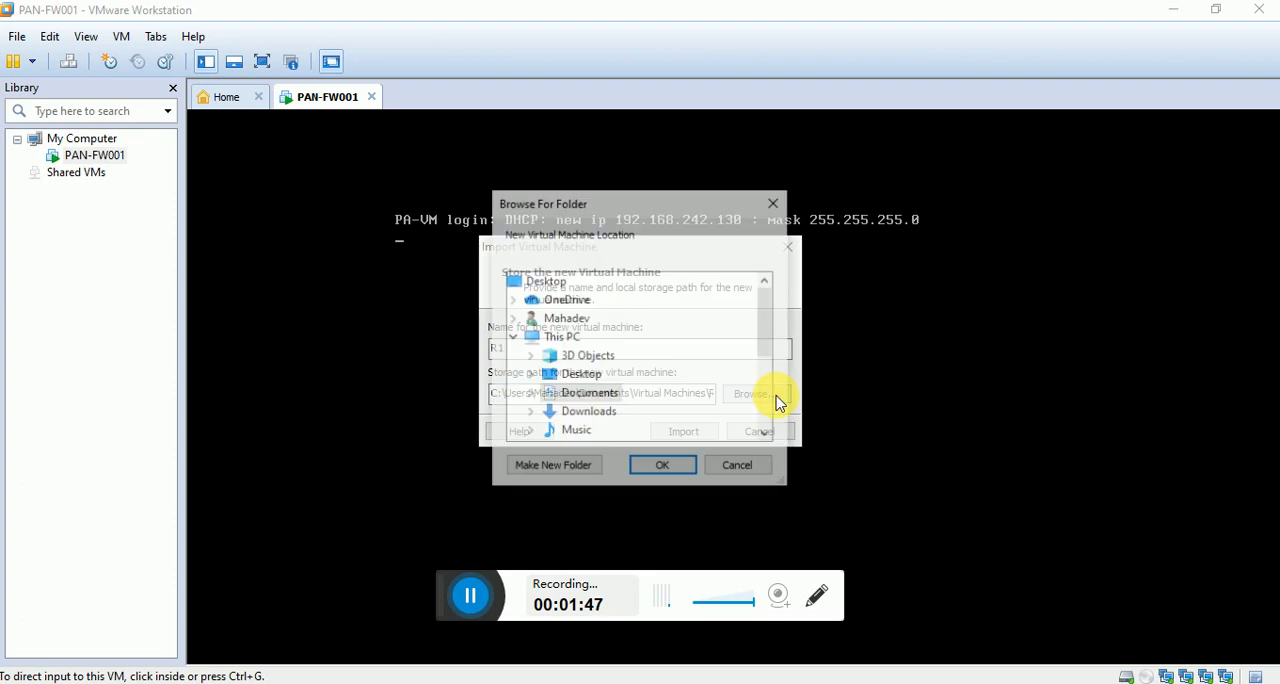
scroll(600, 405, down, 3)
click(622, 337)
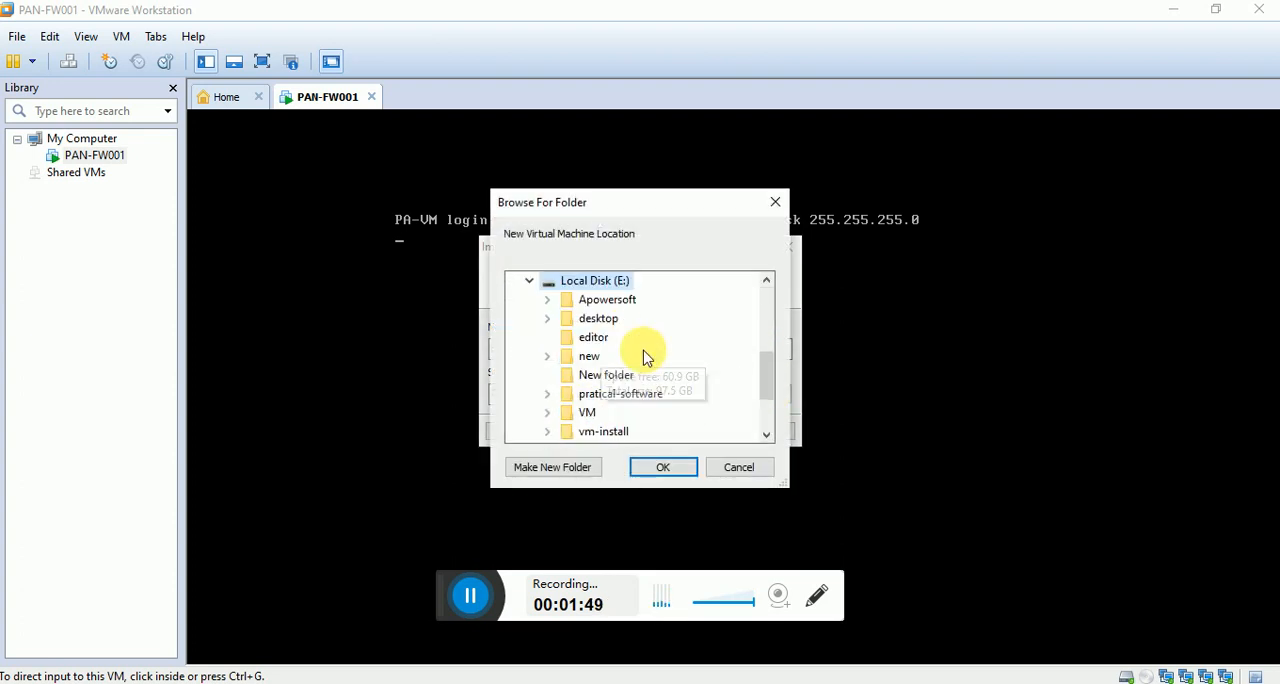
click(587, 412)
click(602, 413)
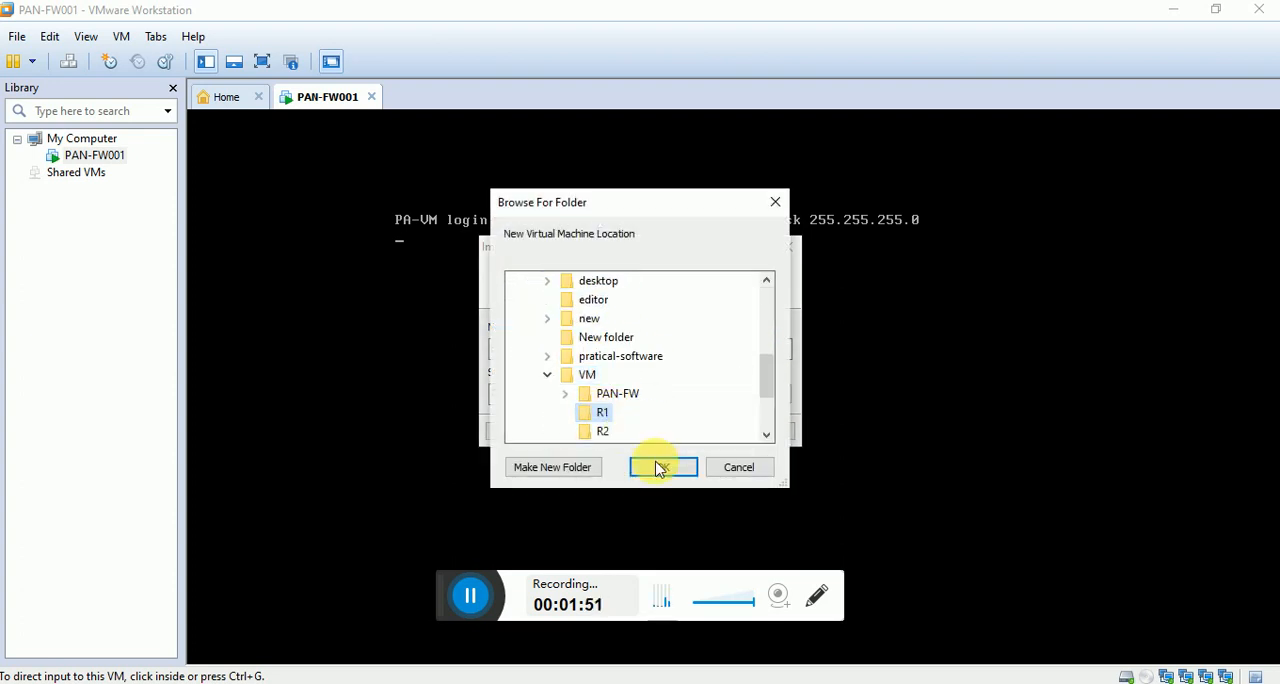
click(664, 467)
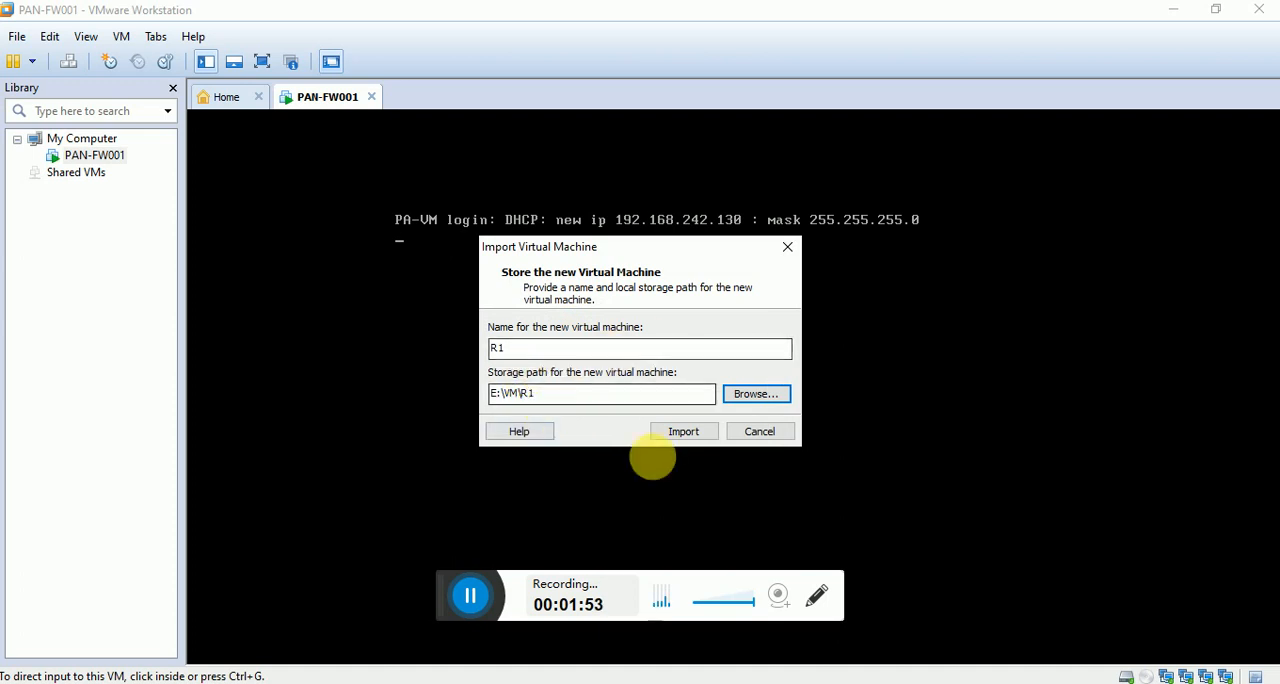
click(682, 430)
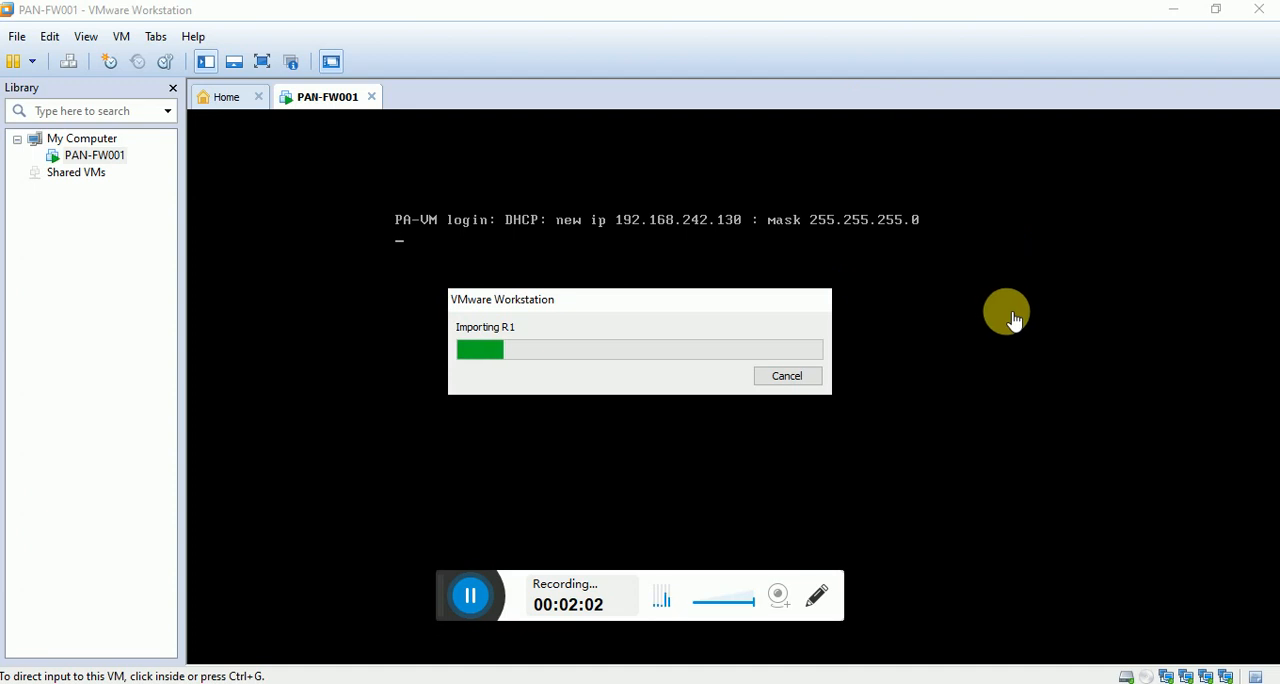
drag(640, 303, 955, 208)
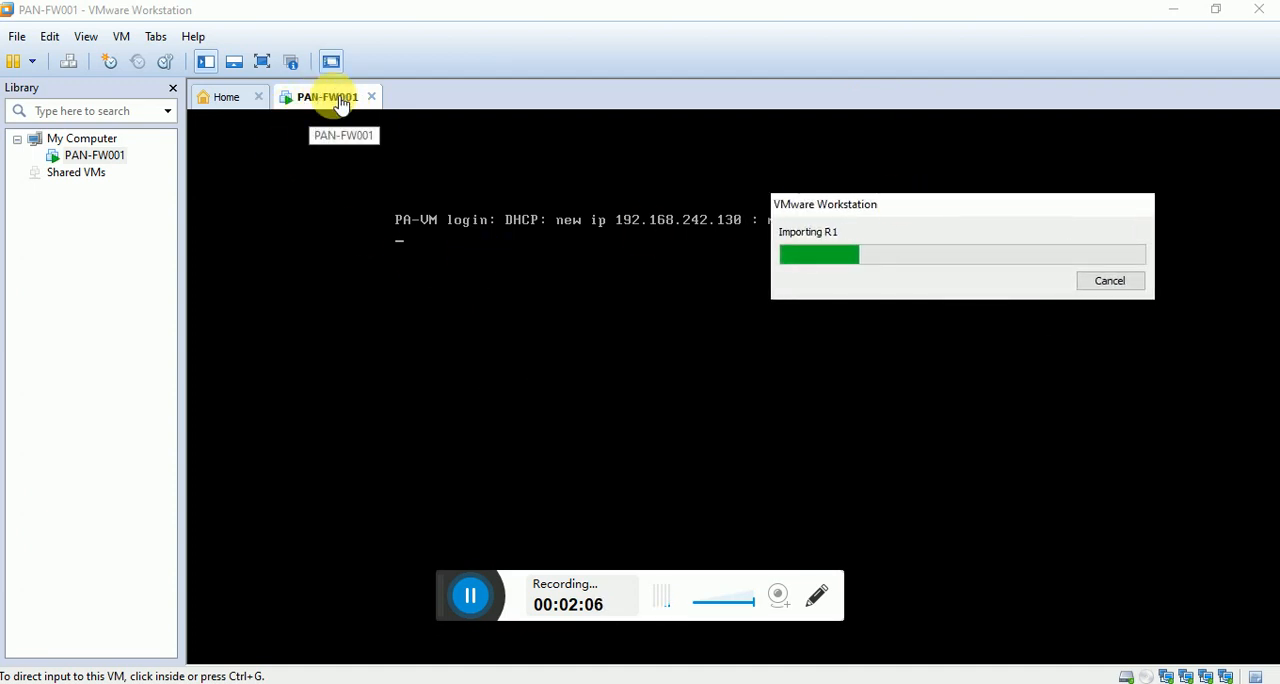
drag(980, 206, 1003, 331)
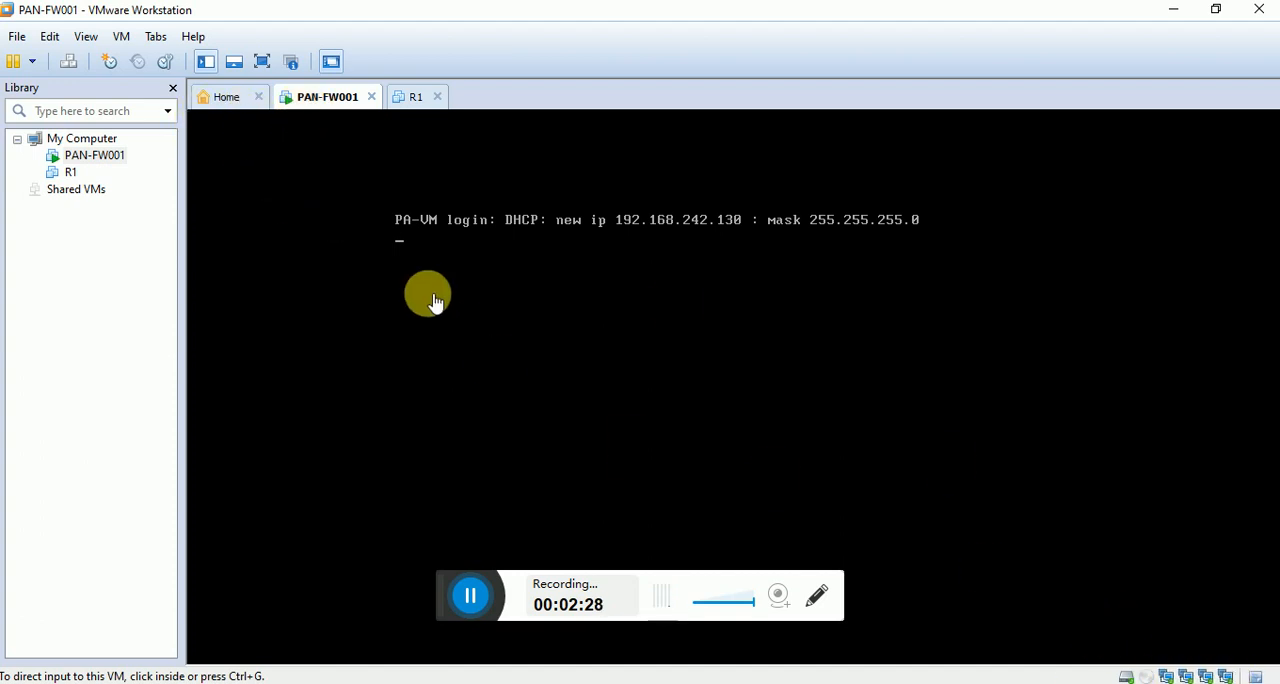
Open the network adapter settings of PAN-FW001 and capture the hardware device list with the Snipping Tool.
click(1178, 676)
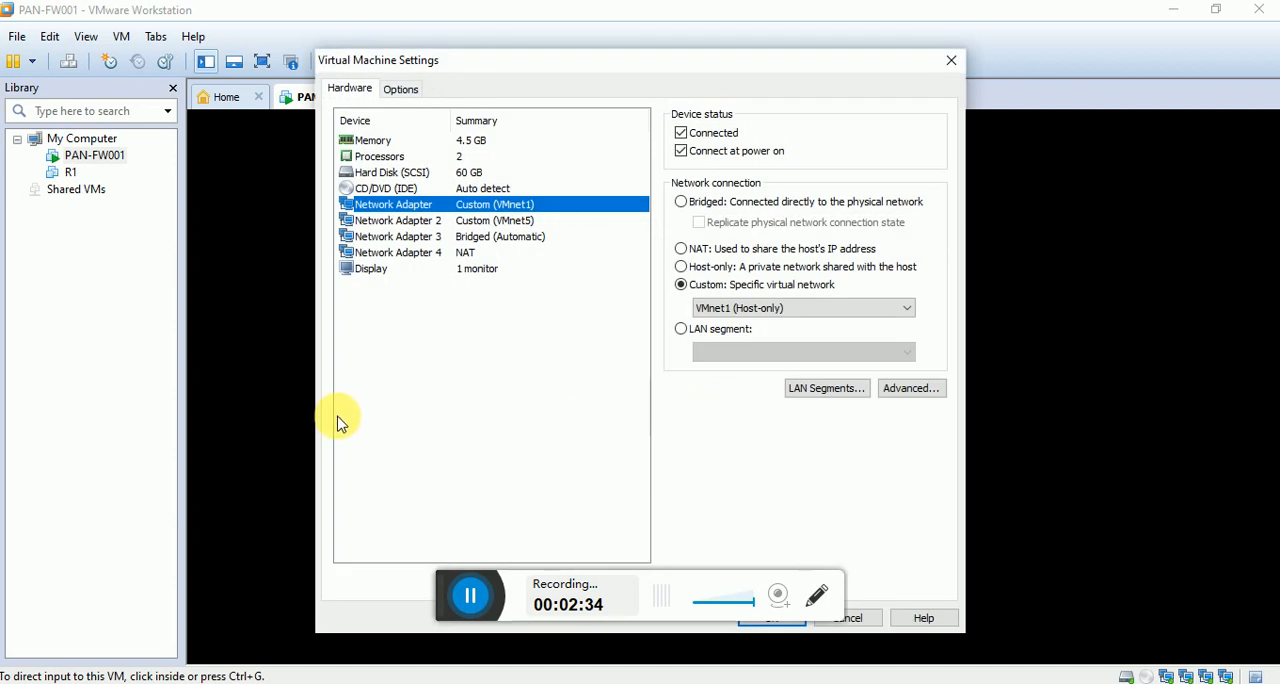
click(914, 679)
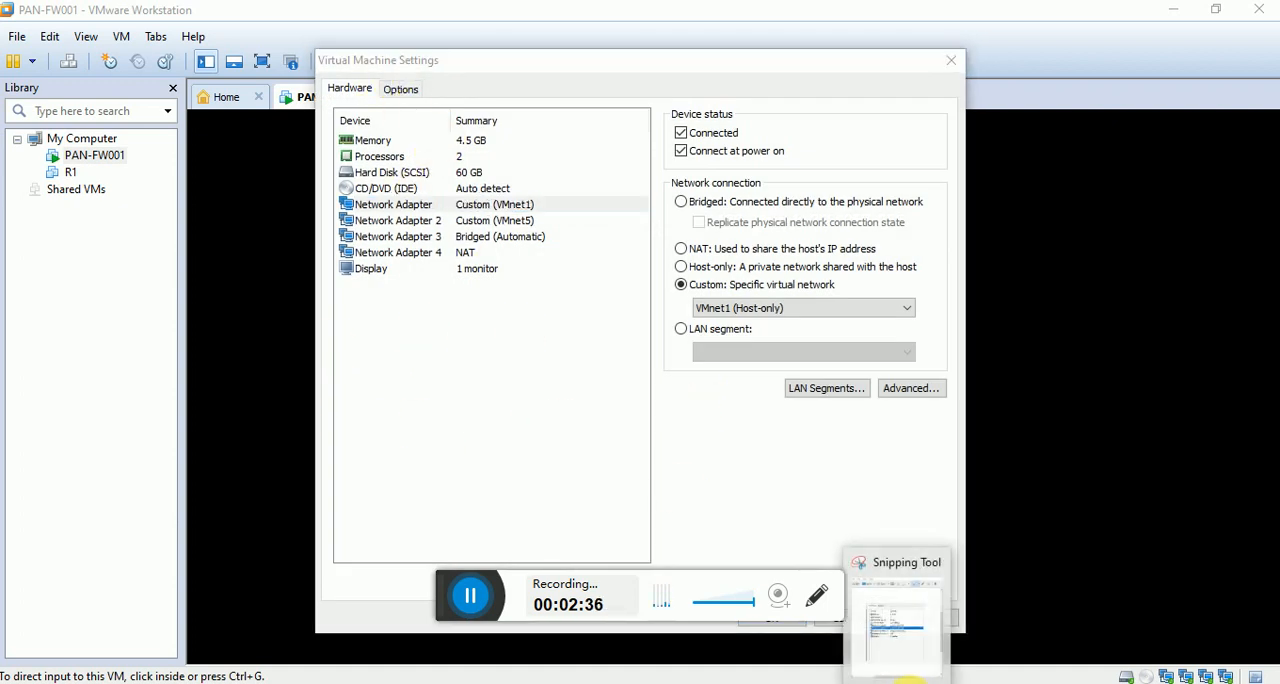
click(260, 70)
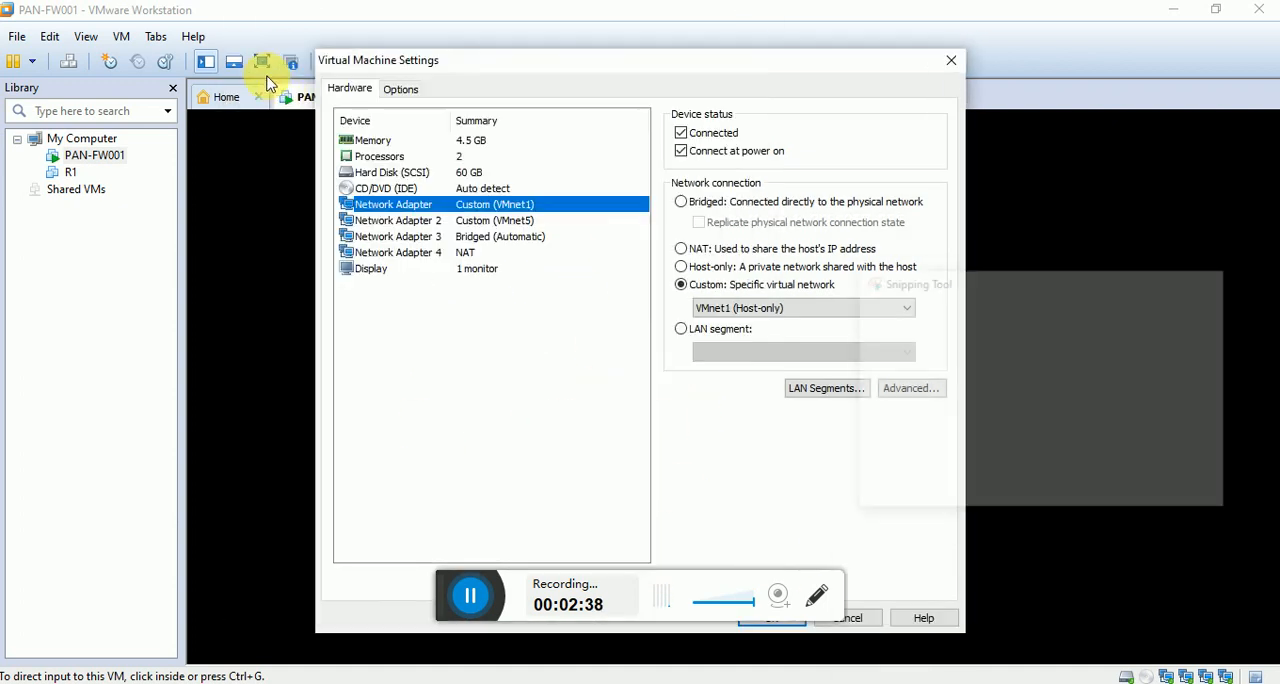
drag(335, 66, 688, 524)
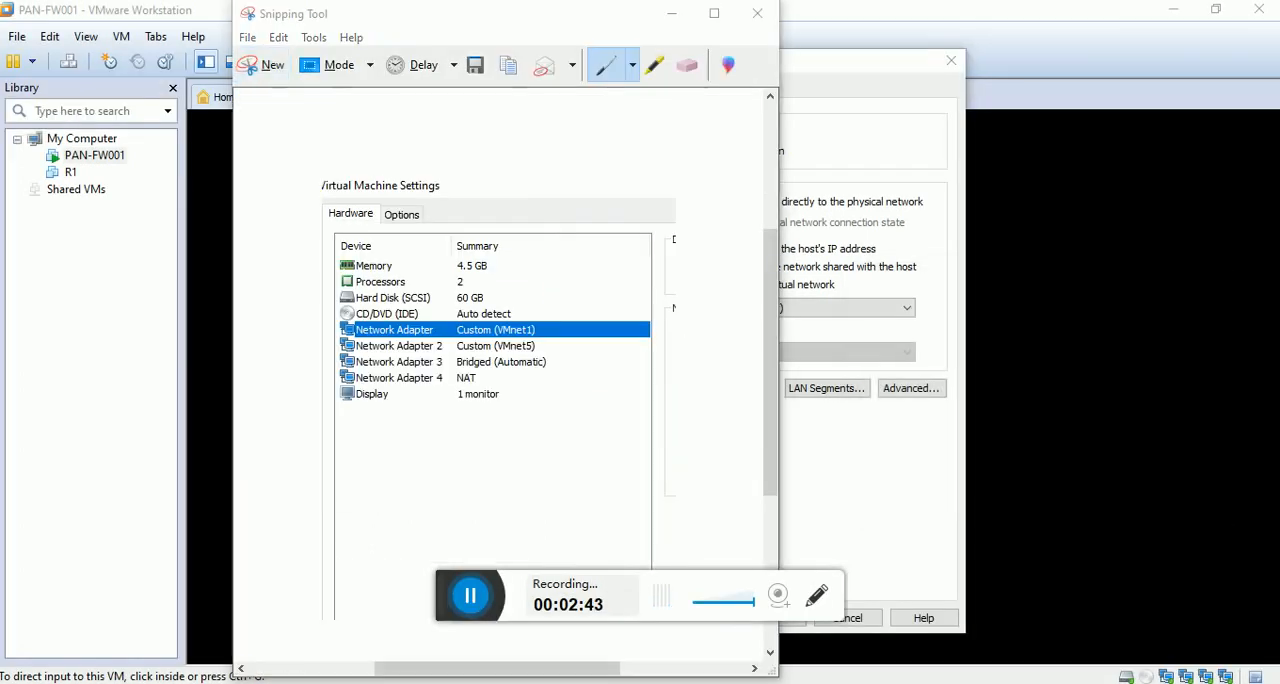
Open Paint, paste the captured hardware device list and move it to the right part of the canvas.
key(super)
text(pi)
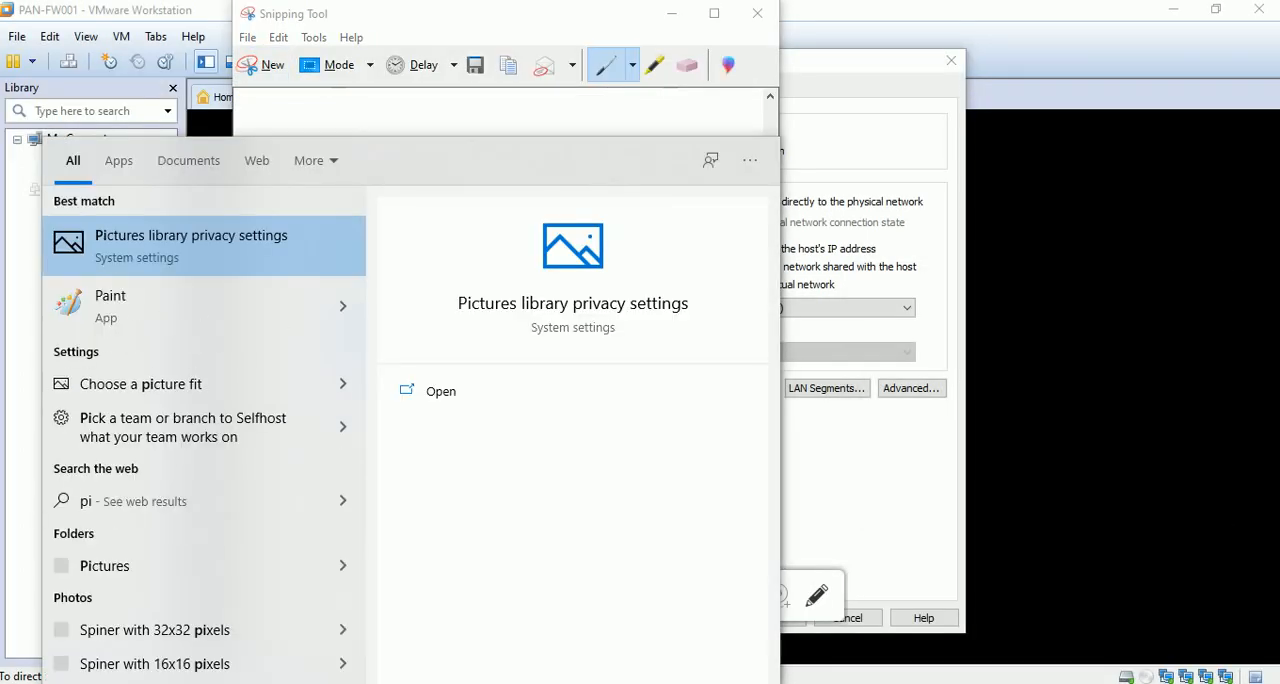
key(BackSpace)
text(aint)
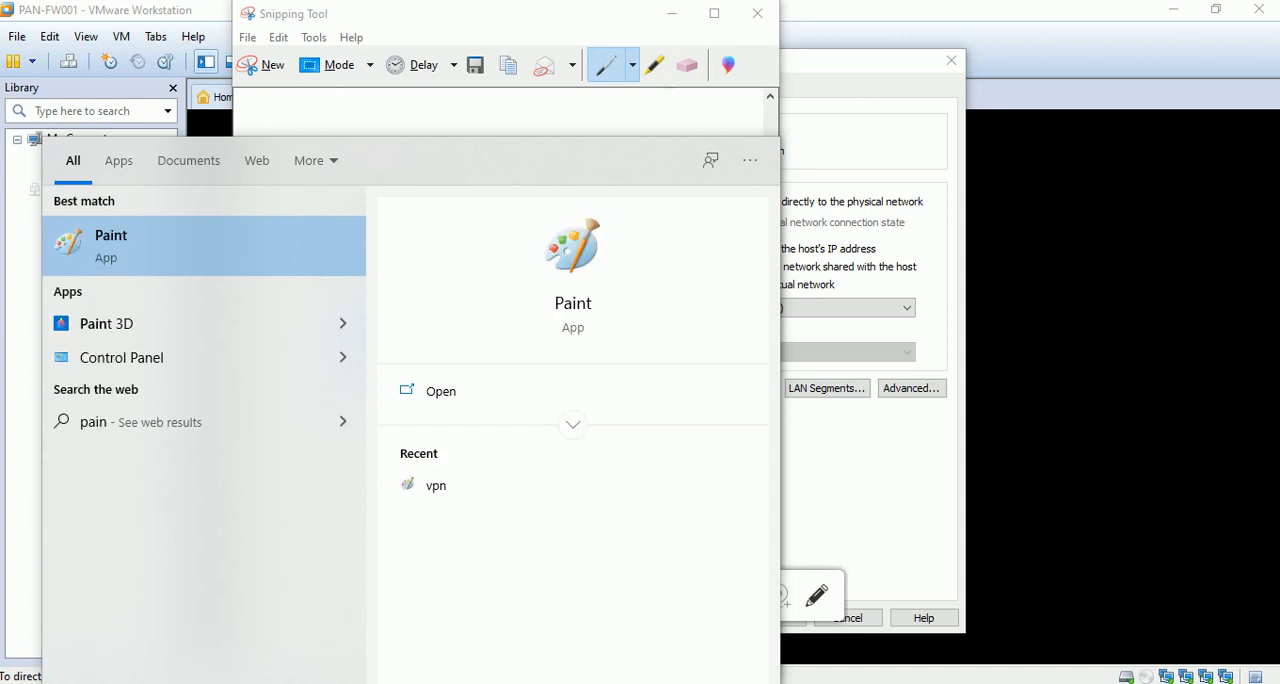
key(Return)
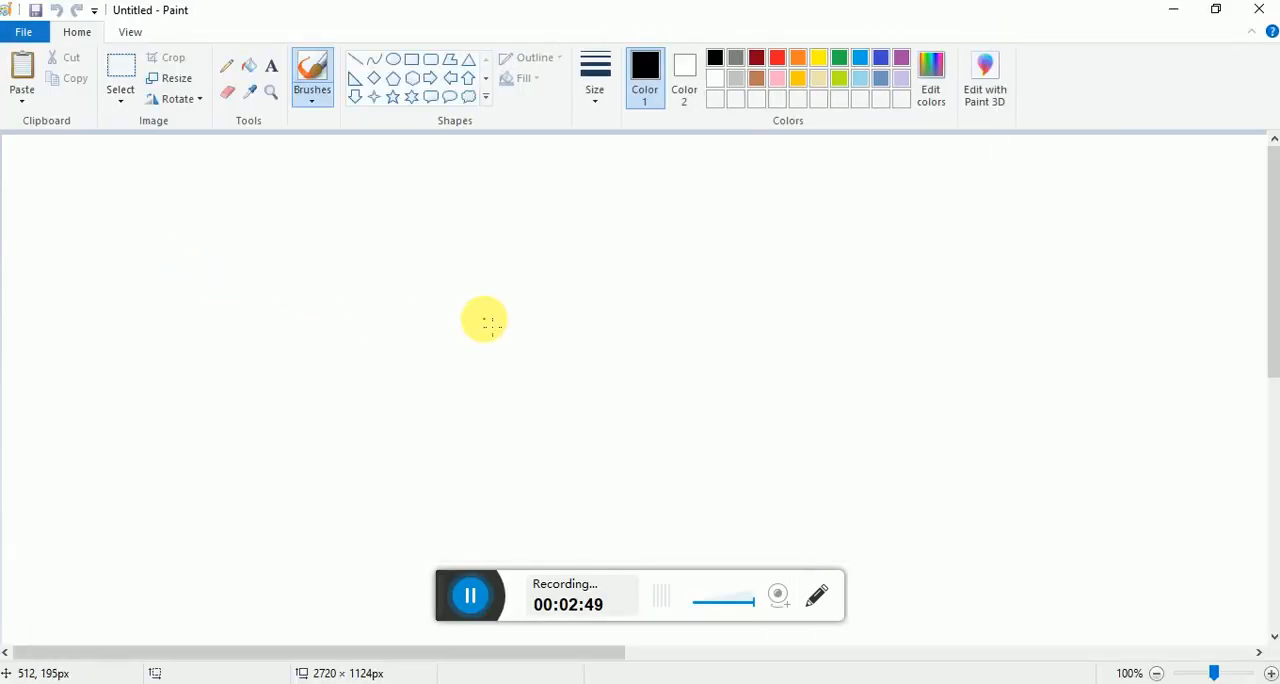
key(ctrl+v)
drag(317, 277, 1048, 290)
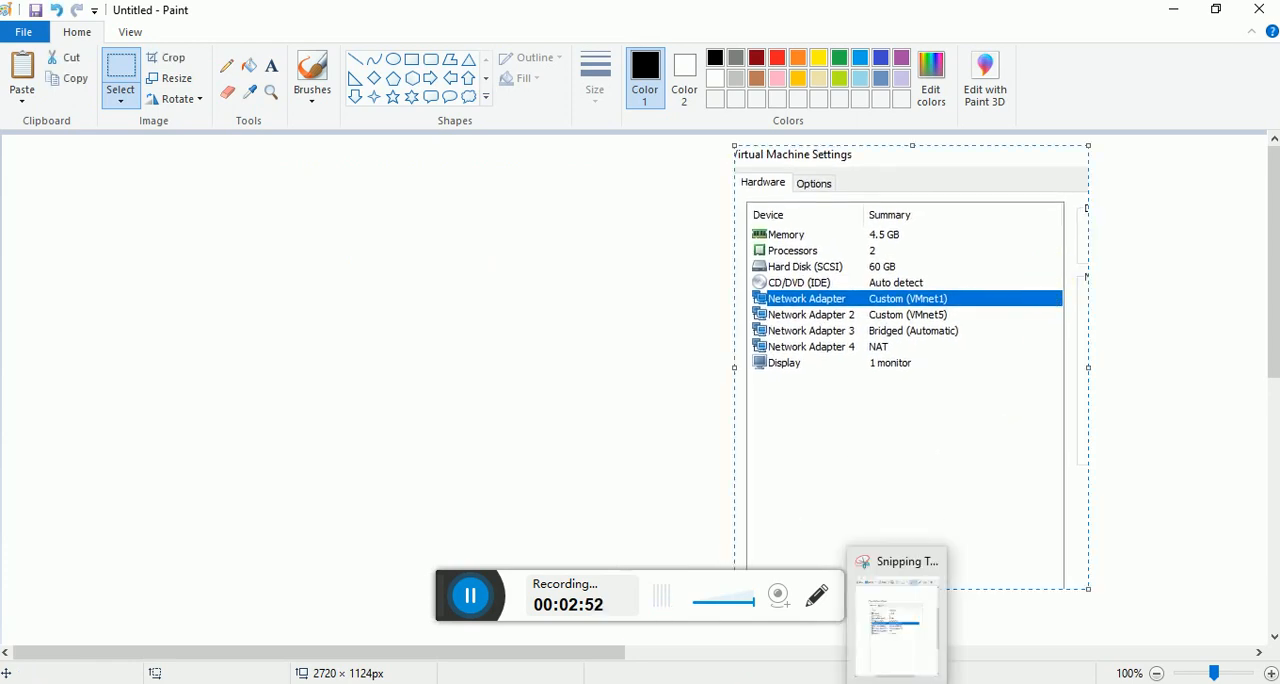
Switch to the lab diagram in PowerPoint and snip the firewall together with its eth1/0, eth1/1 and eth1/2 interface labels.
click(834, 682)
click(944, 682)
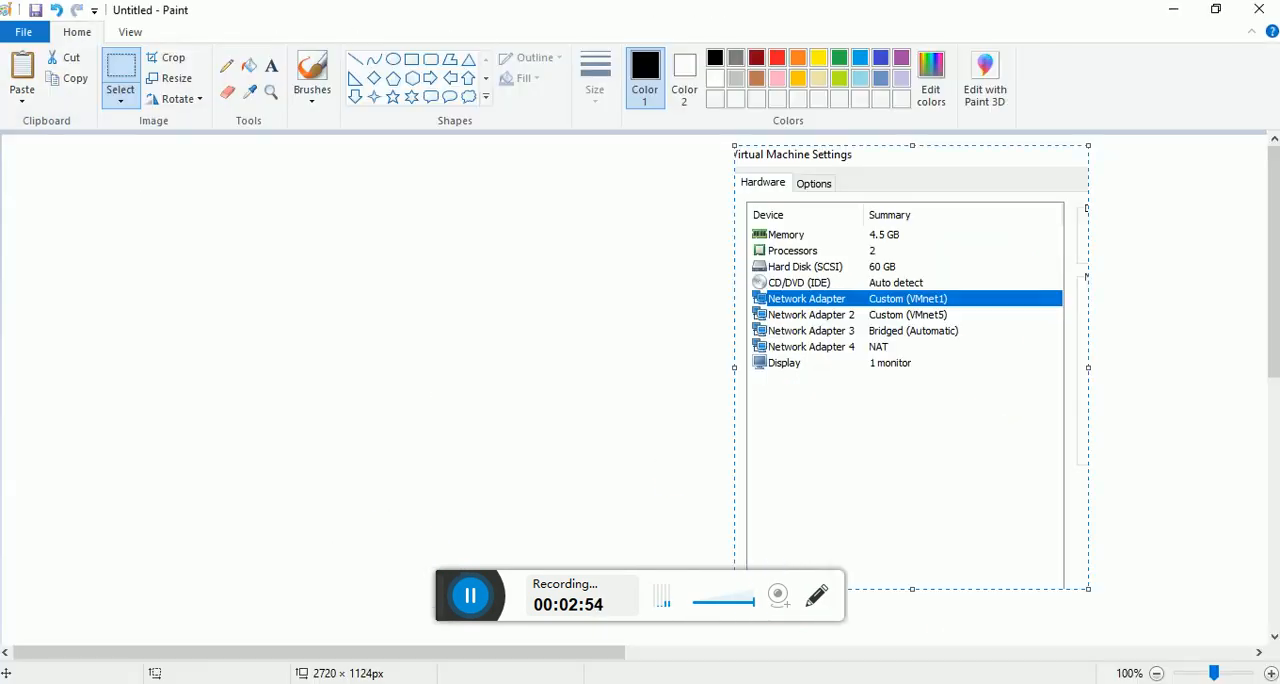
click(944, 682)
click(899, 682)
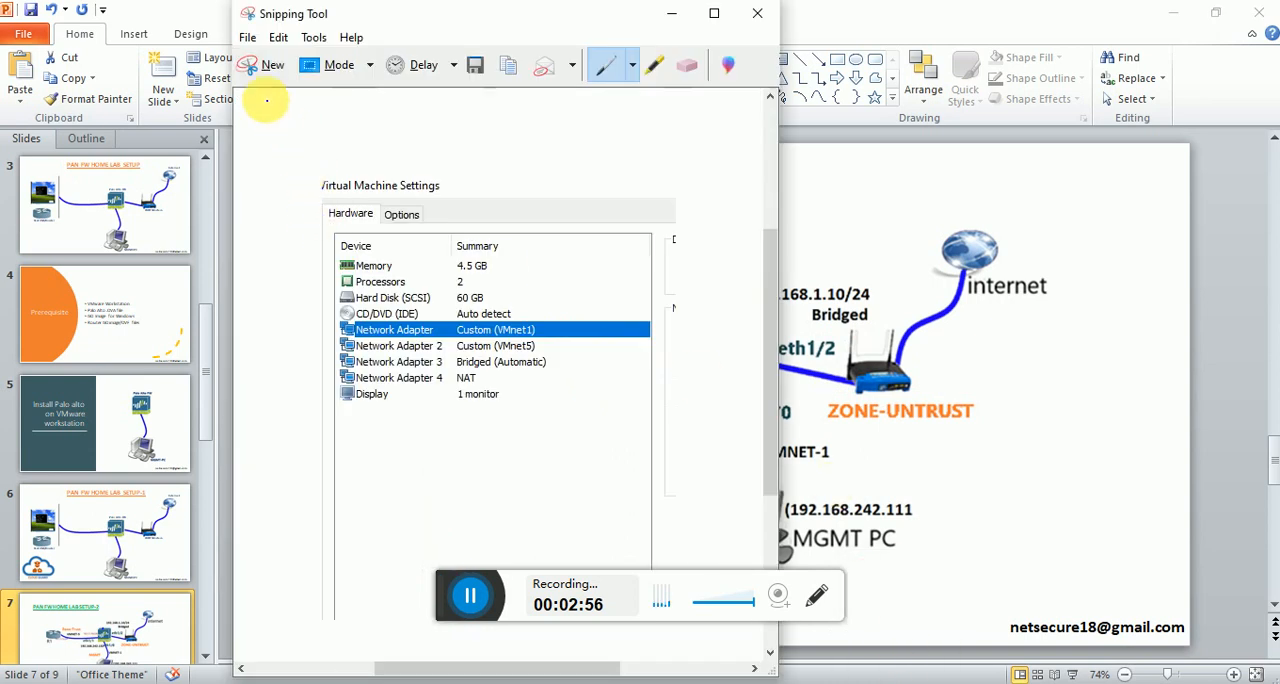
click(265, 64)
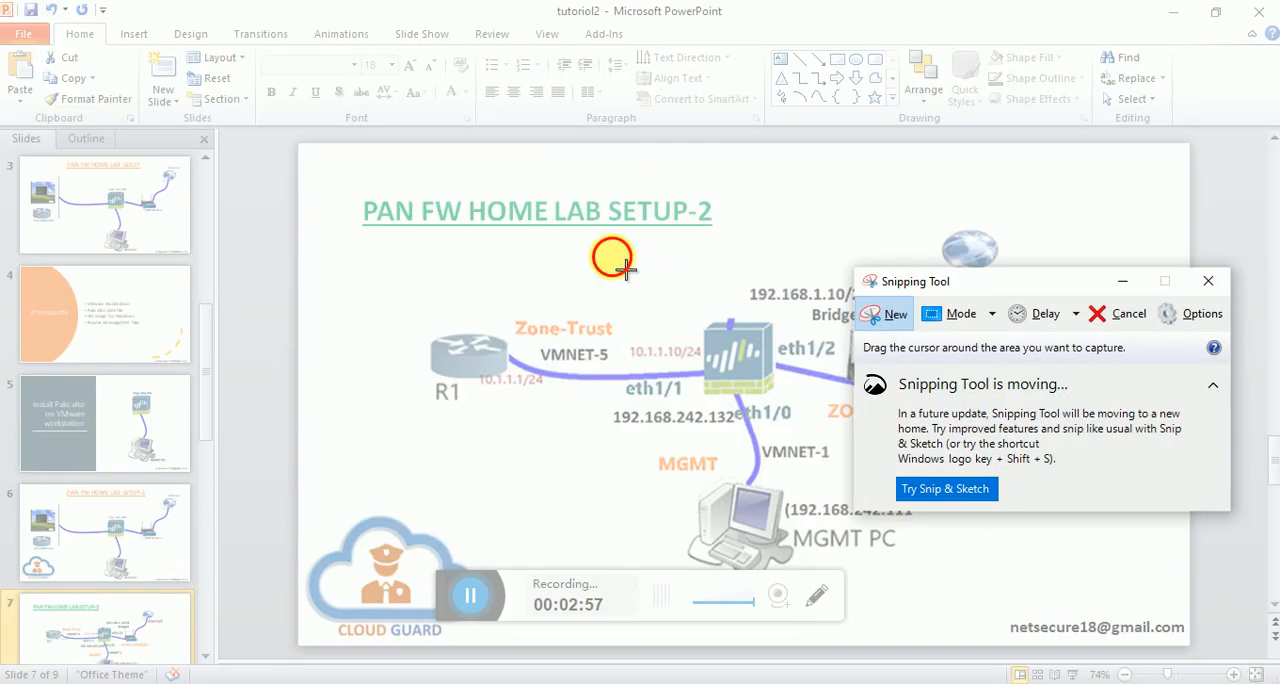
drag(612, 257, 853, 460)
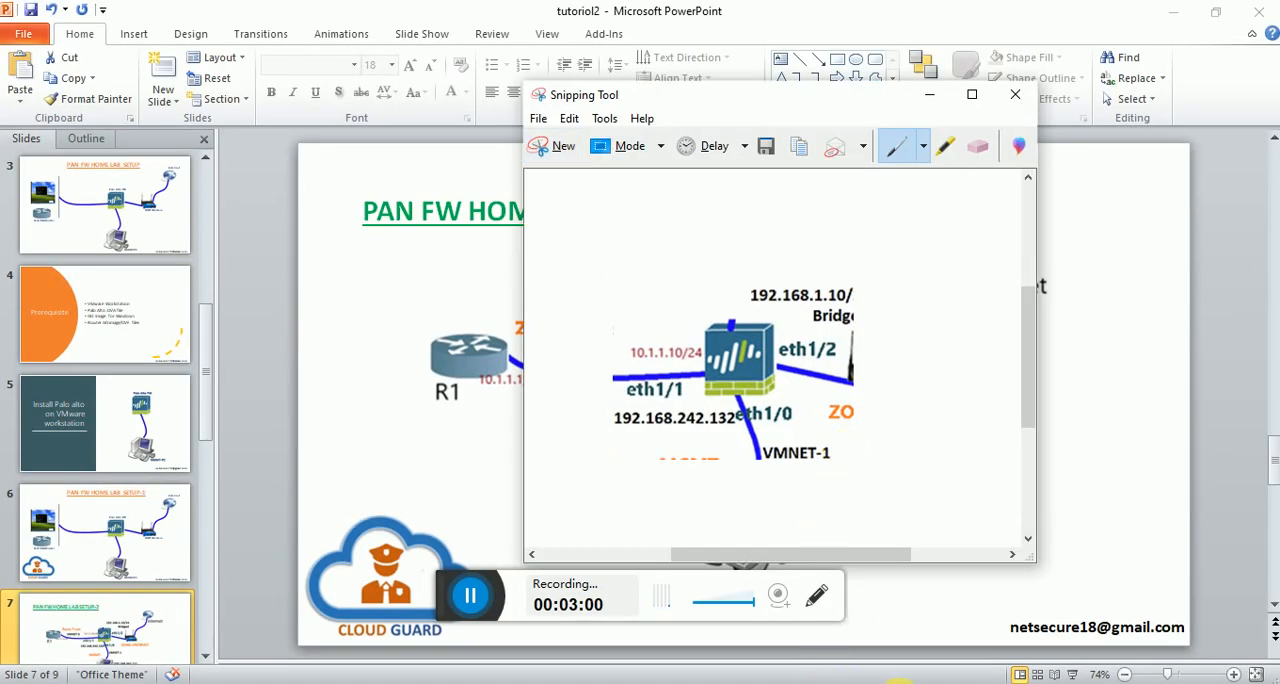
Paste the firewall snip into Paint and place it to the left of the hardware device list.
click(944, 682)
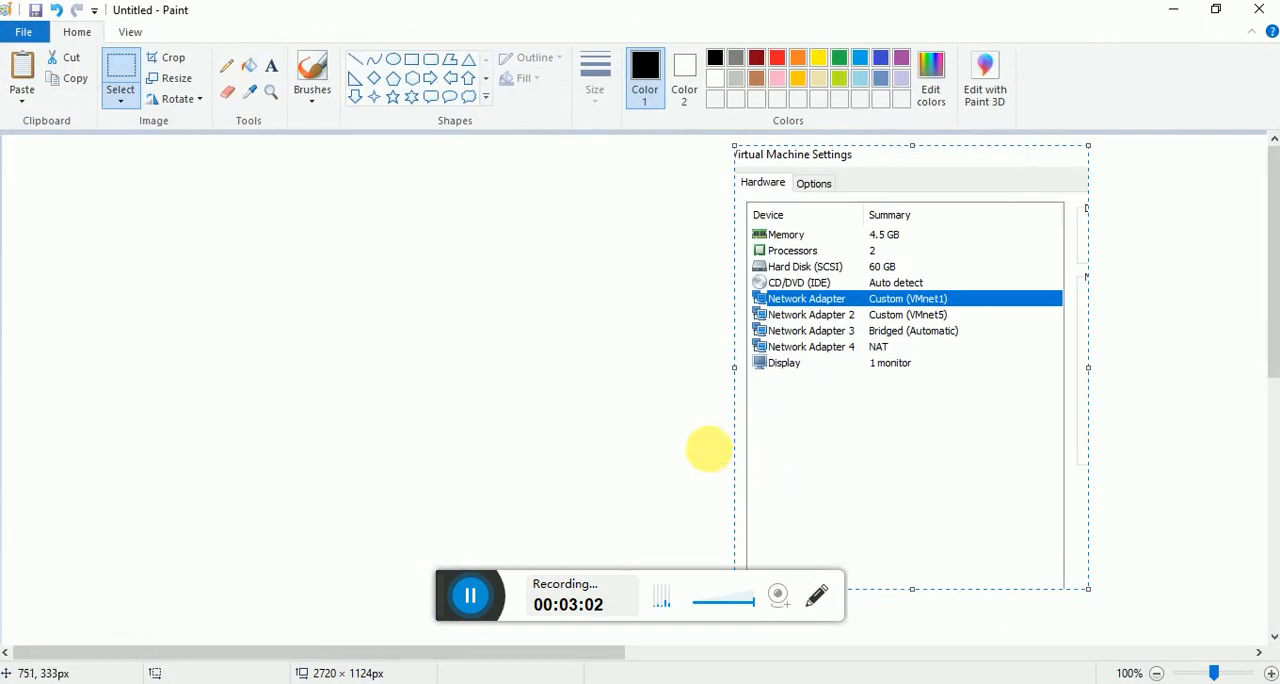
key(ctrl+v)
drag(168, 313, 602, 341)
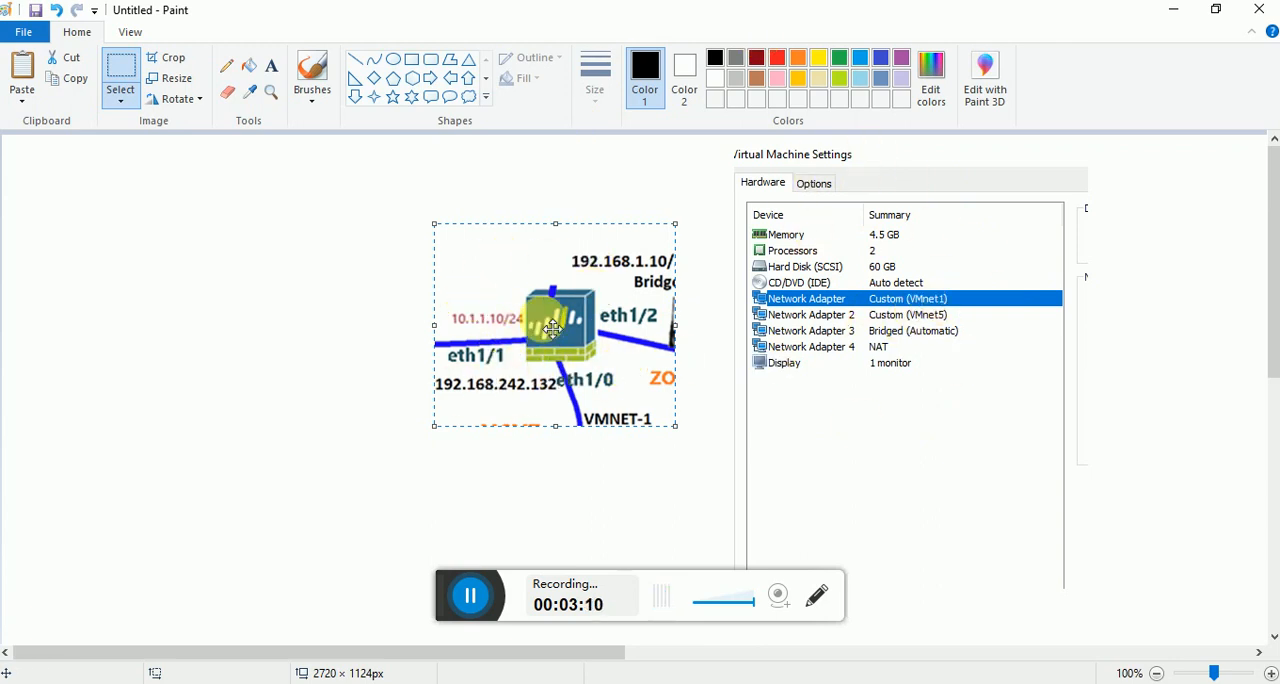
Add bold text labels et1/0 and eth1/1 in Paint beside the Network Adapter and Network Adapter 2 rows.
click(270, 67)
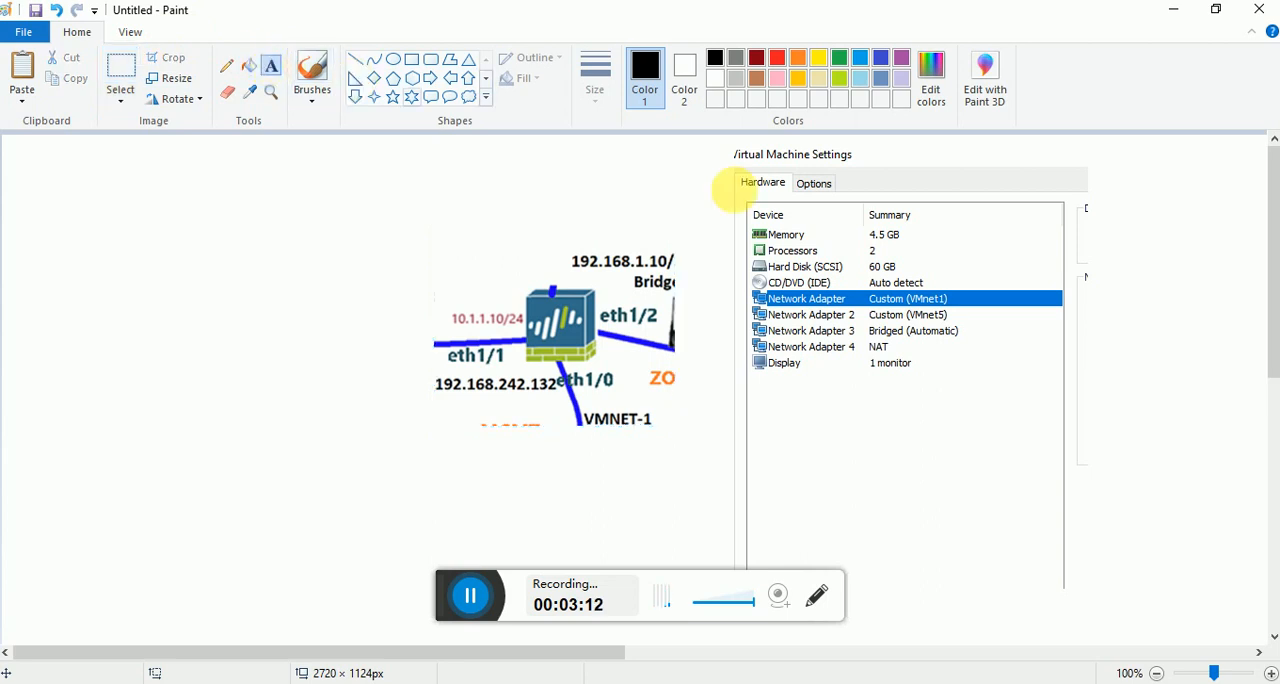
click(973, 308)
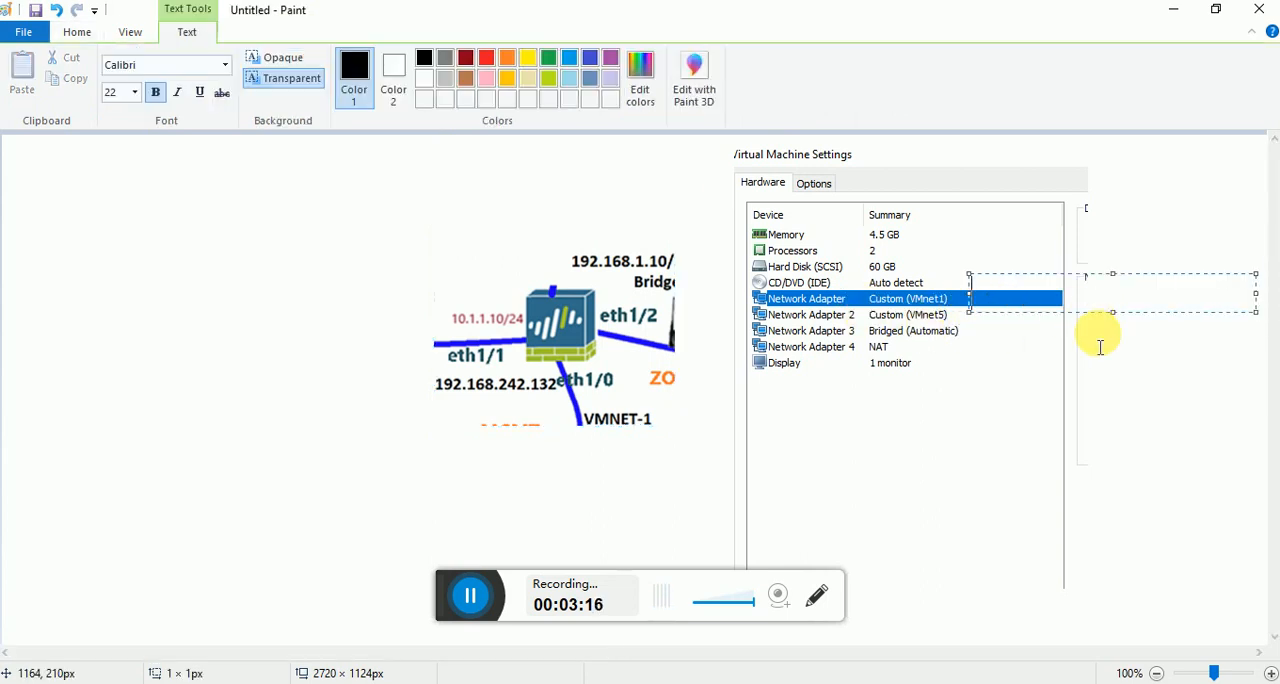
text(e)
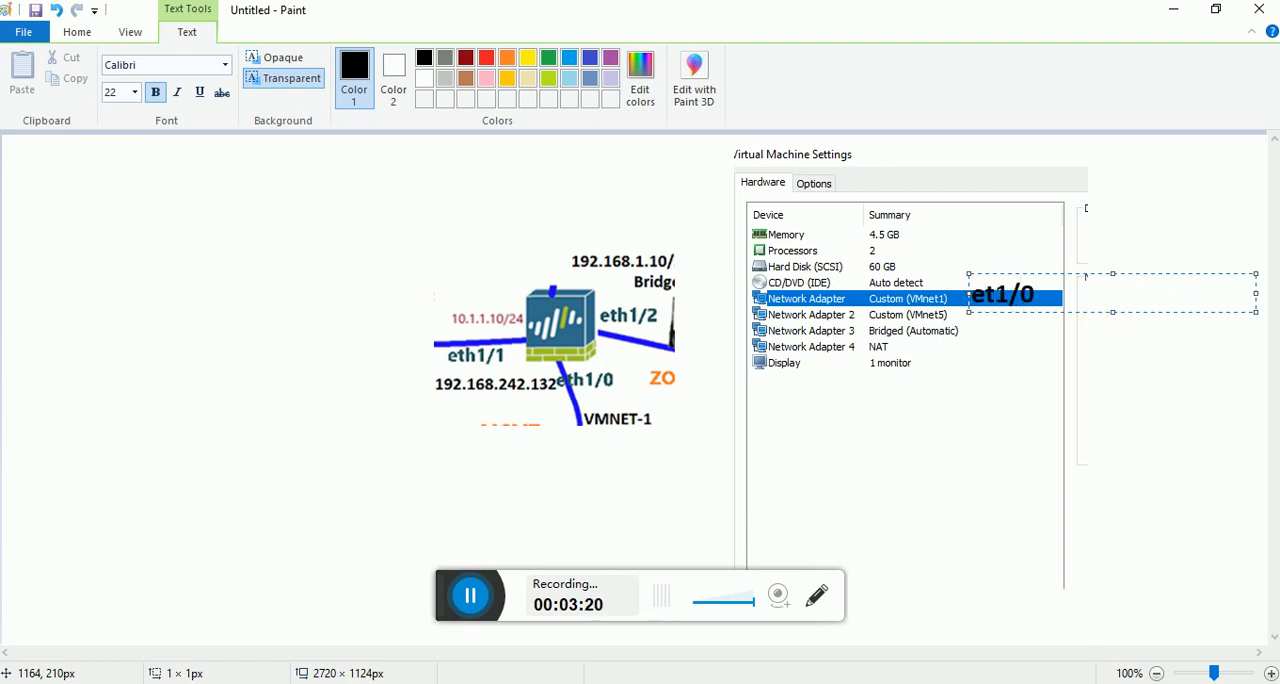
text(t1/0)
key(Return)
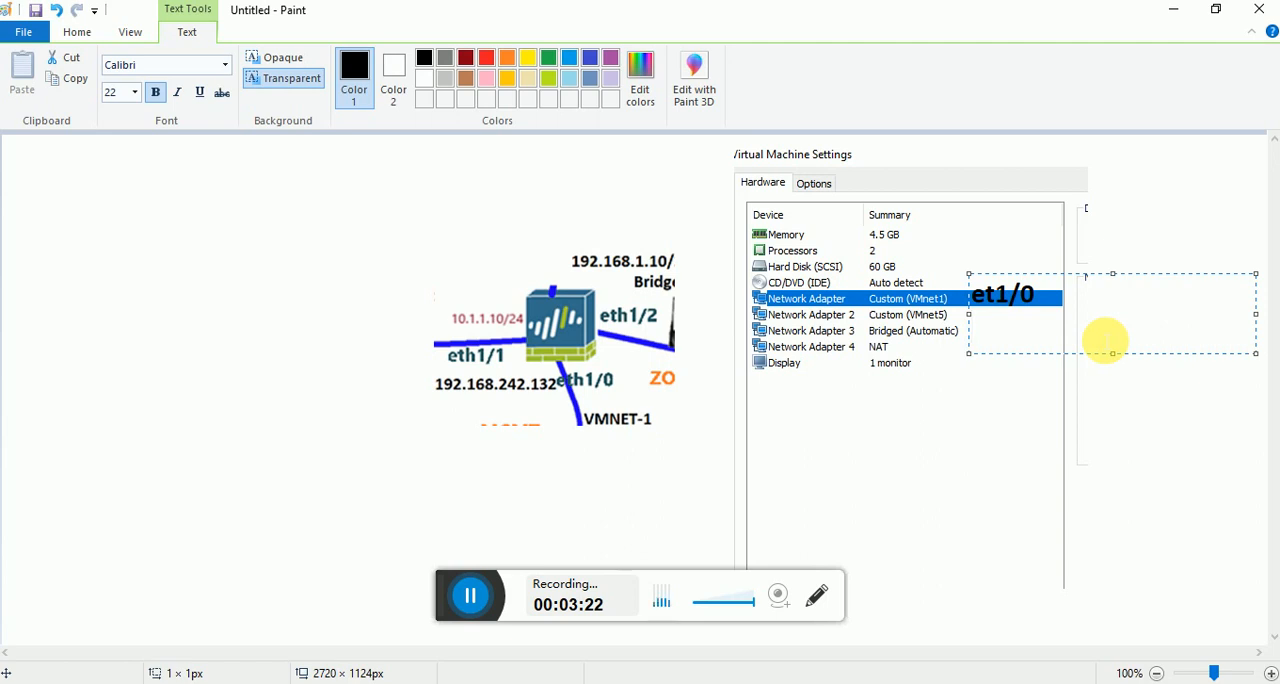
text(eth1/1)
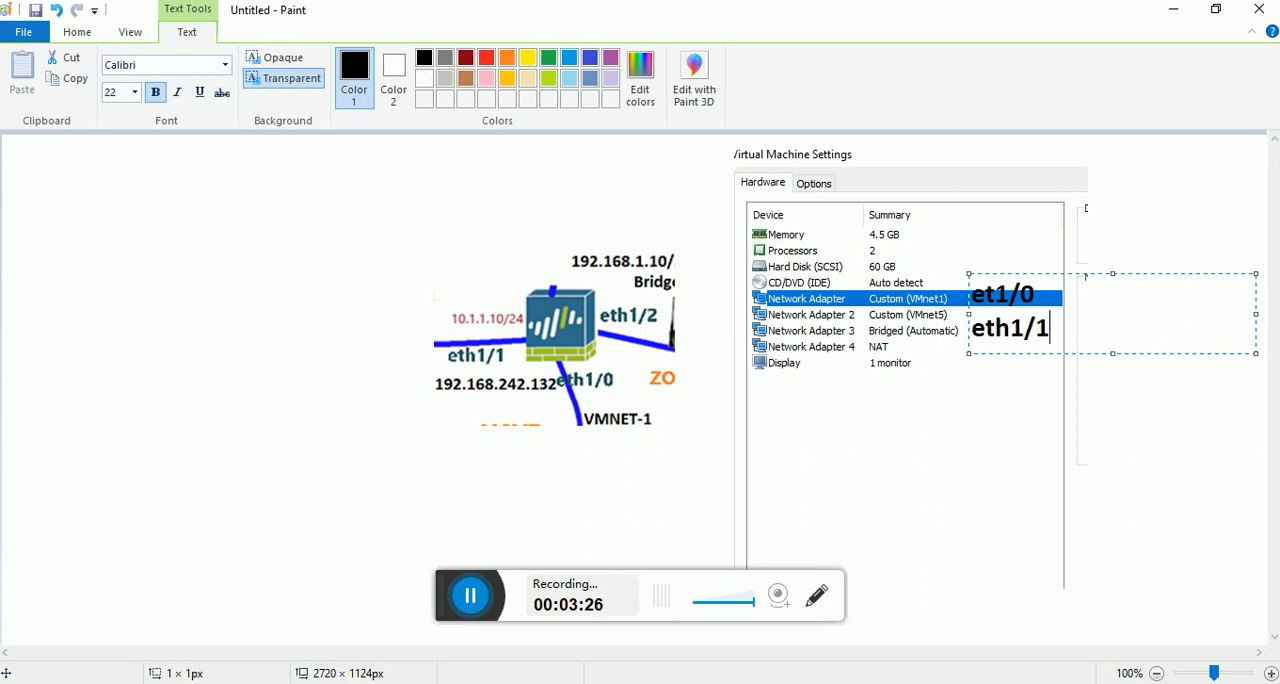
key(Return)
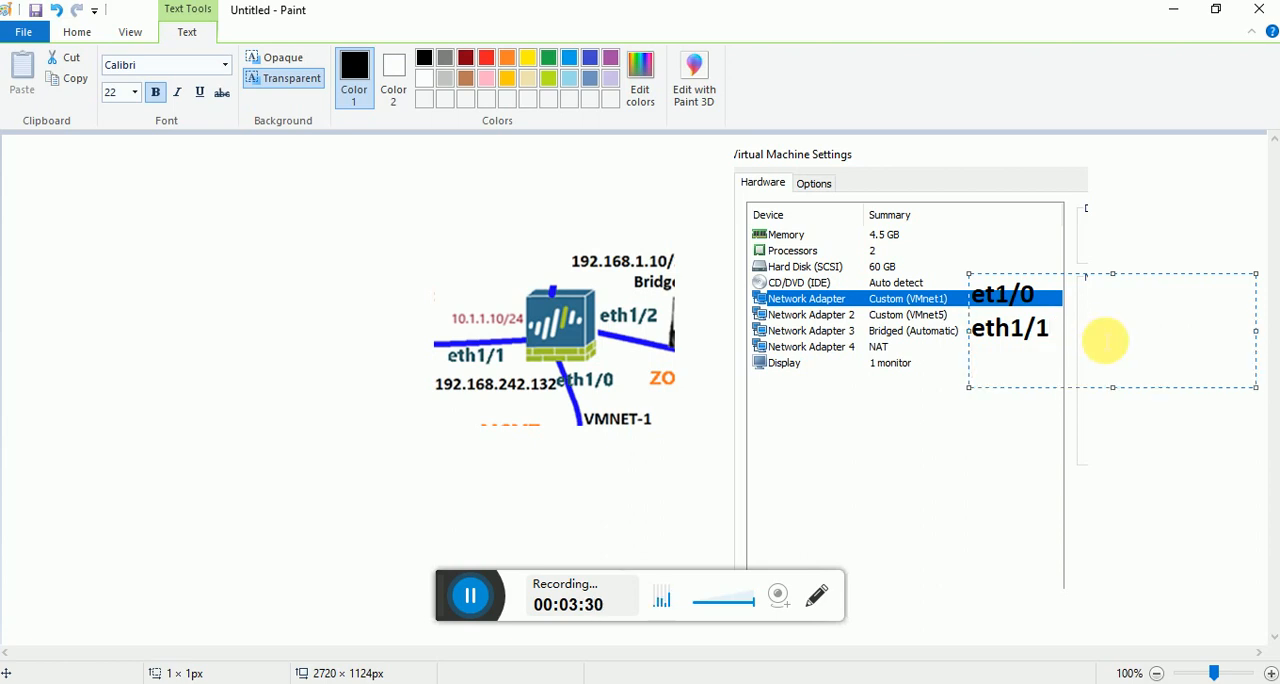
Add the labels e1/2 and e1/4 on the following lines and colour the e1/4 label red.
text(e)
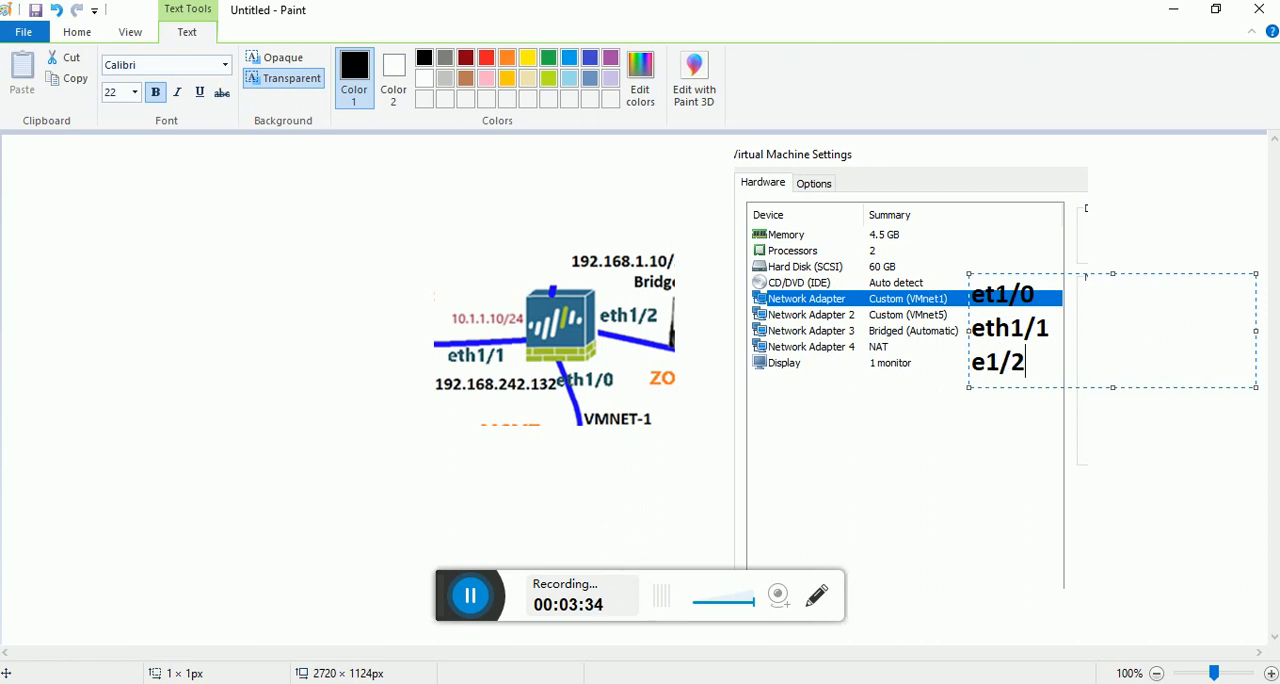
text(1/2)
key(Return)
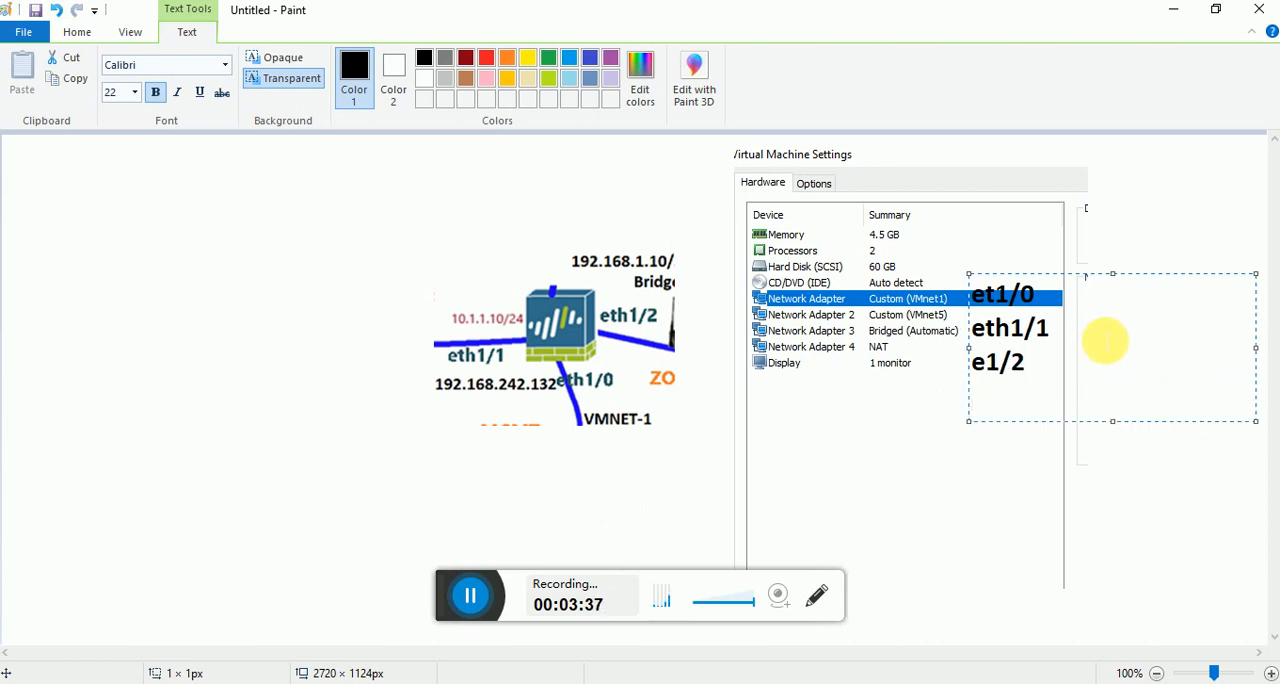
text(e1/4)
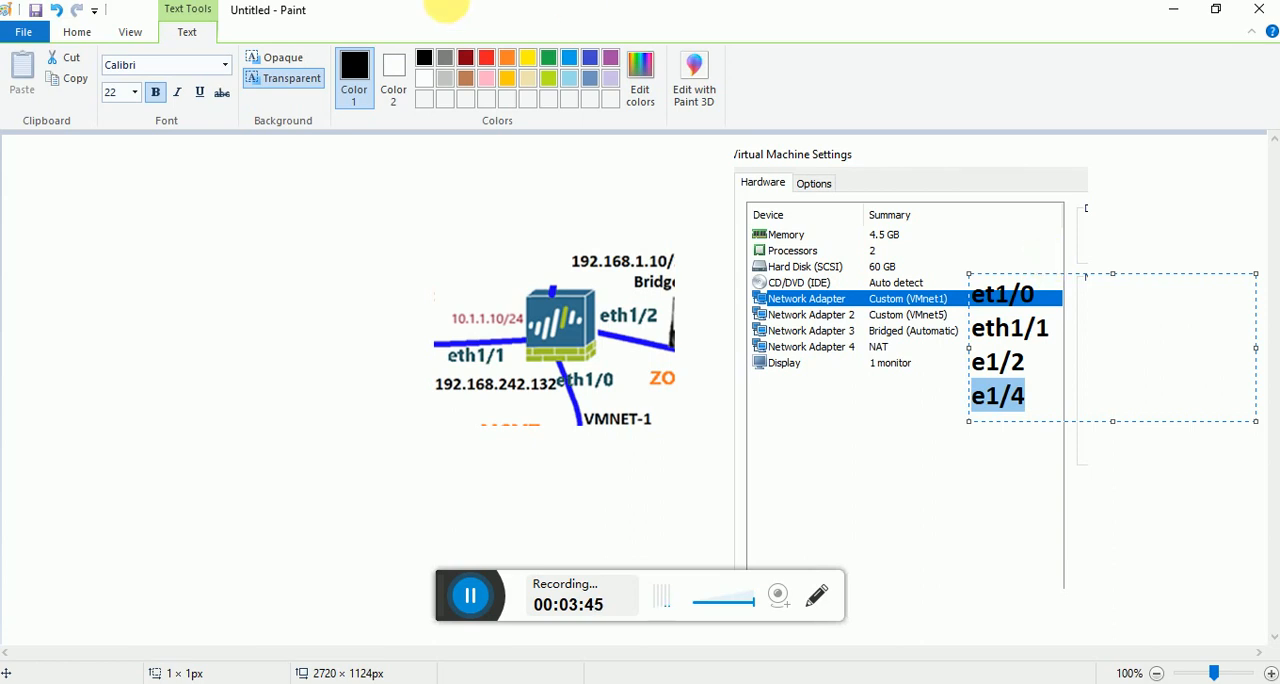
click(488, 62)
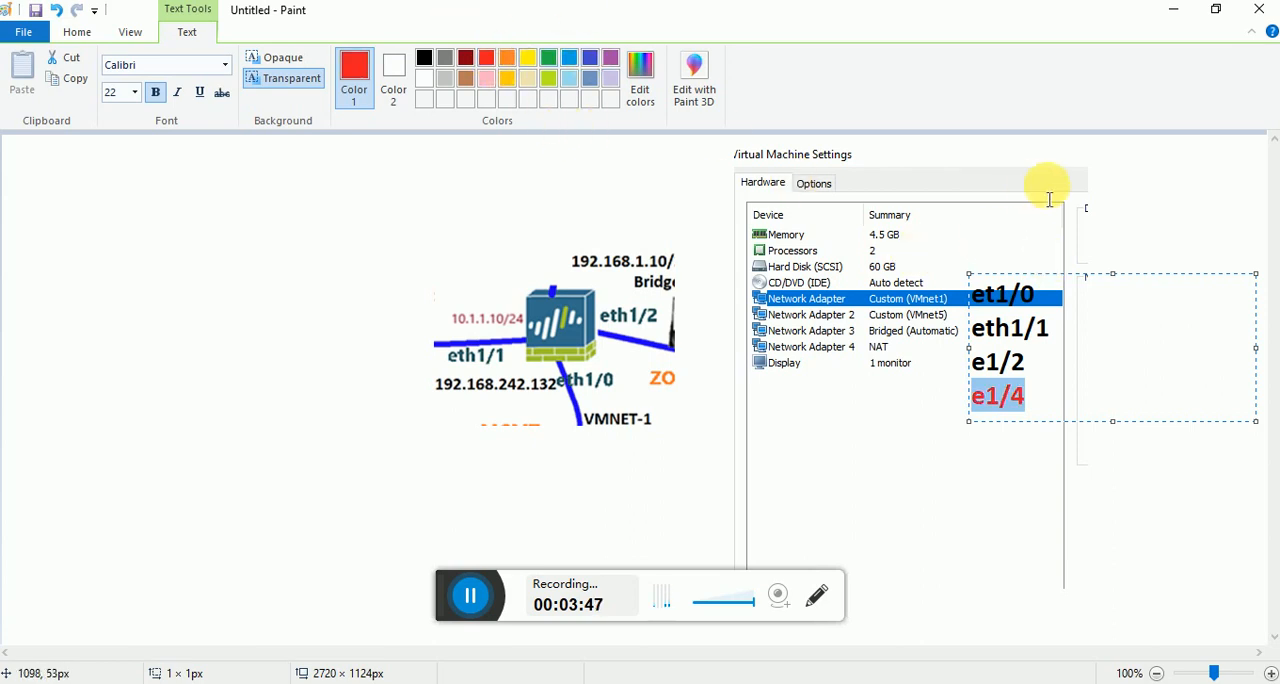
click(1085, 208)
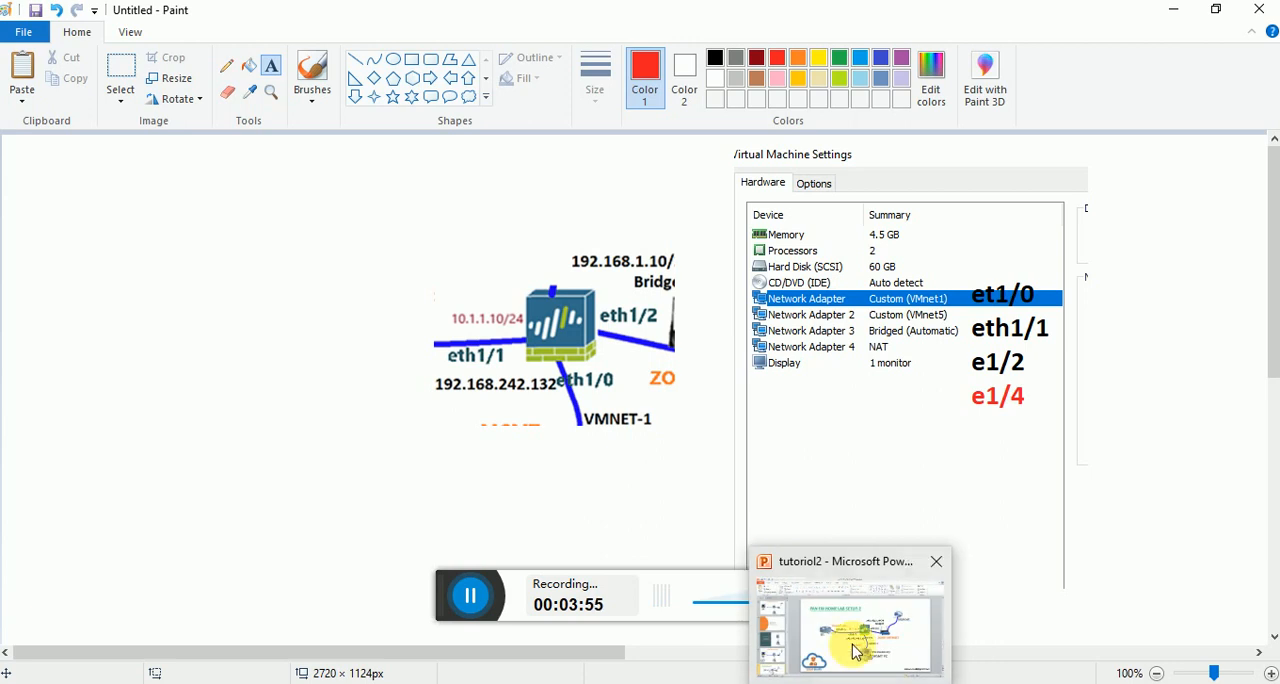
Review the firewall interfaces on the lab diagram in PowerPoint and return to Paint.
click(855, 645)
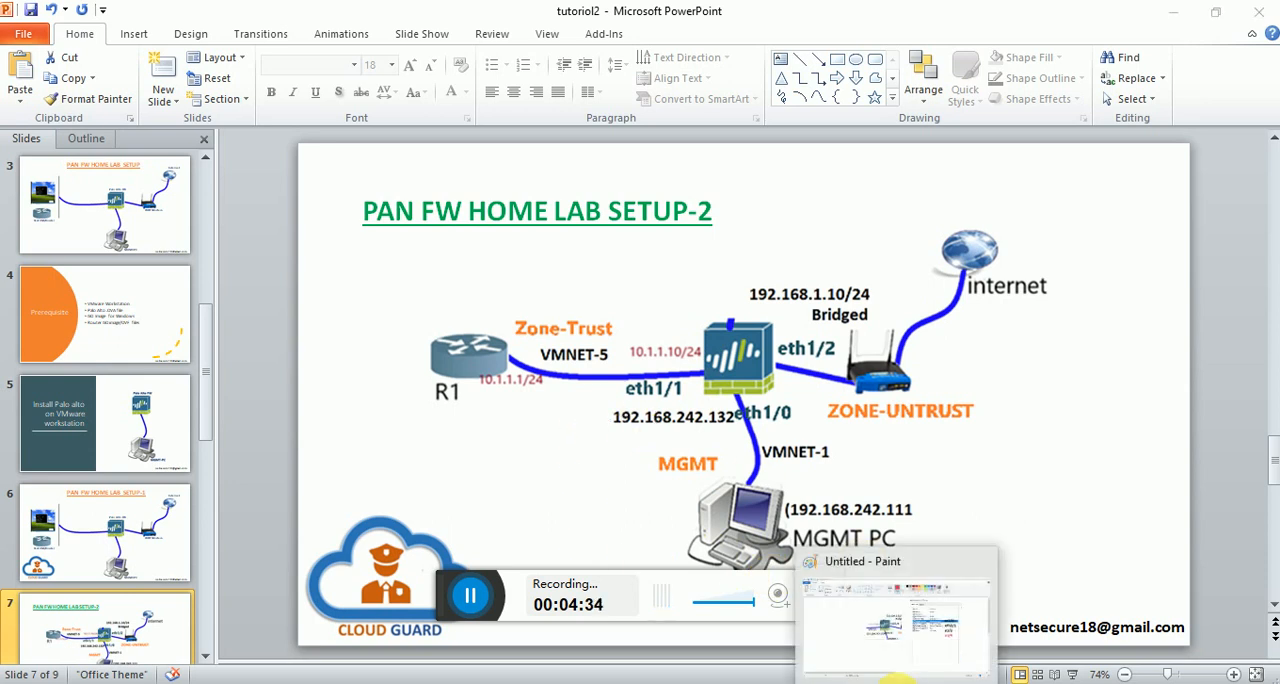
click(877, 677)
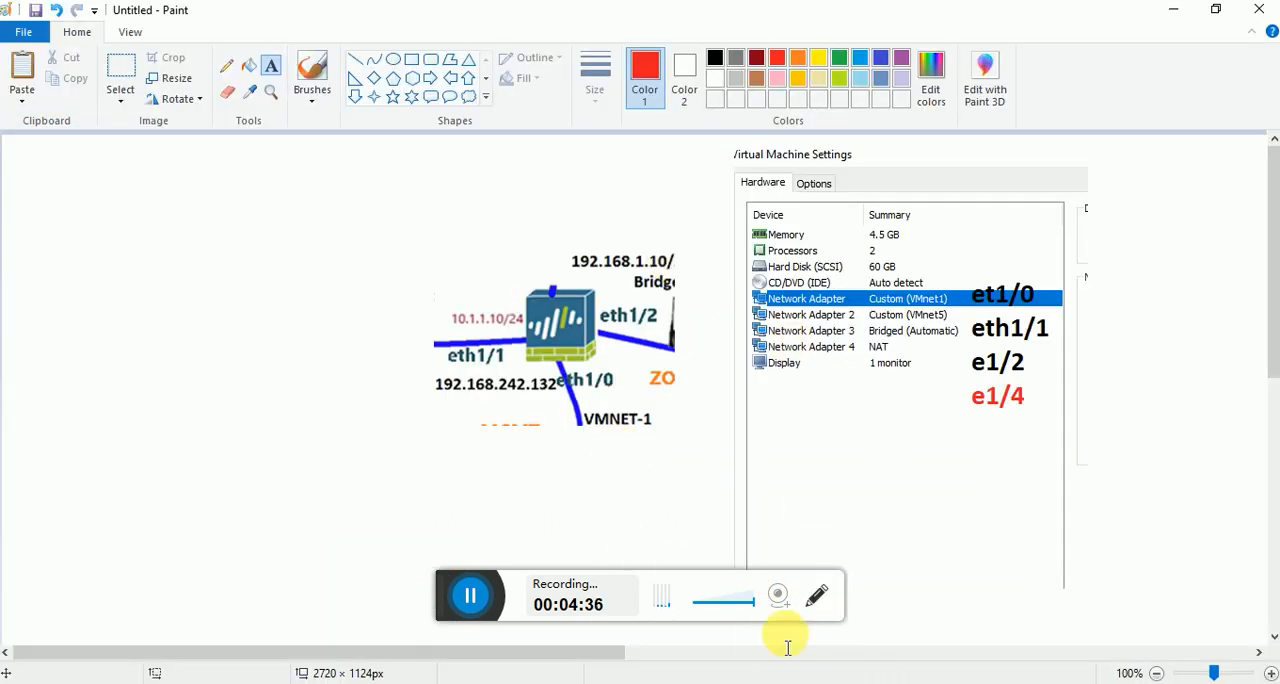
Switch to VMware Workstation, dismiss PAN-FW001's settings without changes and open the virtual machine settings of R1.
mouse_move(785, 680)
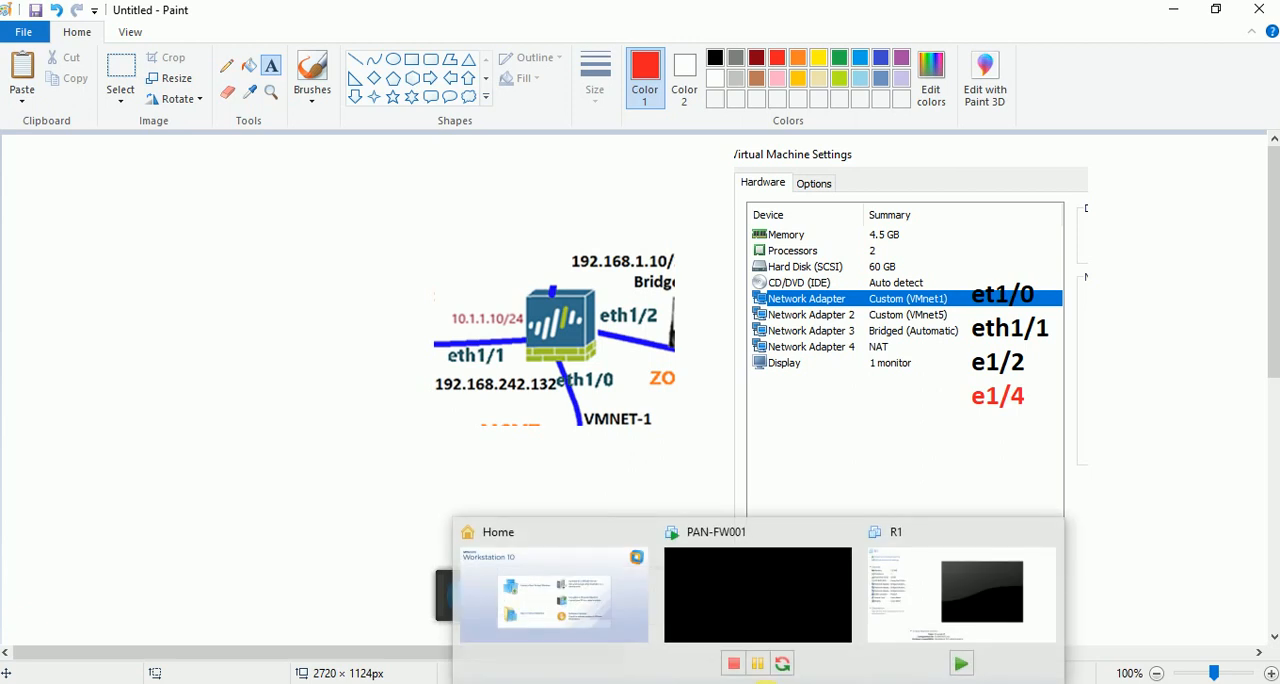
click(895, 594)
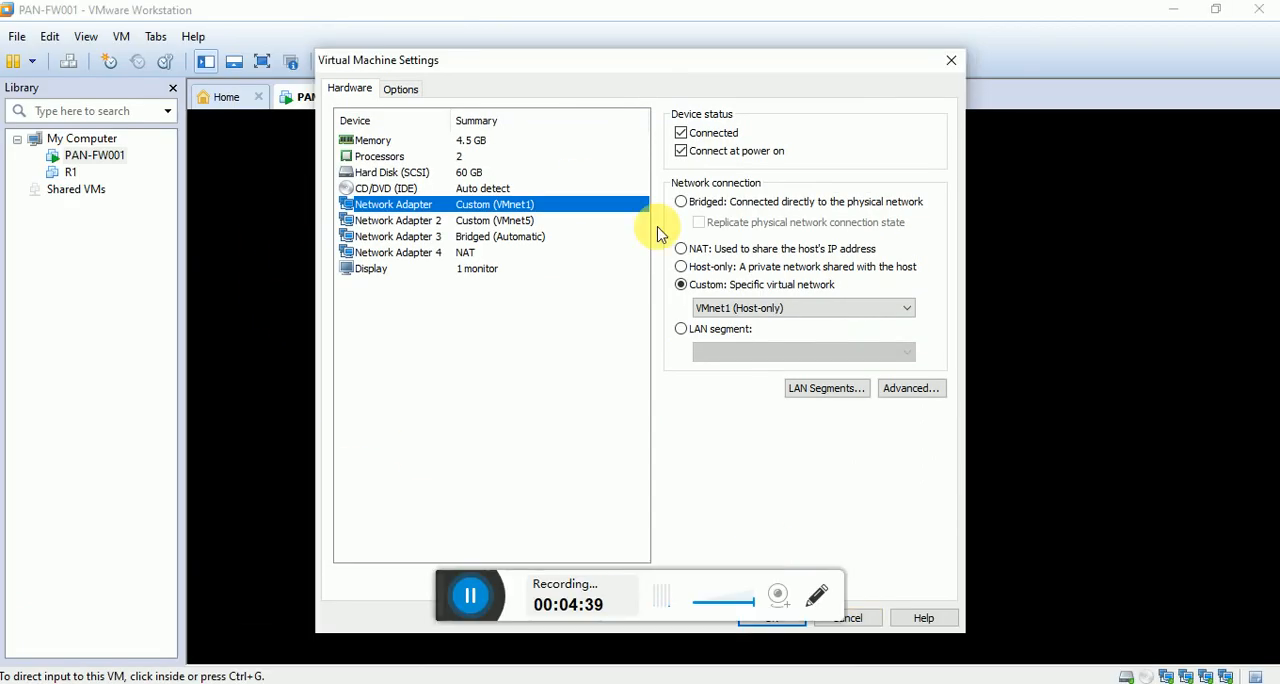
click(876, 618)
click(410, 97)
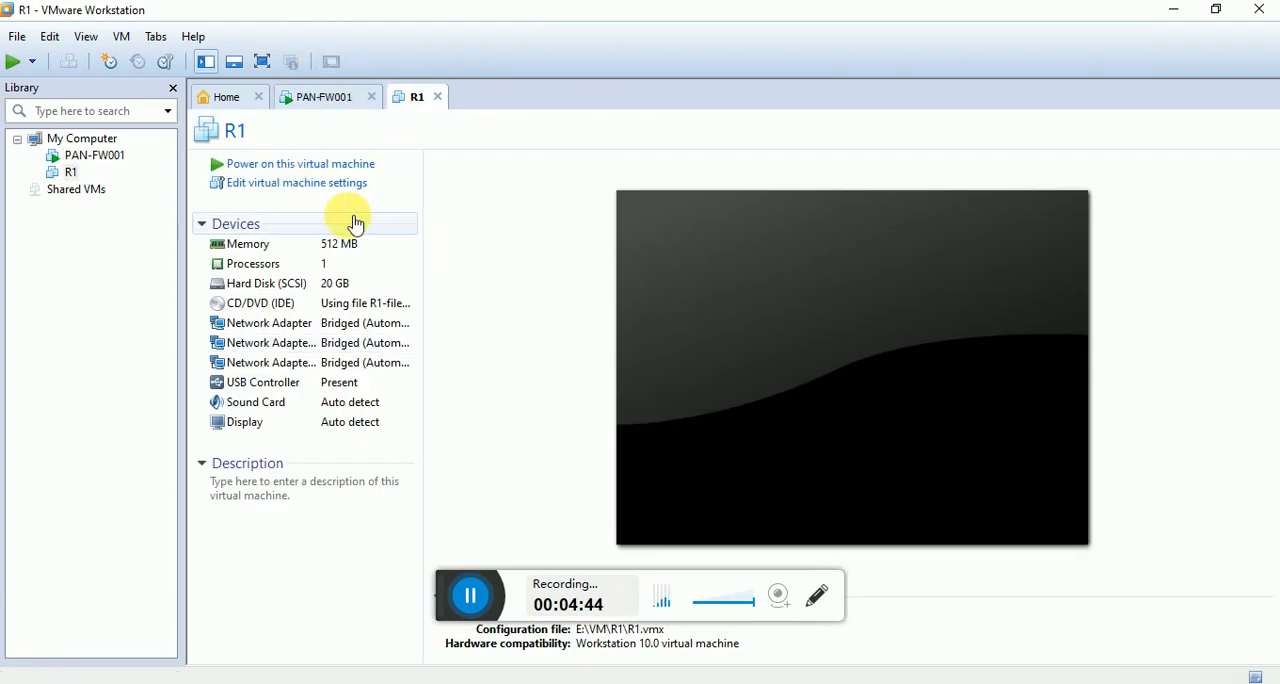
click(284, 186)
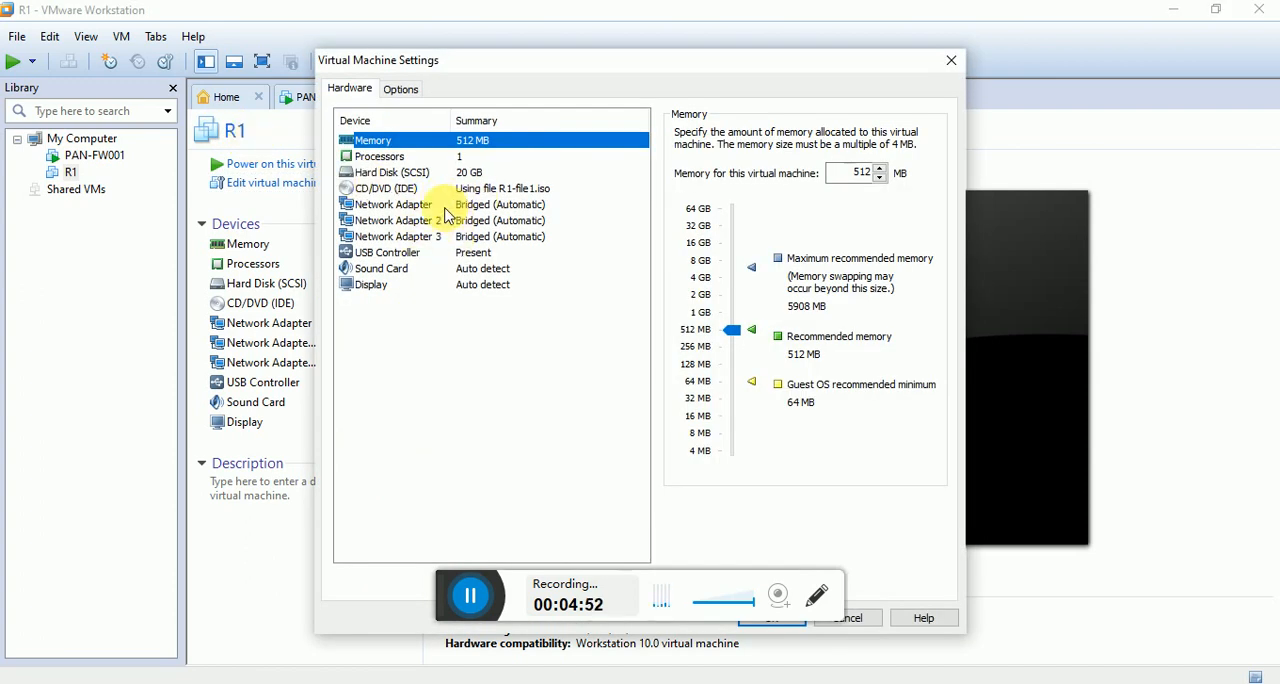
Examine the network connection settings of R1's three network adapters.
click(441, 205)
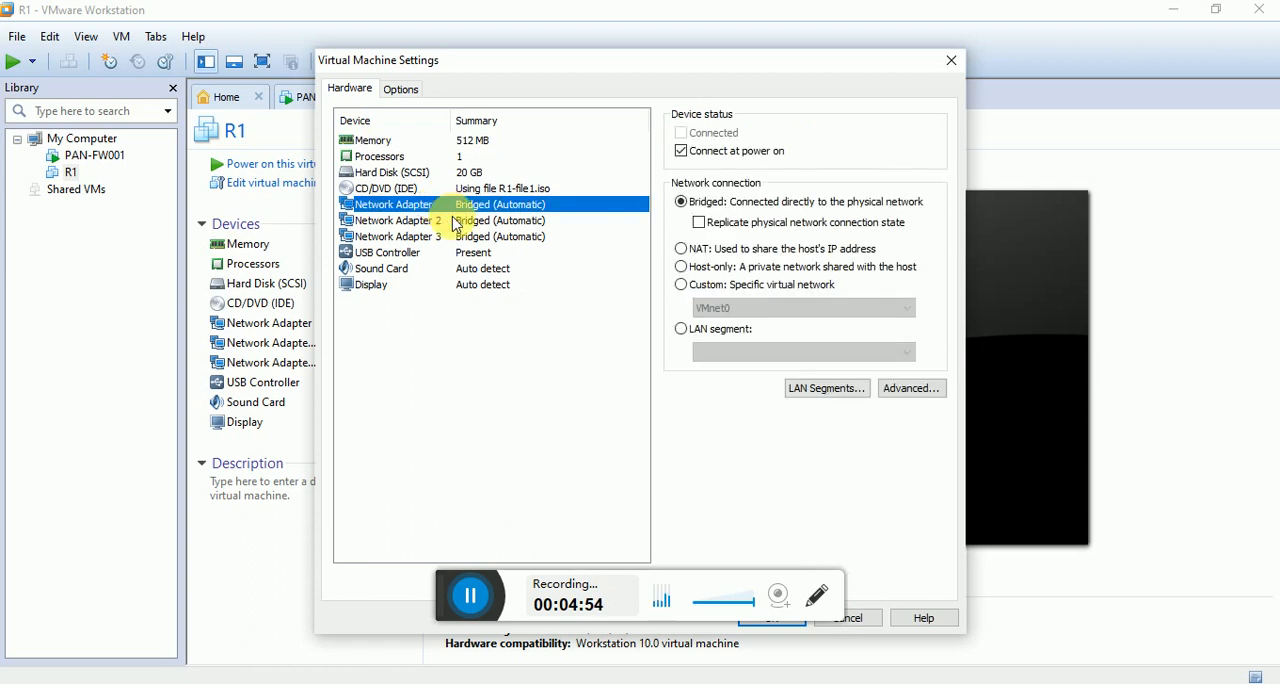
click(452, 220)
click(464, 235)
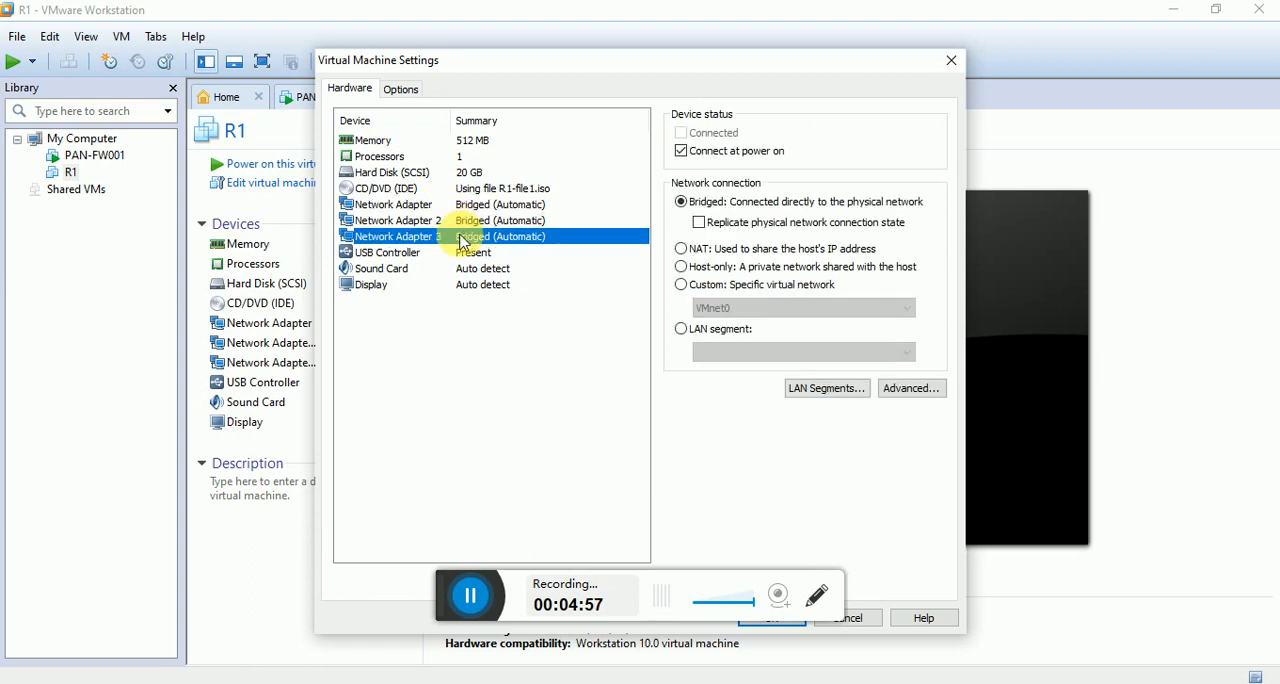
click(432, 206)
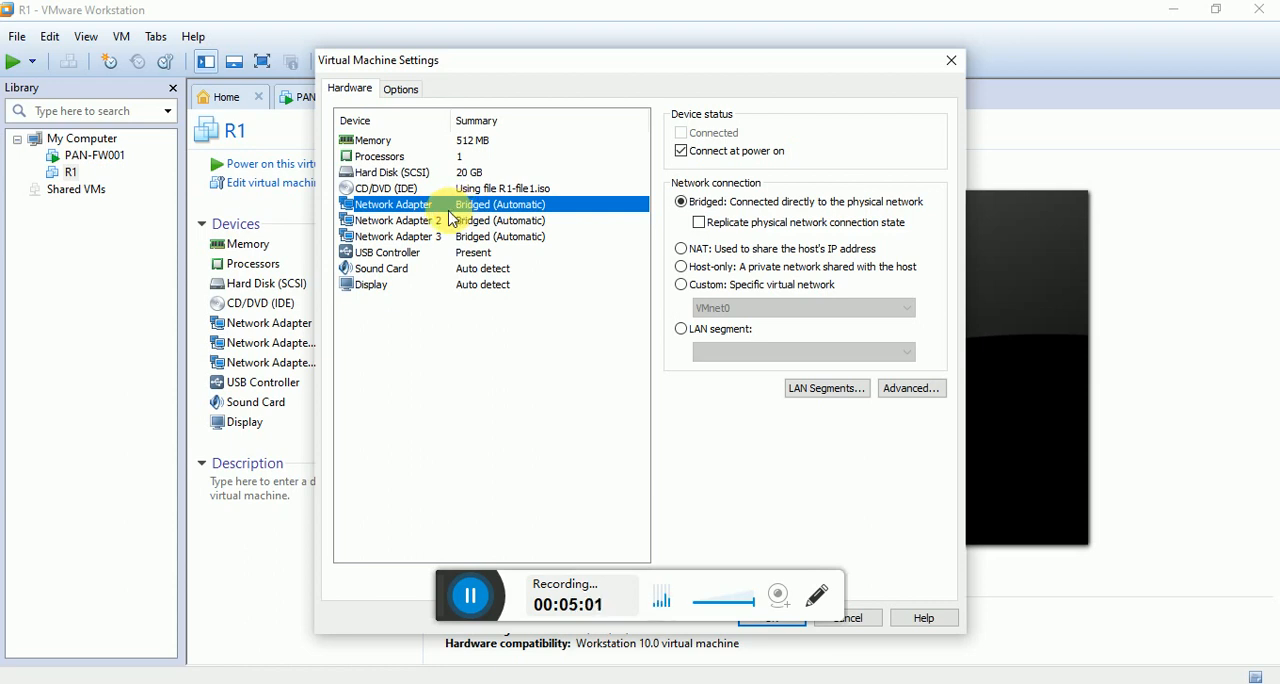
click(450, 222)
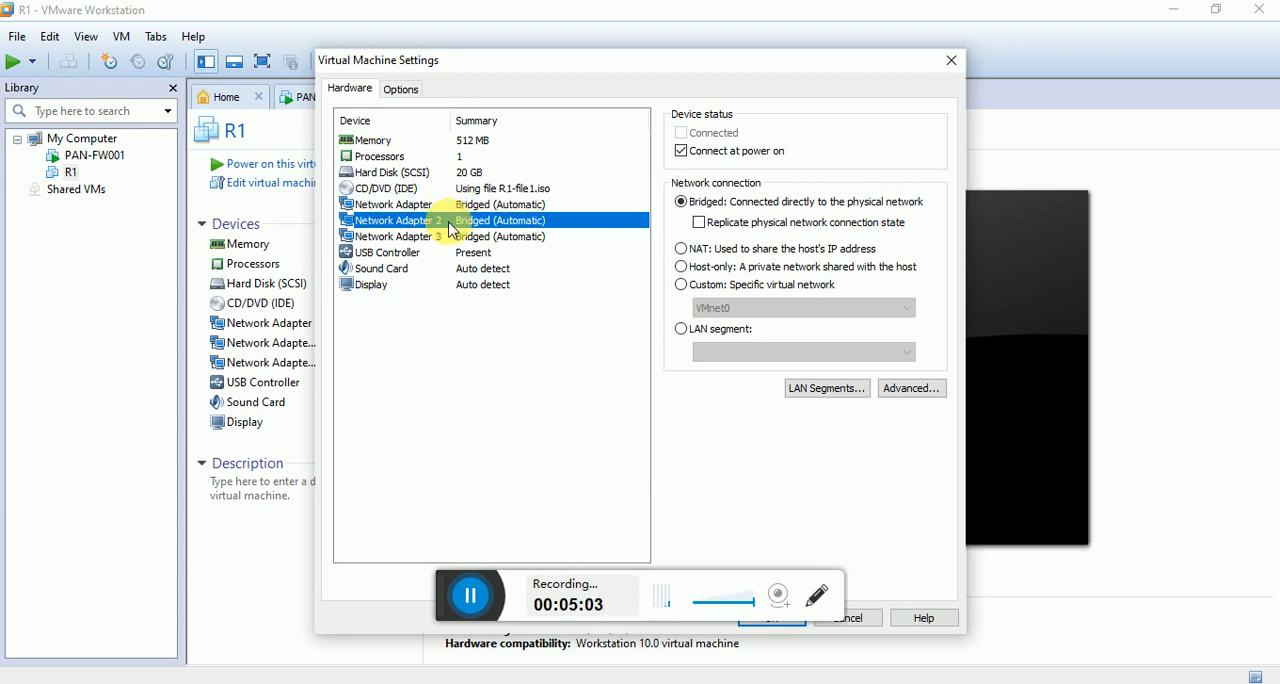
click(458, 240)
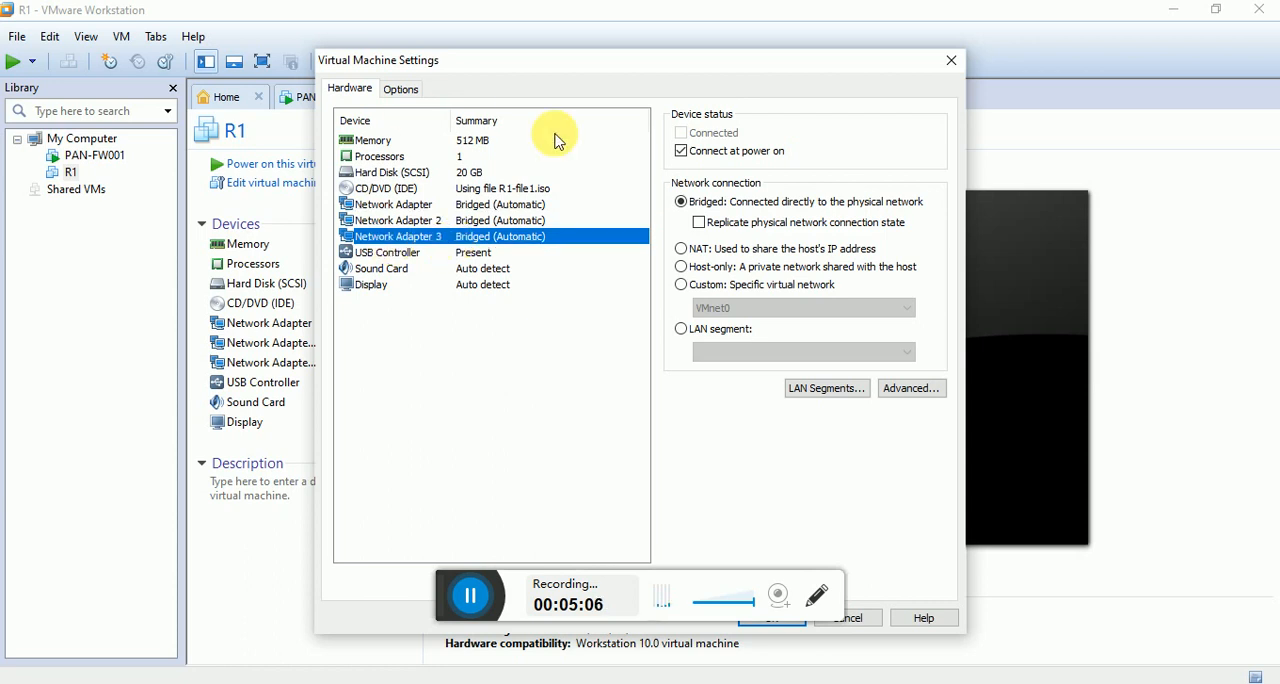
Set R1's first network adapter to the custom virtual network VMnet5 and apply the settings.
click(495, 205)
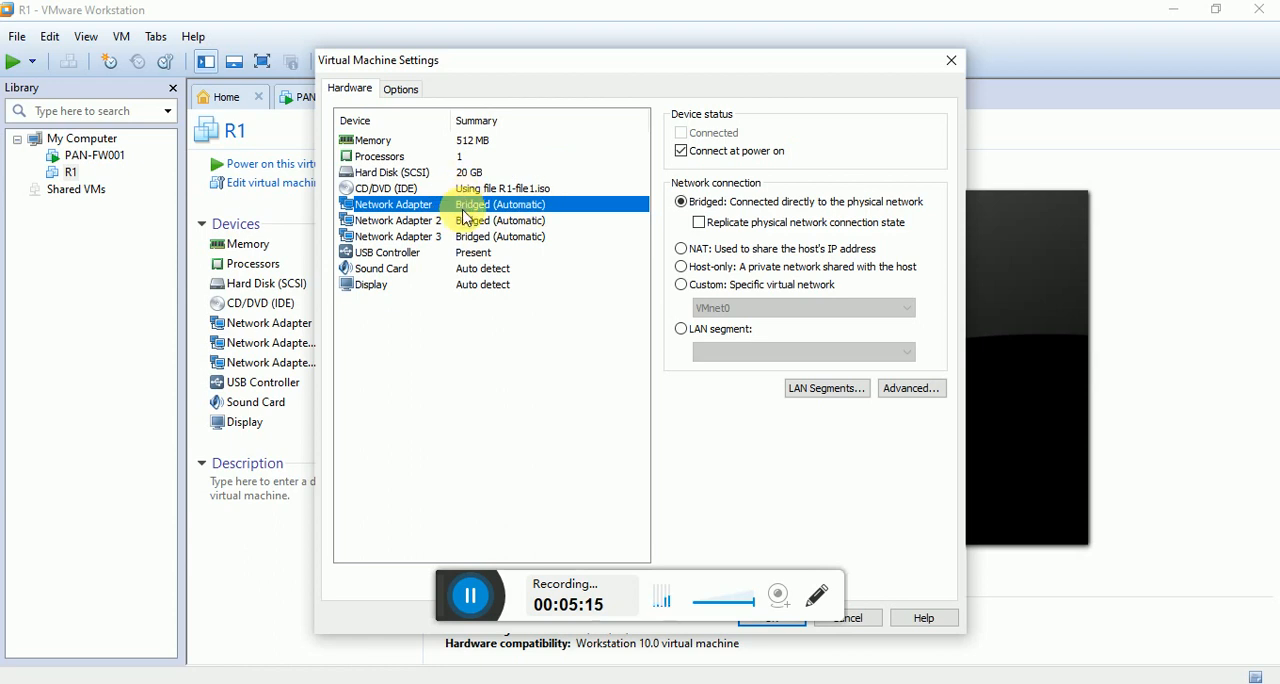
click(684, 292)
click(731, 307)
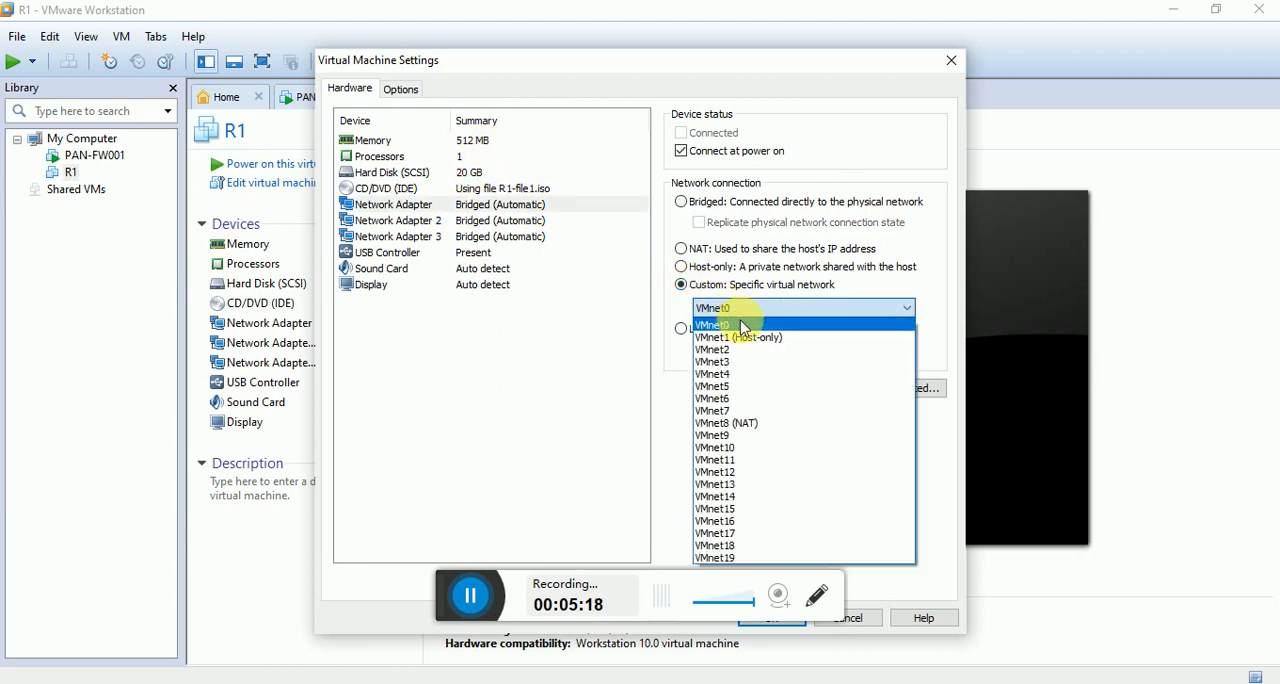
click(743, 388)
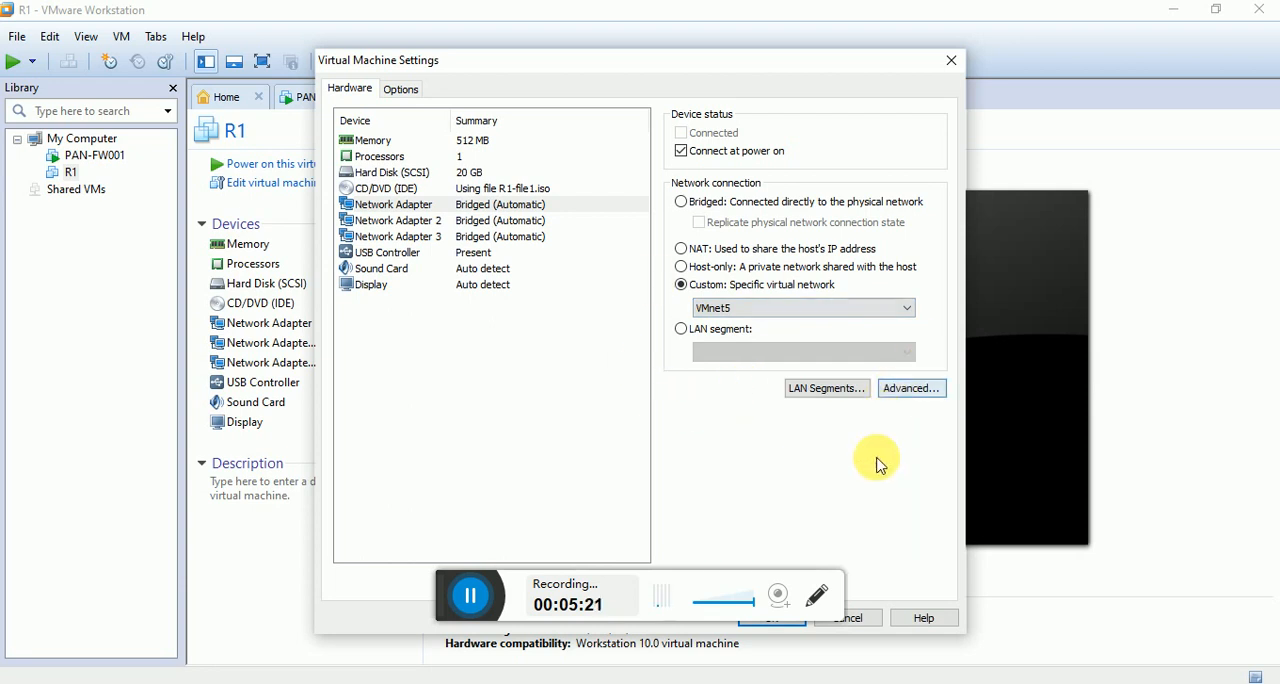
click(775, 622)
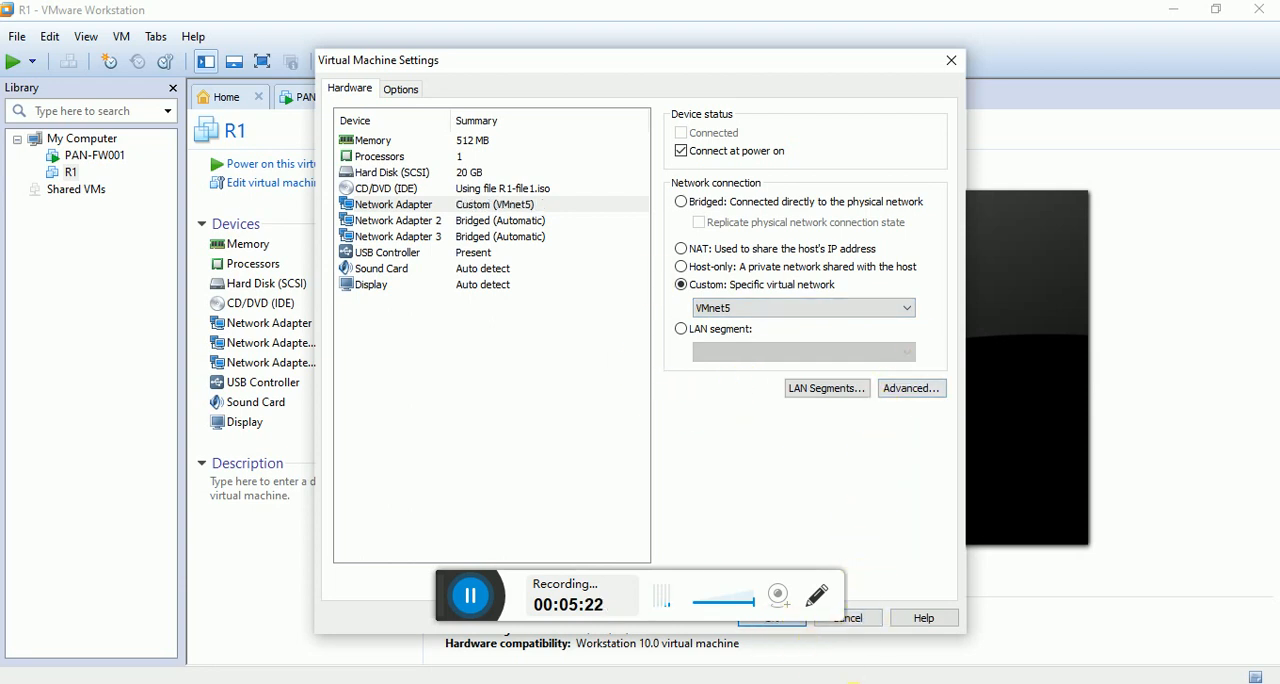
Switch to the lab diagram in PowerPoint and review the VMnet and zone assignments.
click(810, 640)
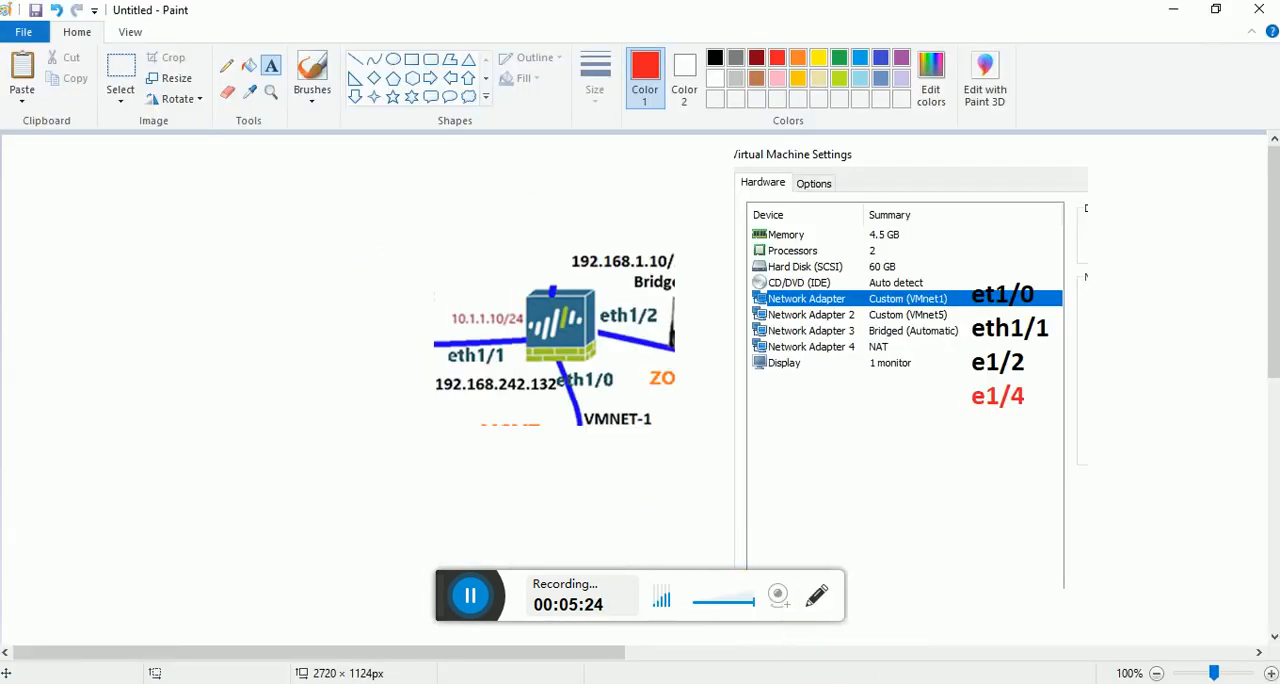
click(833, 682)
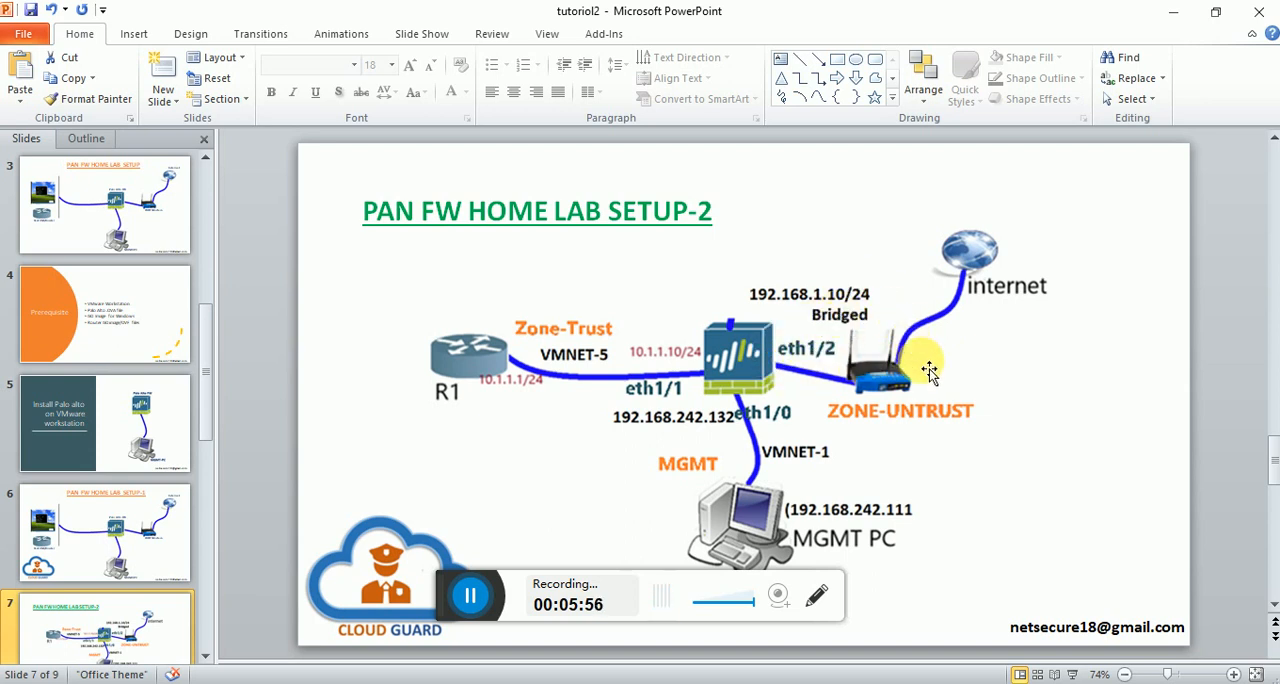
Switch back to VMware Workstation, power on the R1 virtual machine and dismiss the removable devices hint.
mouse_move(790, 680)
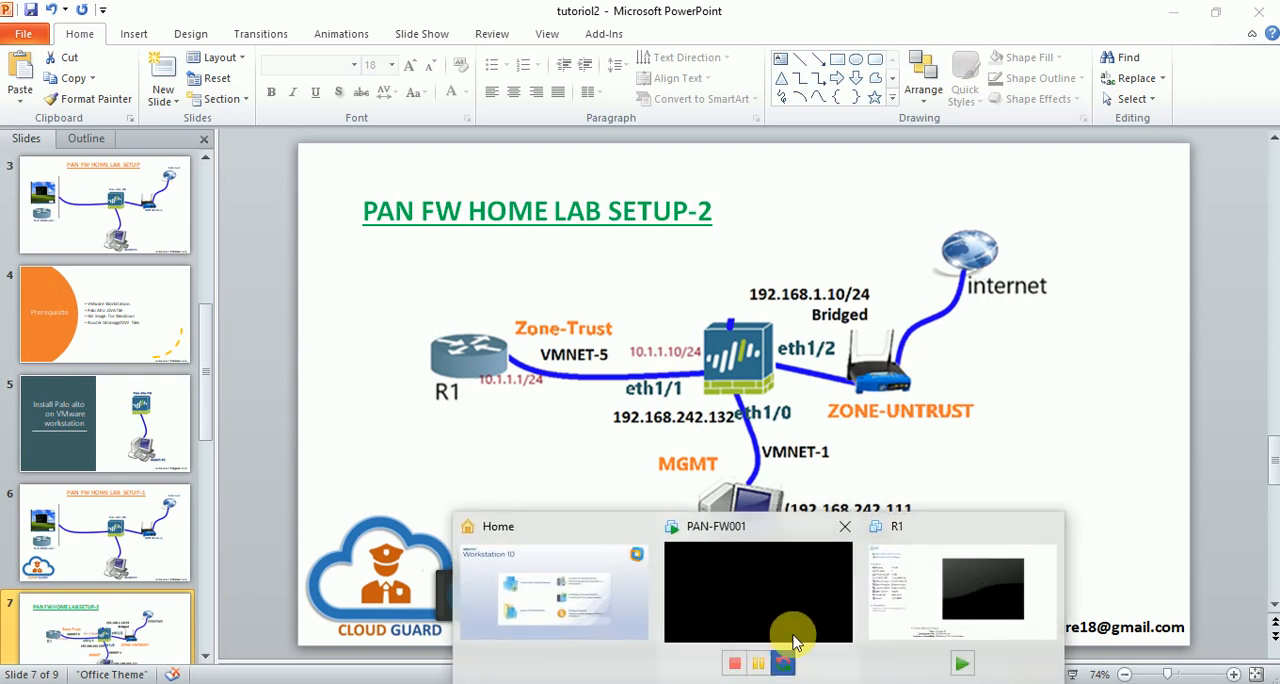
click(818, 594)
click(415, 100)
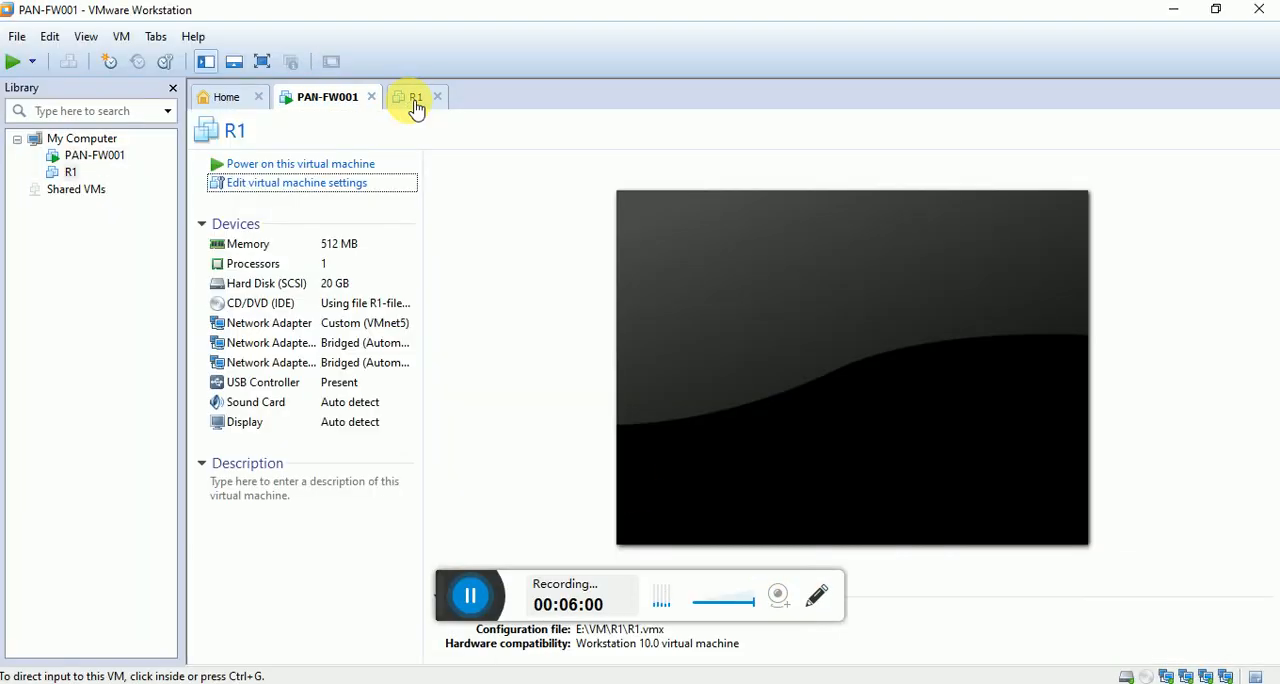
click(305, 164)
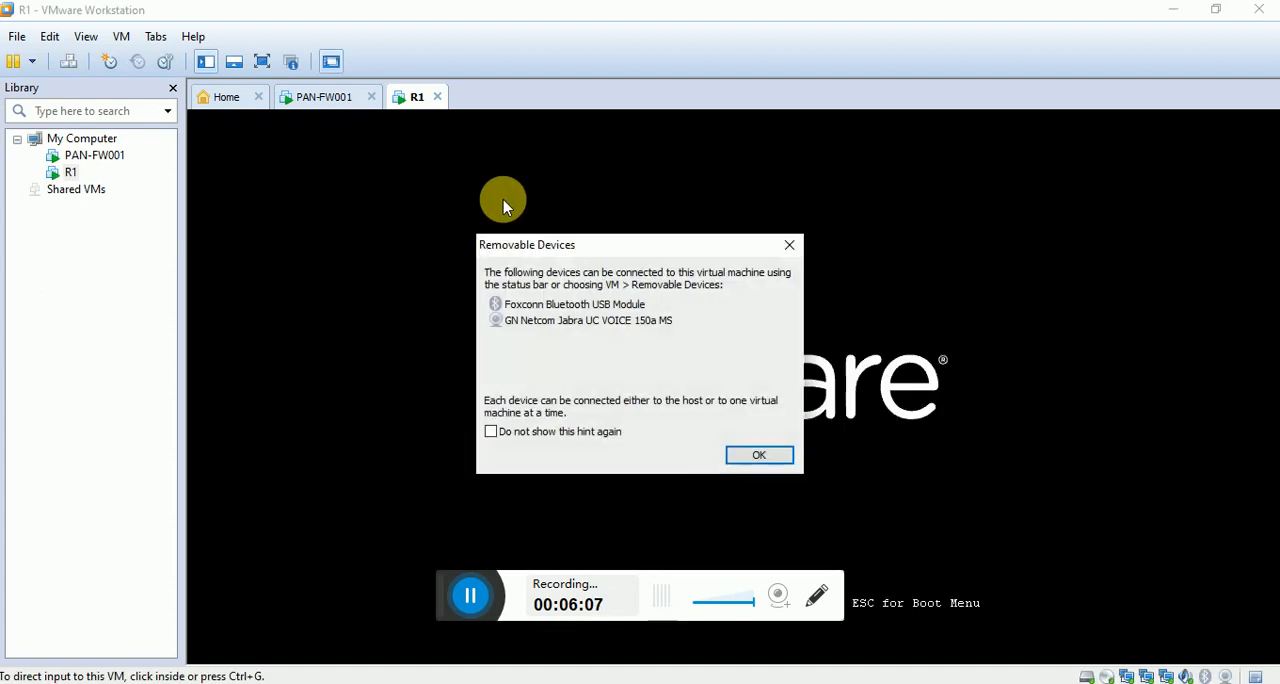
click(760, 456)
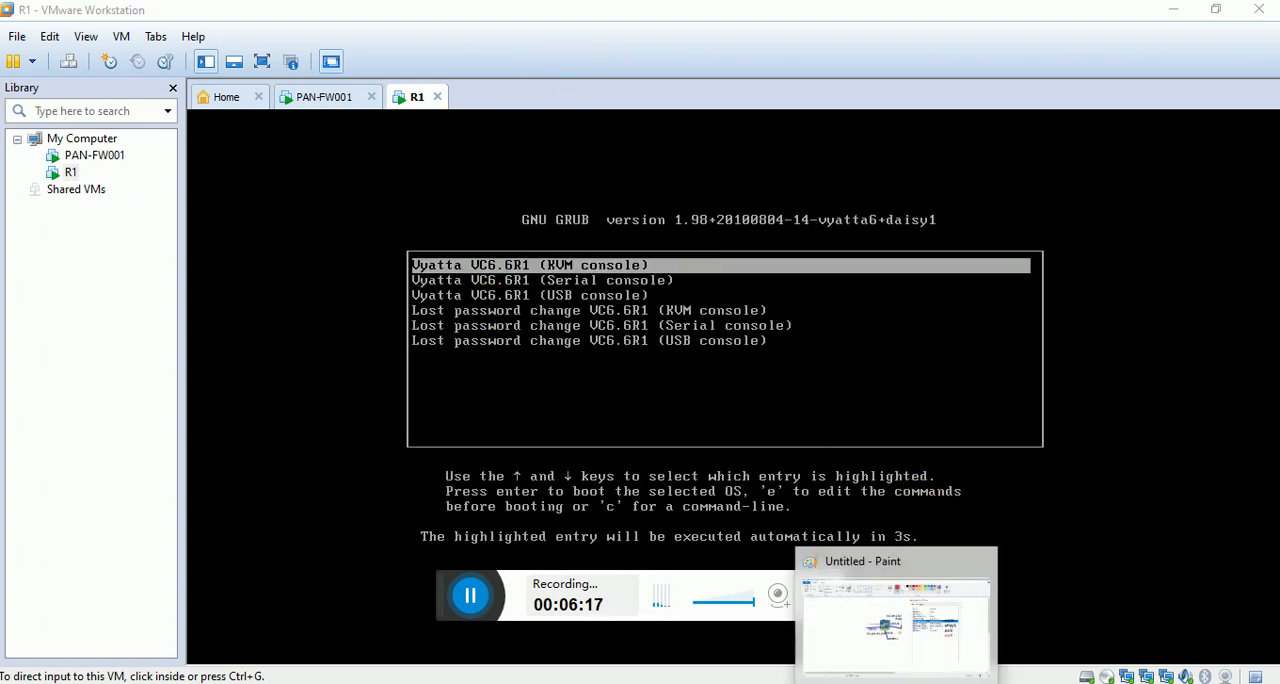
Switch to the lab diagram in PowerPoint and review R1's address and its link to the firewall.
click(903, 682)
mouse_move(870, 682)
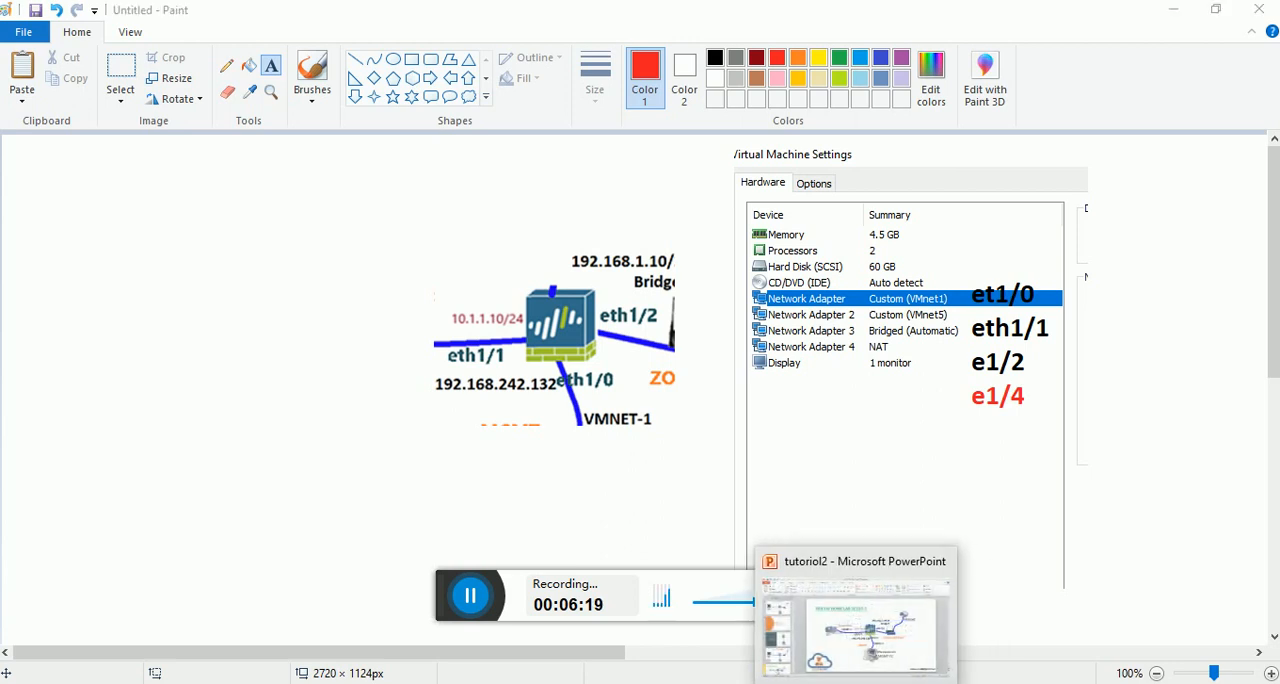
click(880, 620)
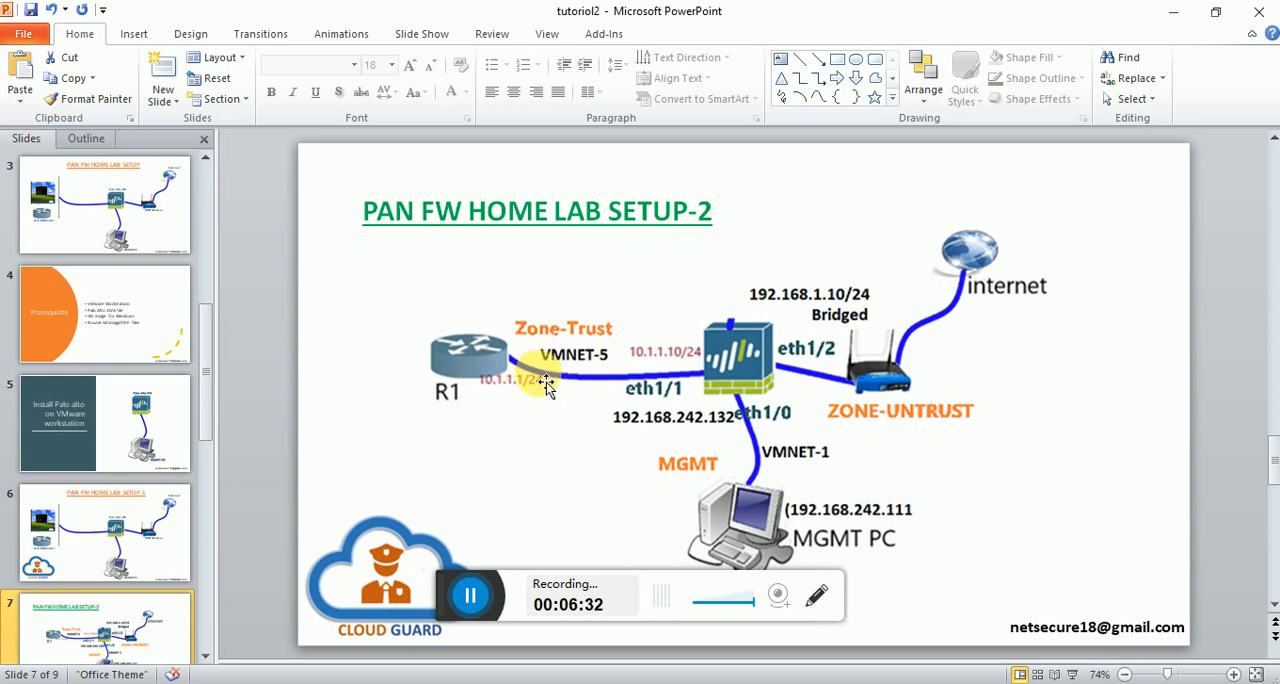
mouse_move(785, 680)
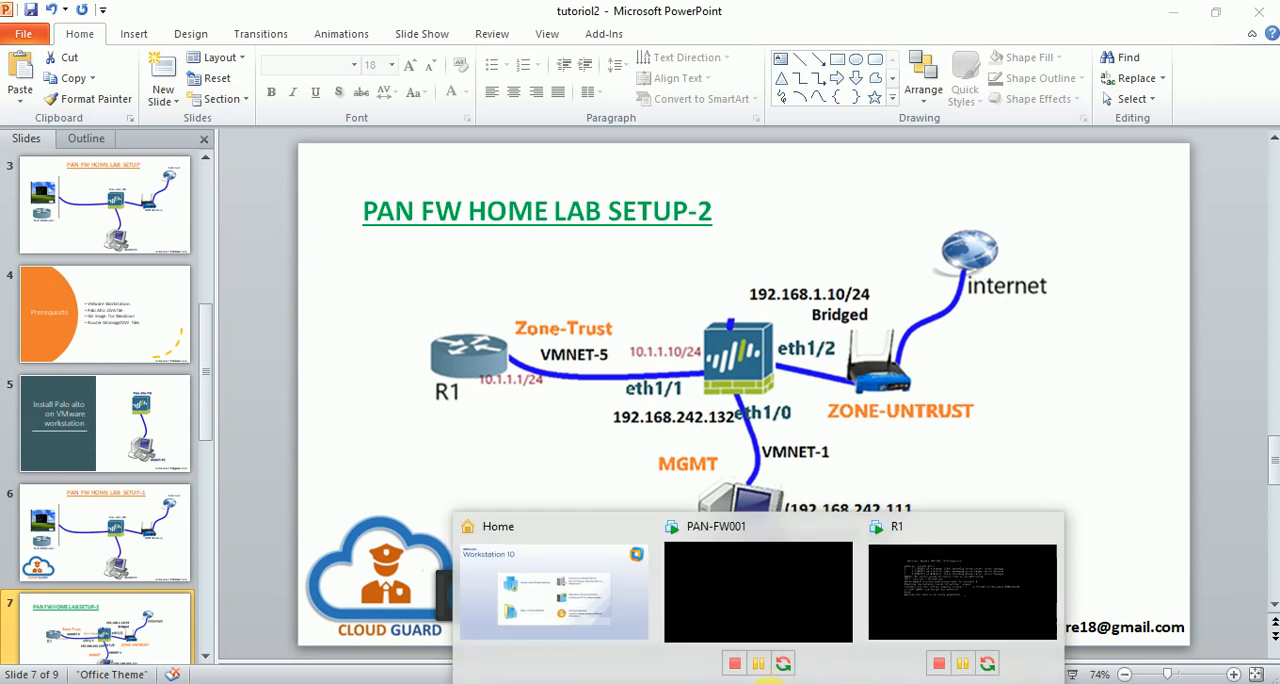
Switch to VMware Workstation, open the PAN-FW001 console and log in as admin with the account password.
click(971, 587)
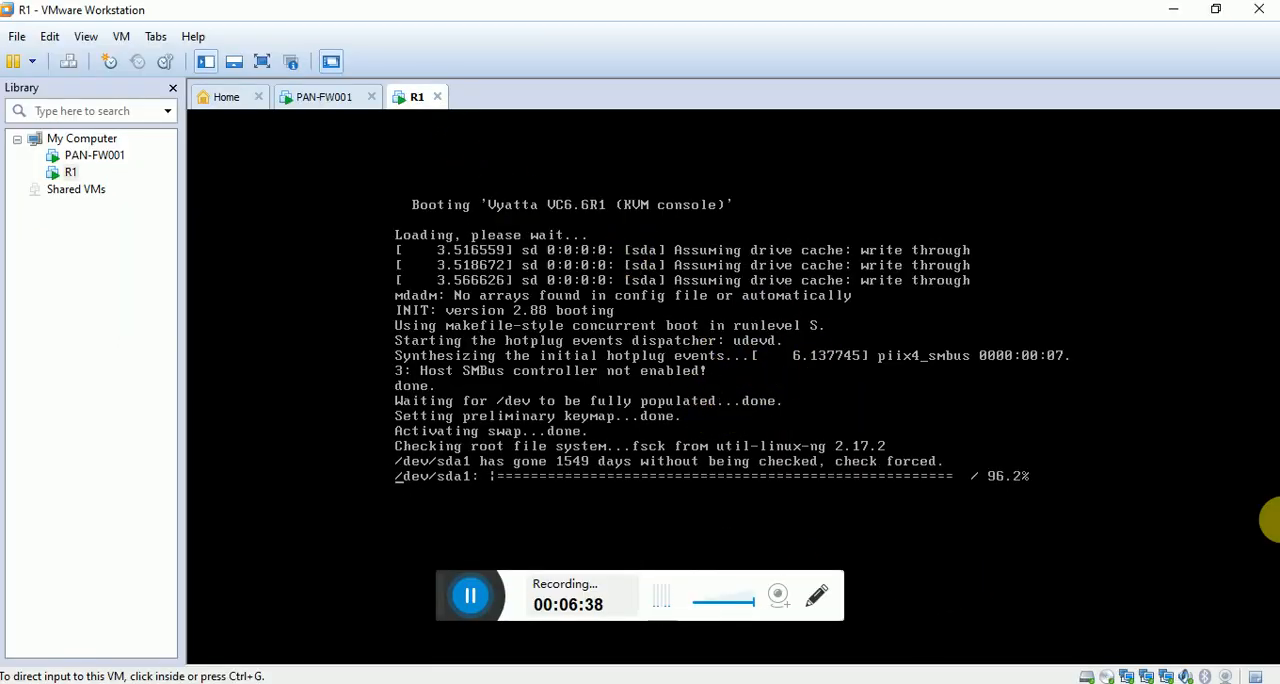
click(312, 96)
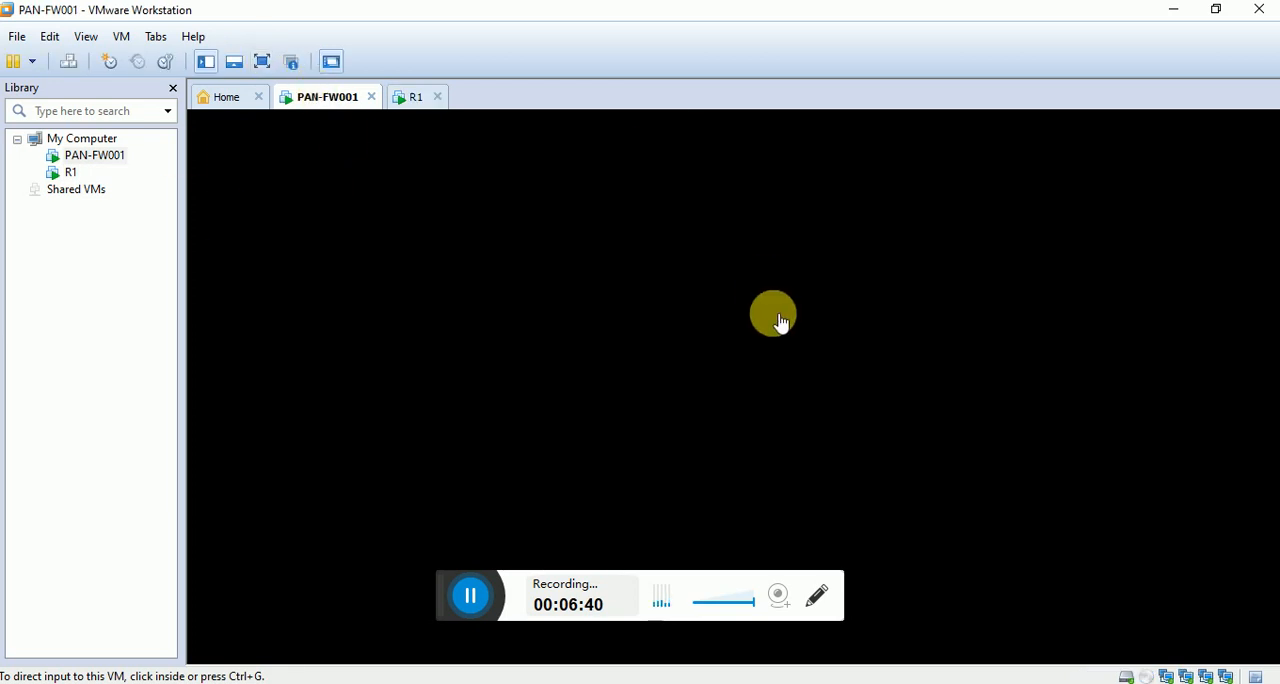
click(777, 322)
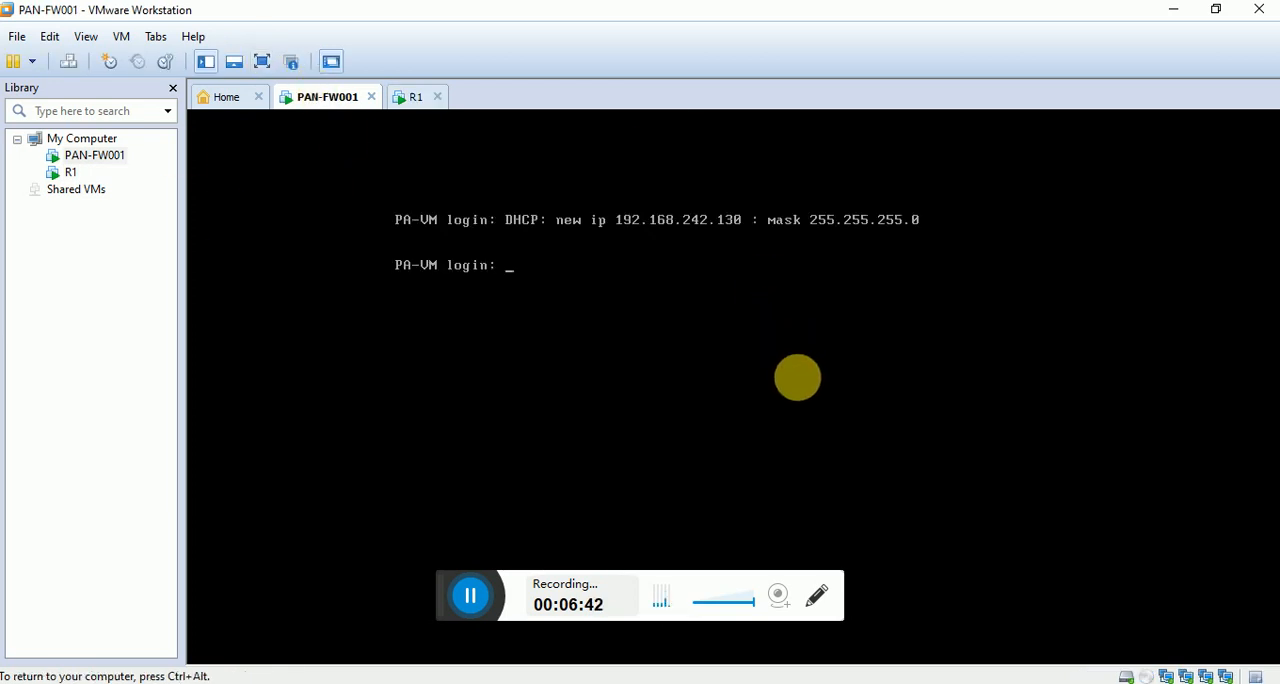
key(Return)
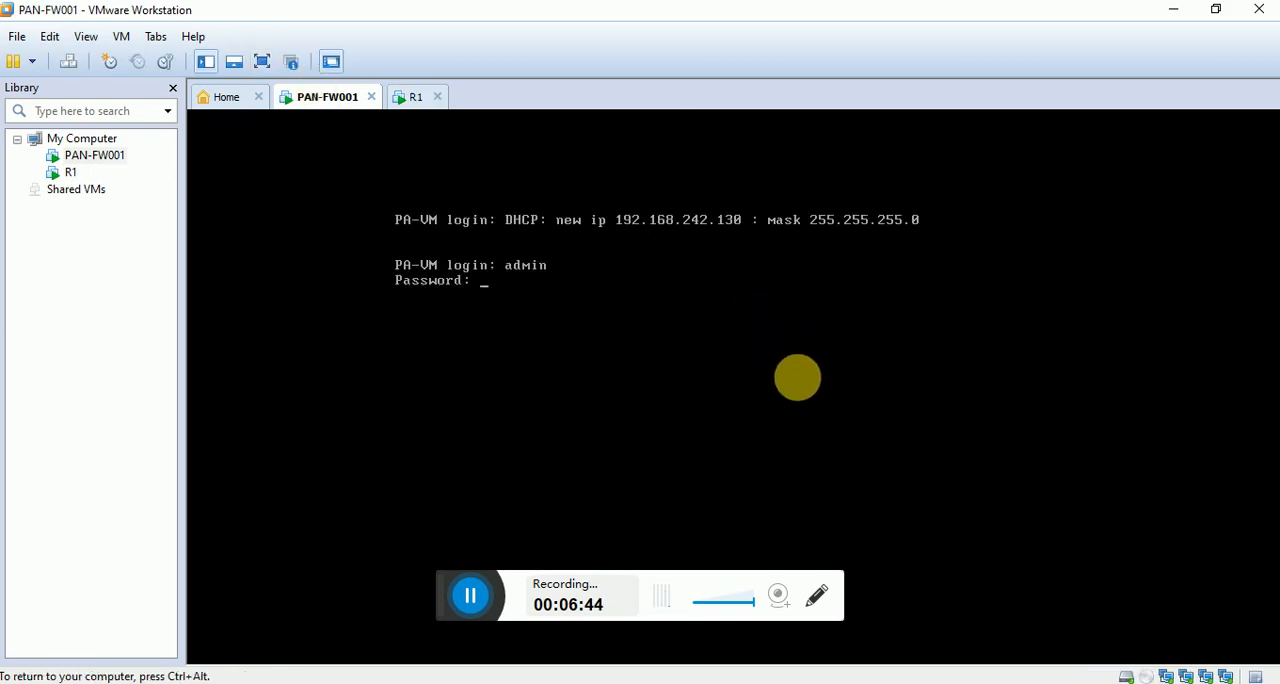
key(Return)
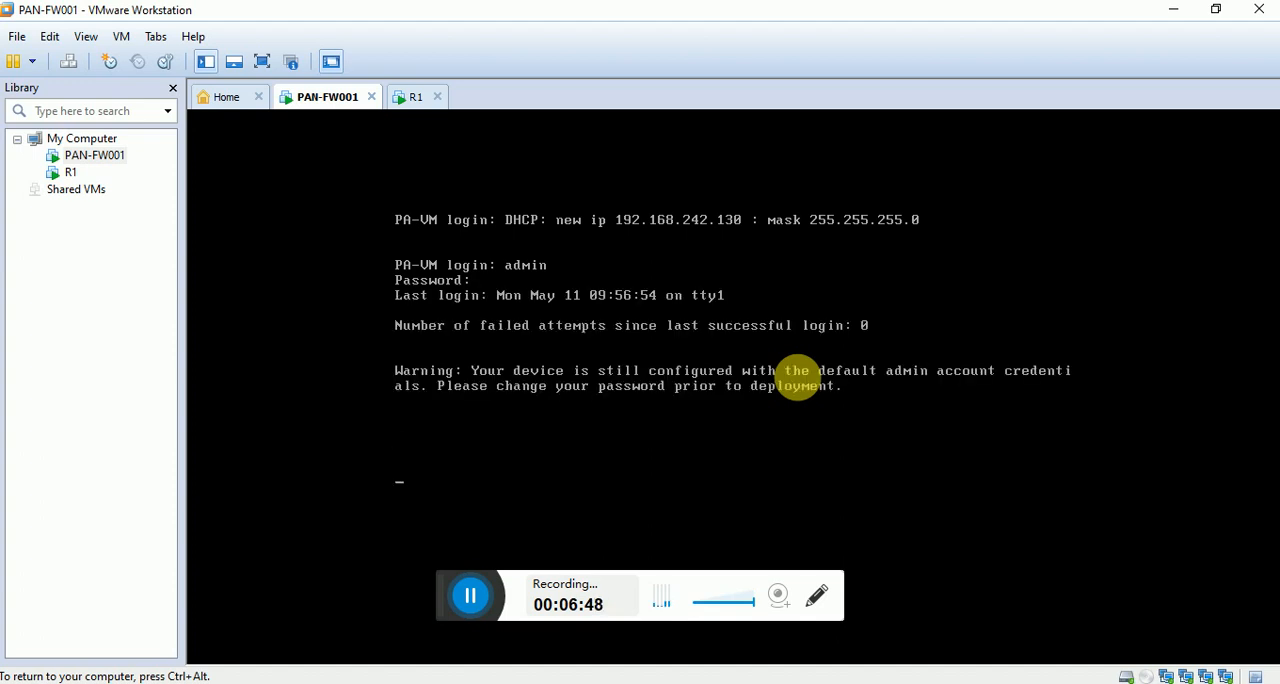
Look up the options of show config on the firewall and run show config candidate.
text(show config)
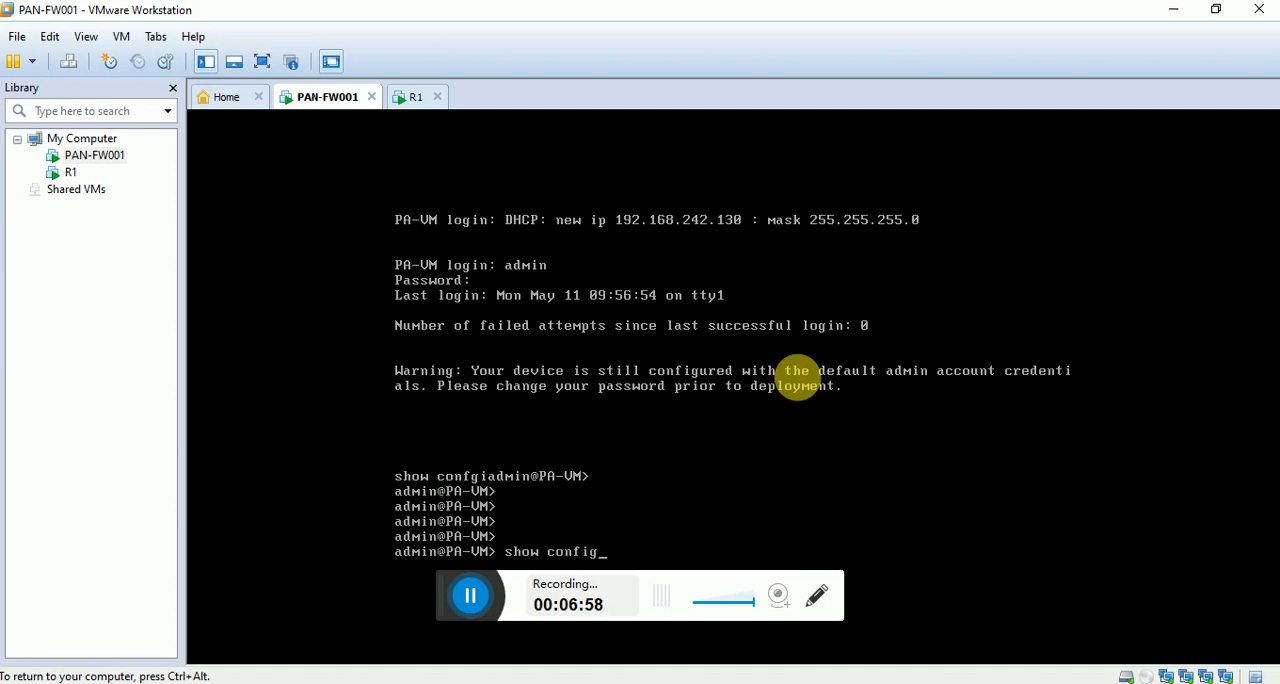
key(Tab)
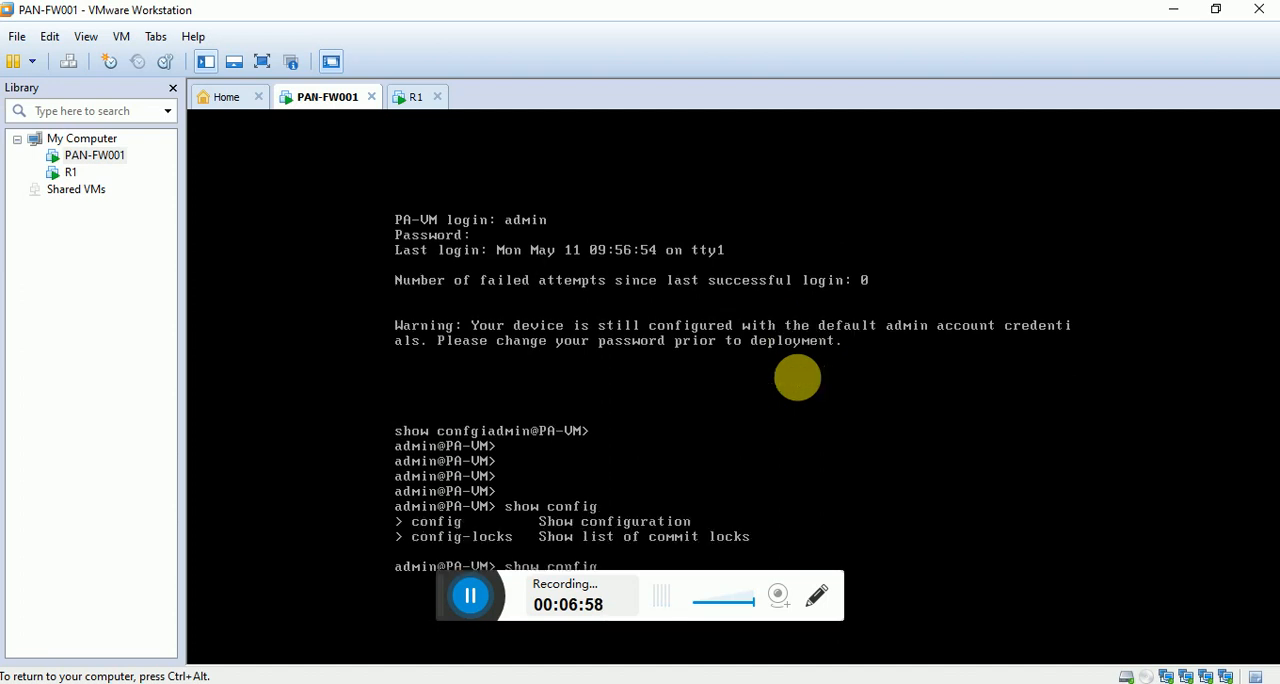
key(Return)
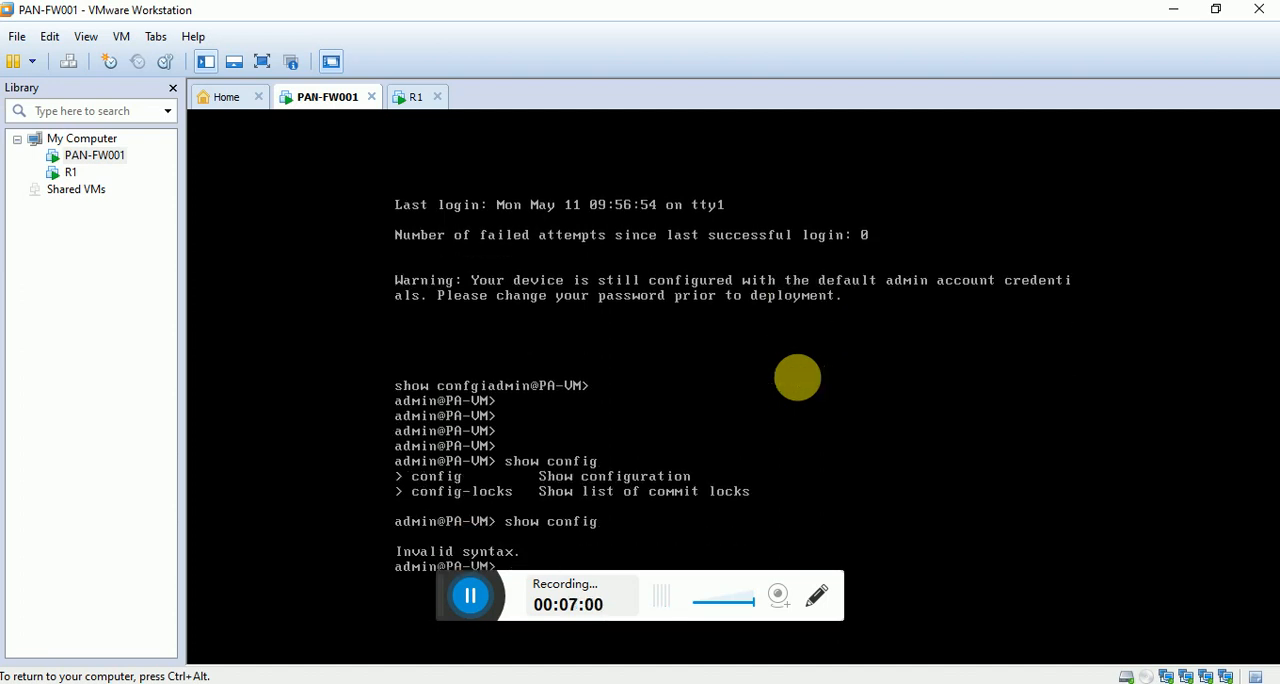
key(Up)
key(Tab)
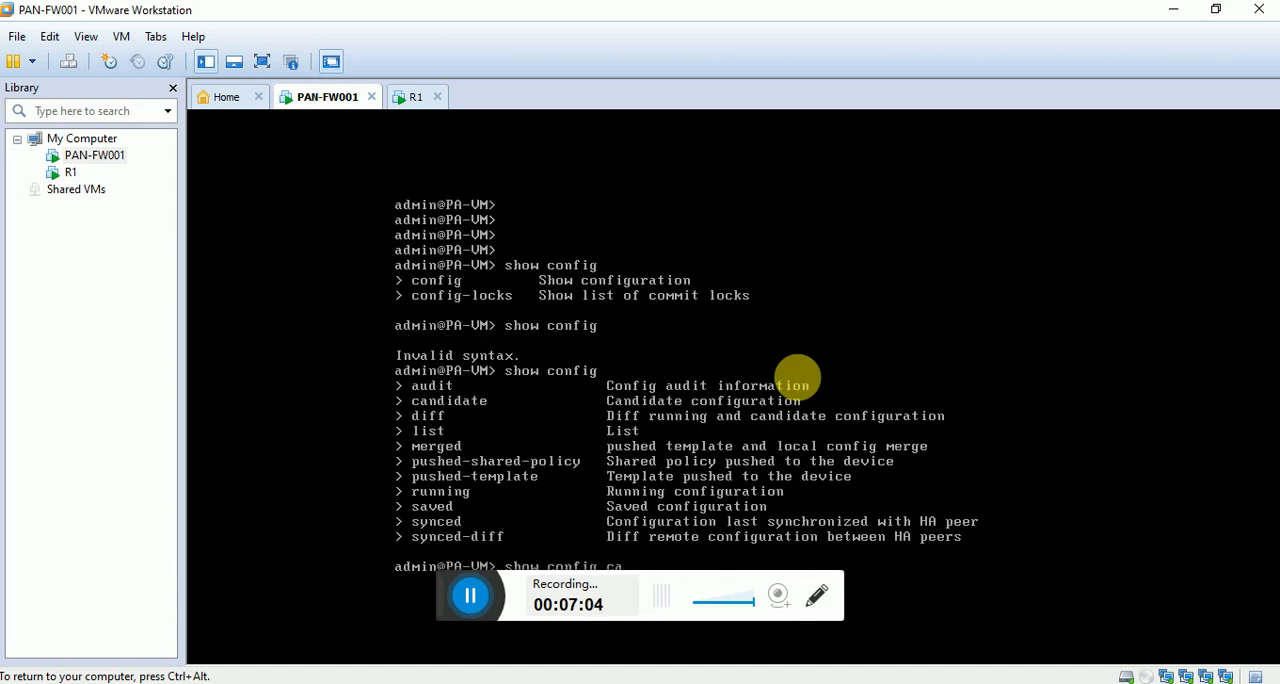
text(candidate)
key(Tab)
key(Return)
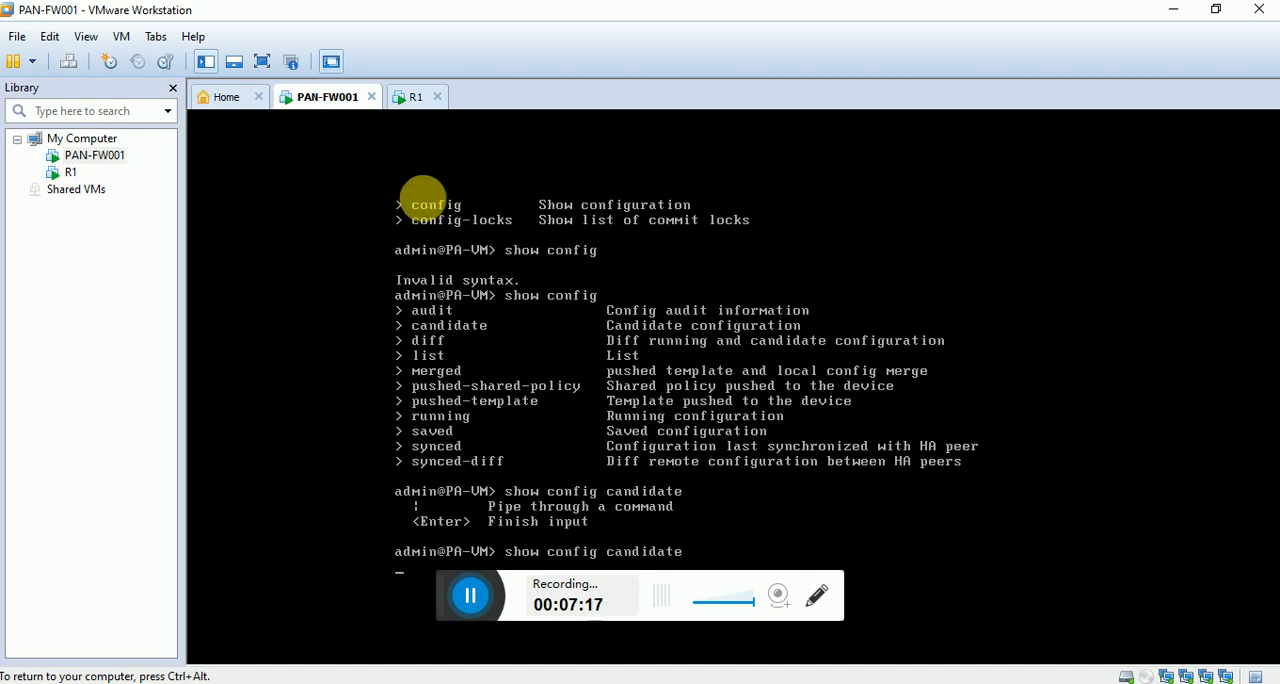
Open R1's console and log in as vyatta with the account password.
click(418, 97)
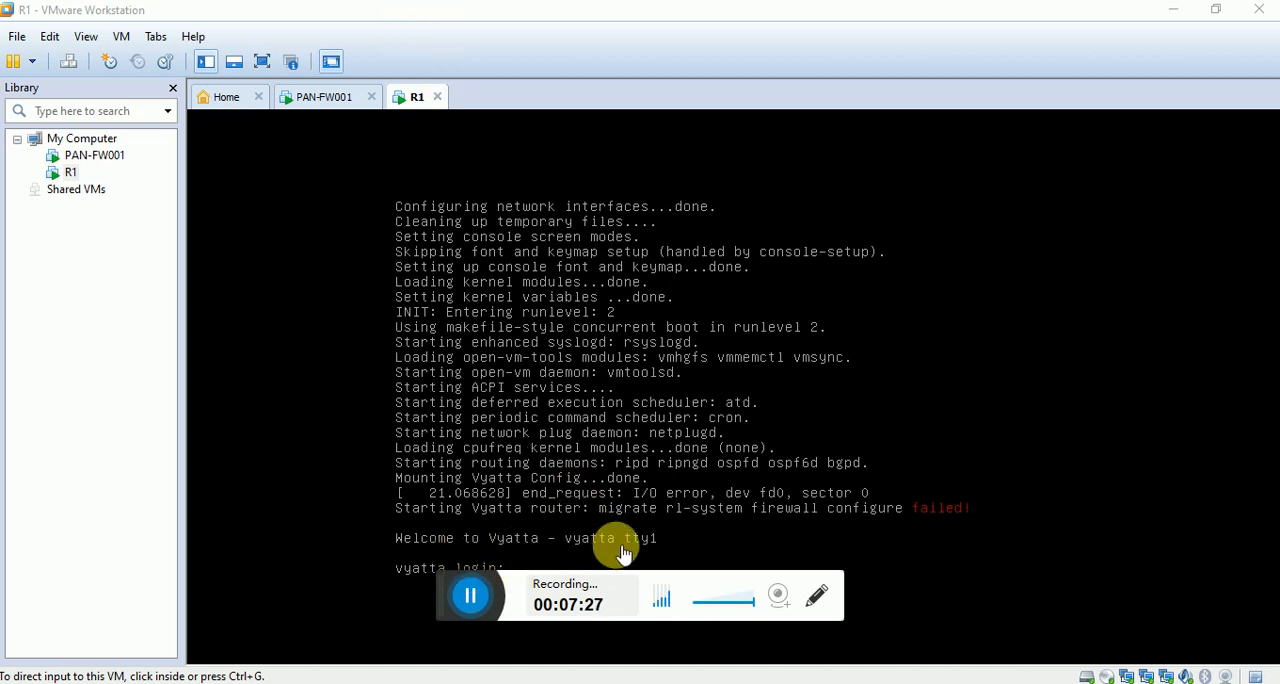
click(565, 562)
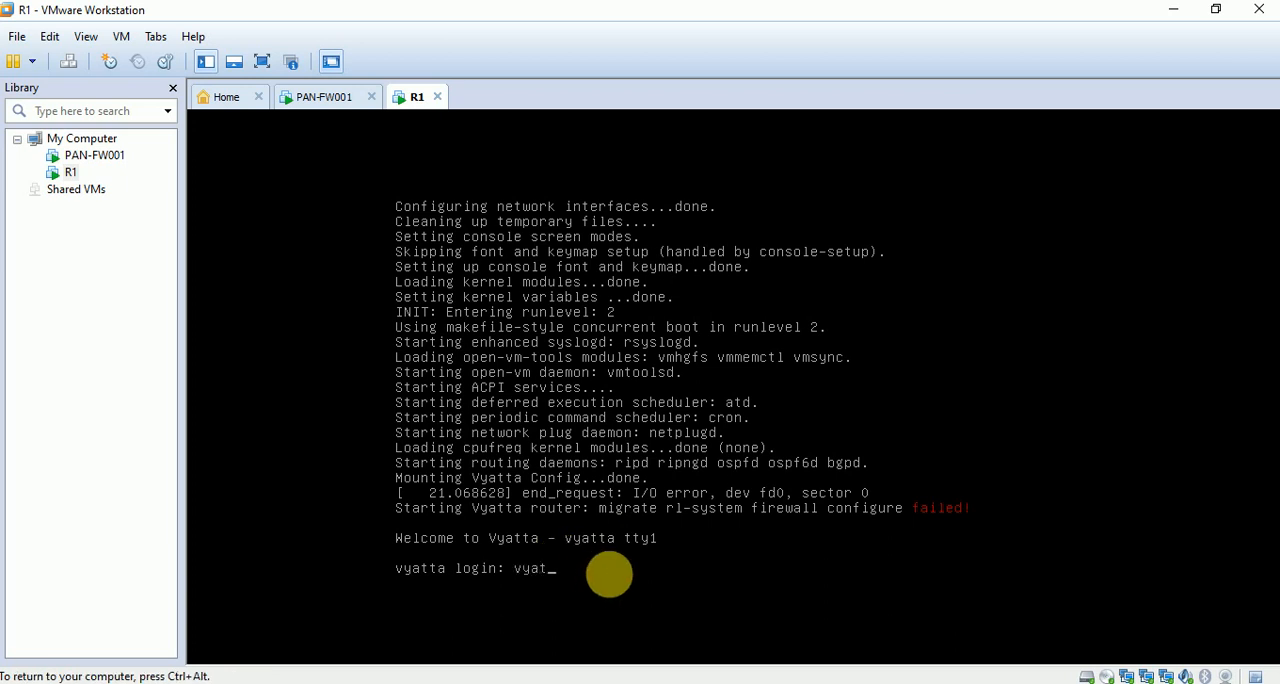
key(Return)
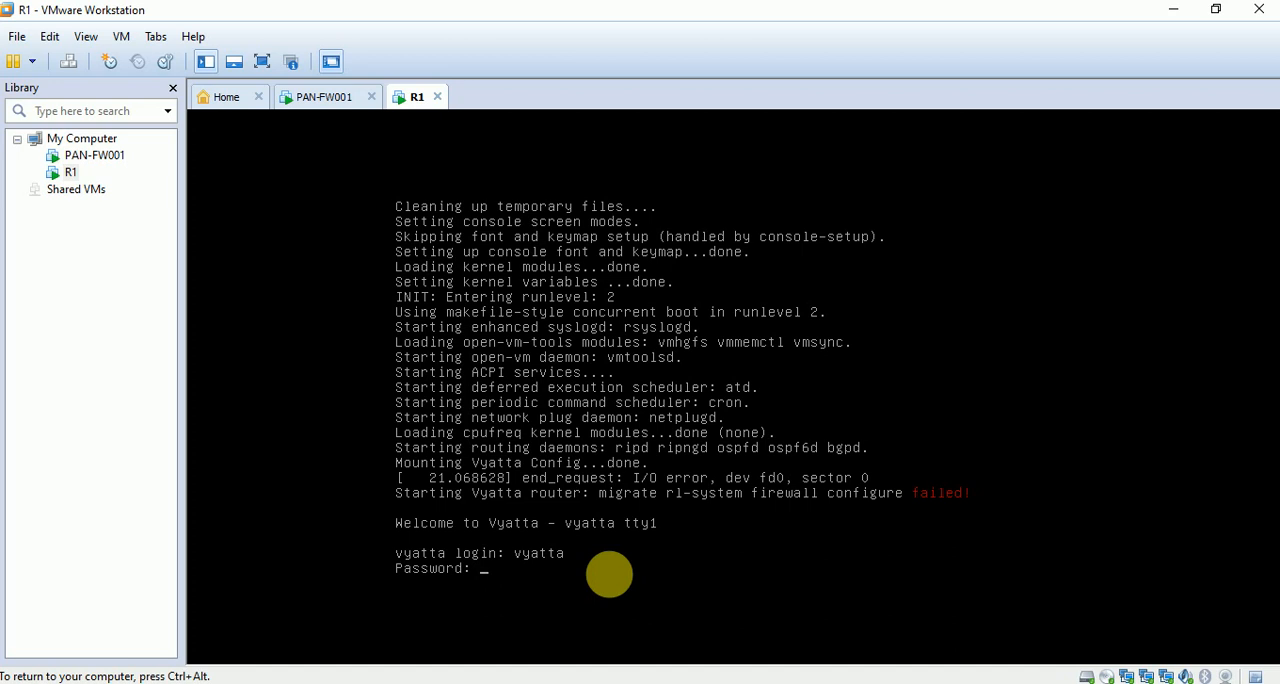
text(vyatta)
key(Return)
key(Return)
key(Return)
key(Return)
key(Return)
key(Return)
key(Return)
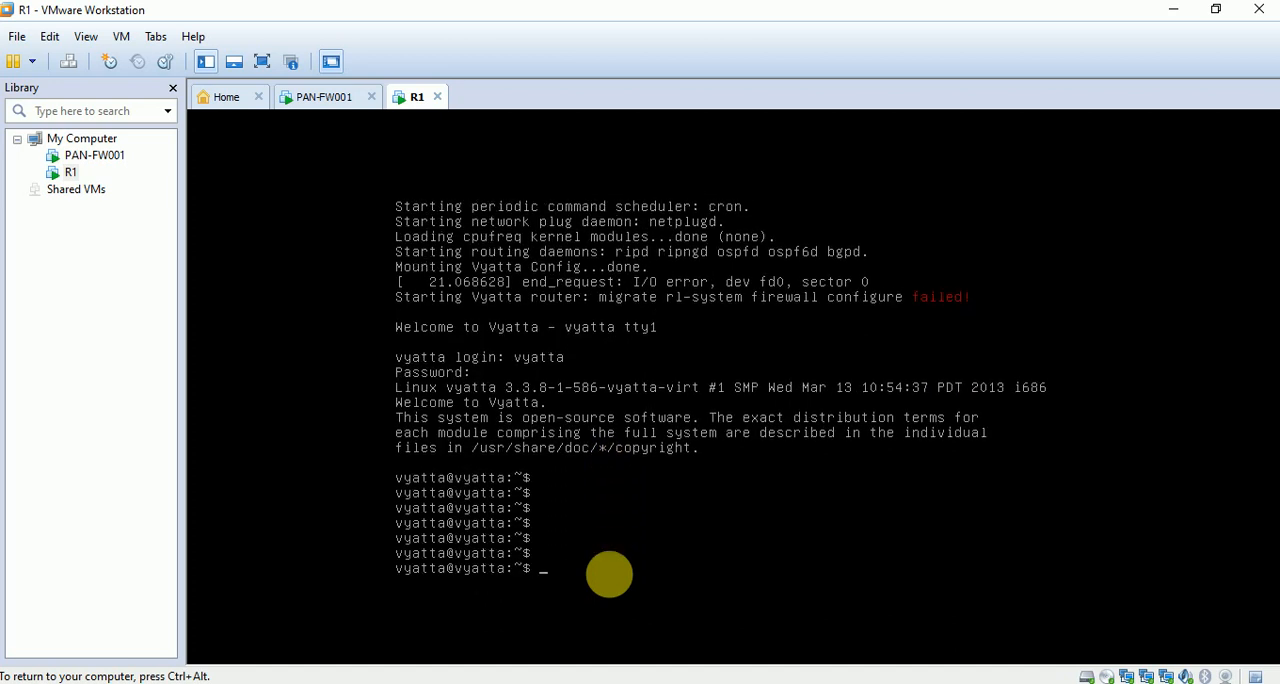
Display R1's configuration from its command line to examine the Ethernet interfaces, and release control from the console.
key(Return)
key(Return)
key(Return)
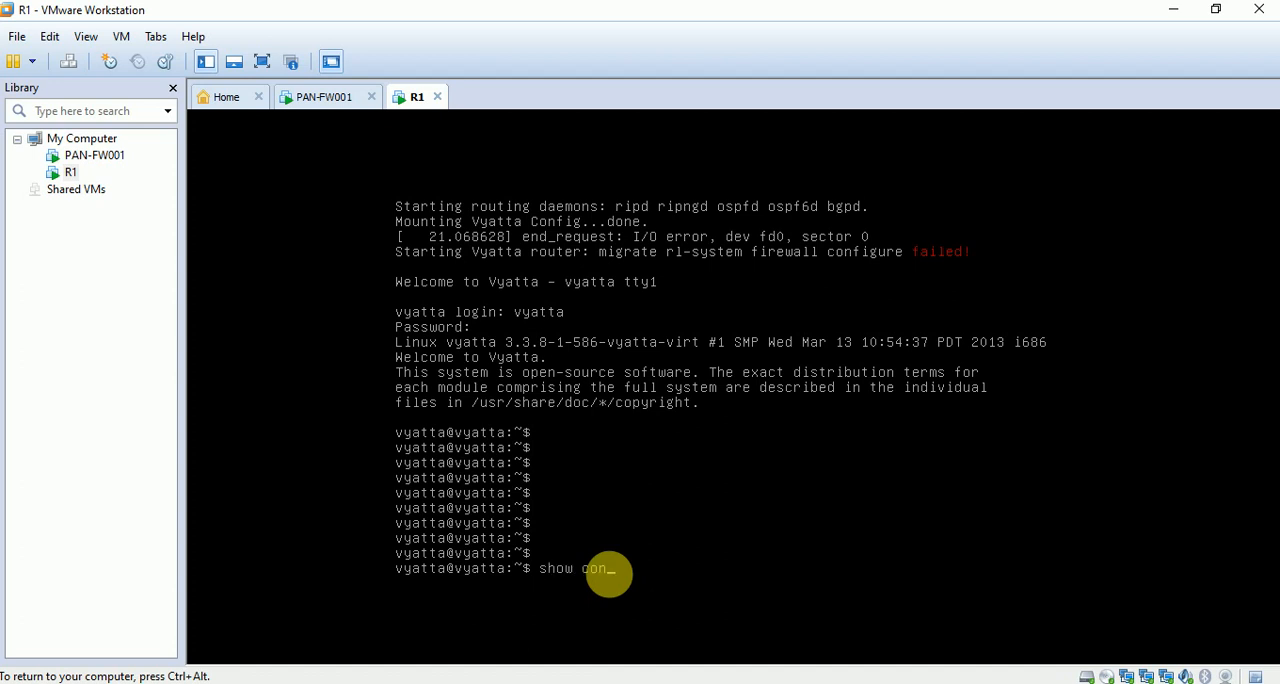
key(Return)
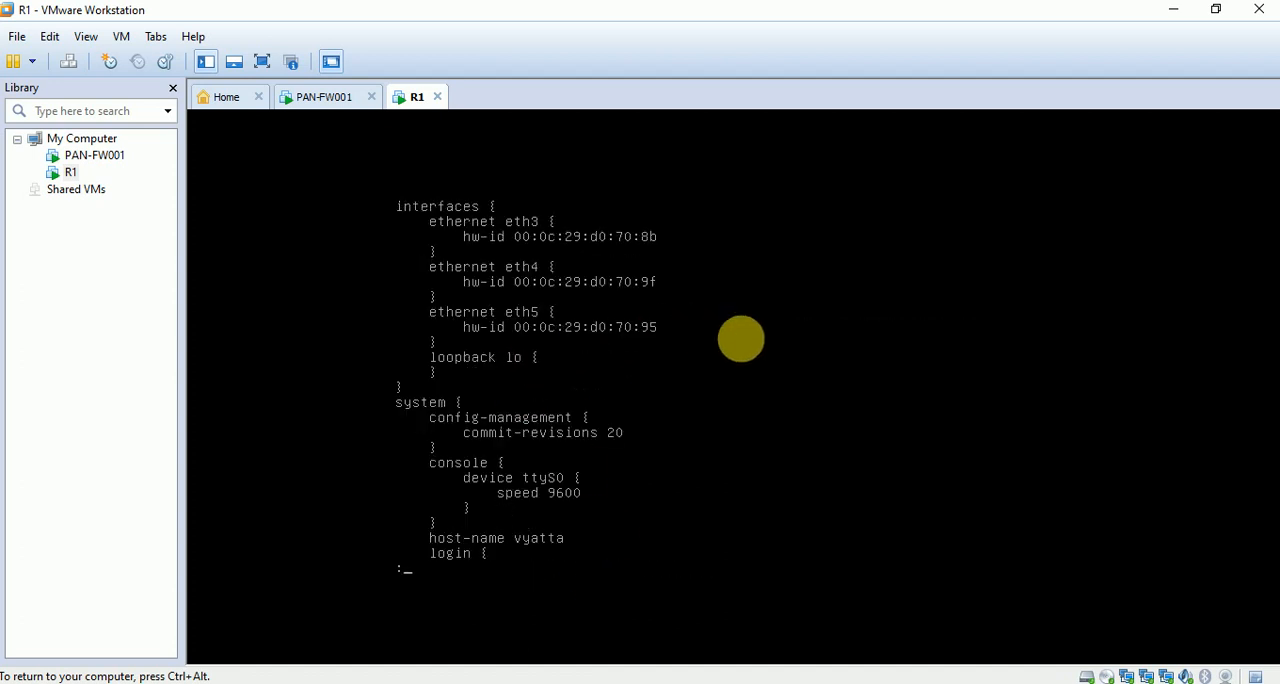
key(ctrl+alt)
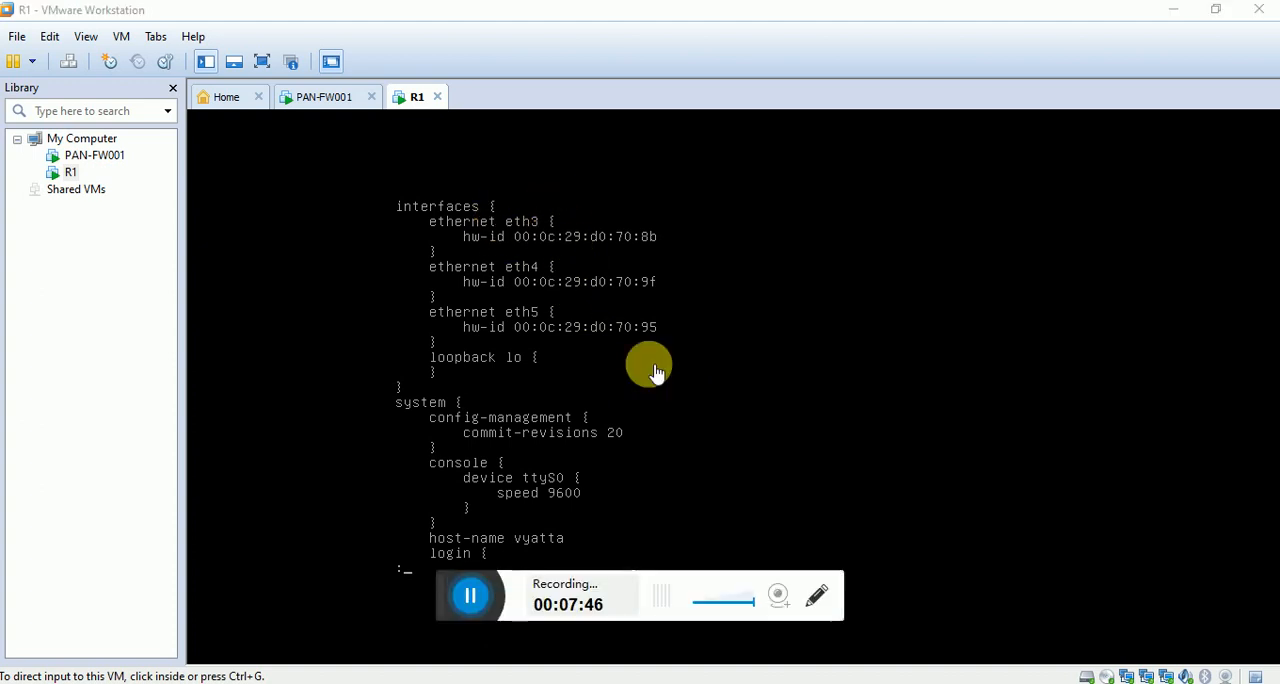
click(814, 596)
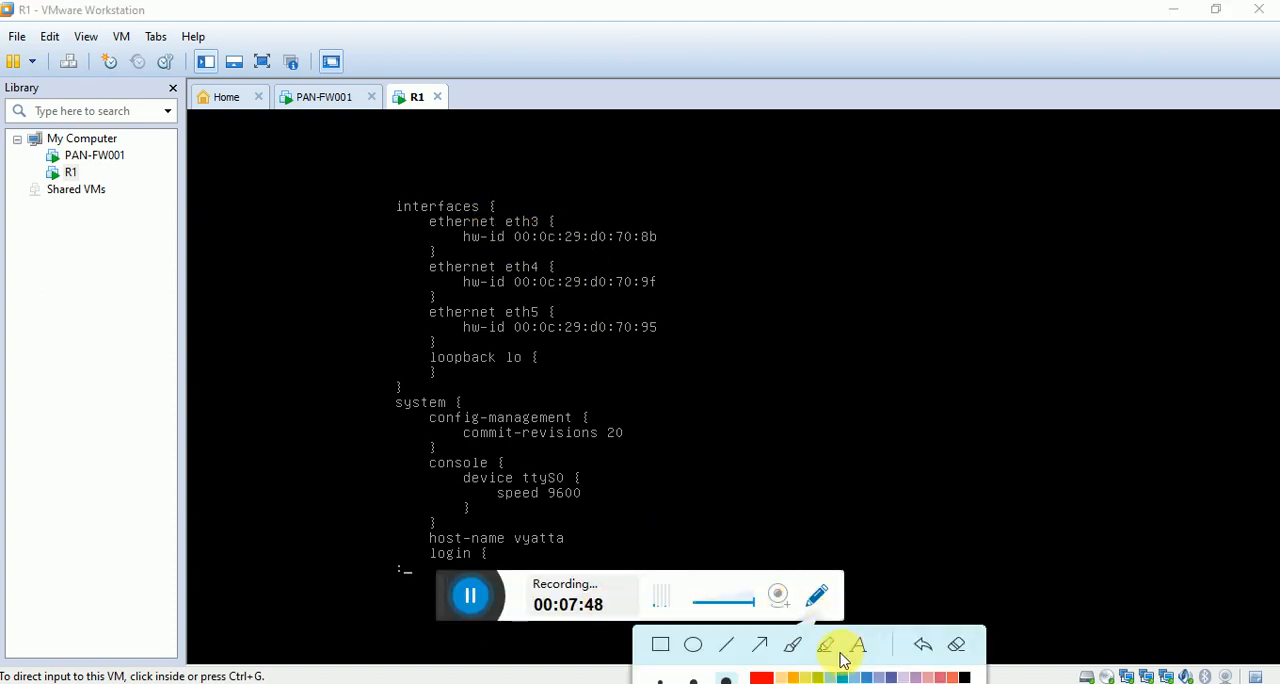
click(792, 646)
mouse_move(594, 191)
mouse_down()
mouse_move(371, 314)
mouse_move(672, 300)
mouse_move(523, 200)
mouse_move(528, 223)
mouse_move(700, 206)
mouse_move(527, 275)
mouse_move(686, 220)
mouse_up()
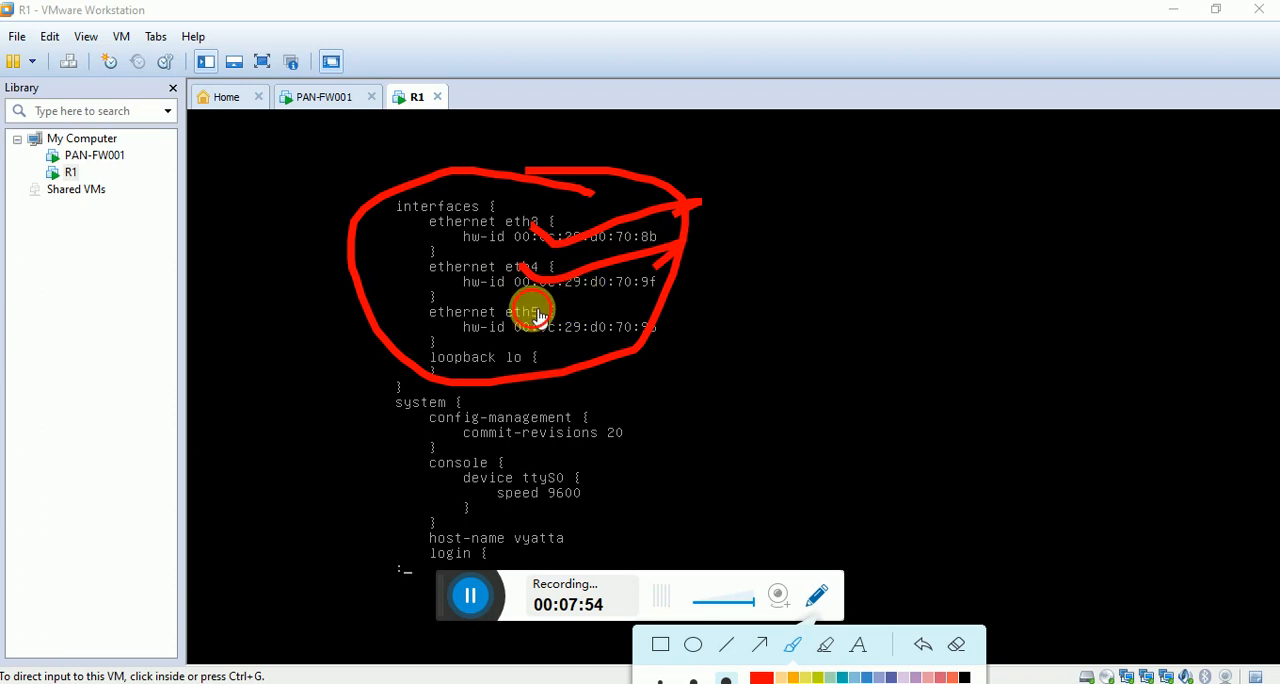
mouse_move(524, 312)
mouse_down()
mouse_move(651, 289)
mouse_move(657, 300)
mouse_up()
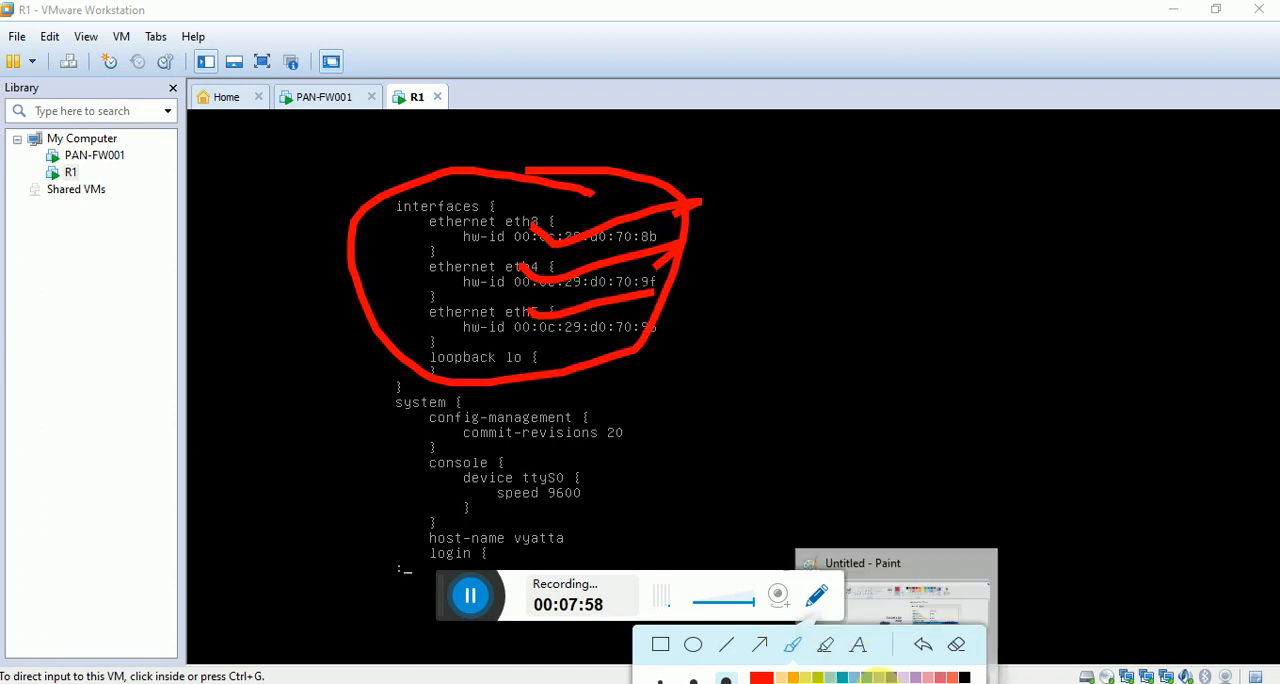
click(817, 595)
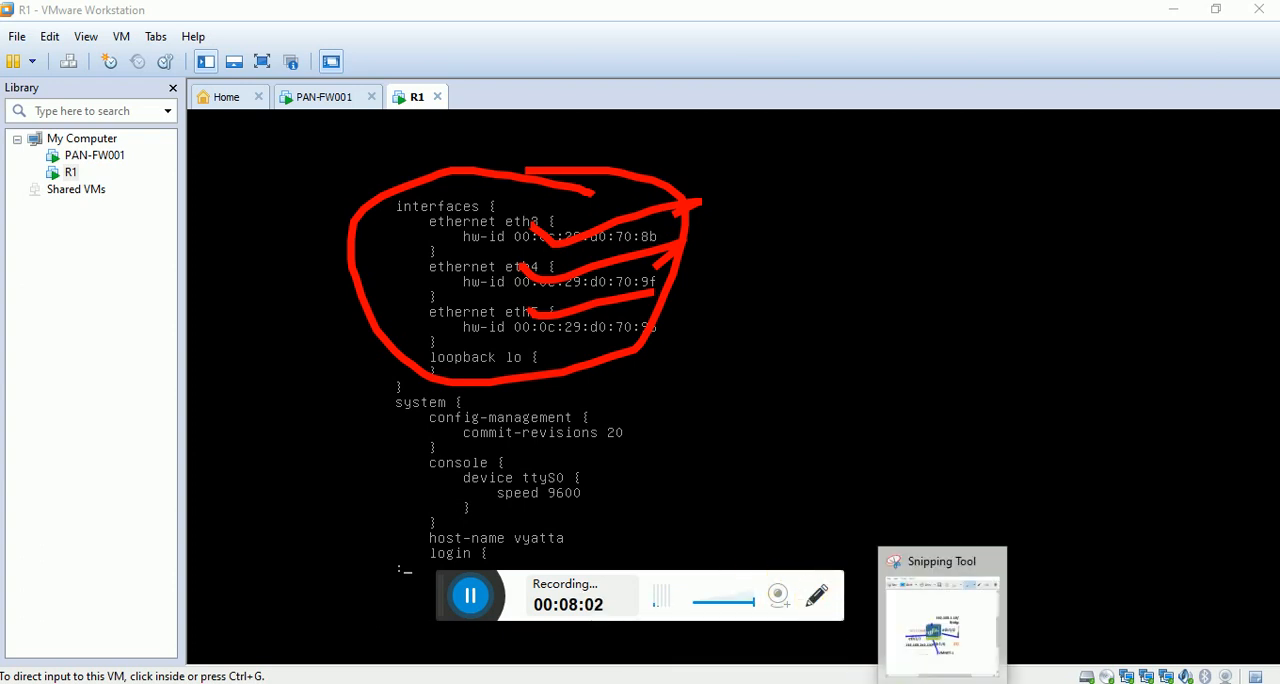
click(877, 682)
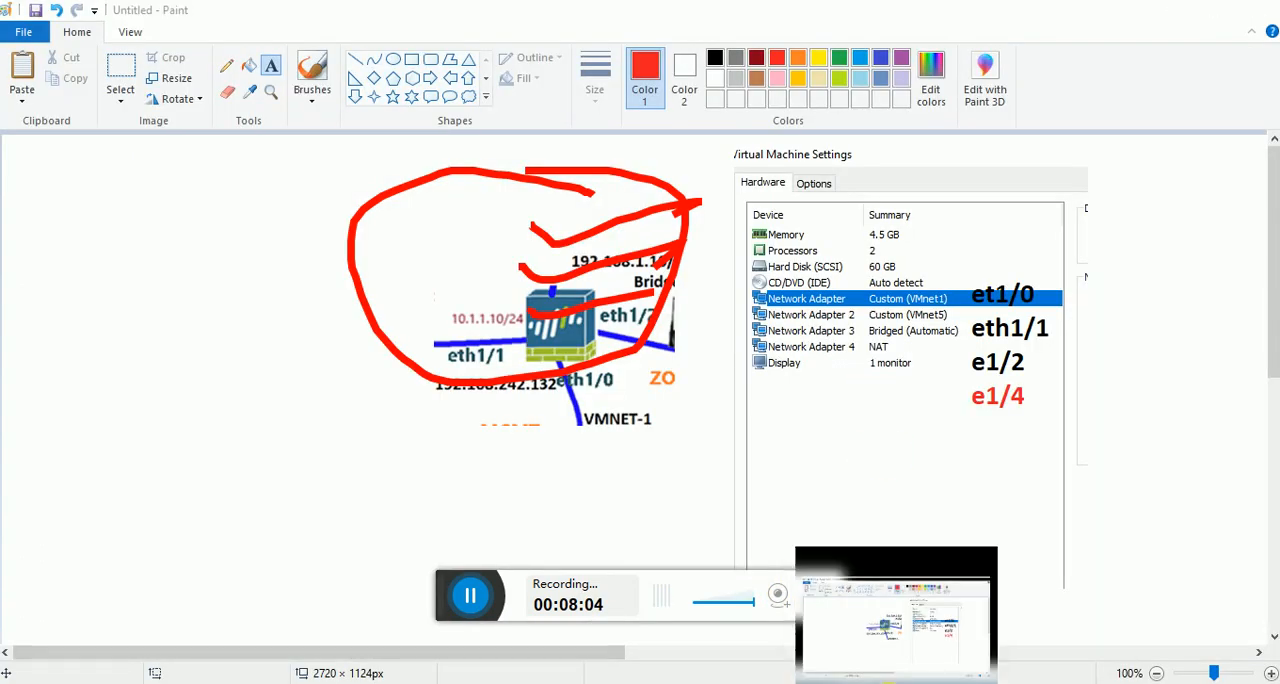
click(829, 557)
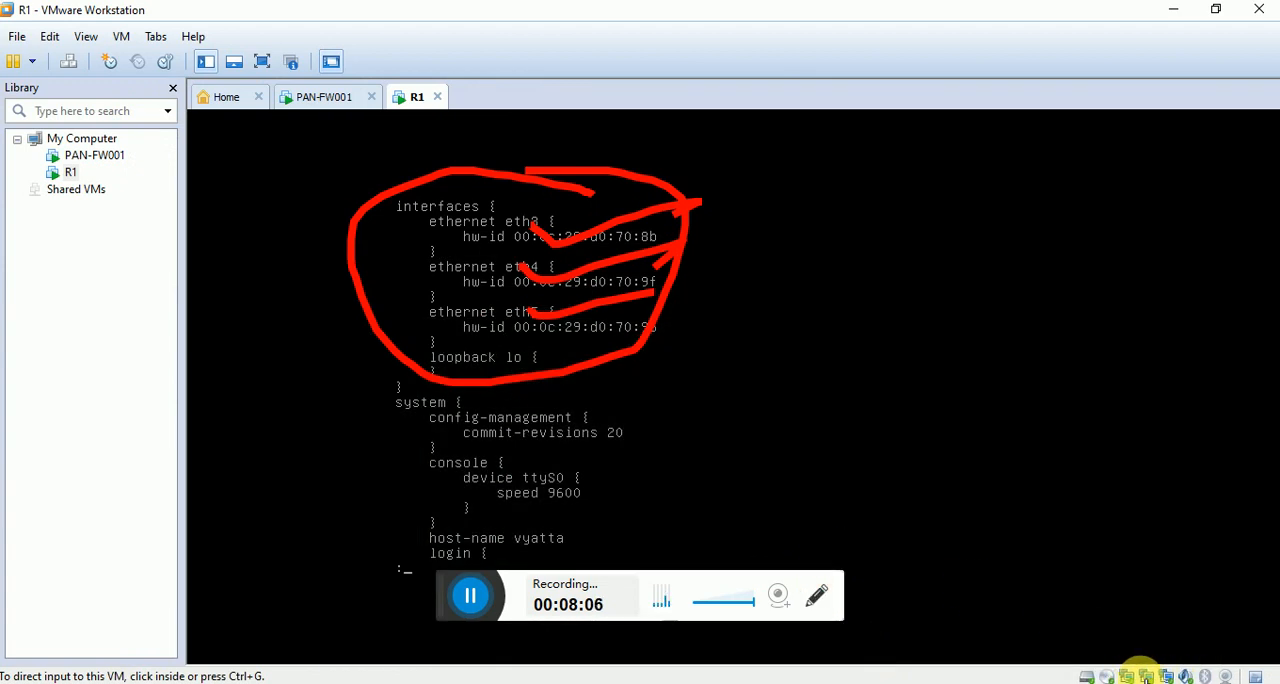
click(816, 595)
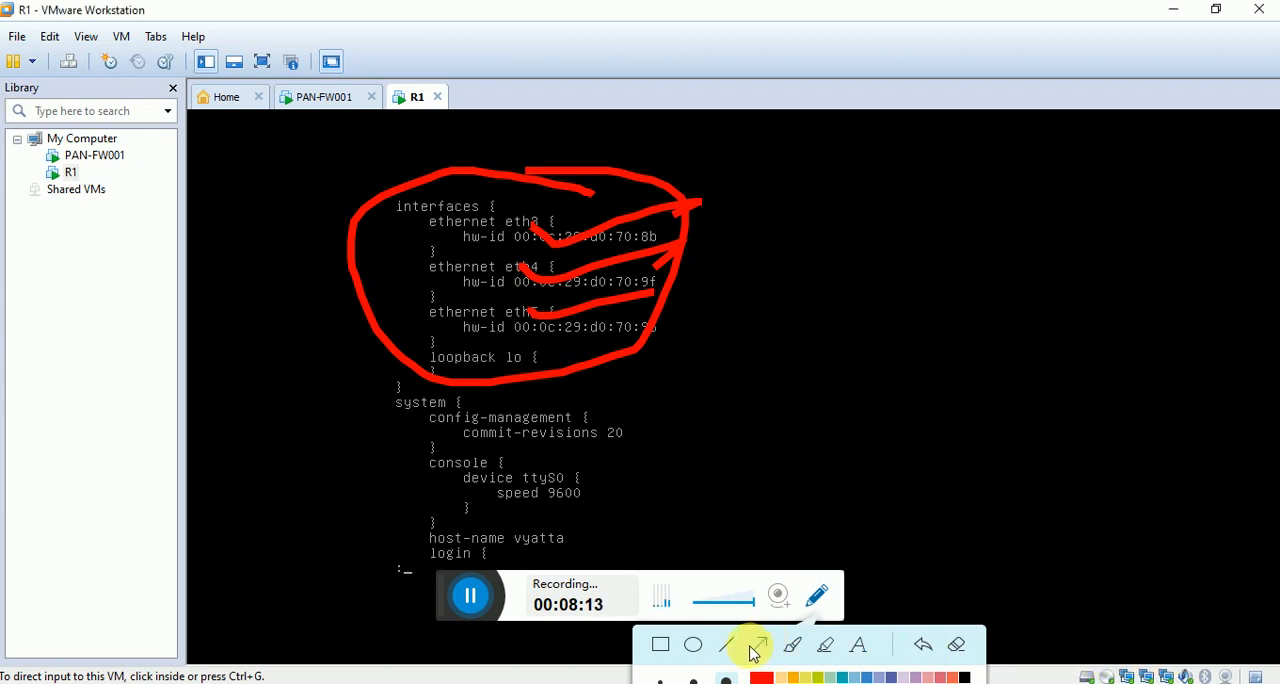
click(792, 645)
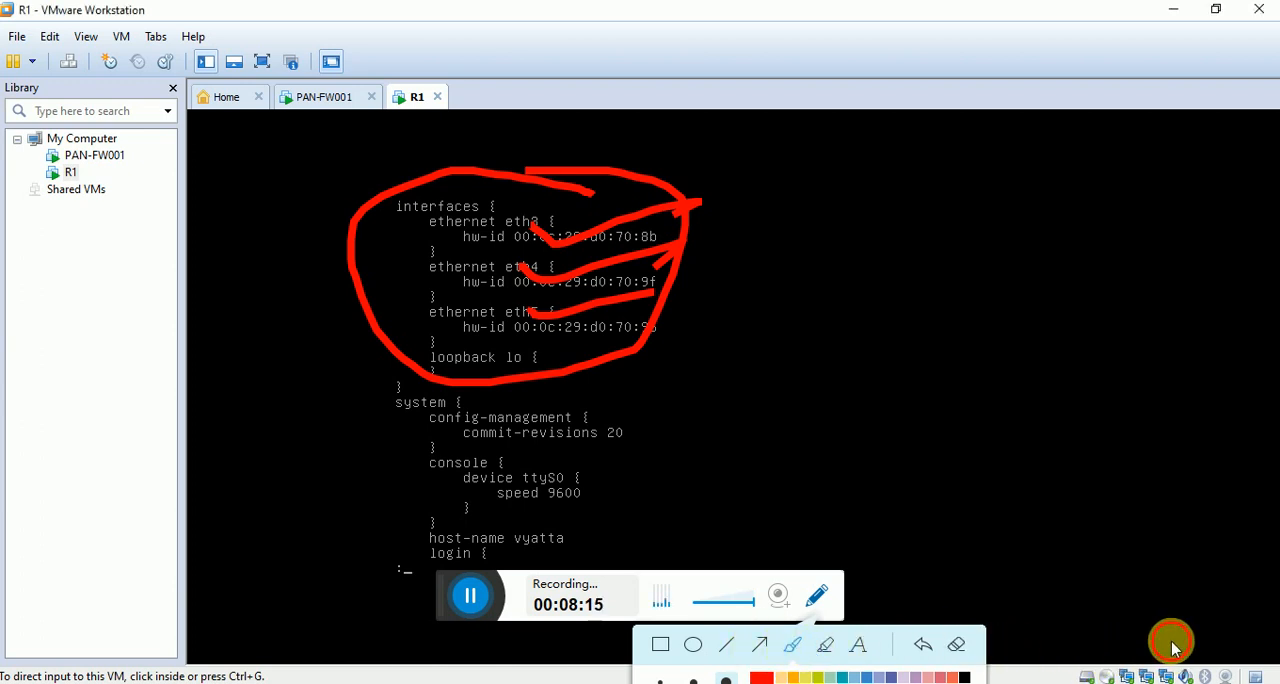
mouse_move(1105, 648)
mouse_down()
mouse_move(1110, 678)
mouse_move(1195, 678)
mouse_move(1152, 634)
mouse_move(1118, 667)
mouse_move(1136, 629)
mouse_move(1145, 655)
mouse_move(1143, 635)
mouse_move(1175, 665)
mouse_move(1213, 631)
mouse_up()
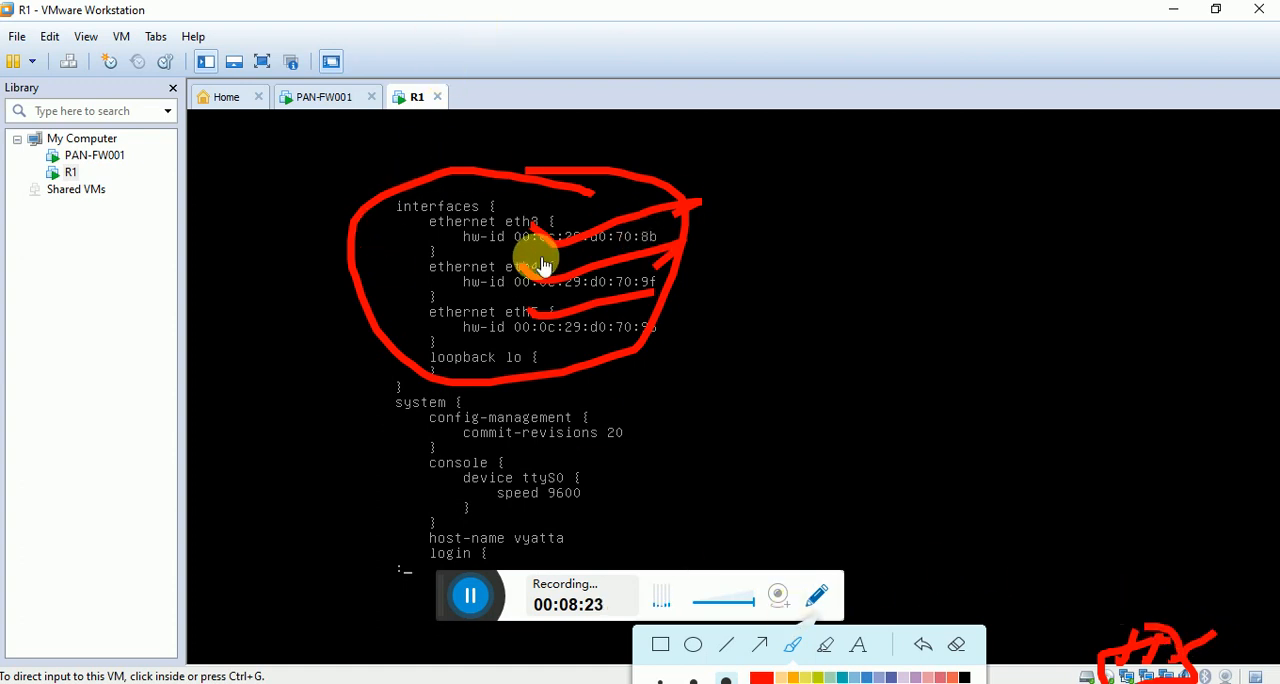
click(817, 595)
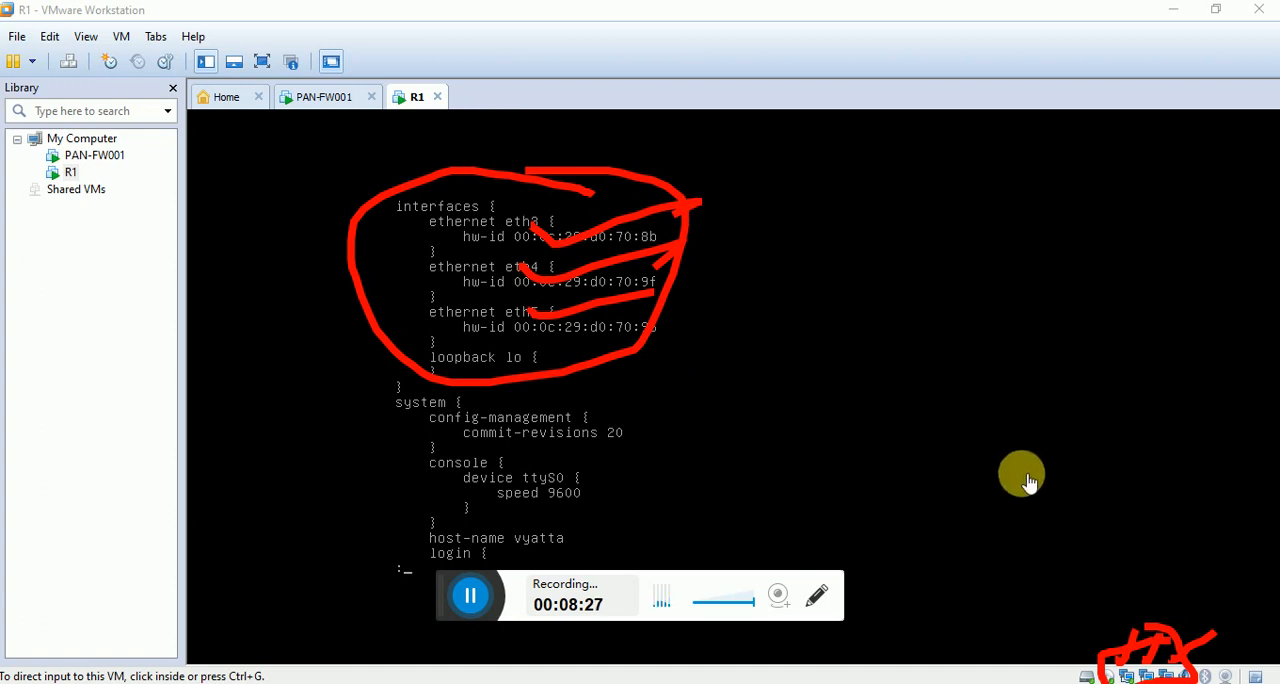
click(815, 595)
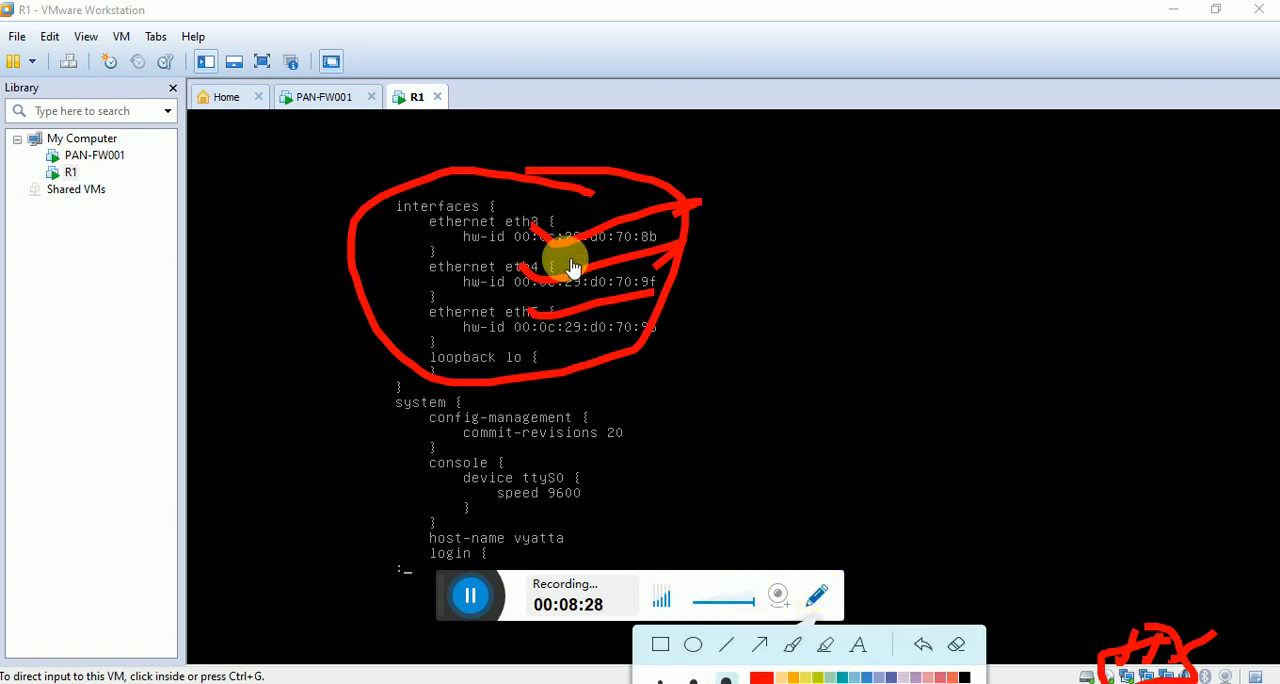
click(957, 650)
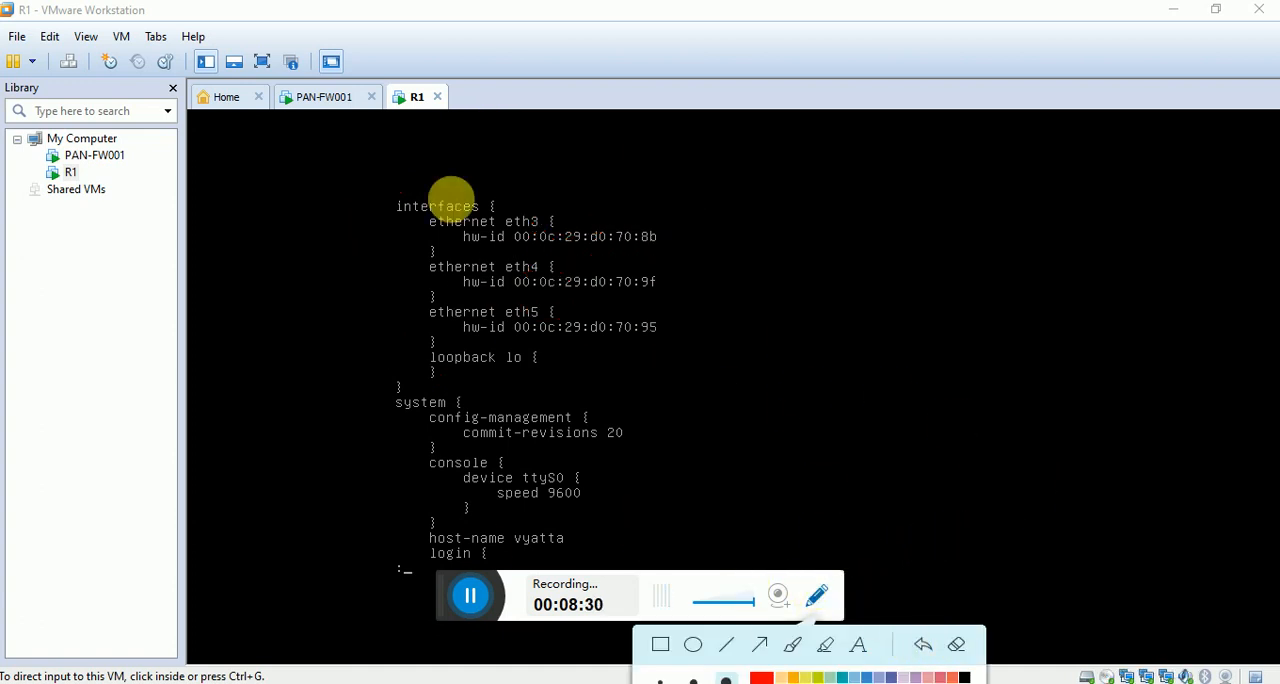
Page through the rest of R1's configuration to its end and return to the command prompt.
click(670, 374)
key(Return)
key(Return)
key(Return)
key(Return)
key(Return)
key(Return)
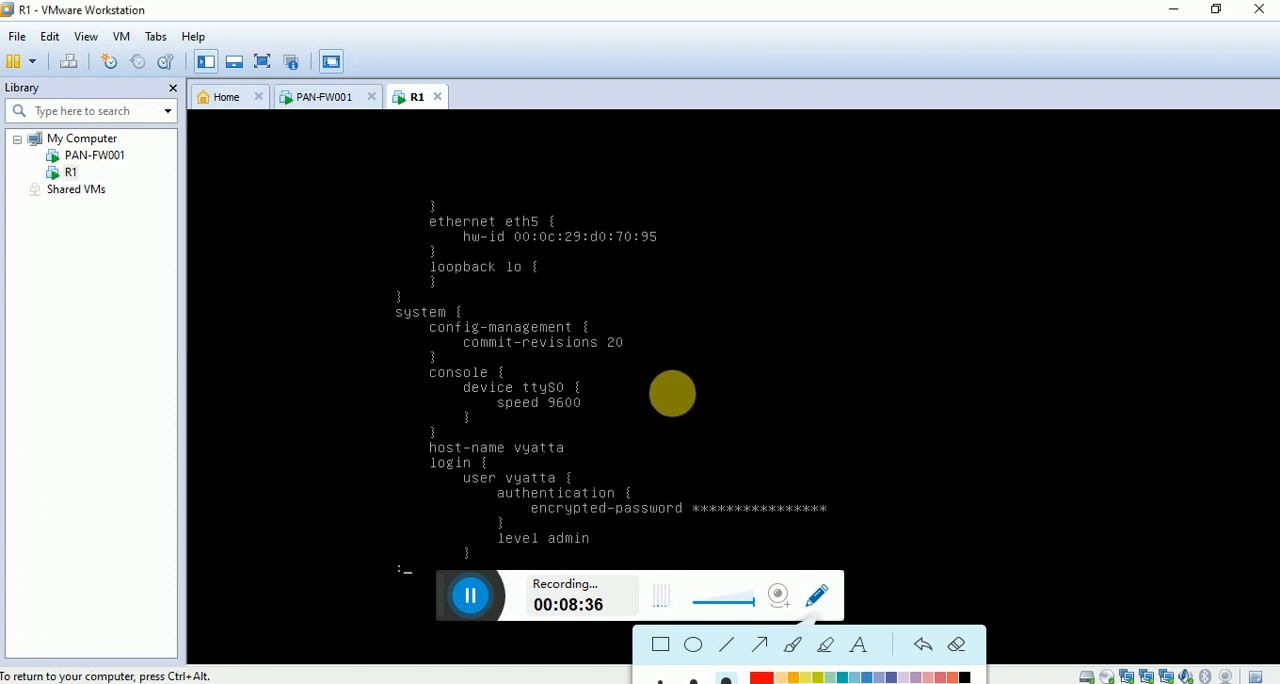
key(ctrl+alt)
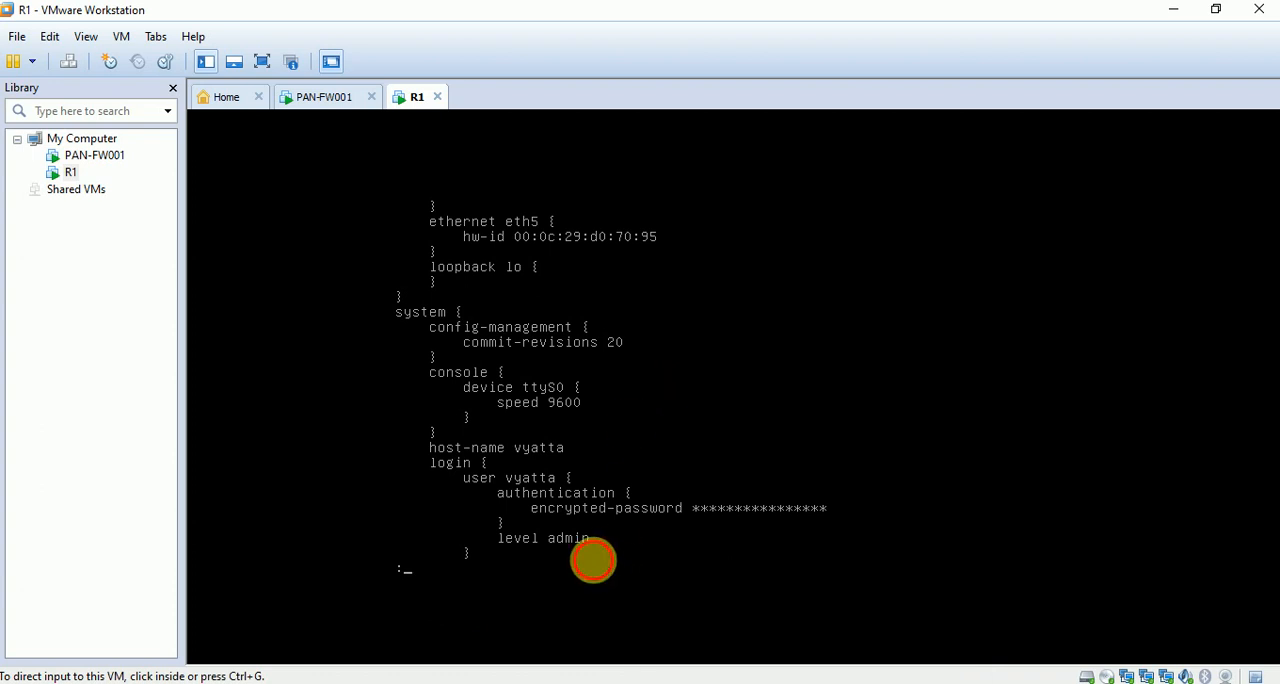
click(591, 558)
key(space)
key(Return)
key(Return)
key(Return)
key(Return)
key(Return)
key(Return)
key(Return)
key(Return)
key(Return)
key(Return)
key(Return)
key(Return)
key(Return)
key(Return)
key(Return)
key(Return)
key(Return)
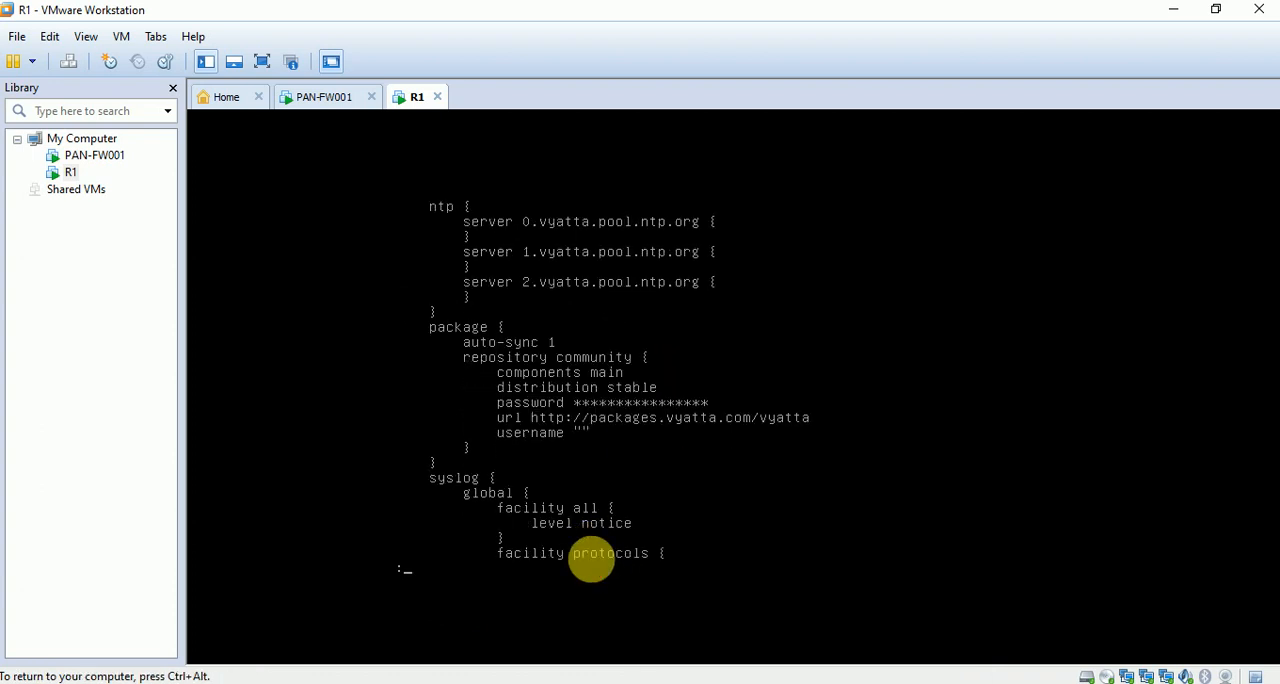
key(Return)
key(Return)
key(Return)
key(Return)
key(Return)
key(Return)
key(Return)
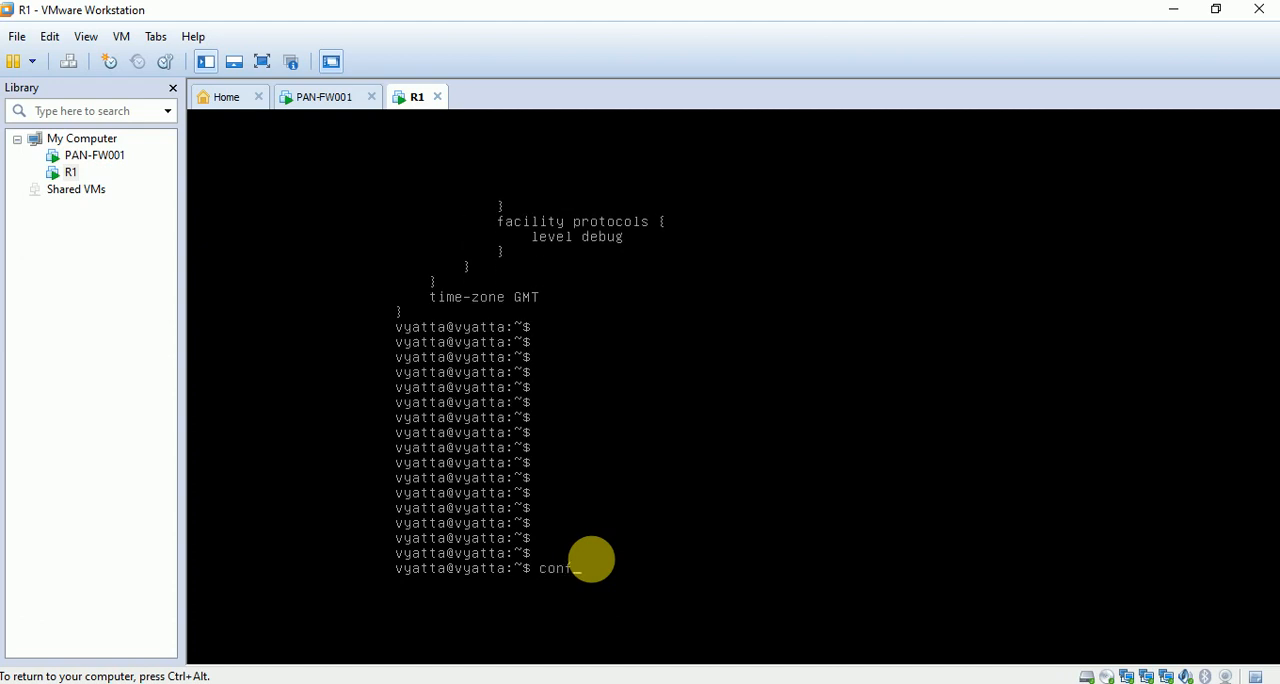
Enter R1's configuration mode and assign the address 10.1.1.1/24 to Ethernet interface eth3.
key(Return)
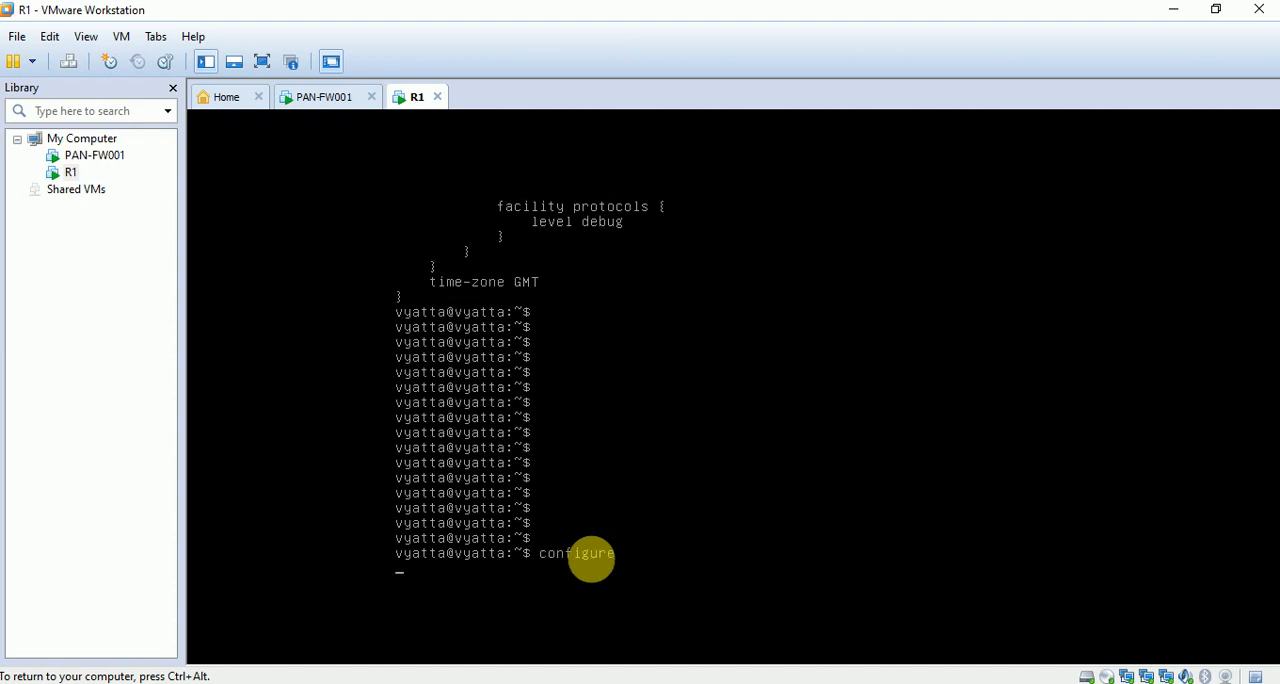
text(int)
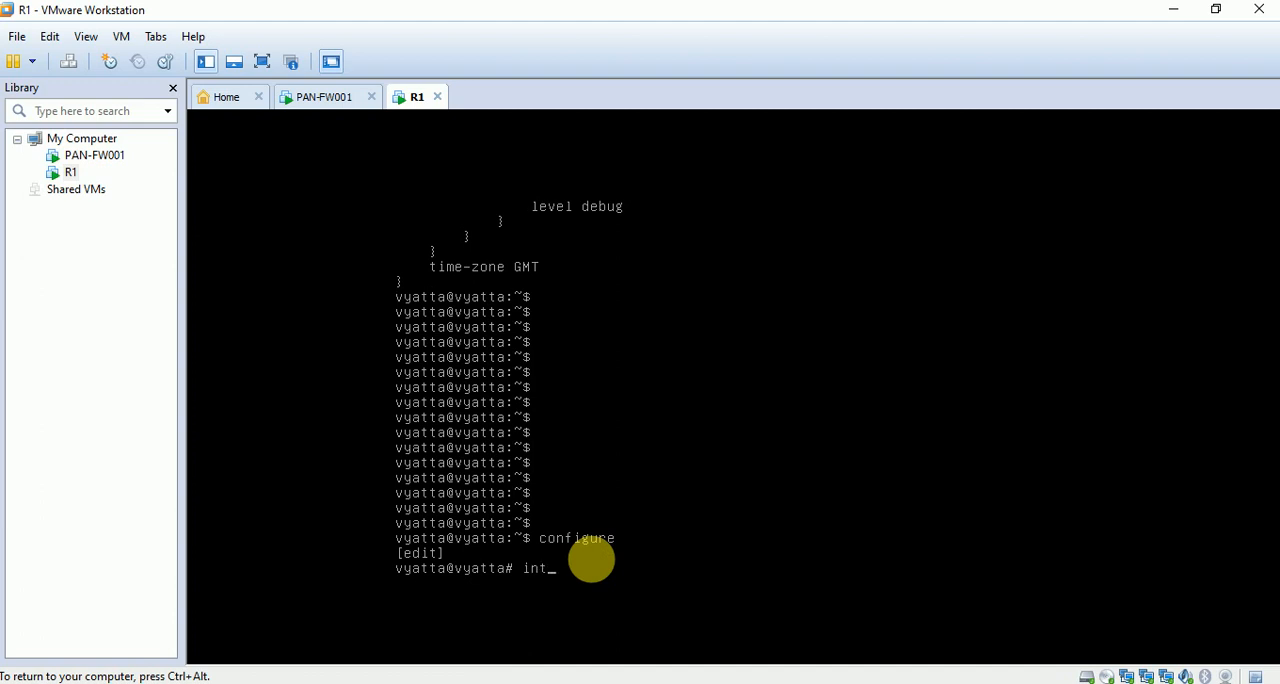
text(er)
key(Tab)
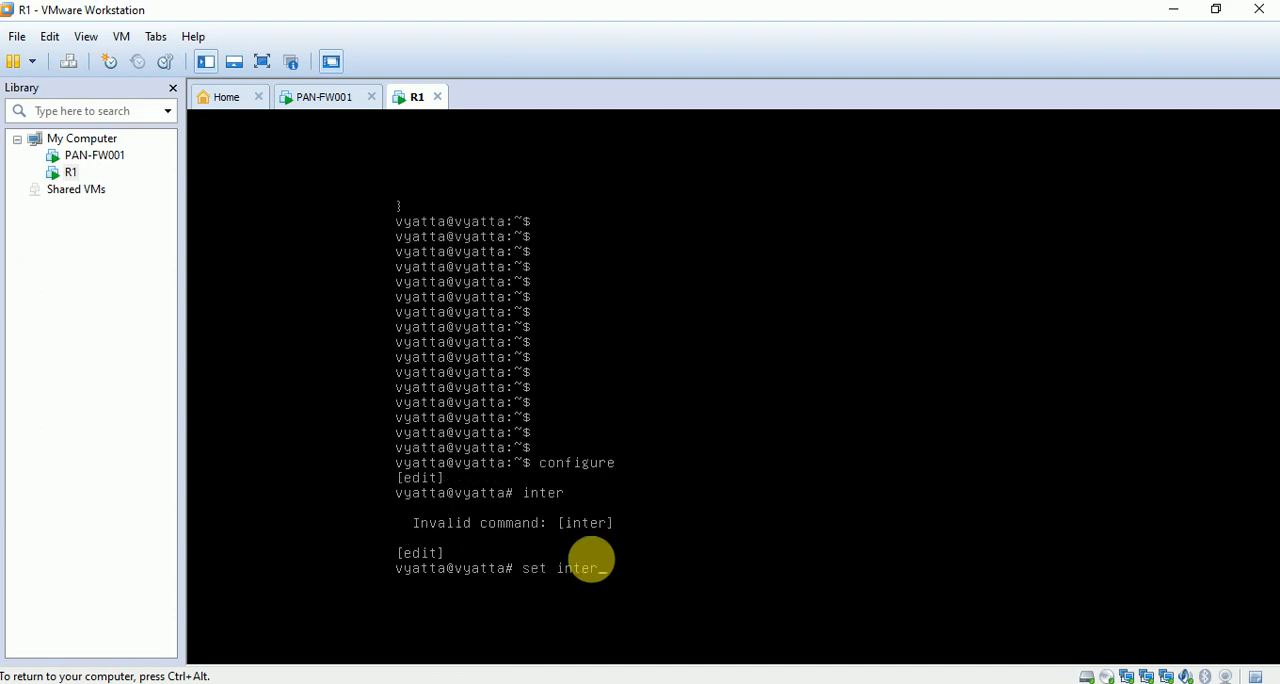
text(w)
key(Tab)
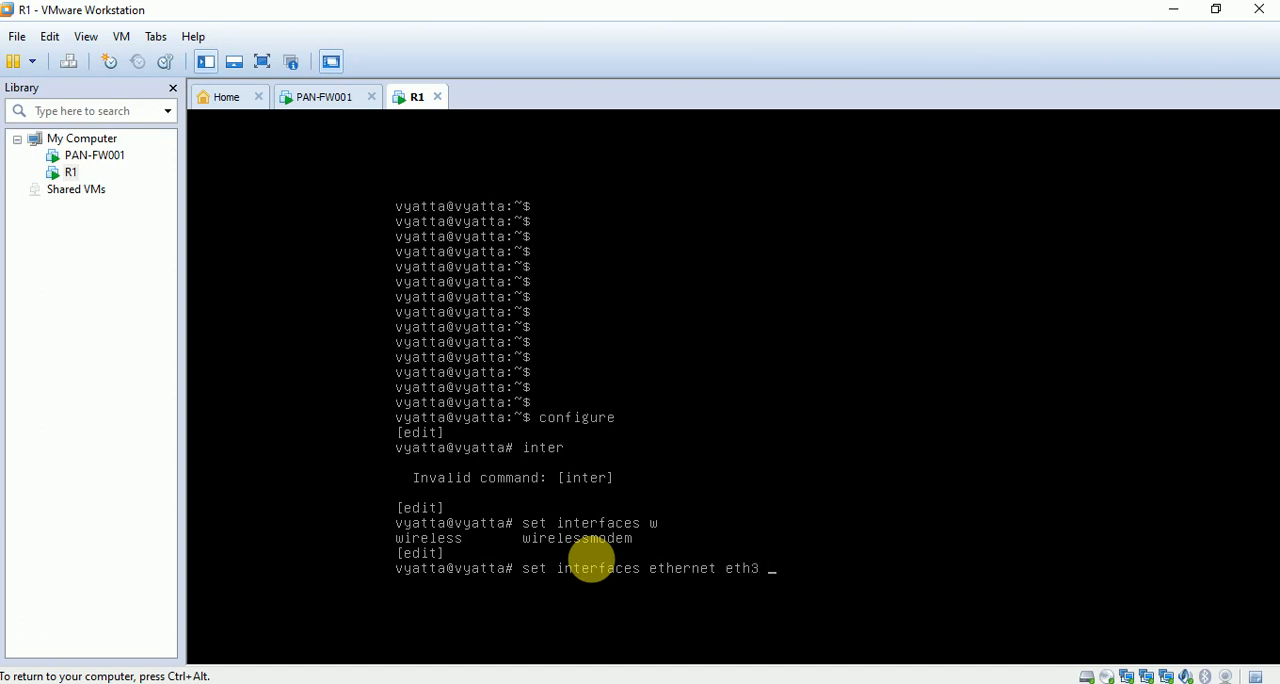
key(Tab)
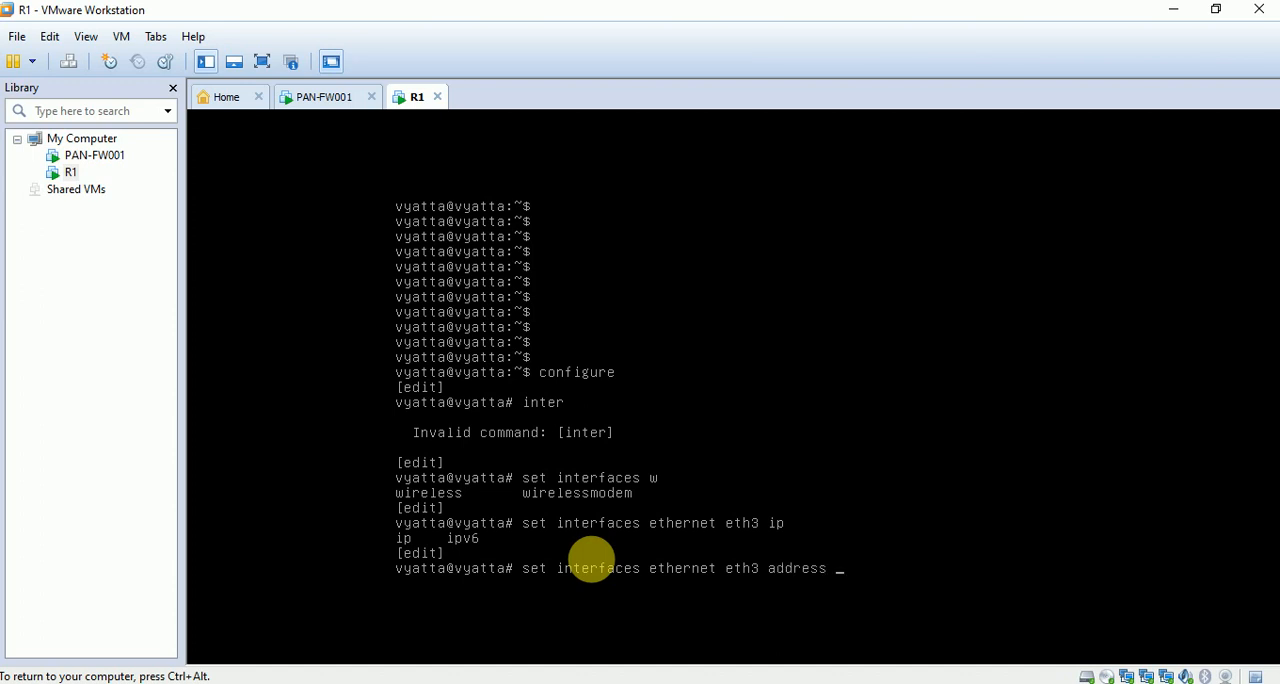
key(Tab)
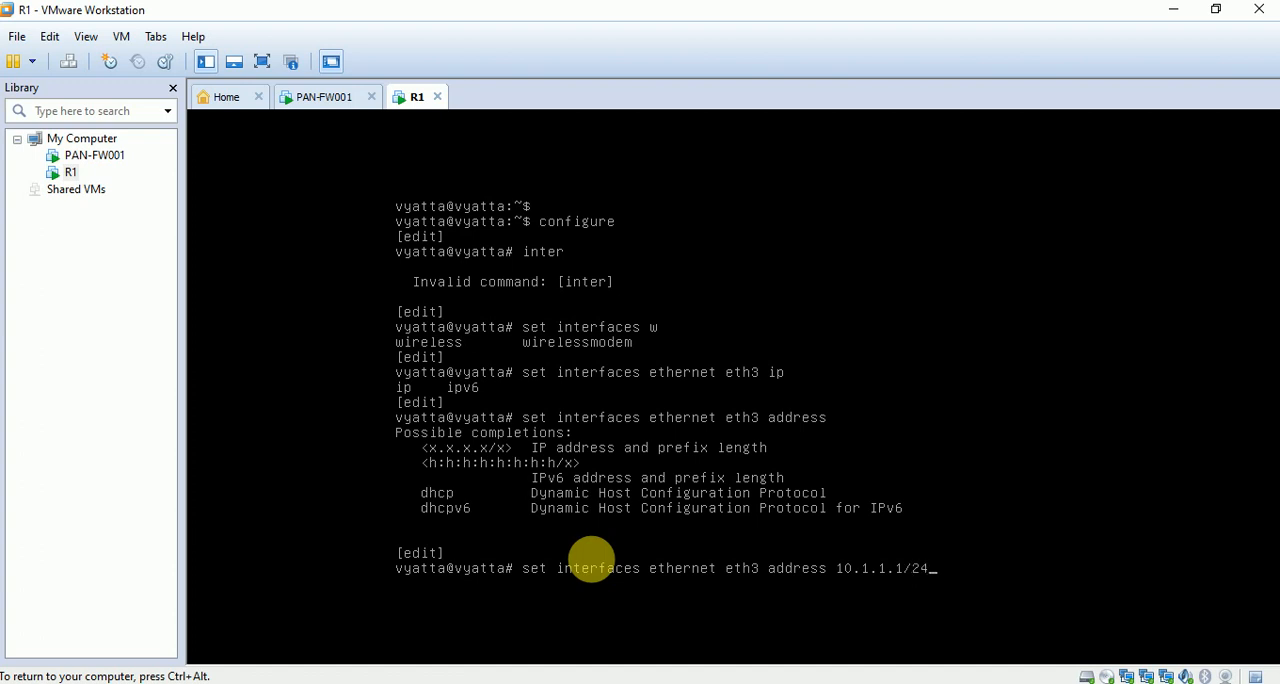
key(Return)
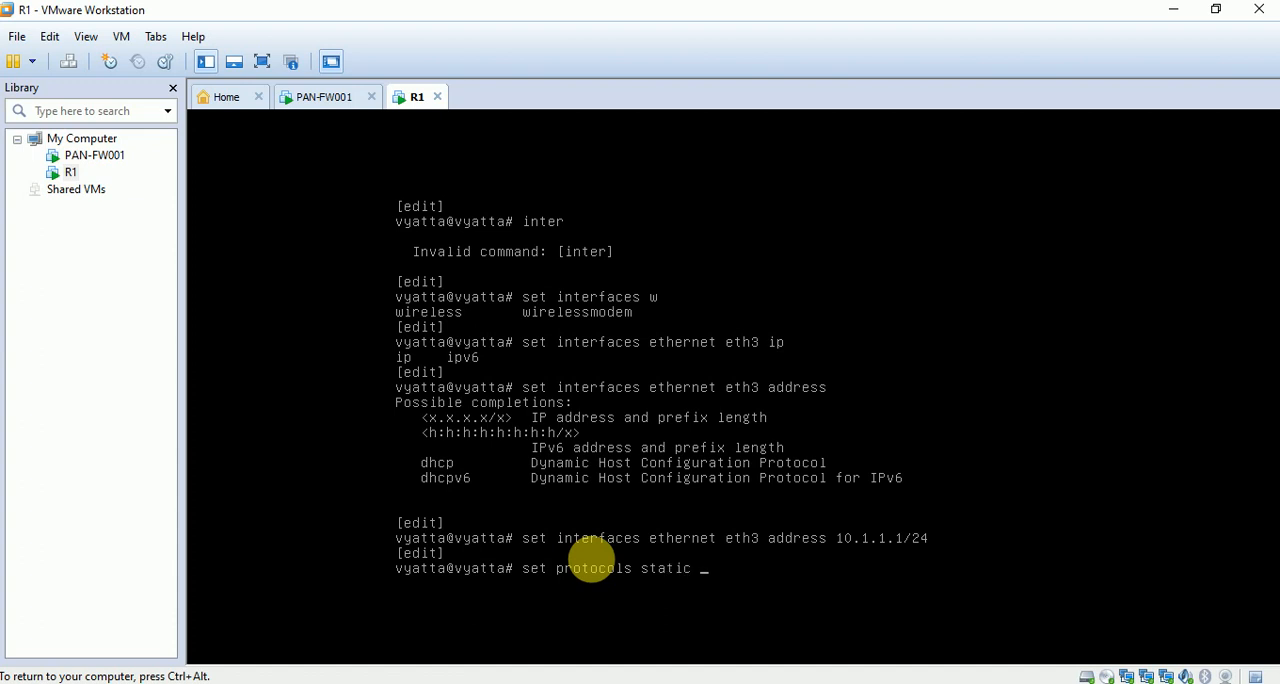
Add a static default route 0.0.0.0/0 with next-hop 10.1.1.10 on R1 and release control from the console.
key(Tab)
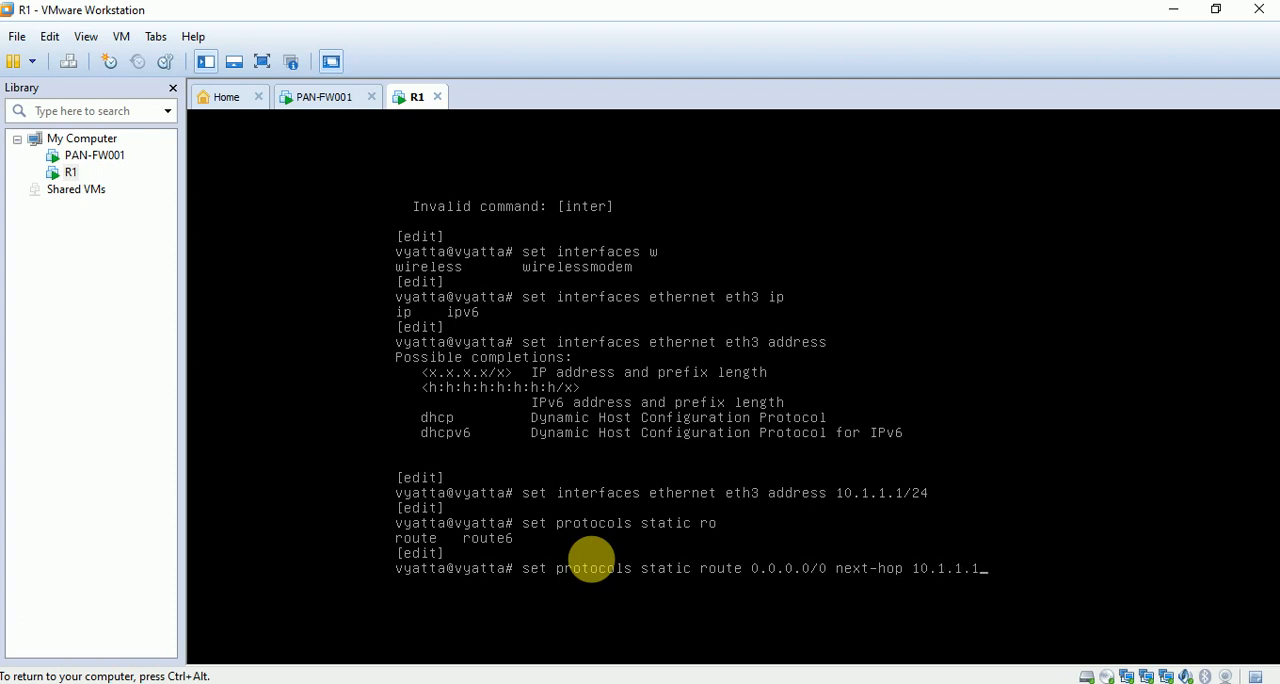
key(Return)
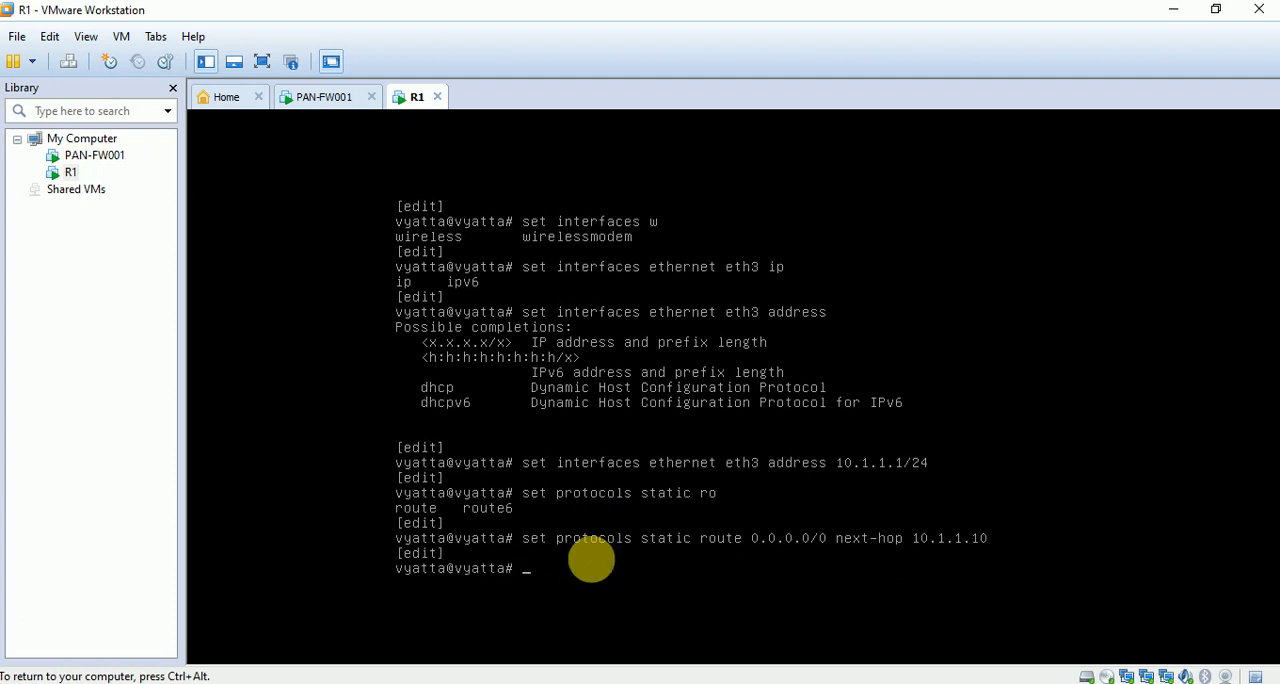
key(ctrl+alt)
Switch to PowerPoint and try to snip the topology diagram on the PAN FW HOME LAB SETUP-2 slide with Snipping Tool.
click(906, 682)
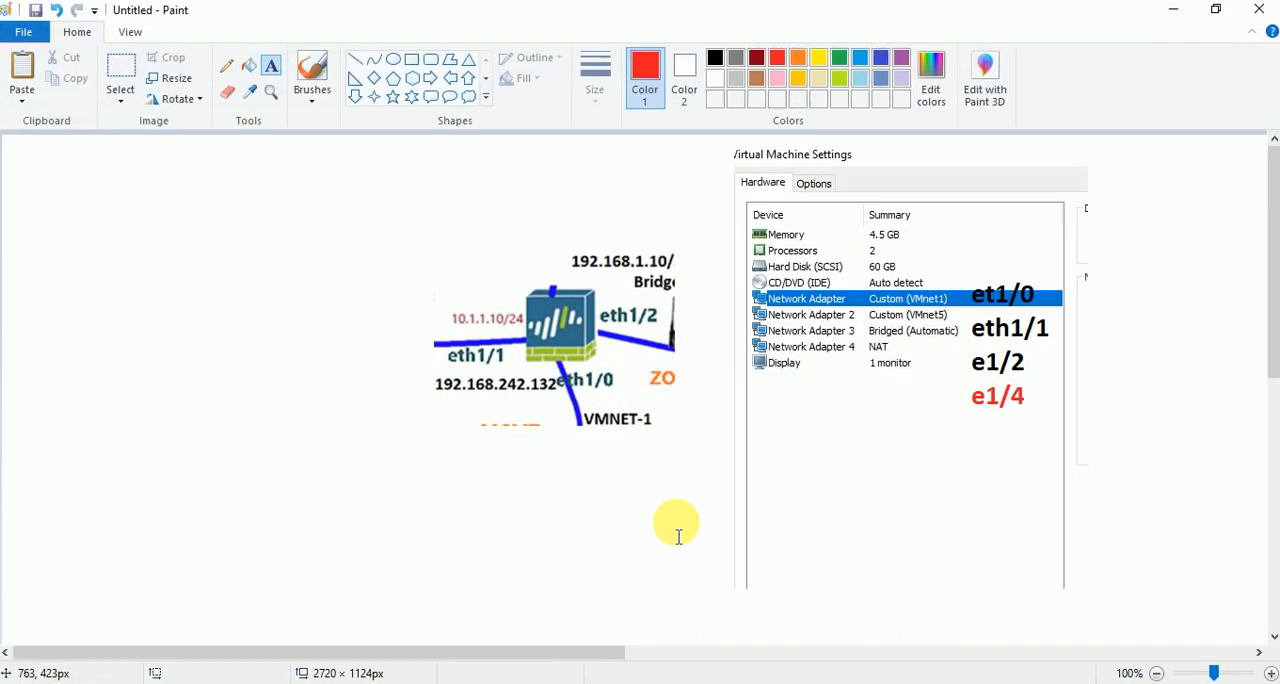
click(862, 683)
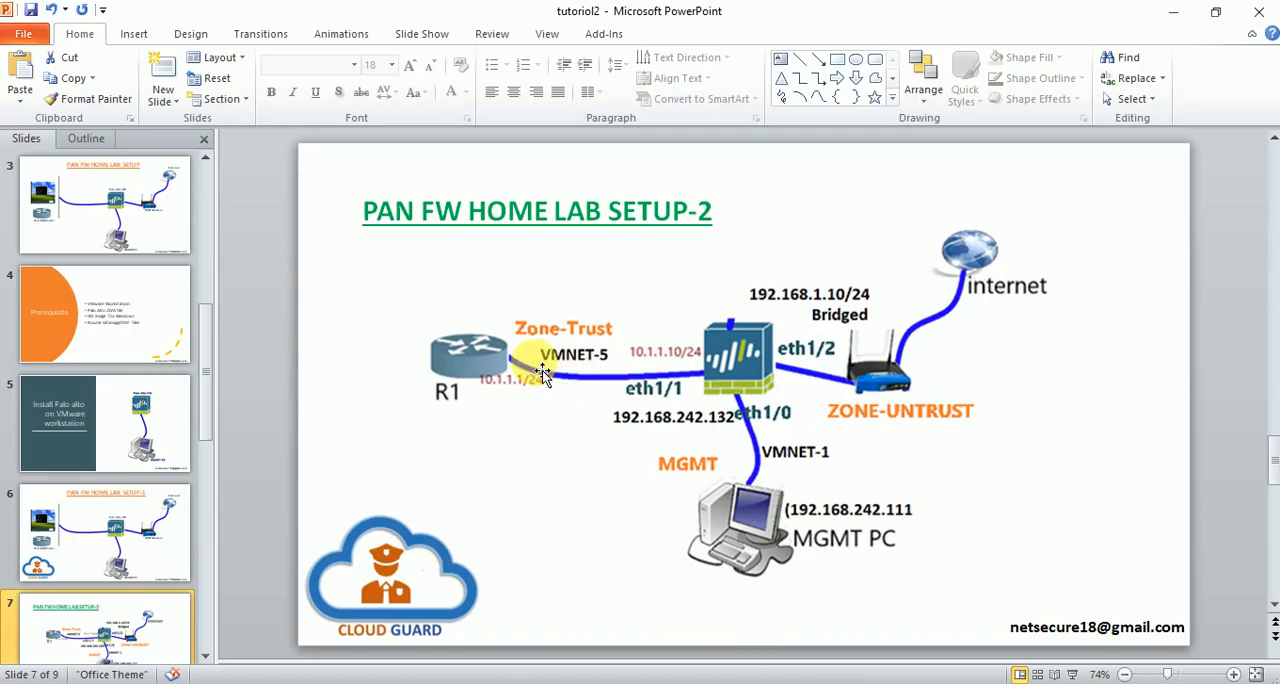
click(943, 683)
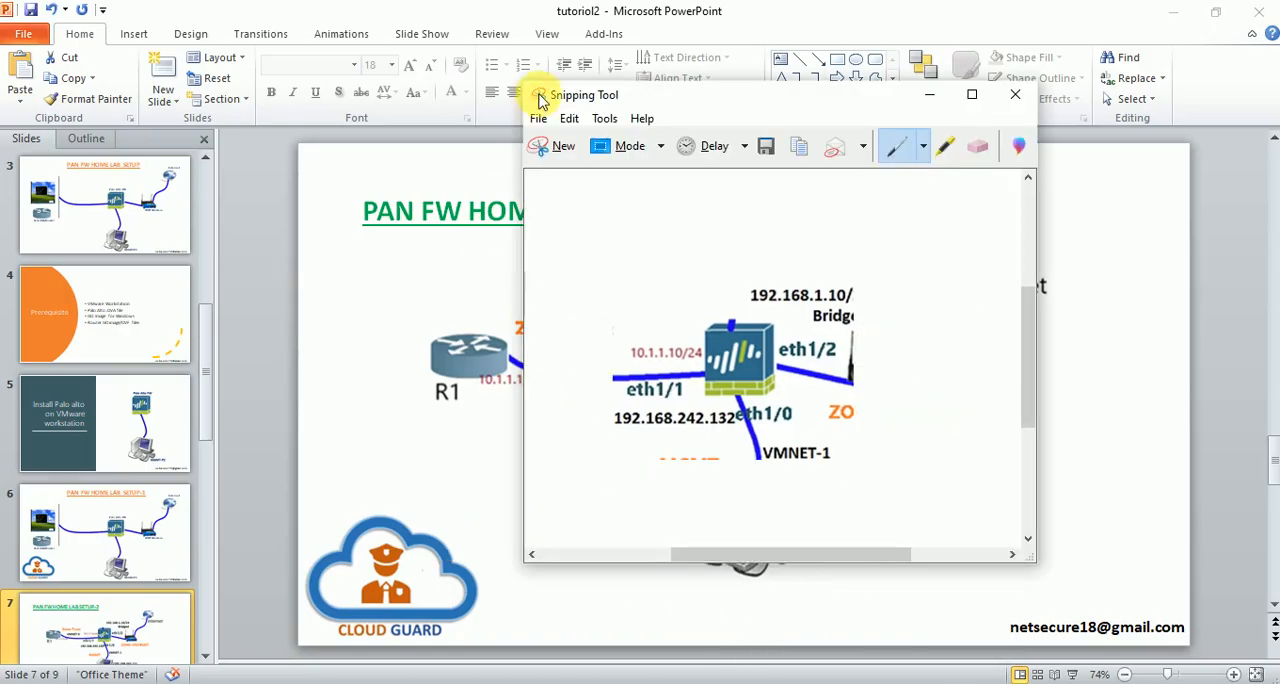
click(550, 143)
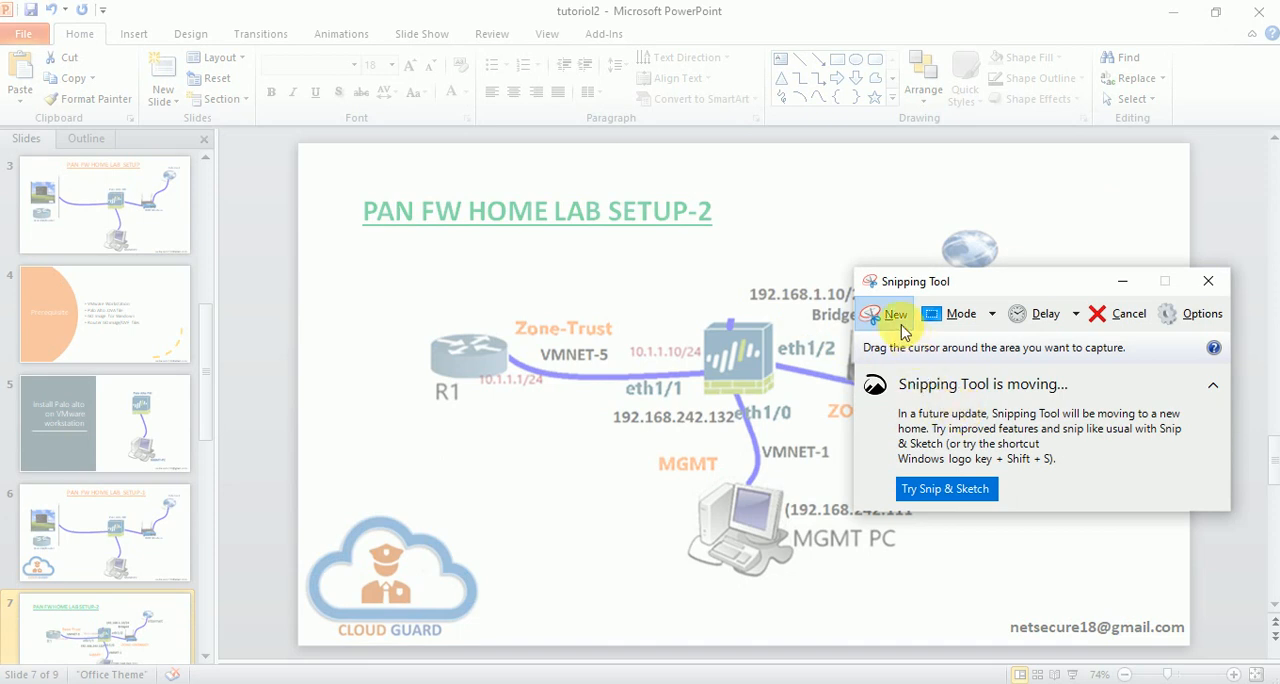
click(901, 326)
drag(392, 248, 882, 313)
click(882, 313)
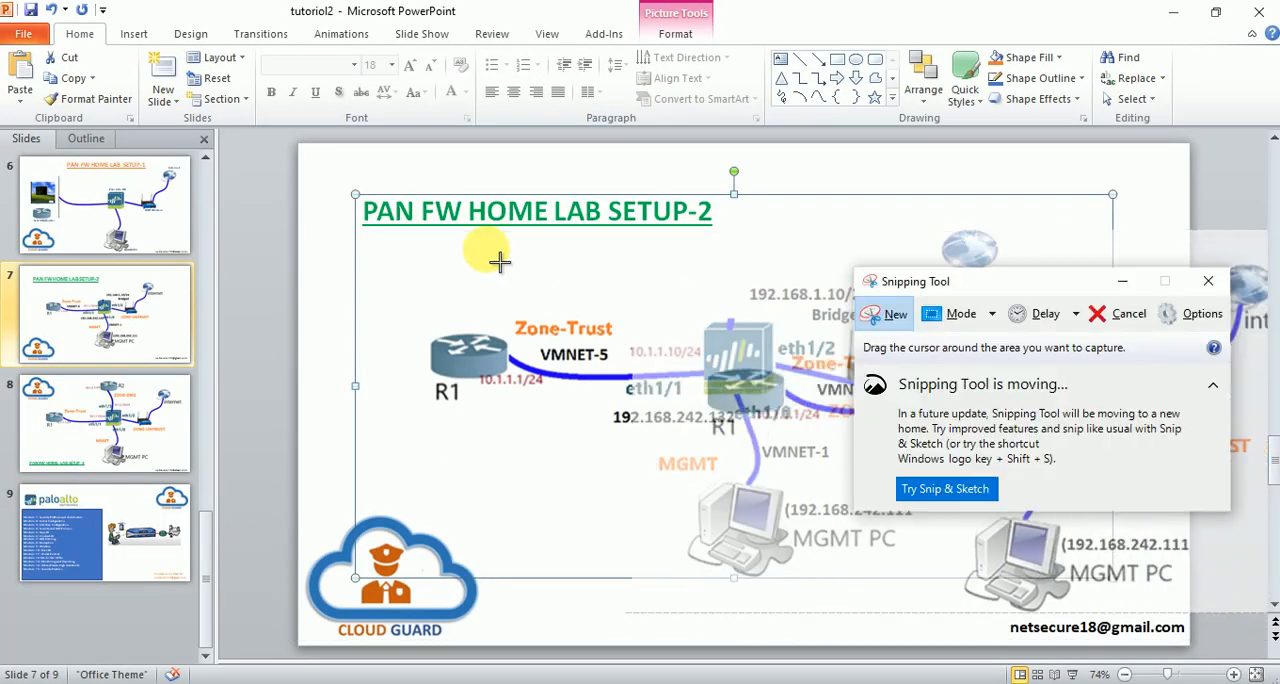
drag(395, 186, 1138, 576)
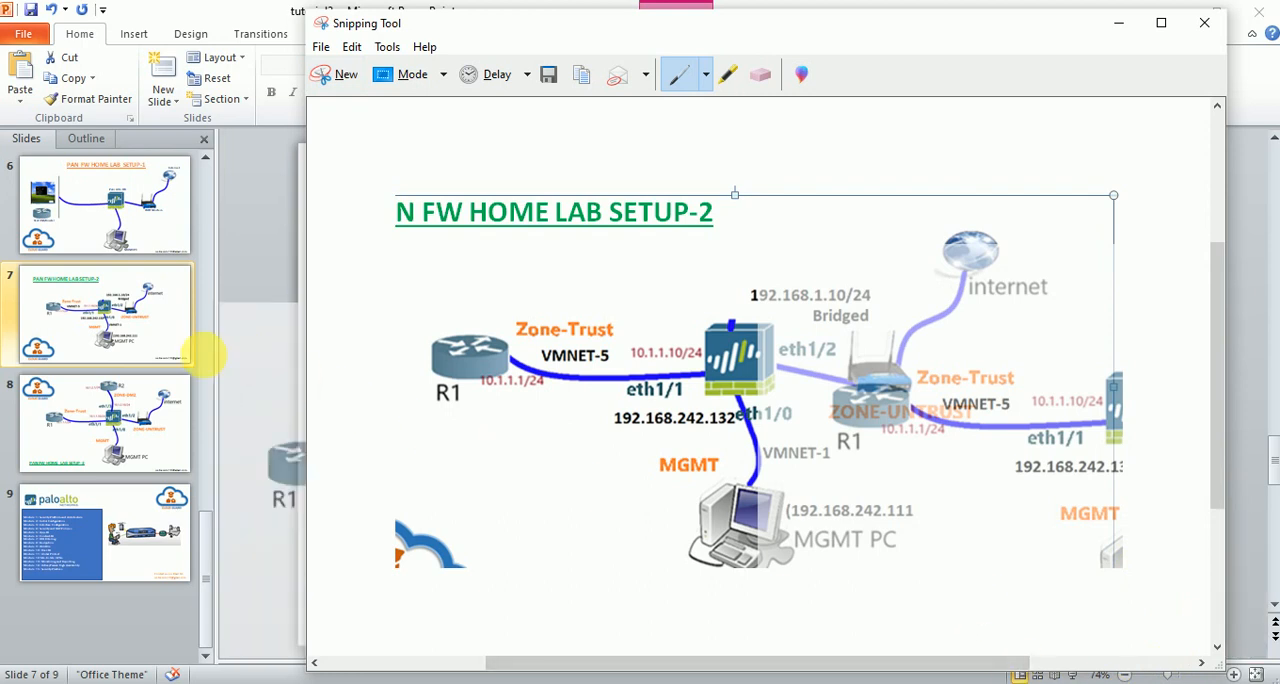
Reposition the topology picture beneath the slide title in PowerPoint and paste a copy of it into the Paint canvas.
click(297, 318)
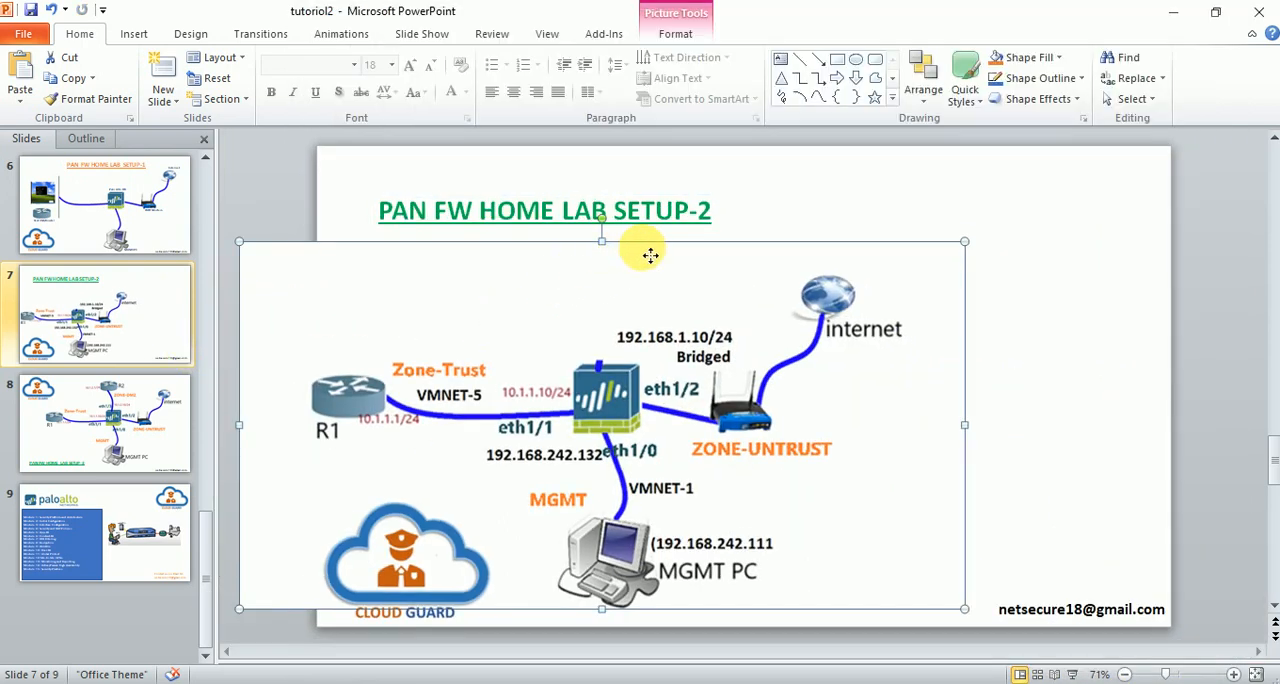
drag(651, 254, 754, 233)
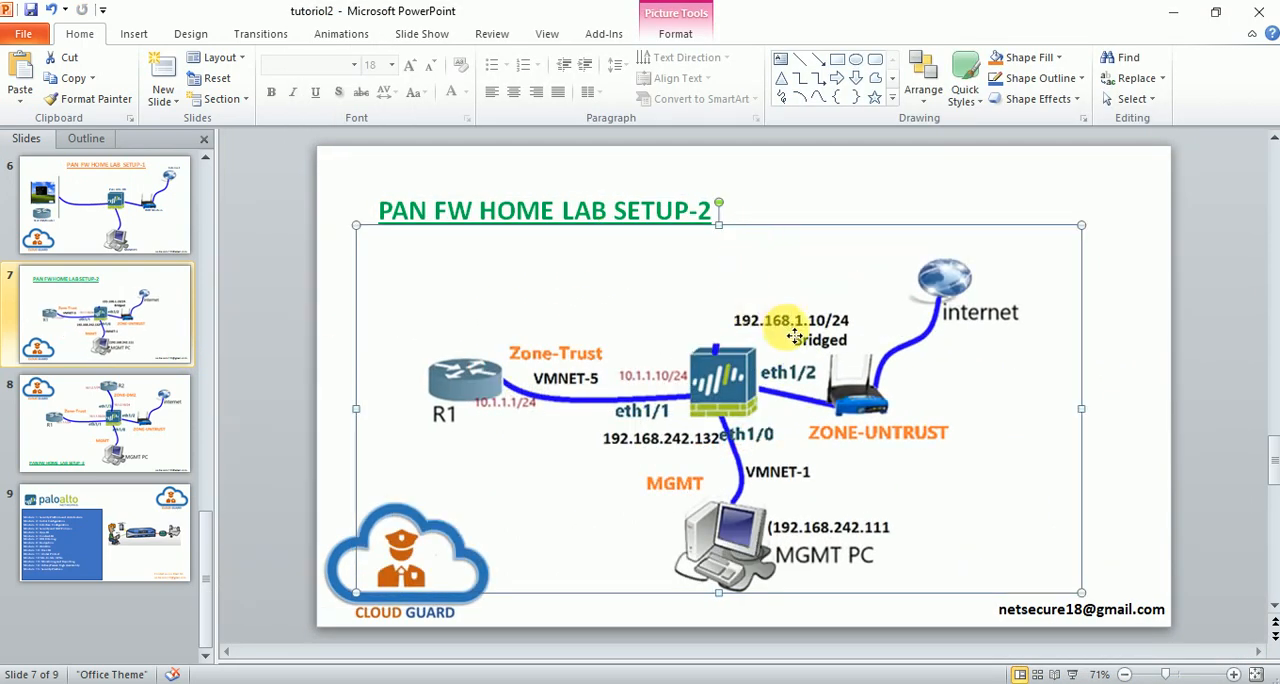
right_click(756, 318)
click(805, 347)
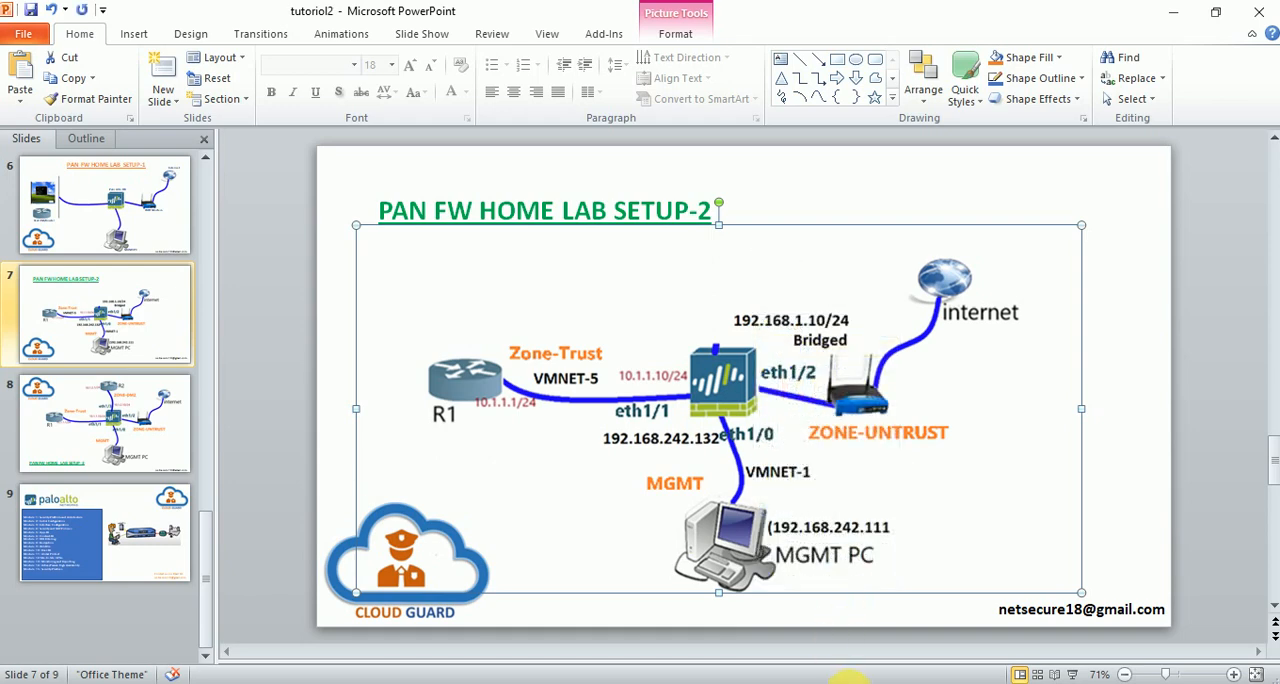
key(alt+Tab)
key(ctrl+v)
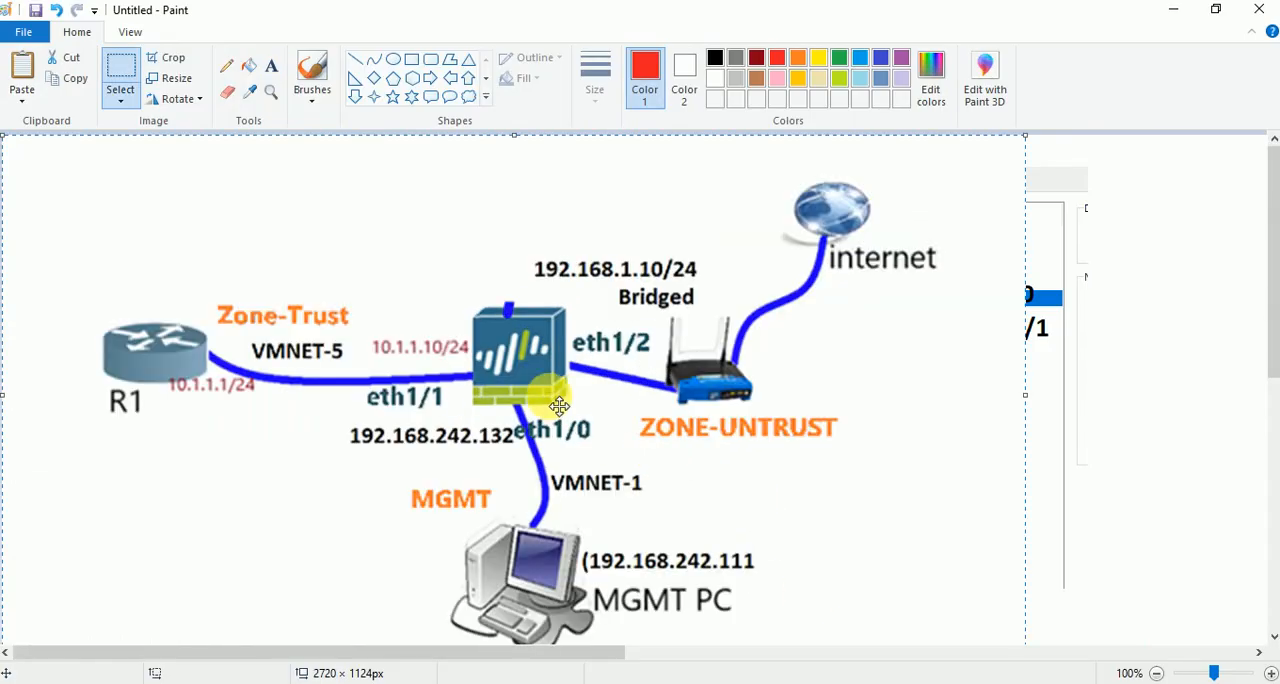
Circle 10.1.1.1/24, 10.1.1.10/24, eth1/1, eth1/2 and Bridged in red pencil, and draw an arrow and a line from R1 towards the firewall.
click(227, 65)
mouse_move(230, 338)
mouse_down()
mouse_move(163, 362)
mouse_move(233, 416)
mouse_move(242, 336)
mouse_move(186, 403)
mouse_move(266, 406)
mouse_up()
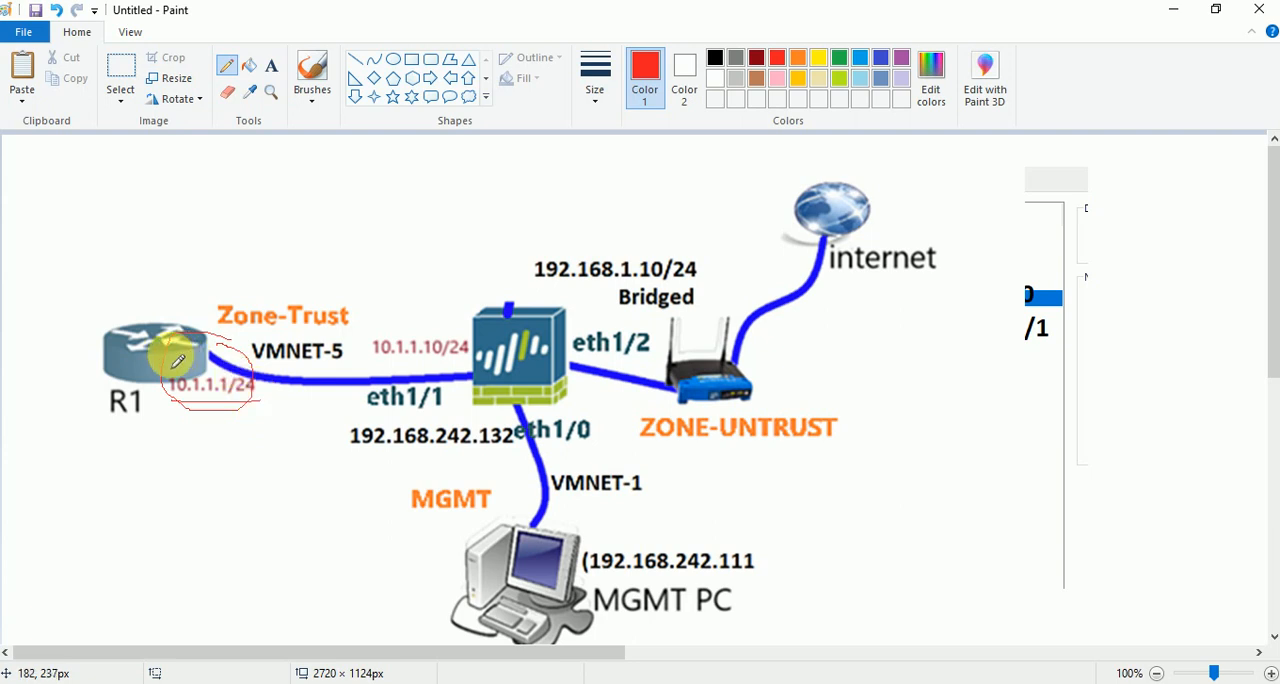
drag(169, 297, 380, 278)
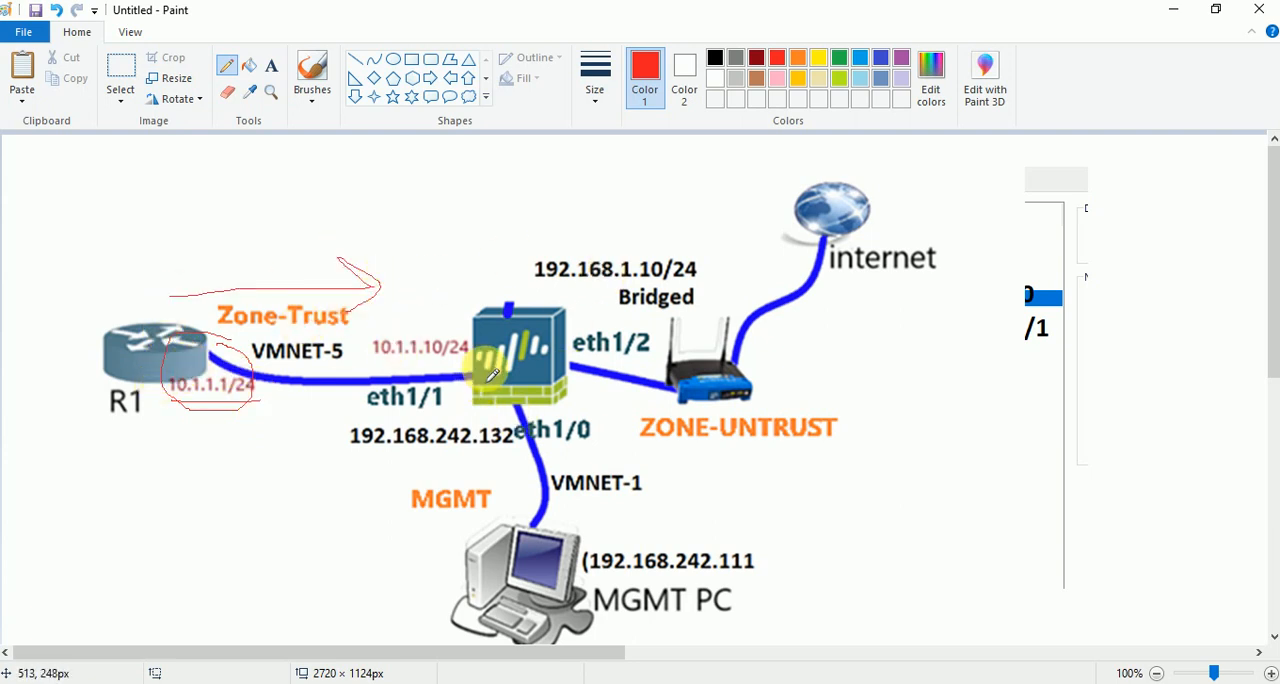
mouse_move(472, 328)
mouse_down()
mouse_move(410, 333)
mouse_move(357, 373)
mouse_move(470, 357)
mouse_move(472, 330)
mouse_up()
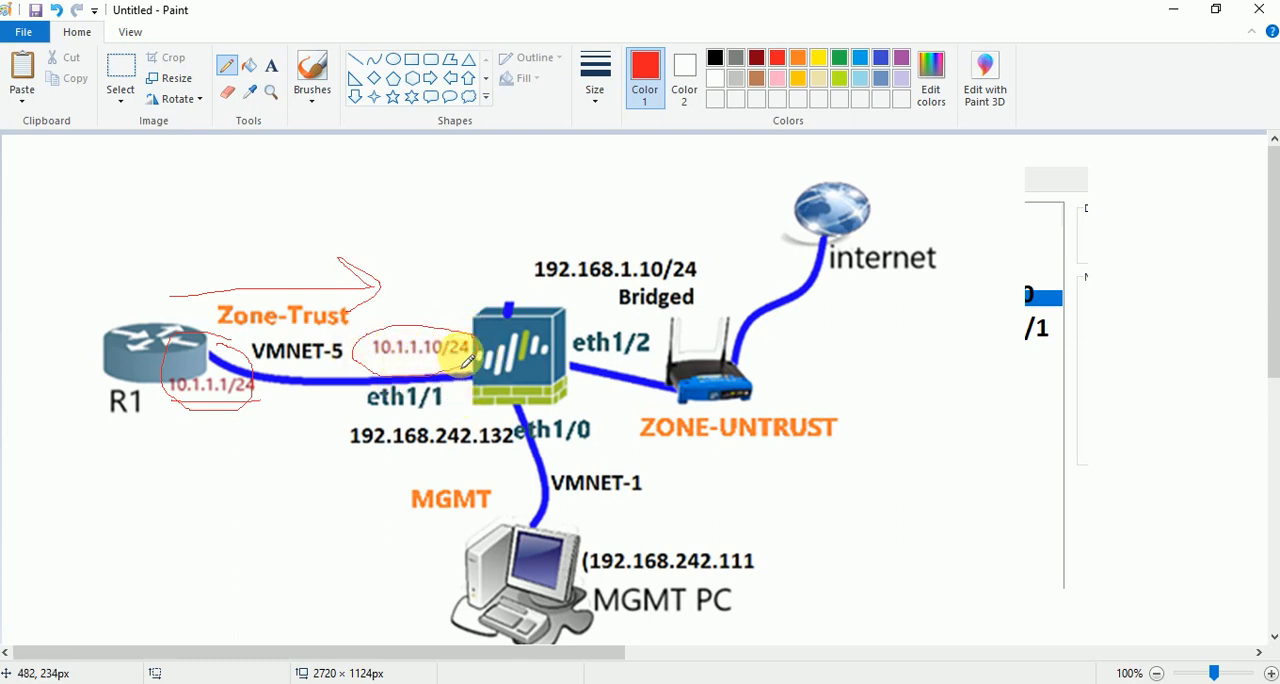
mouse_move(457, 403)
mouse_down()
mouse_move(357, 385)
mouse_move(443, 420)
mouse_up()
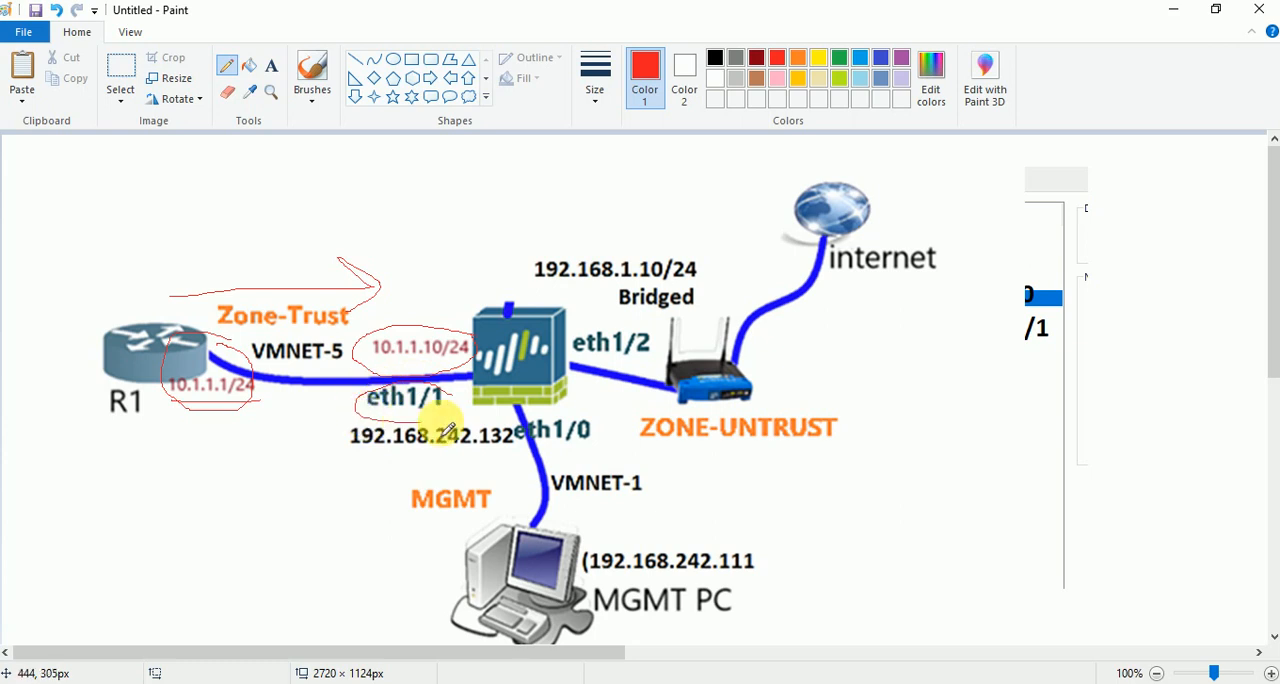
mouse_move(581, 340)
mouse_down()
mouse_move(616, 318)
mouse_move(676, 379)
mouse_move(566, 339)
mouse_move(626, 382)
mouse_up()
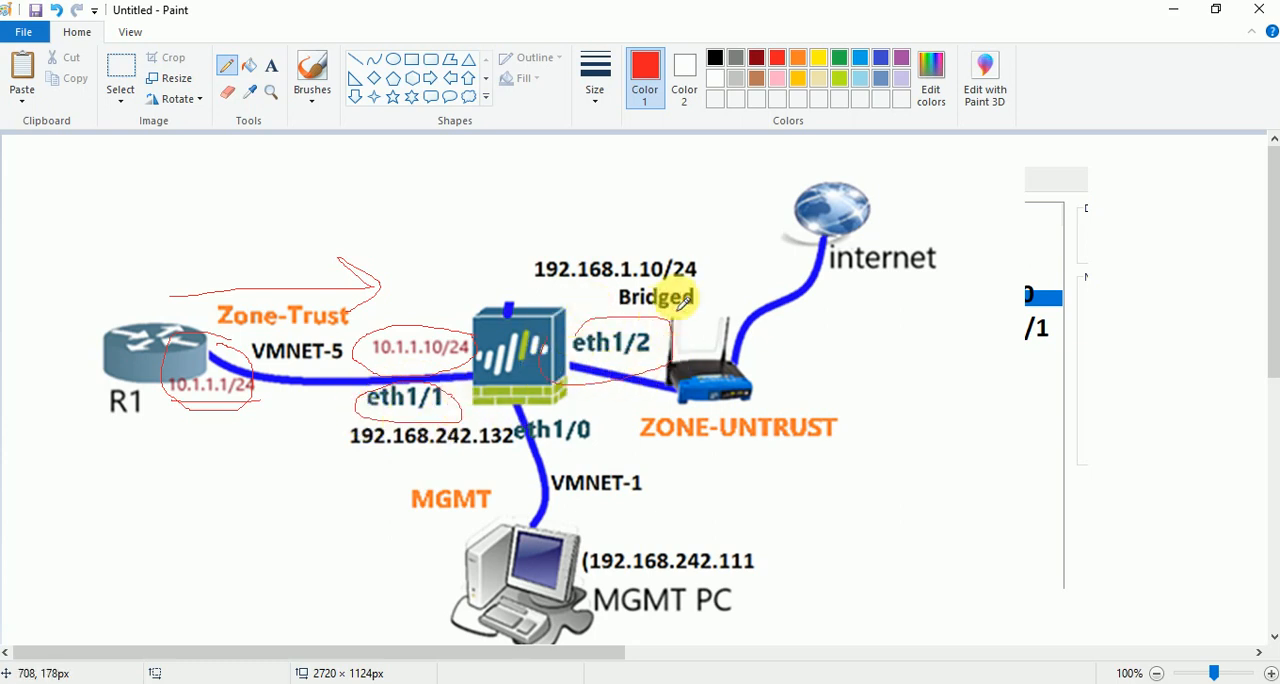
mouse_move(707, 284)
mouse_down()
mouse_move(606, 286)
mouse_move(610, 320)
mouse_move(714, 294)
mouse_up()
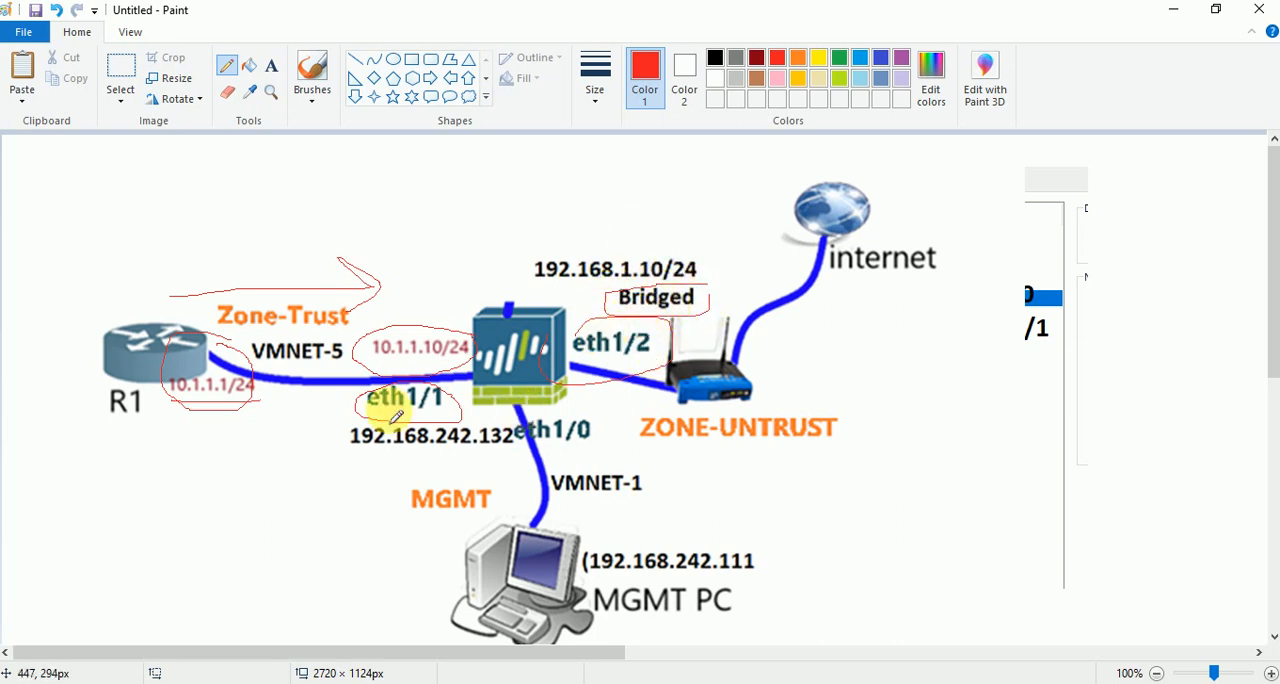
mouse_move(163, 402)
mouse_down()
mouse_move(158, 356)
mouse_move(140, 345)
mouse_move(350, 285)
mouse_up()
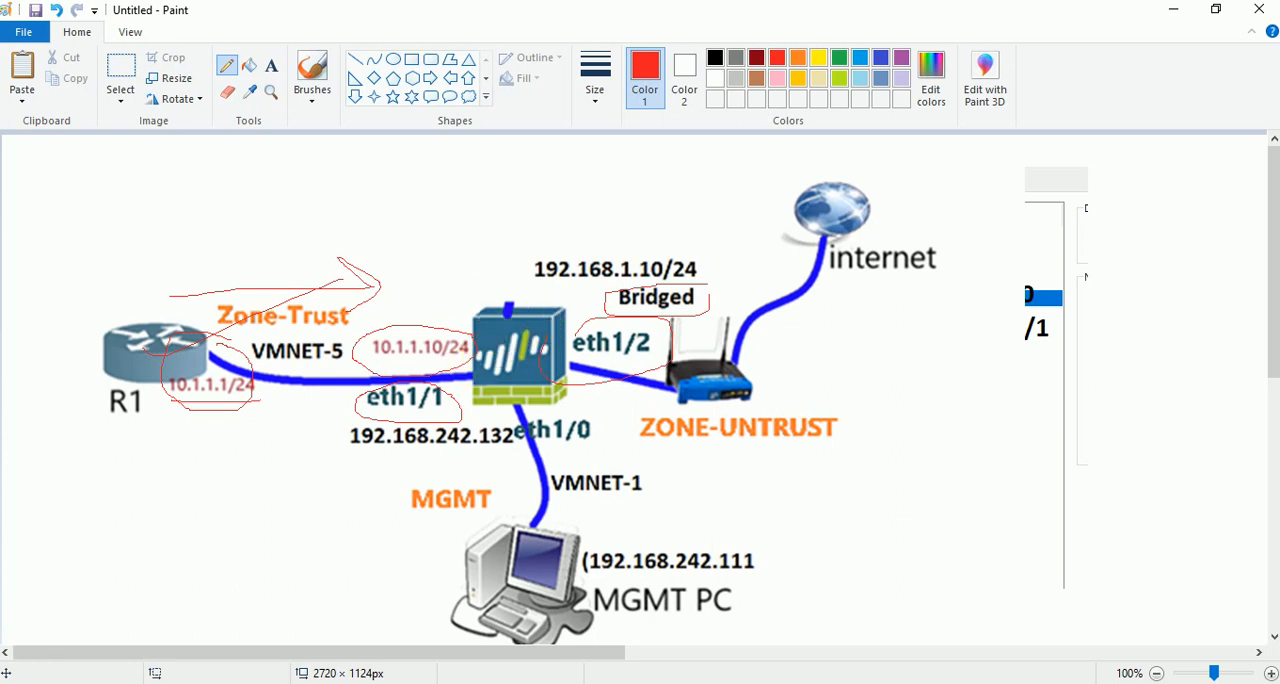
Return to R1's console in VMware Workstation and commit the interface and route changes.
mouse_move(757, 680)
click(880, 580)
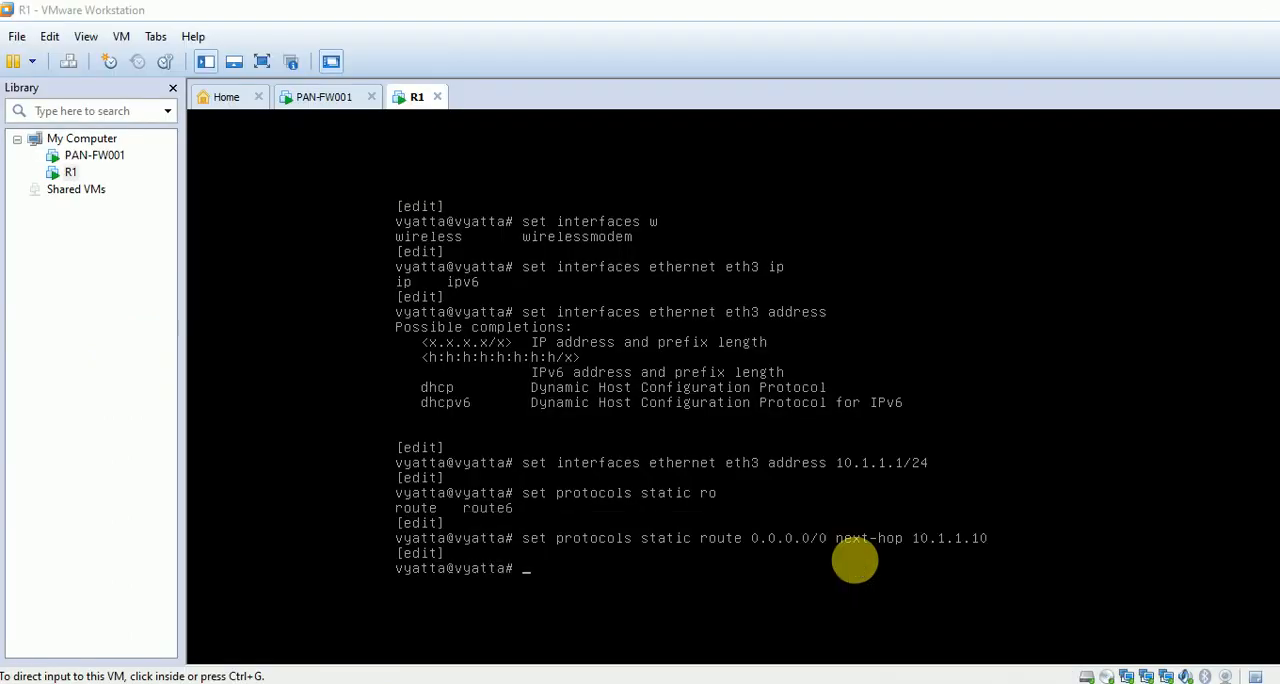
click(697, 468)
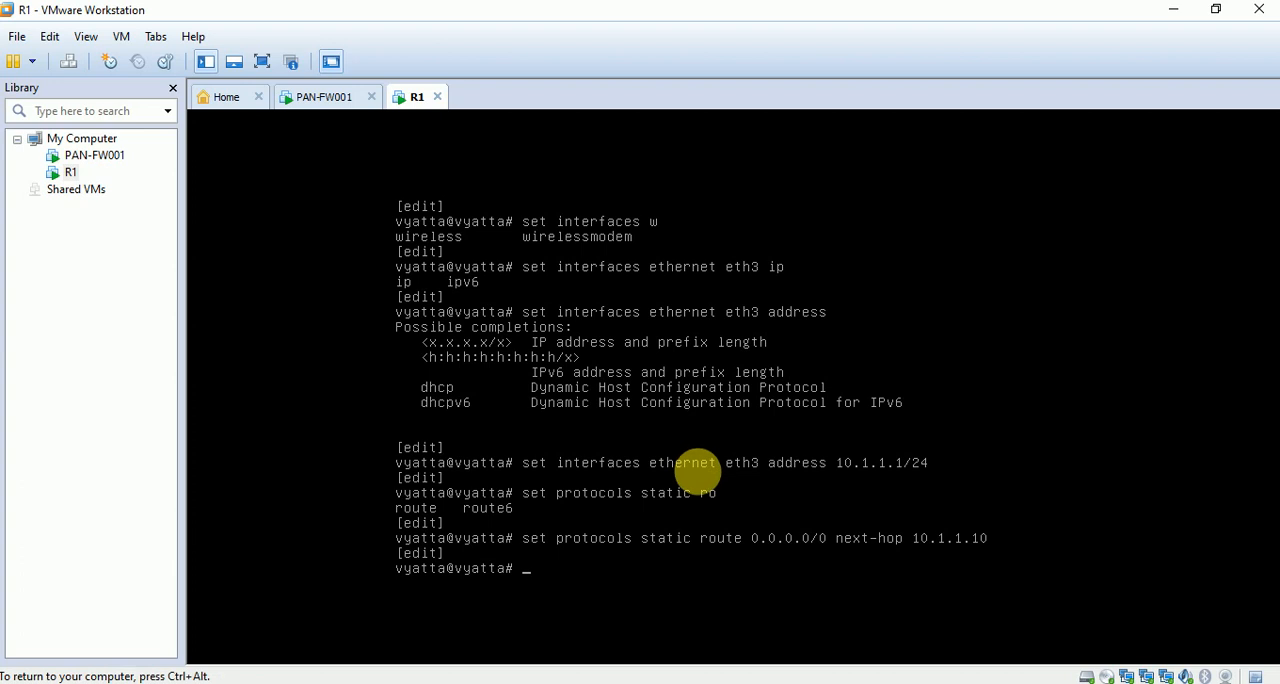
text(commit)
key(Tab)
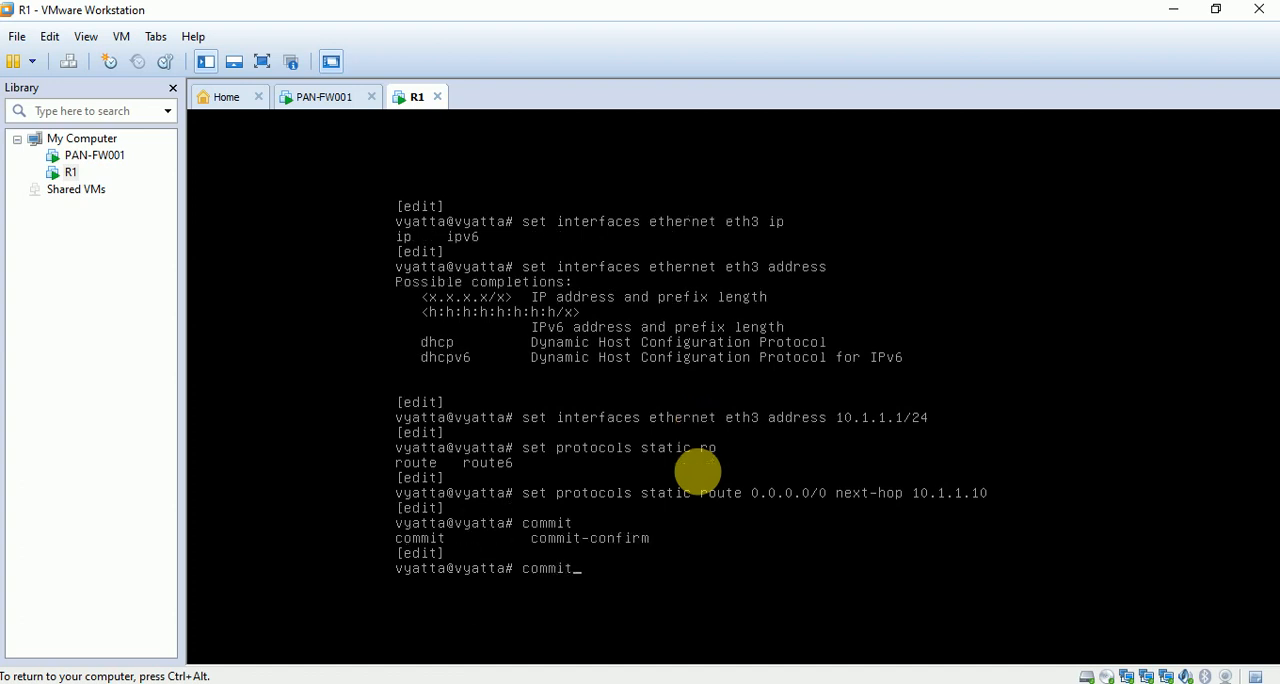
key(Return)
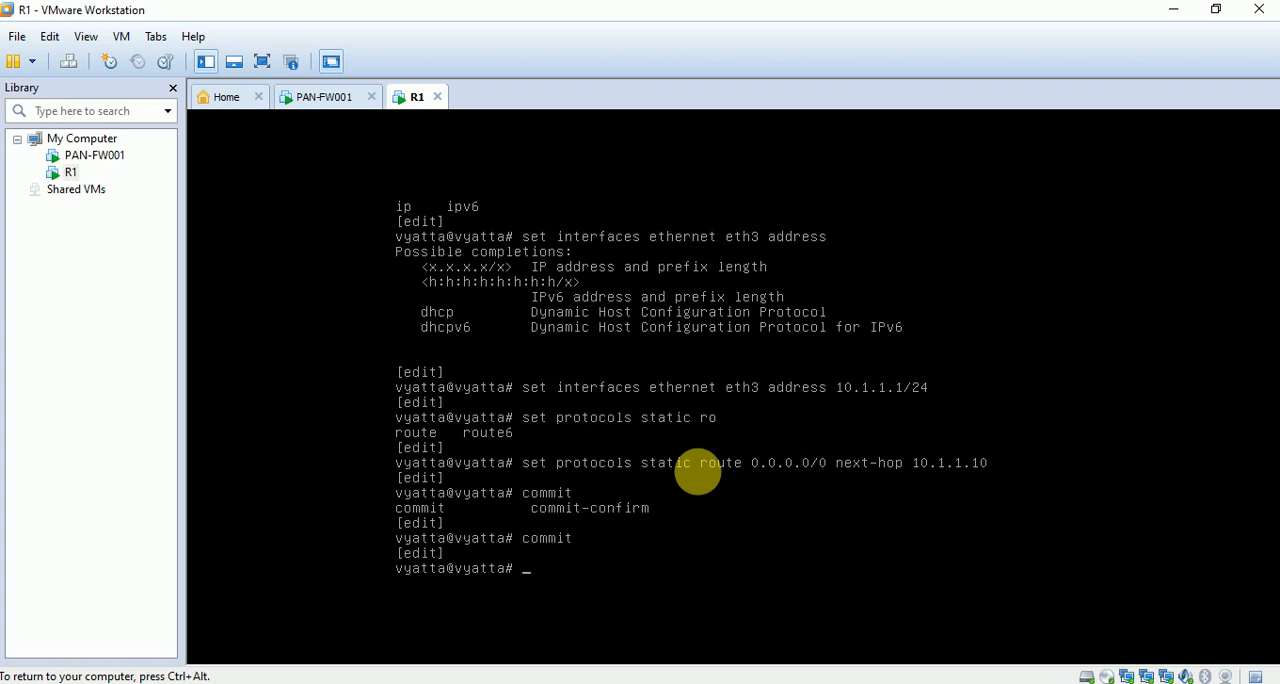
Exit R1's configuration mode back to the operational command prompt and add a few blank prompt lines.
text(exit)
key(Return)
key(Return)
key(Return)
key(Return)
key(Return)
key(Return)
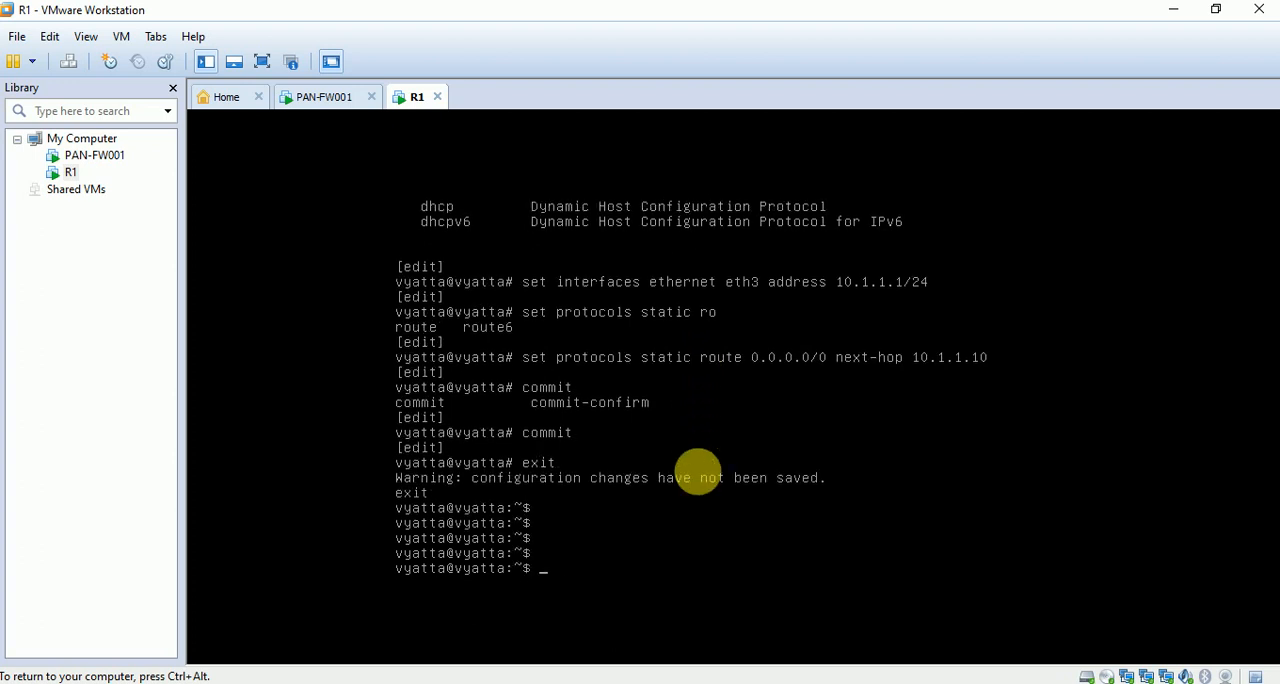
Test R1's address with a short ping to 10.1.1.1, and switch to the PAN-FW001 console.
text(ping 10.1.1.1)
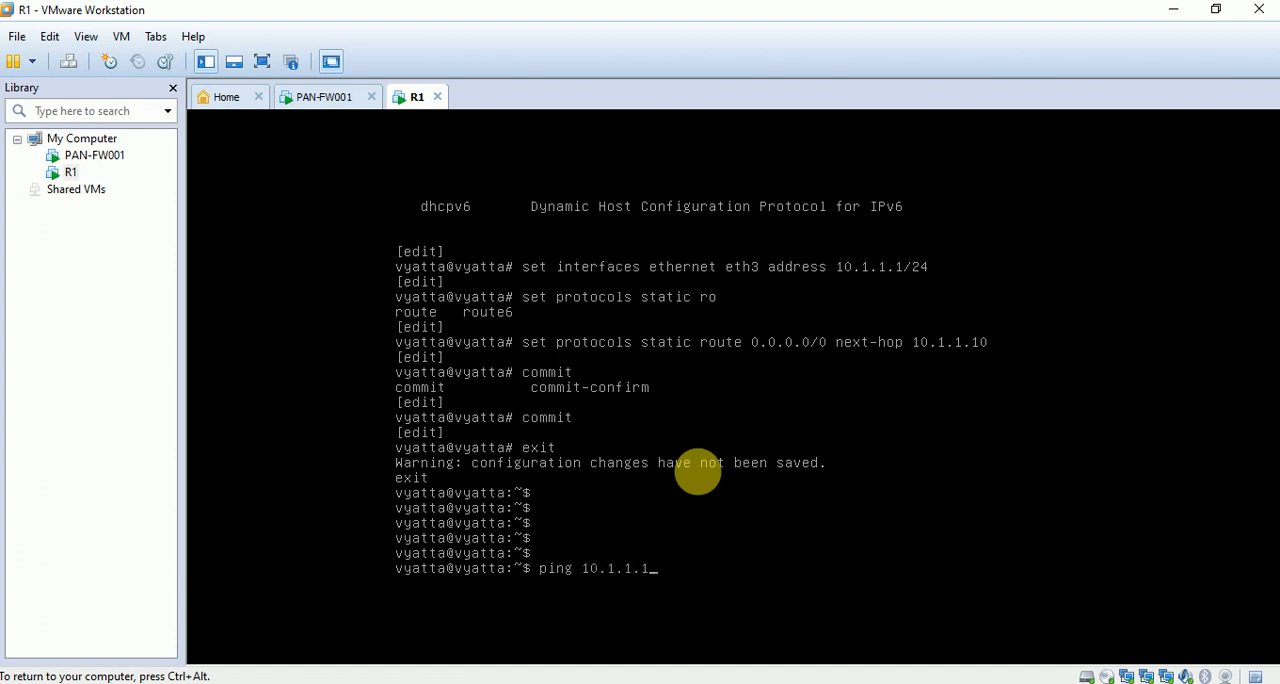
key(Return)
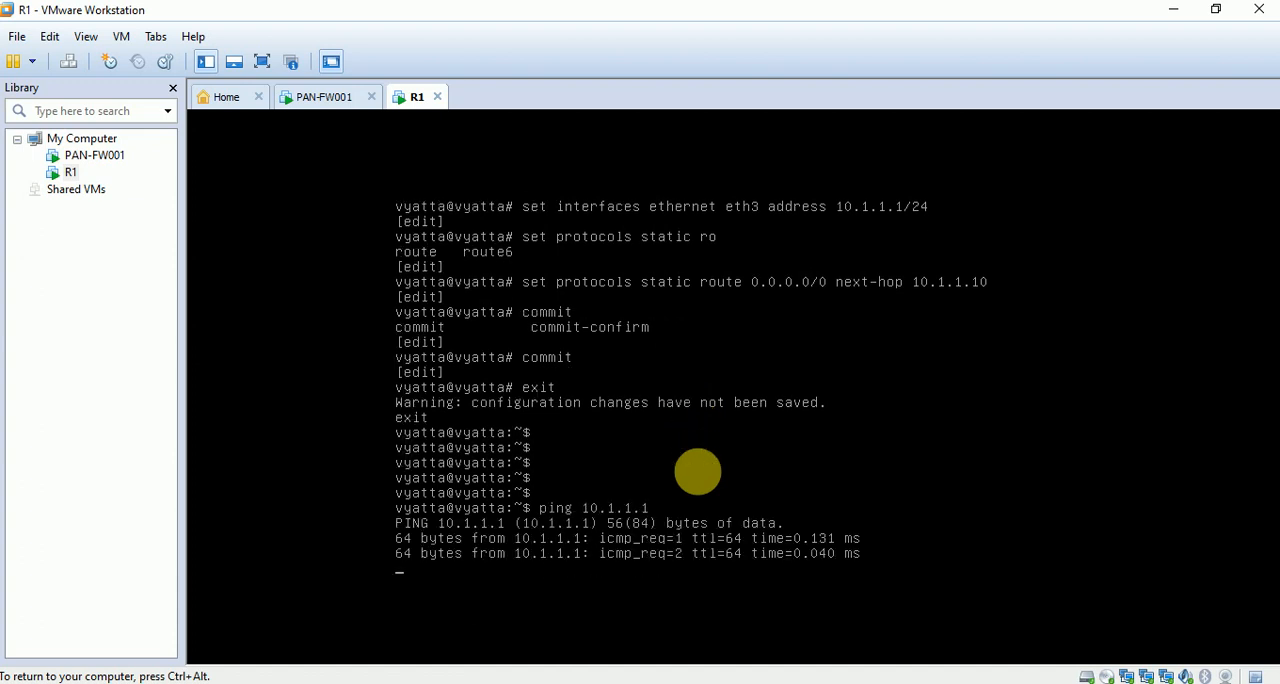
key(ctrl+c)
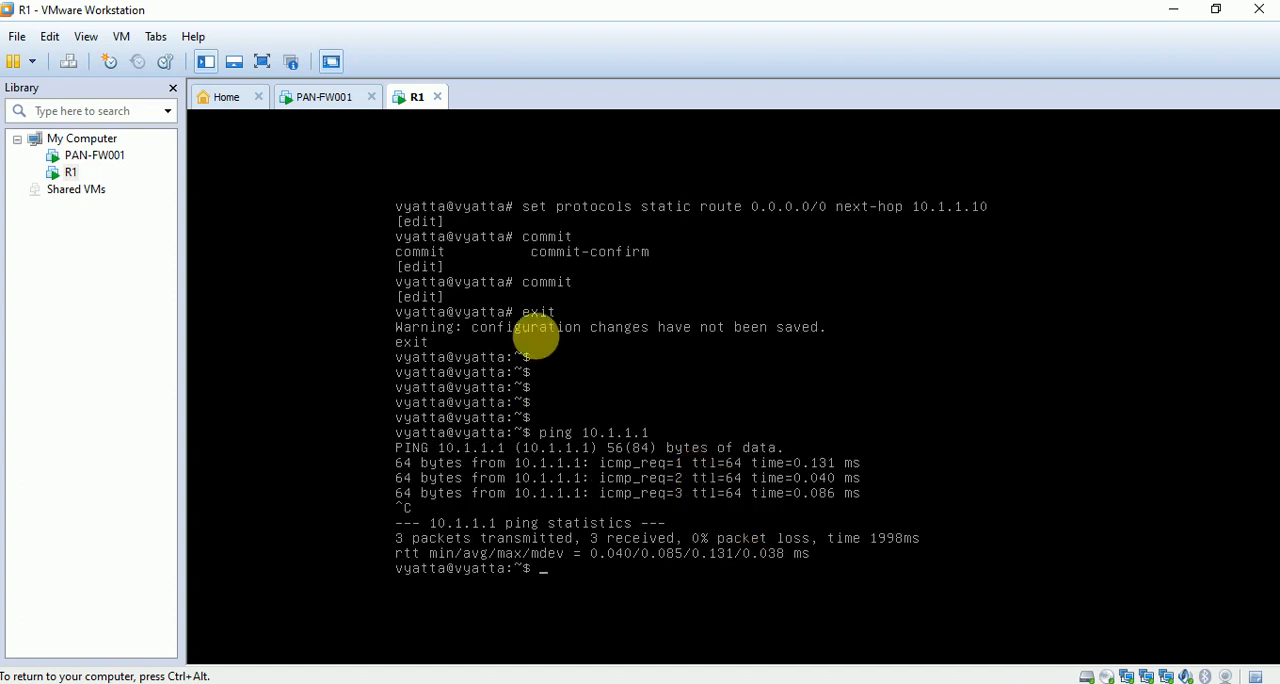
click(322, 97)
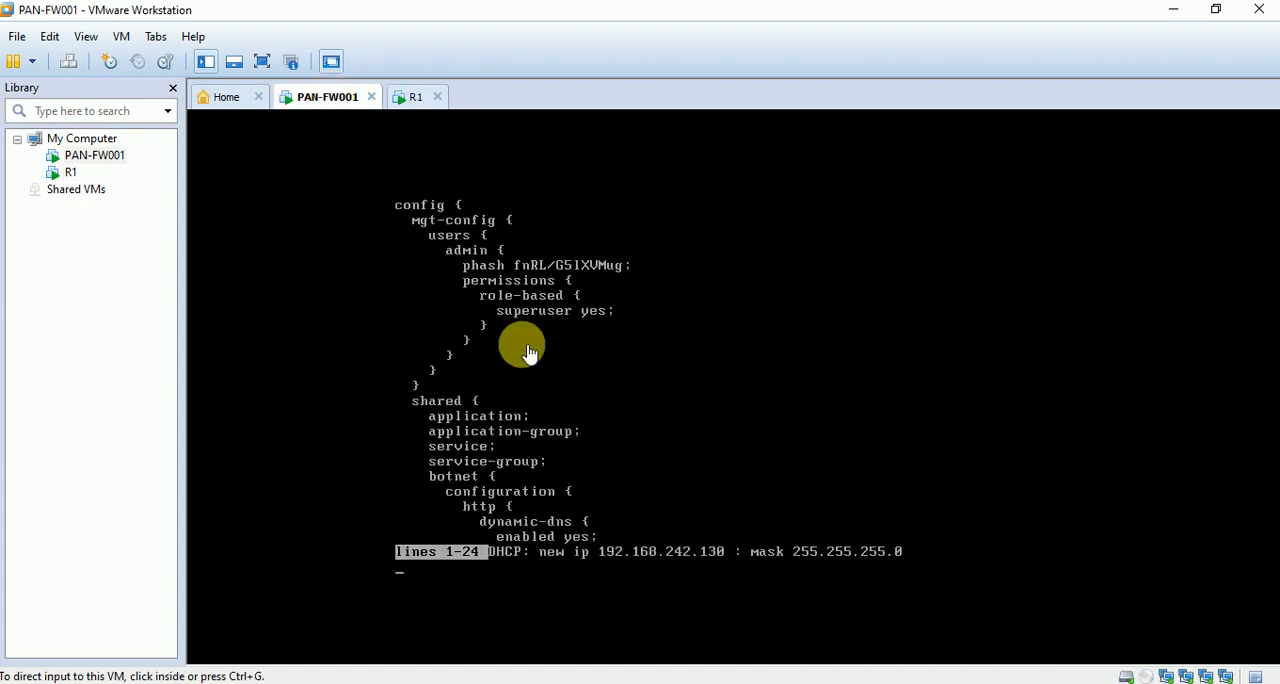
Page through the remaining configuration output on the PAN-FW001 console until the admin command prompt returns.
click(740, 368)
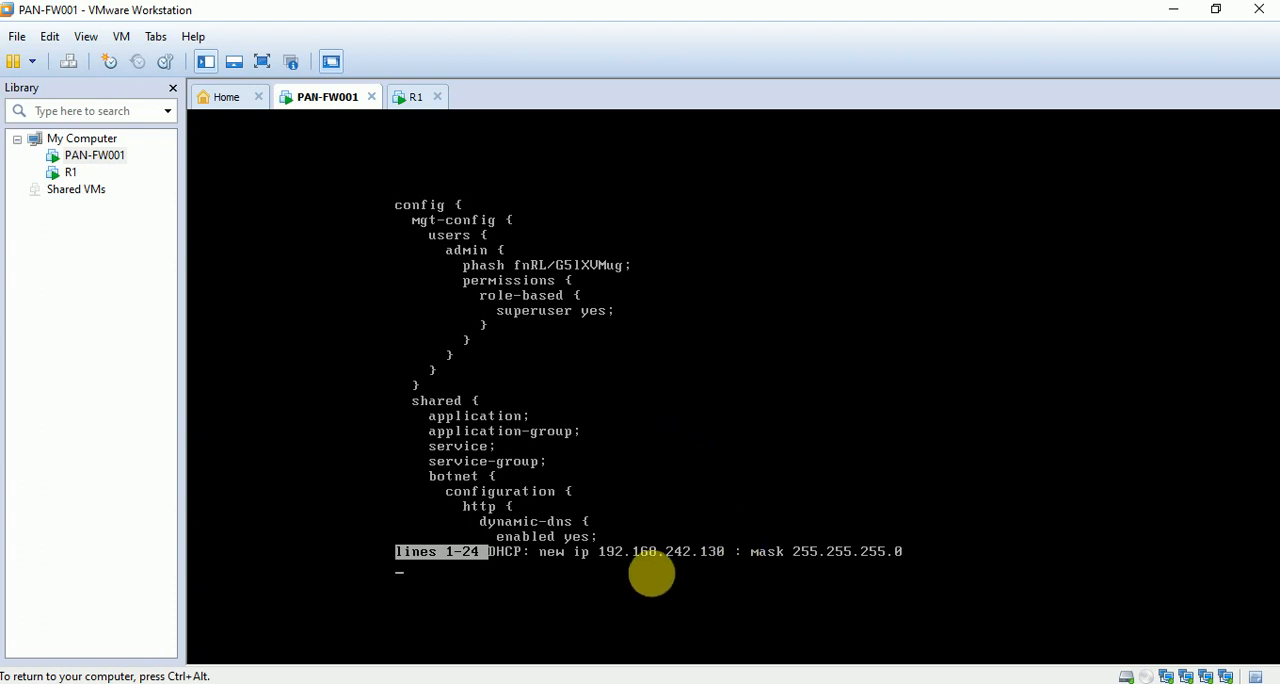
key(ctrl+alt)
click(593, 451)
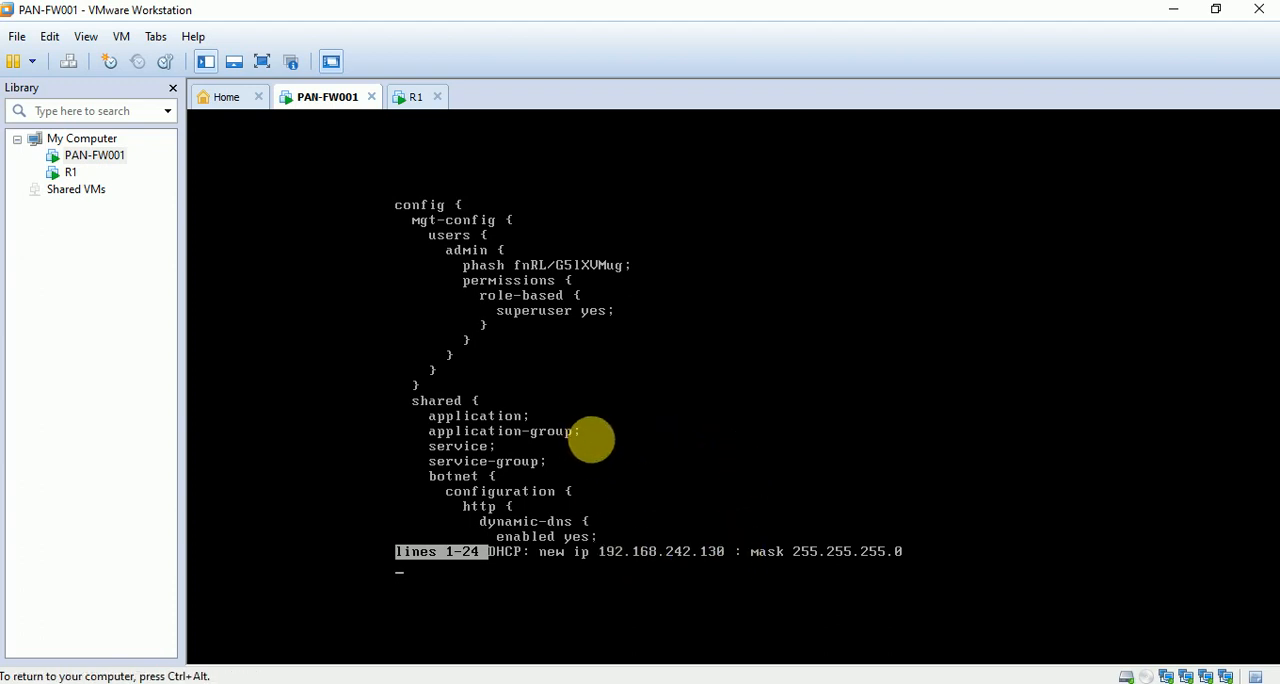
key(Return)
key(Return)
key(Return)
key(Return)
key(Return)
key(Return)
key(Return)
key(Return)
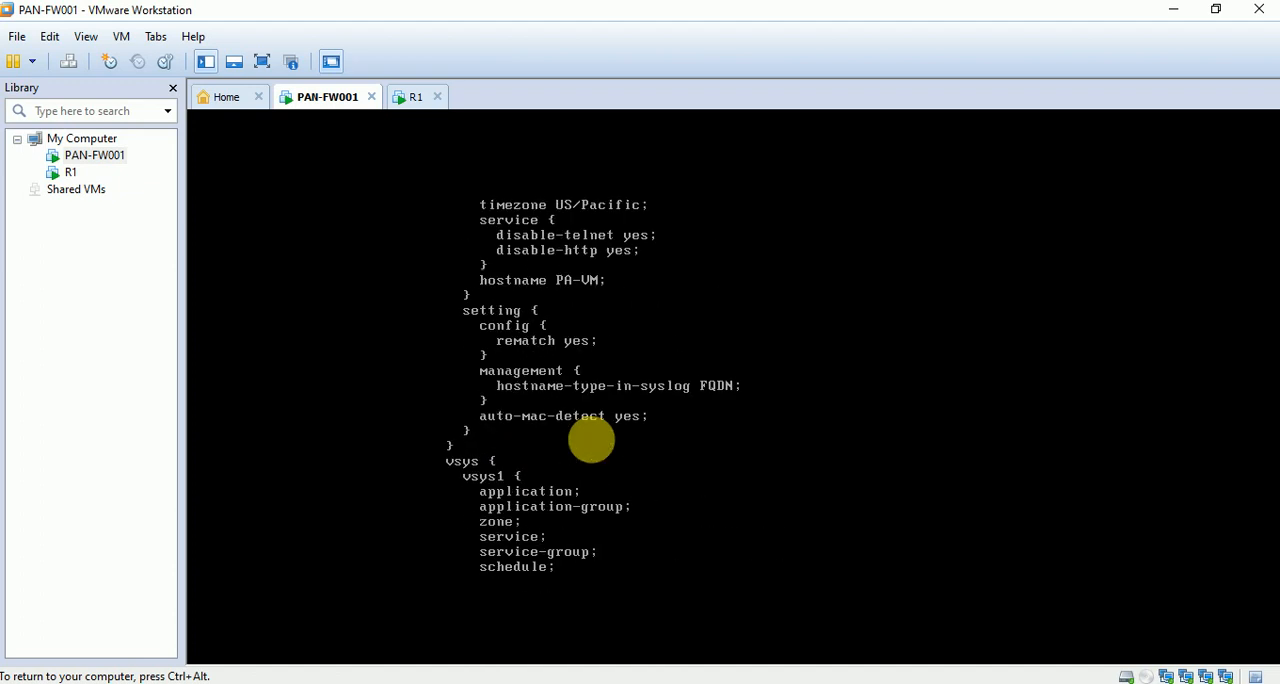
text(show ma)
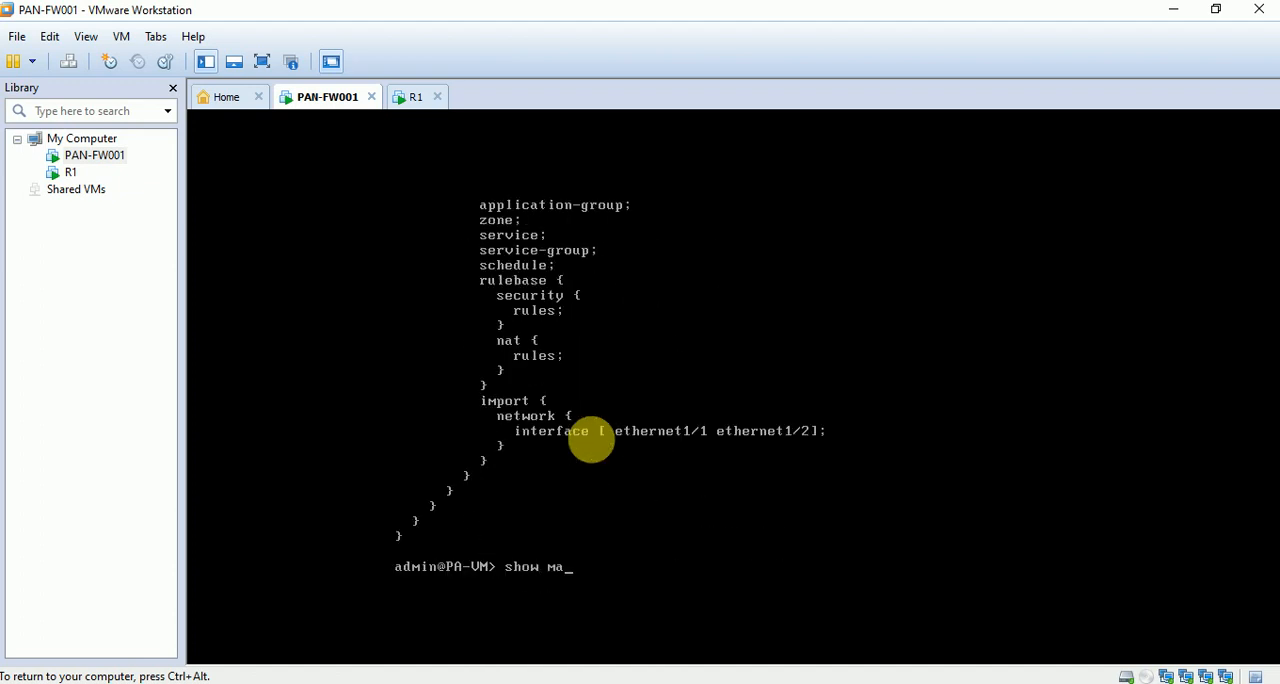
key(question)
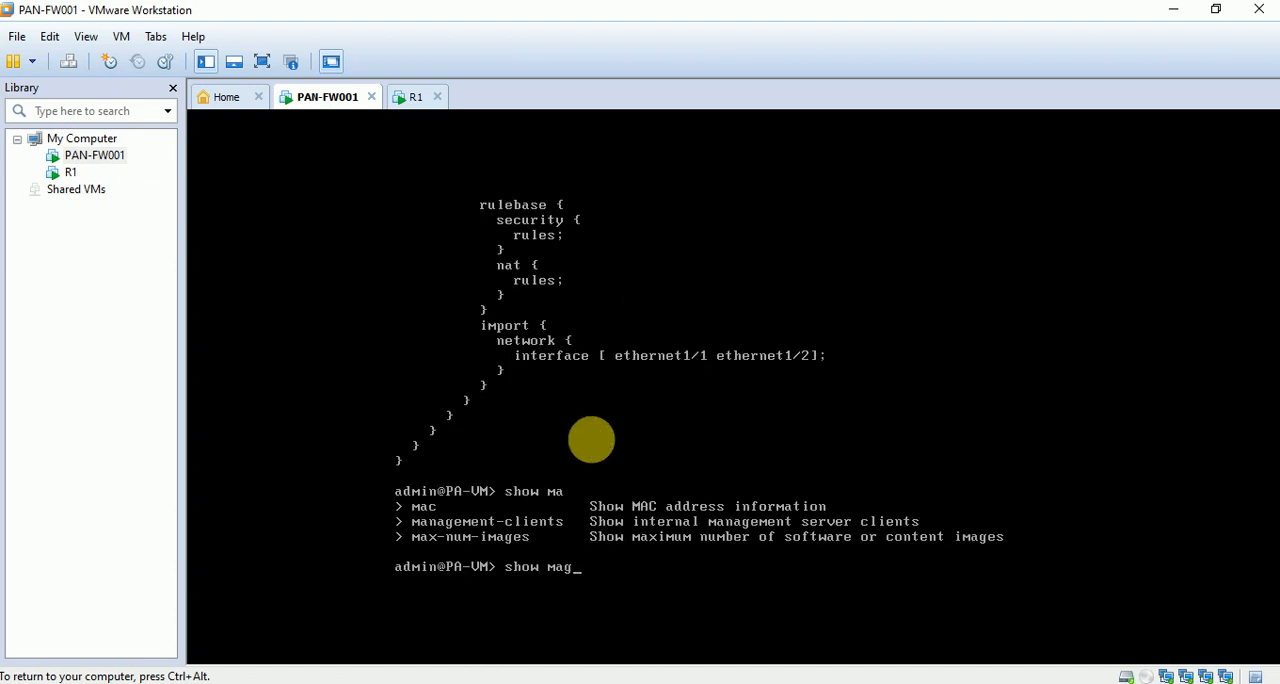
text(n)
key(Tab)
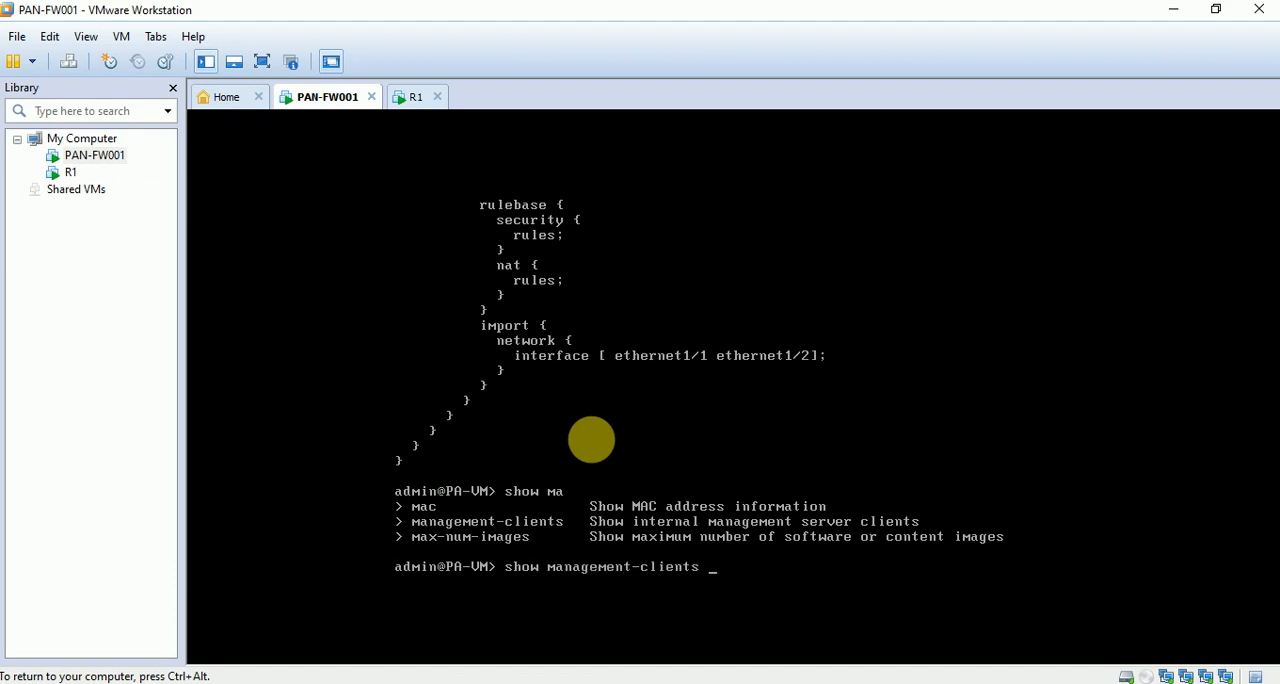
key(BackSpace)
key(BackSpace)
key(BackSpace)
key(BackSpace)
key(BackSpace)
key(BackSpace)
key(BackSpace)
key(BackSpace)
key(BackSpace)
key(BackSpace)
key(BackSpace)
key(BackSpace)
key(BackSpace)
key(BackSpace)
key(BackSpace)
key(BackSpace)
key(BackSpace)
key(BackSpace)
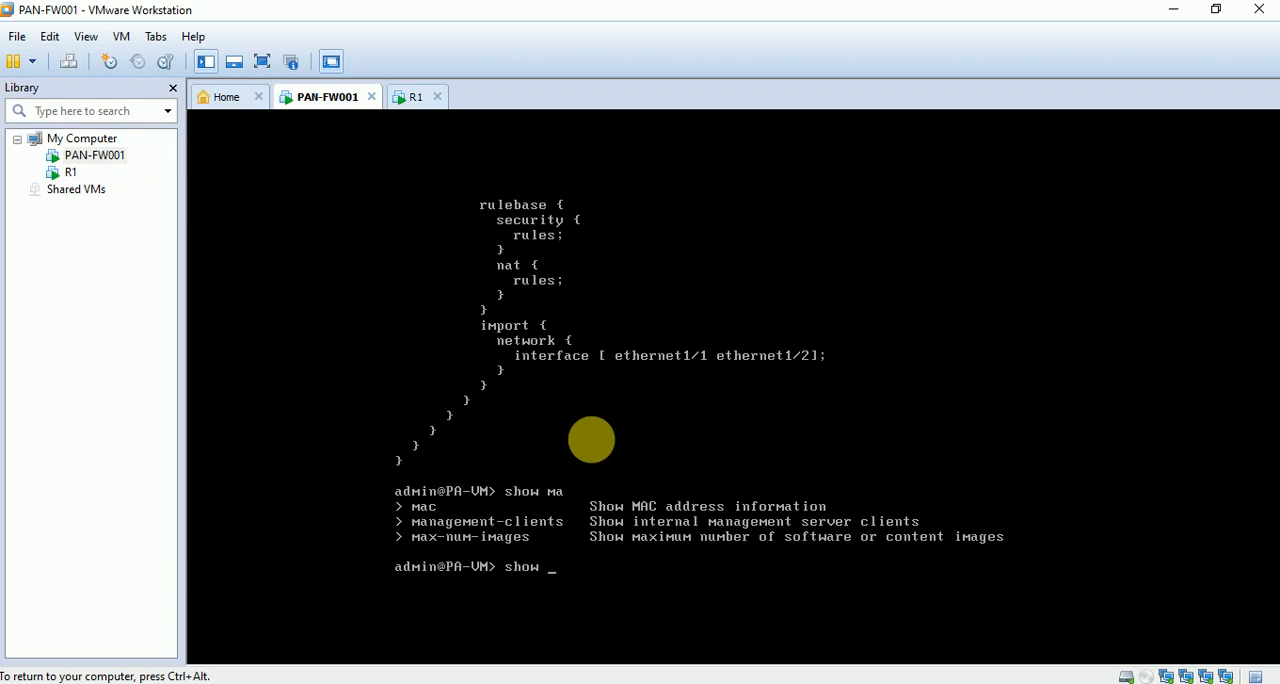
Display the firewall's management interface details with the command show interface management.
text(inter)
key(Tab)
text(m)
key(Tab)
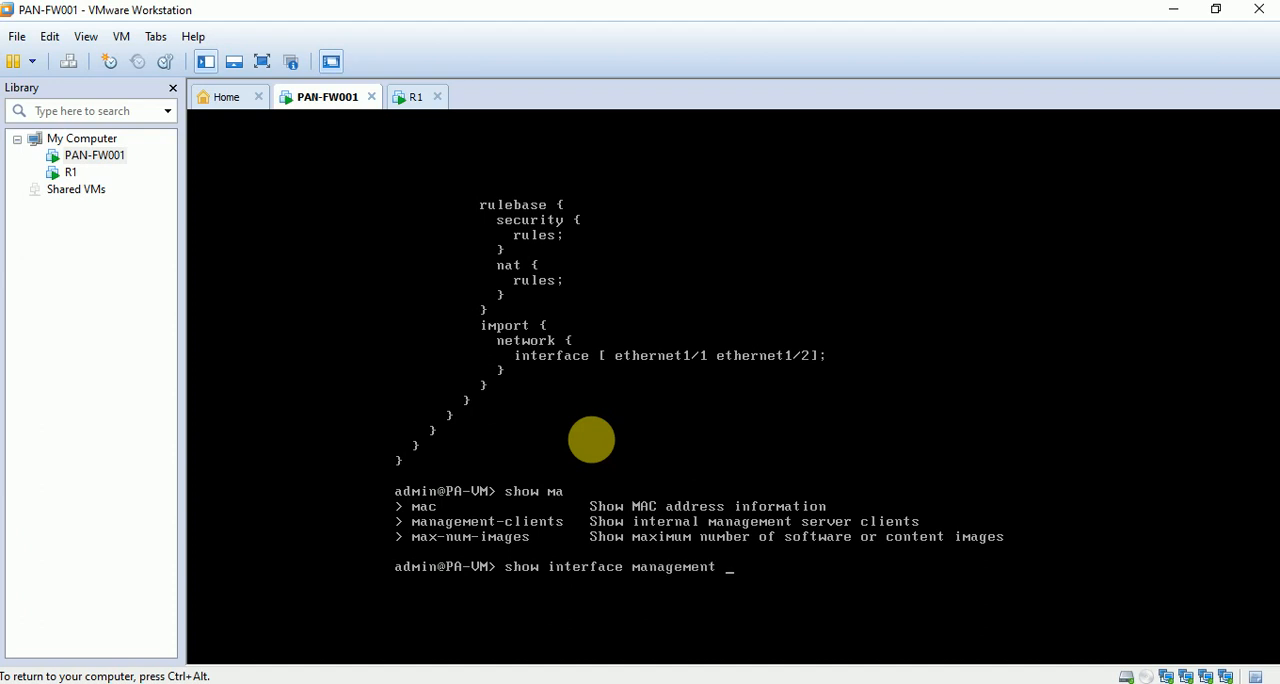
text(a)
key(BackSpace)
key(Return)
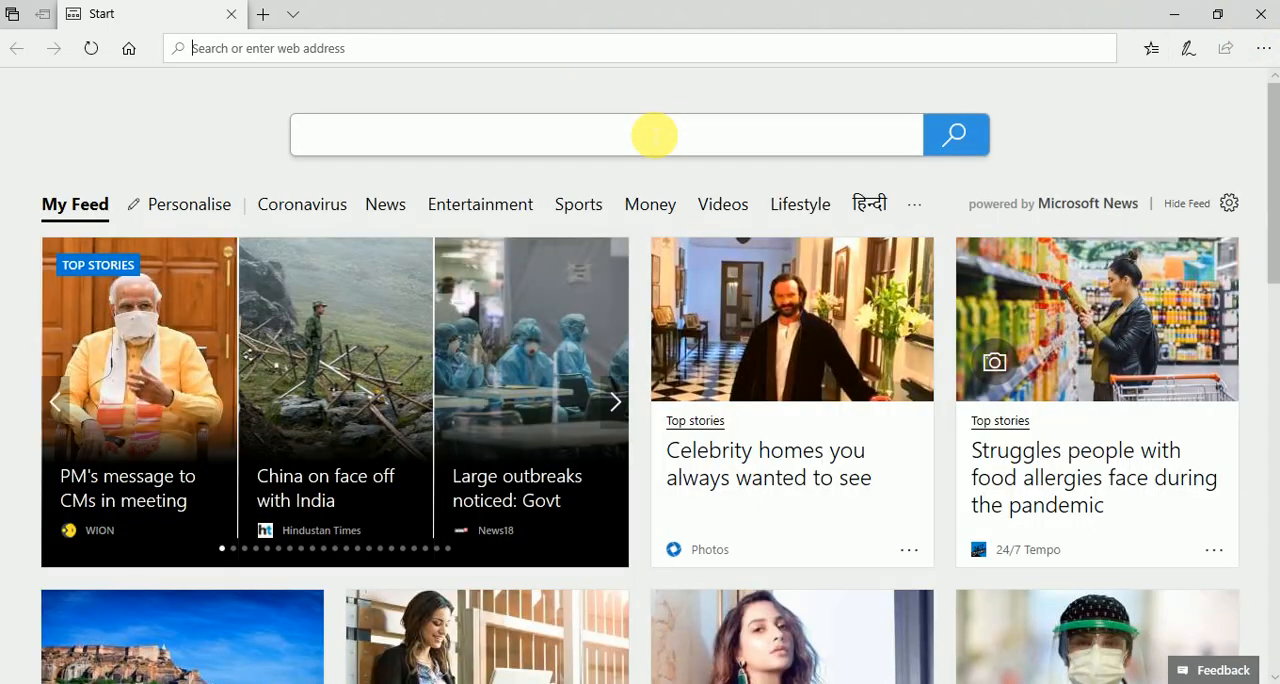
text(https)
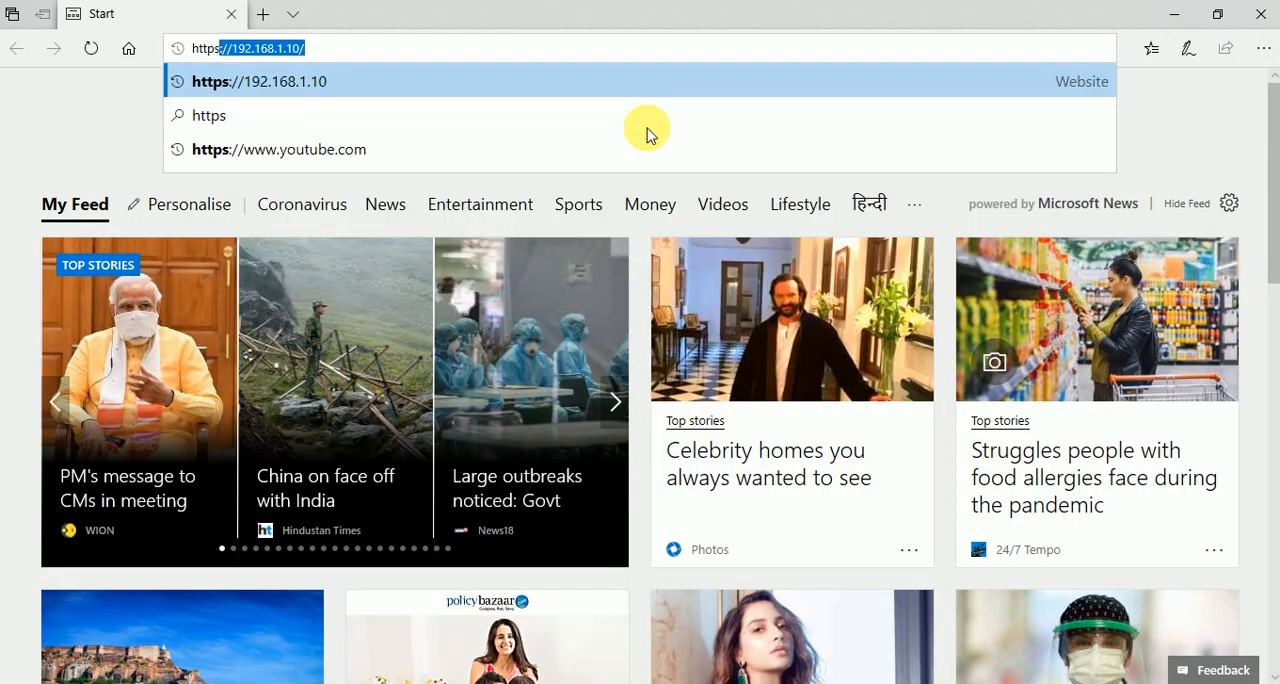
text(://192.16)
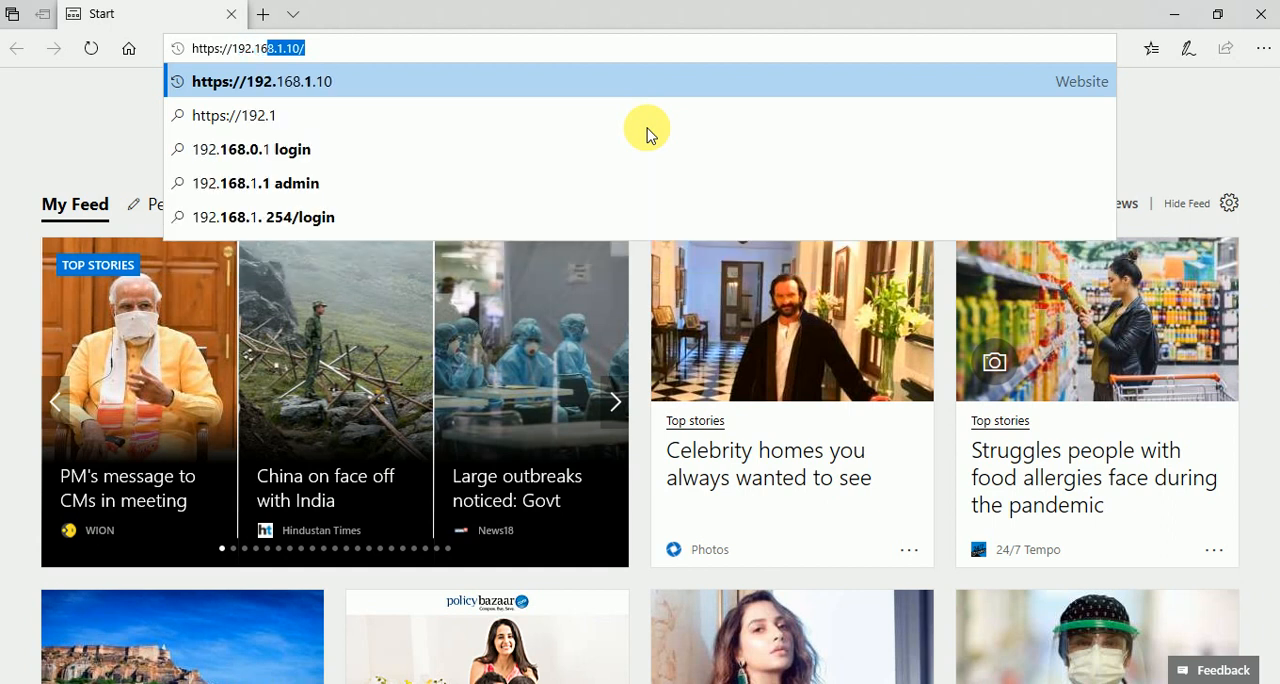
text(8.)
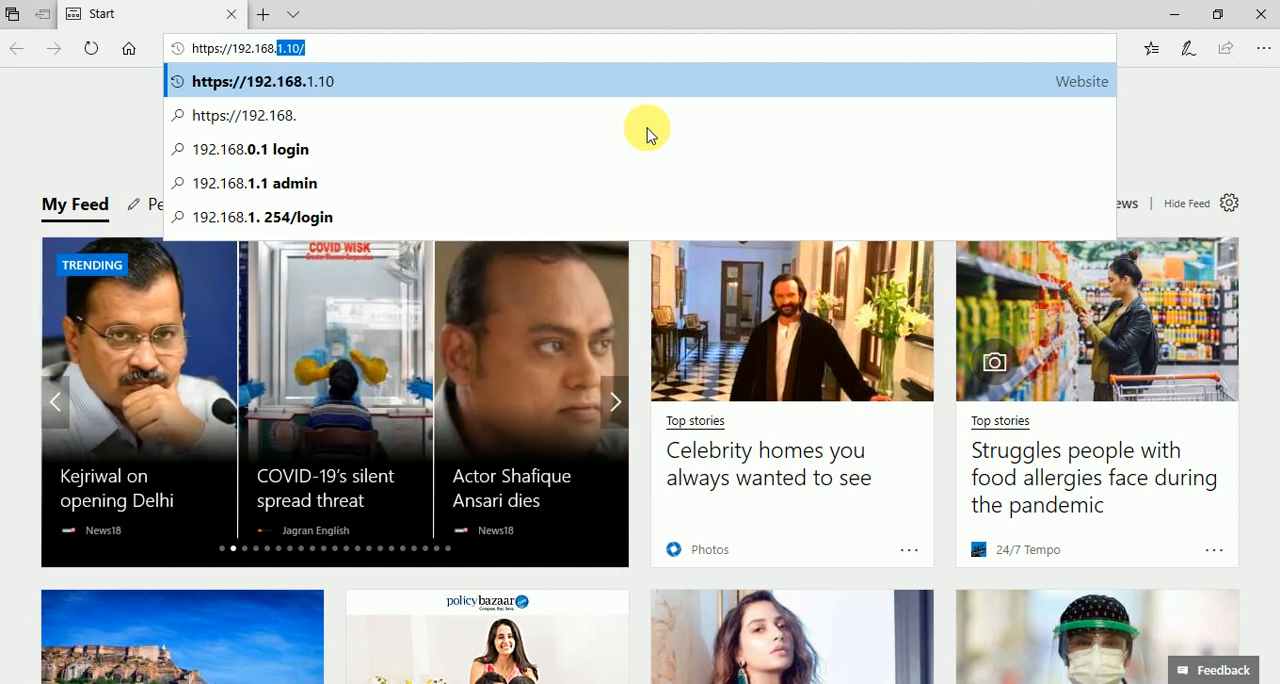
text(242.)
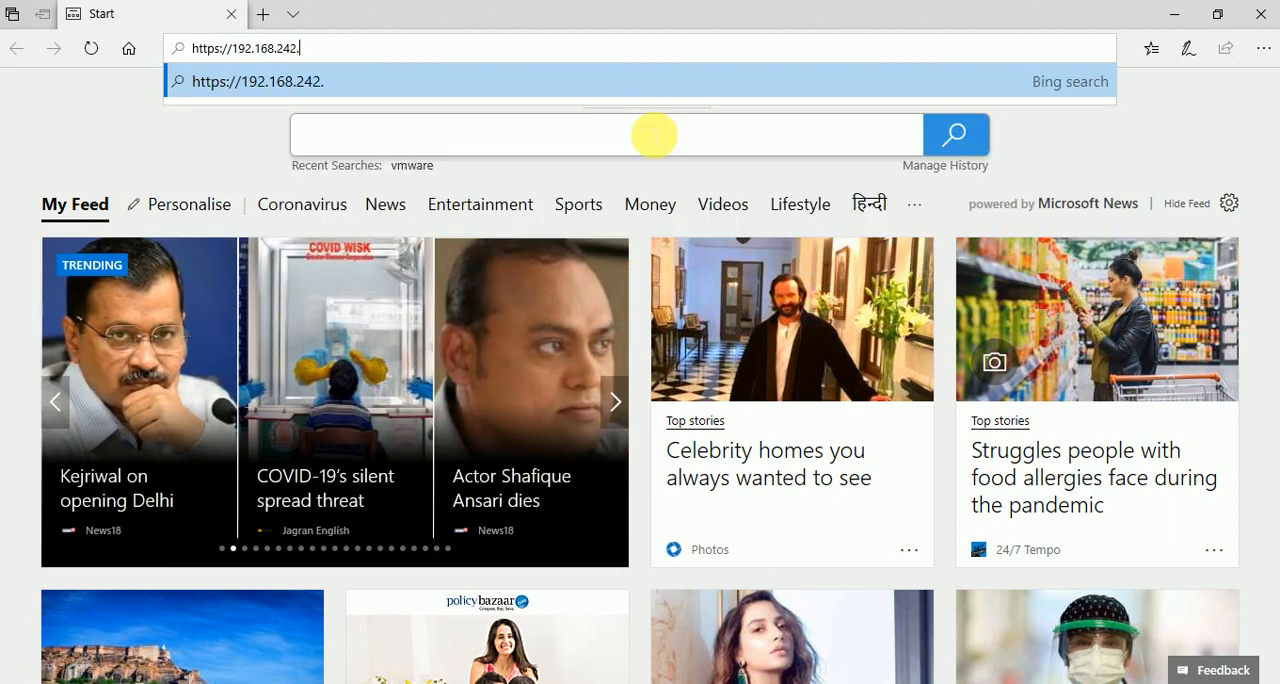
text(130)
key(Return)
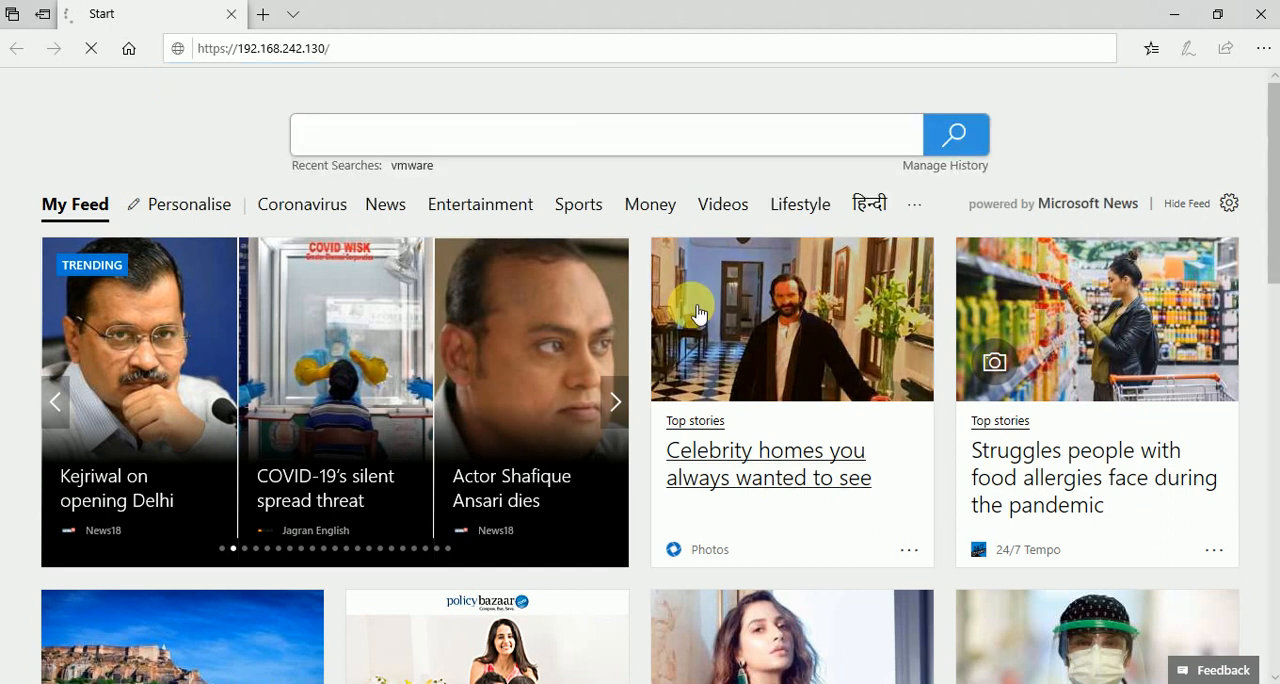
Expand the certificate warning's details and continue to the firewall's login page despite the warning.
mouse_move(790, 680)
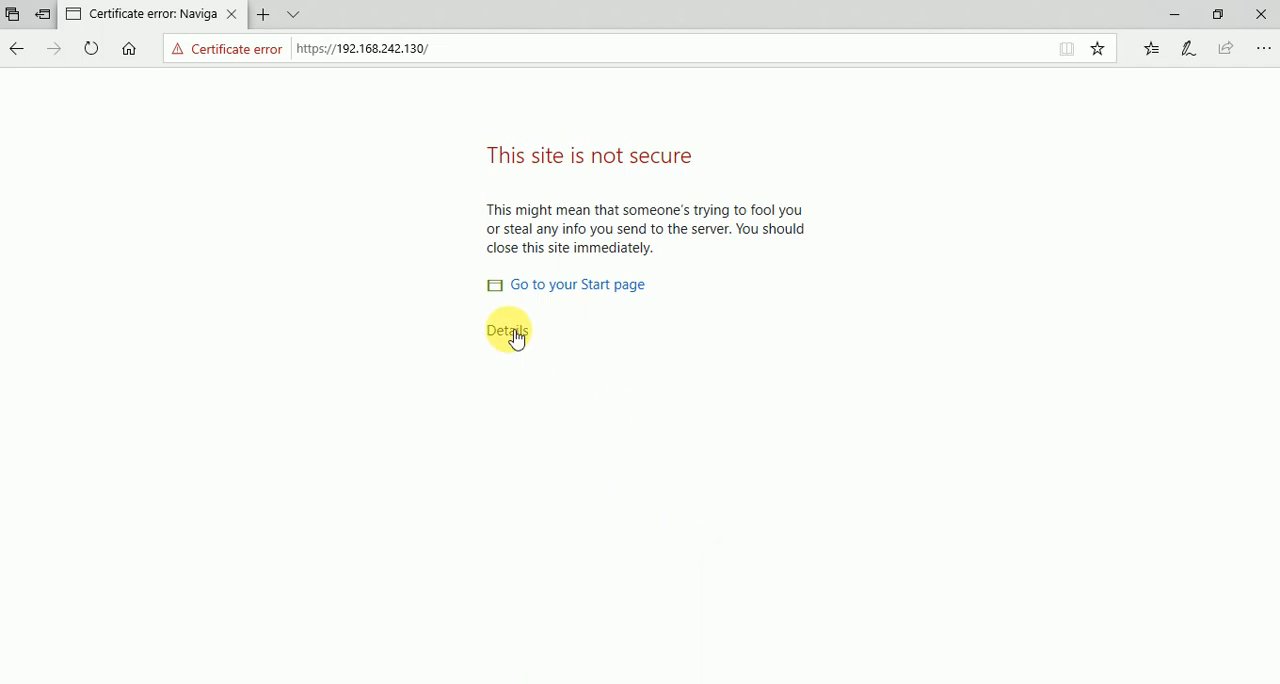
click(516, 336)
click(588, 509)
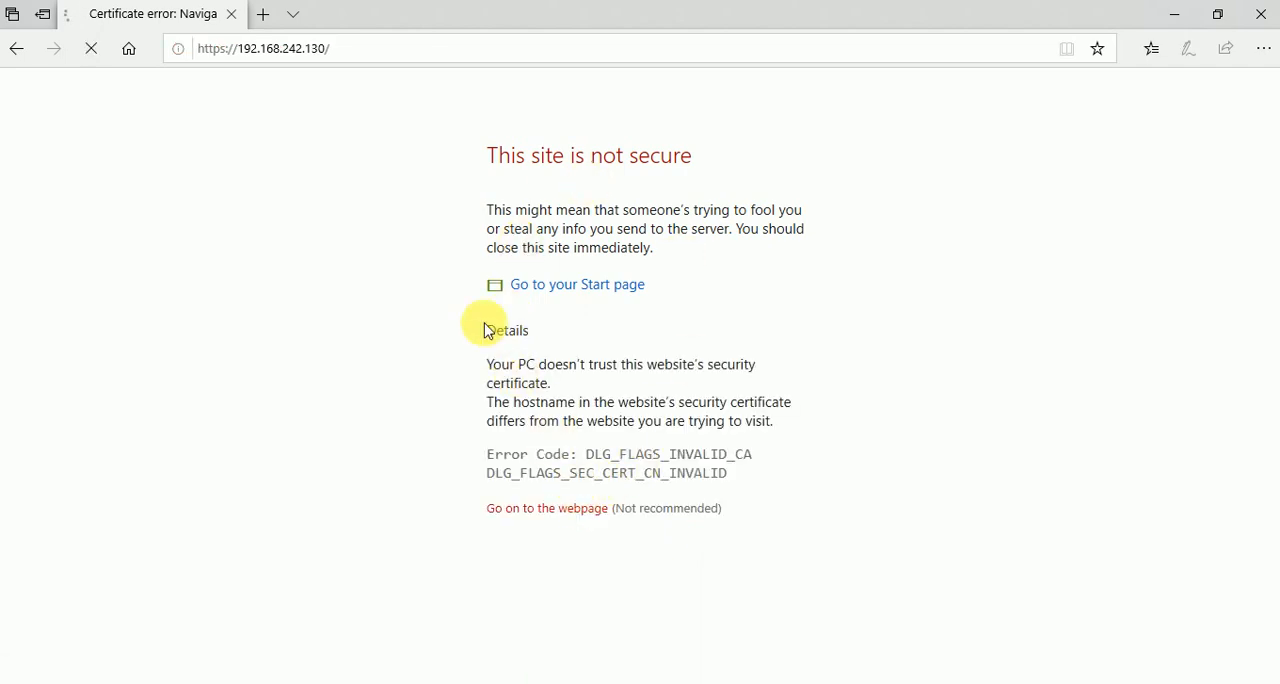
click(577, 516)
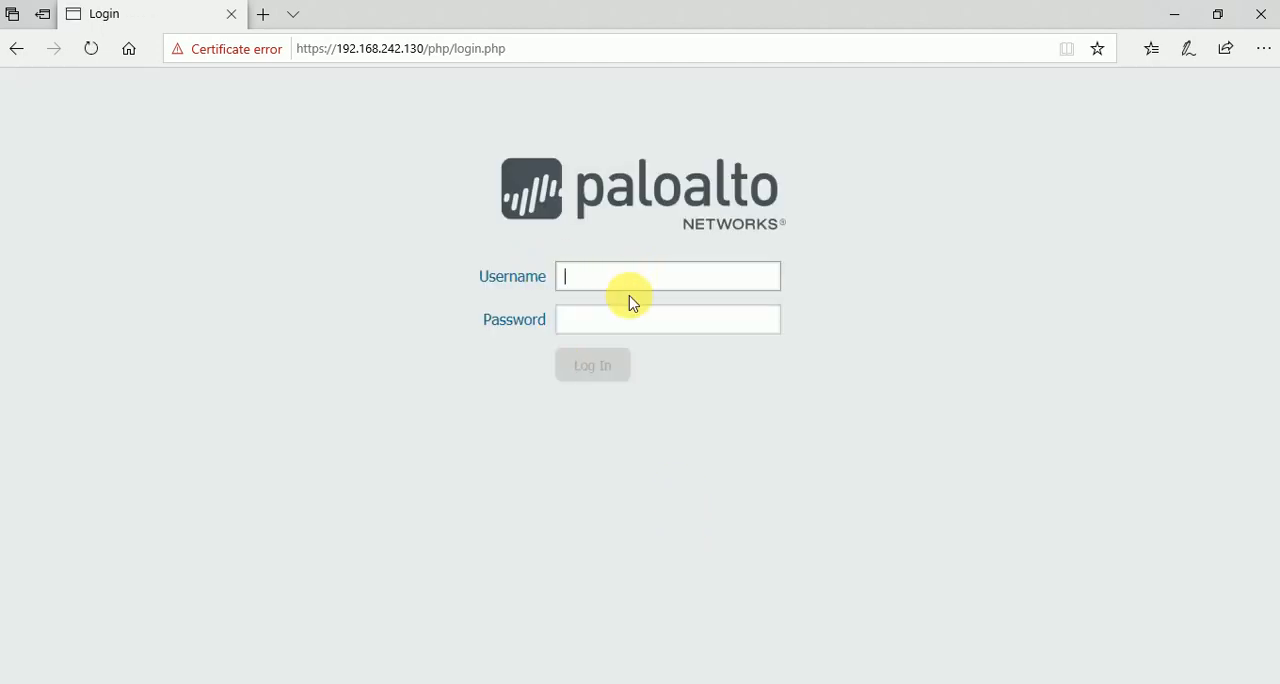
Log in to the firewall's web interface as admin with the account password, and decline to have the browser save it.
text(admin)
key(Tab)
text(a)
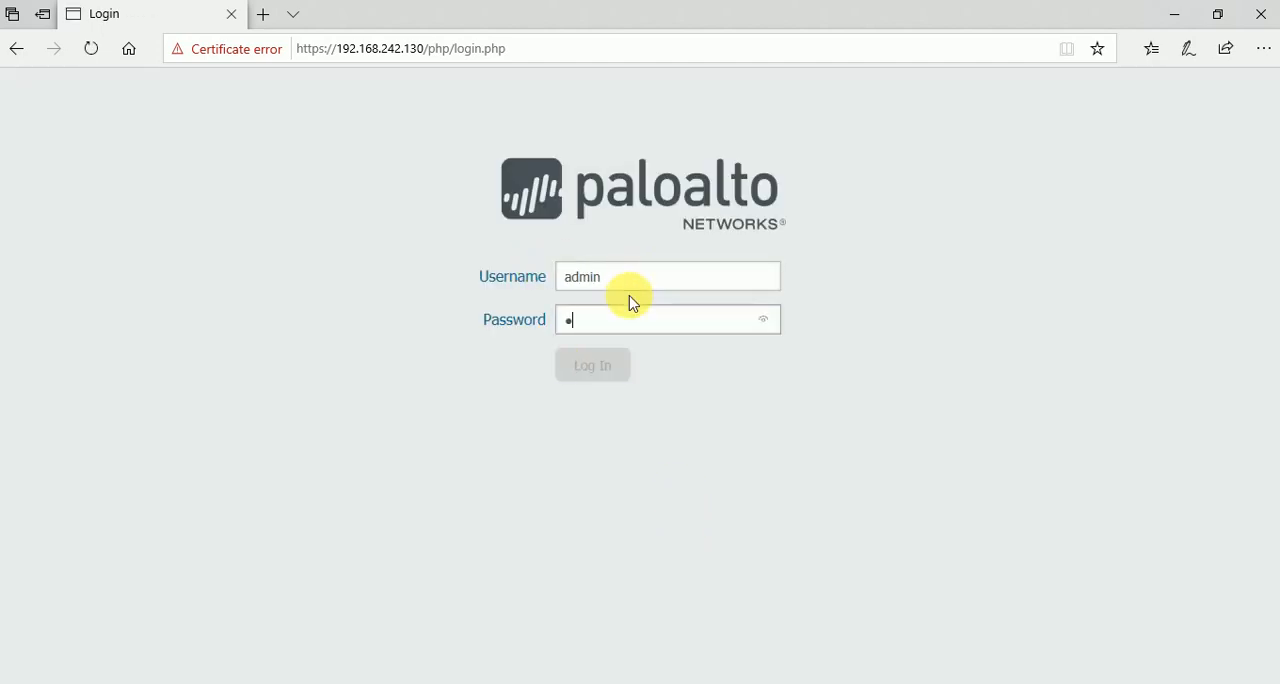
text(dm)
key(Return)
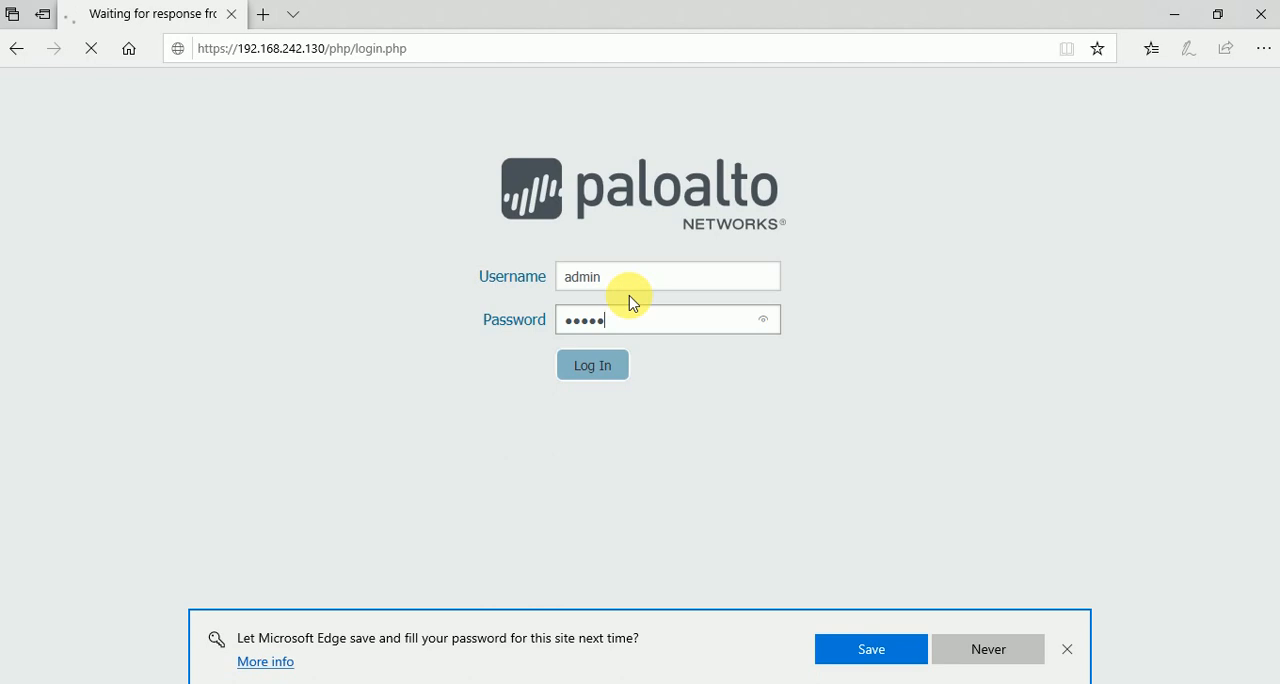
click(1000, 645)
click(766, 437)
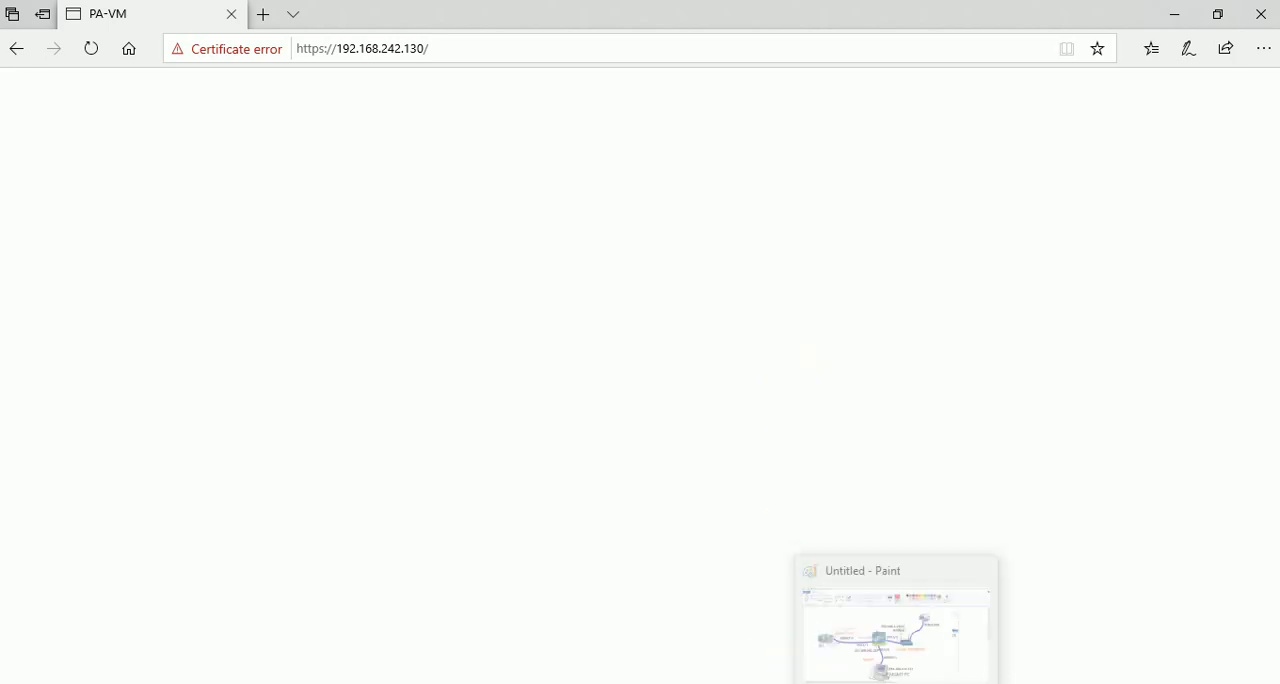
click(880, 625)
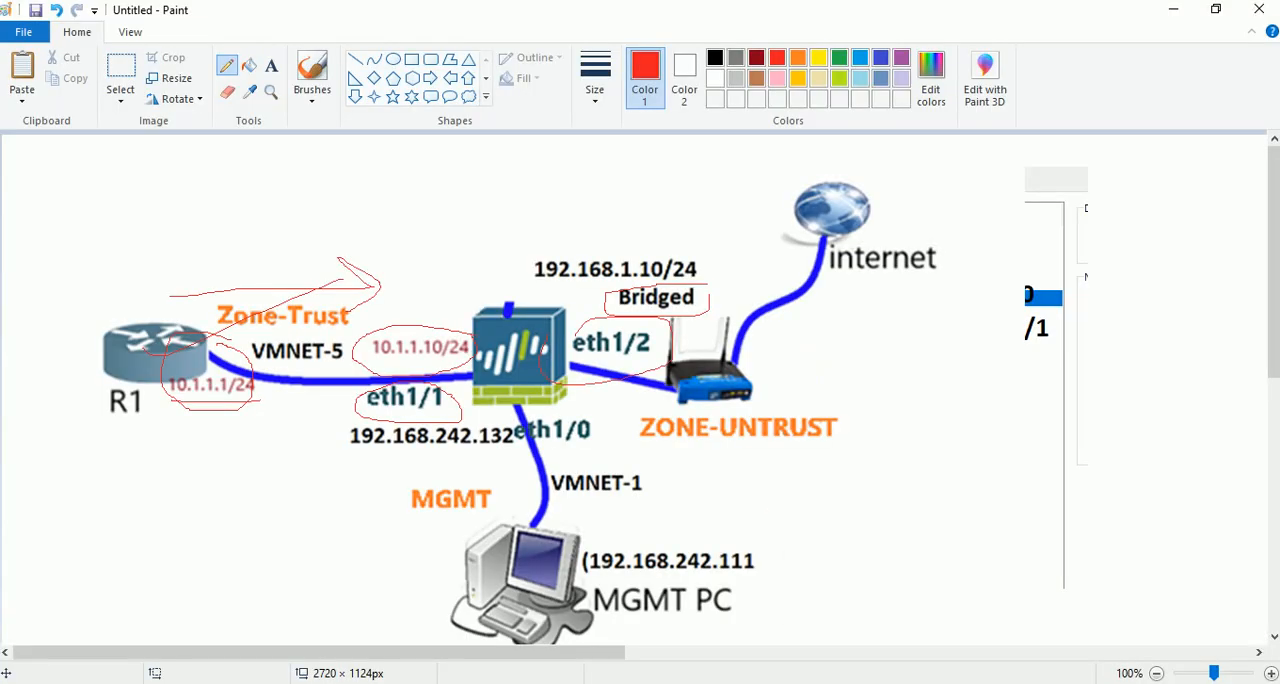
click(838, 681)
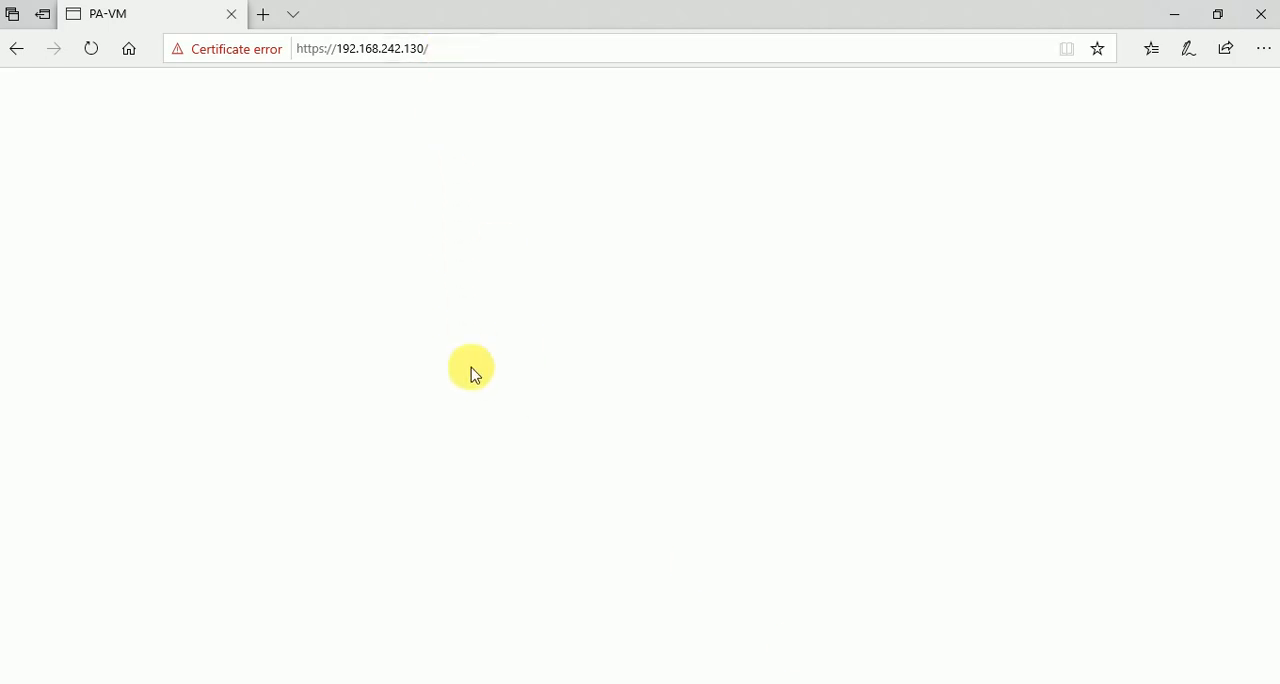
click(414, 48)
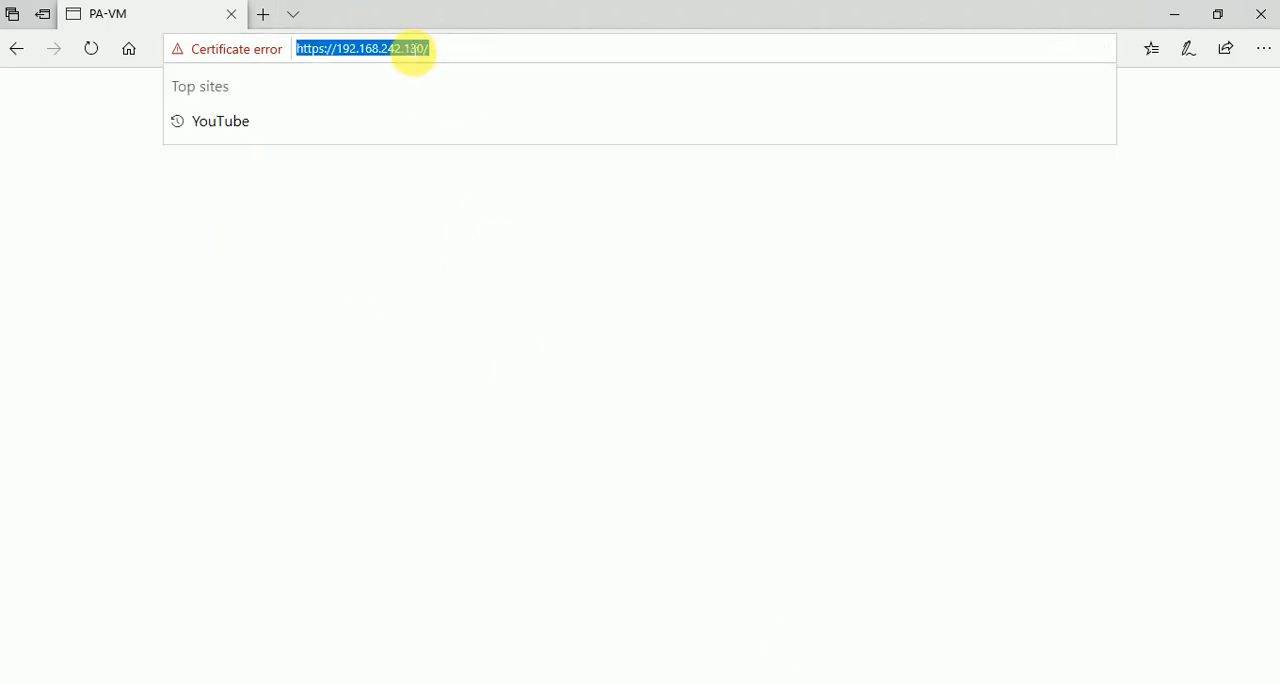
key(Return)
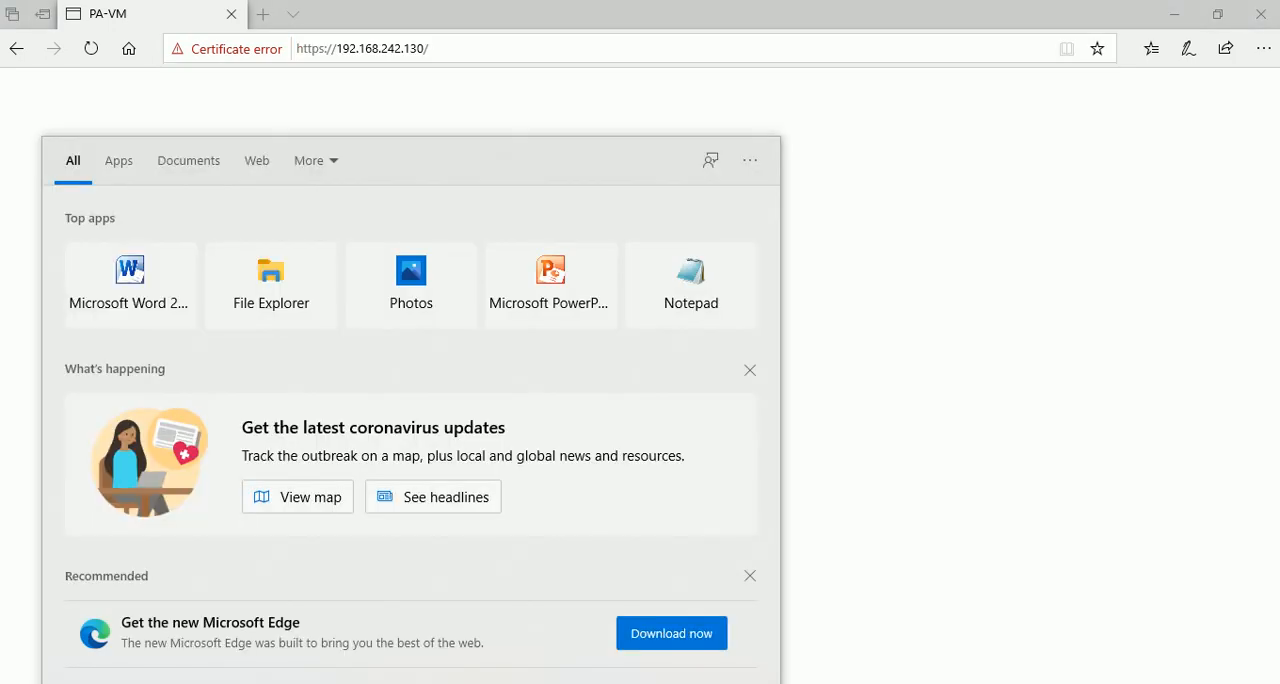
Try to launch Google Chrome by searching Windows for google, and minimize Edge.
text(google)
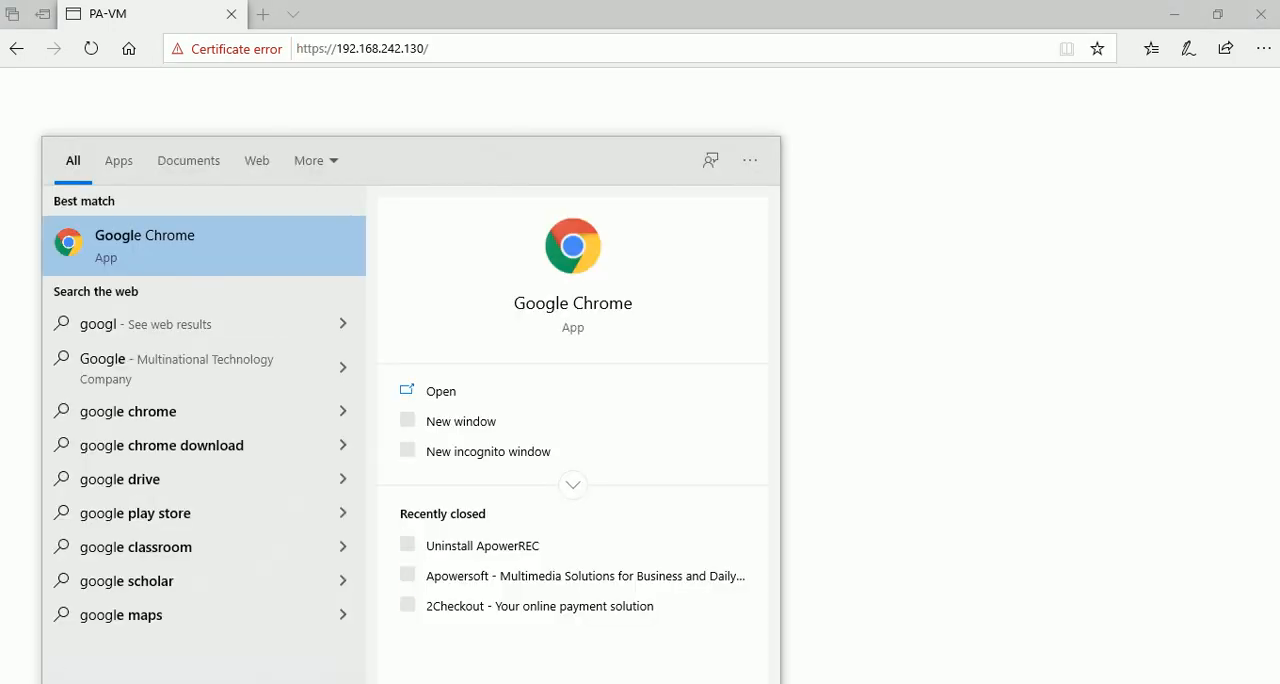
key(Return)
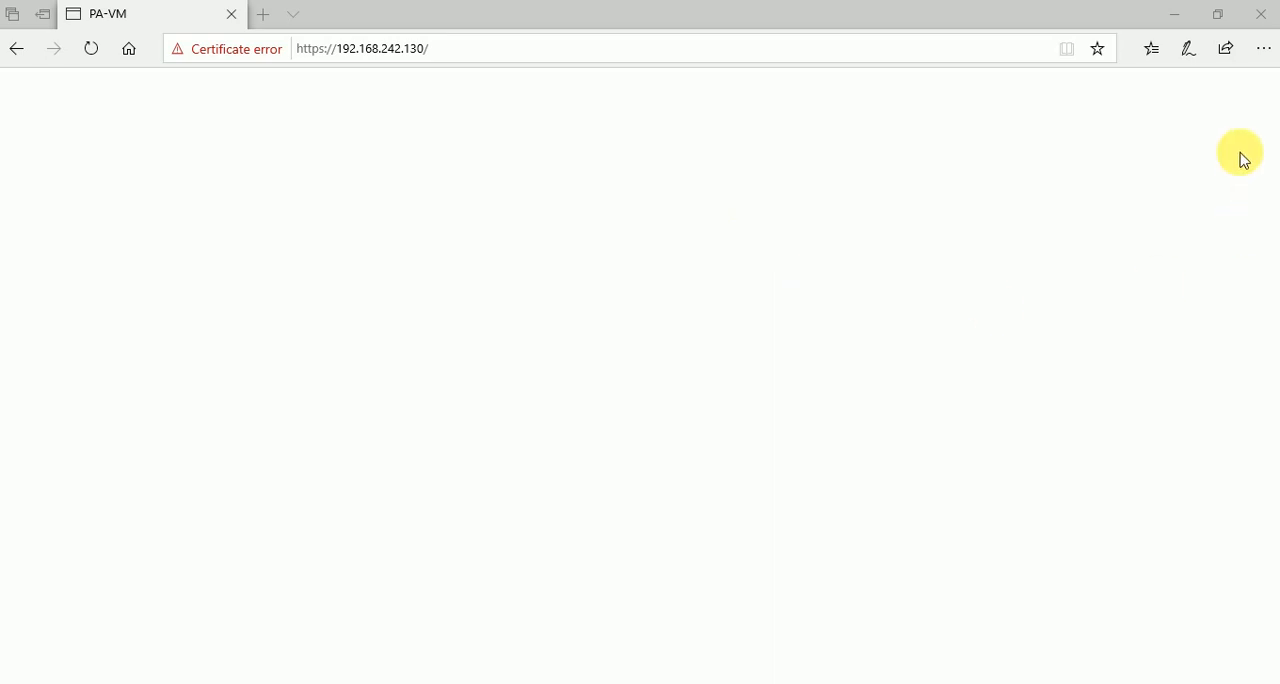
click(1174, 16)
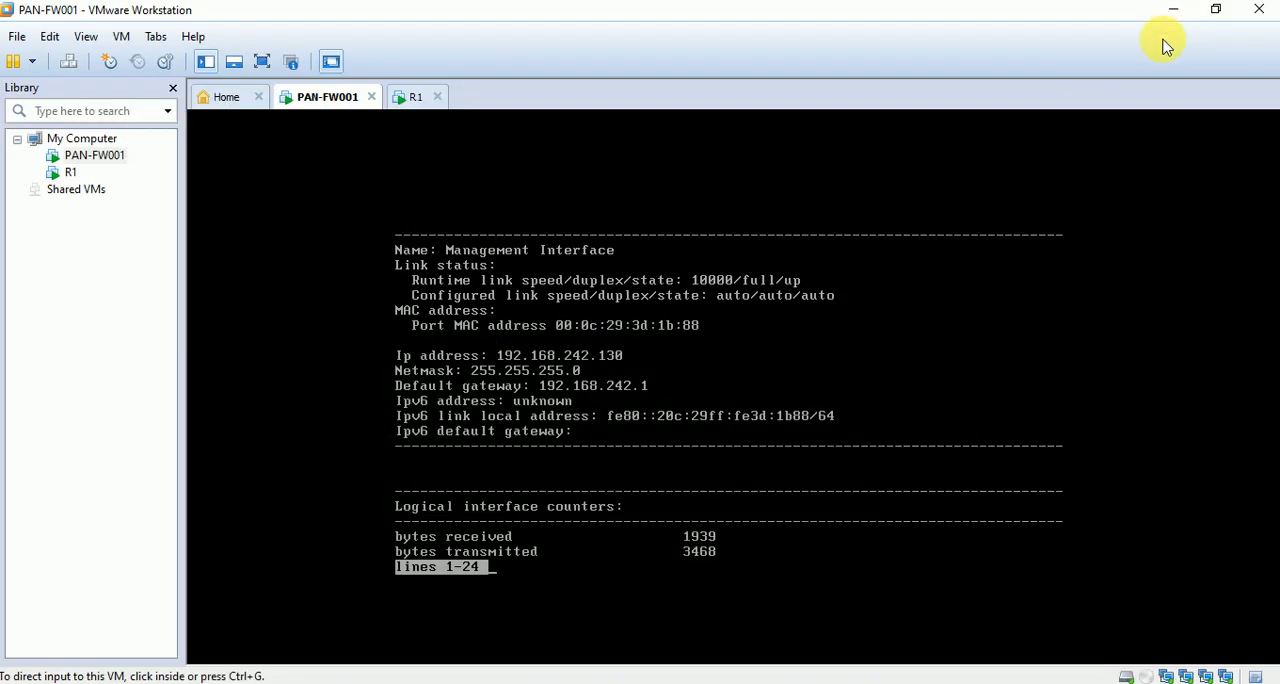
Copy the firewall's address from Edge and minimize the open windows to reach the desktop.
click(624, 683)
key(ctrl+c)
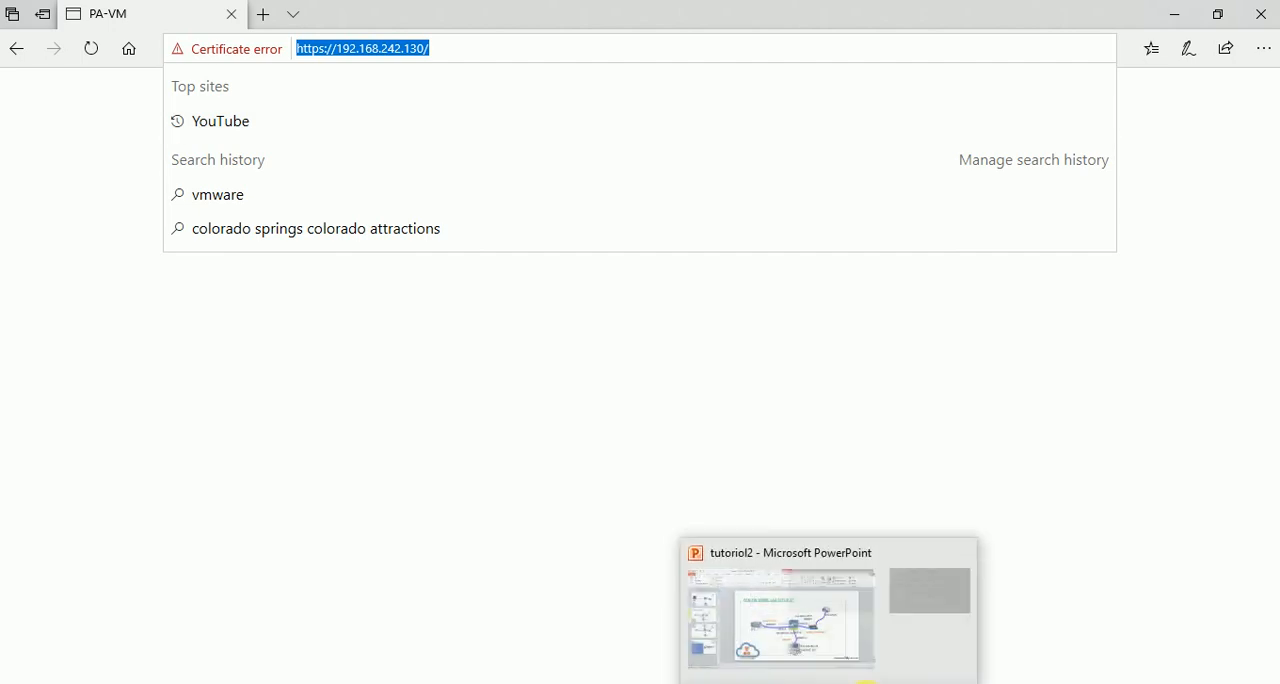
click(1175, 22)
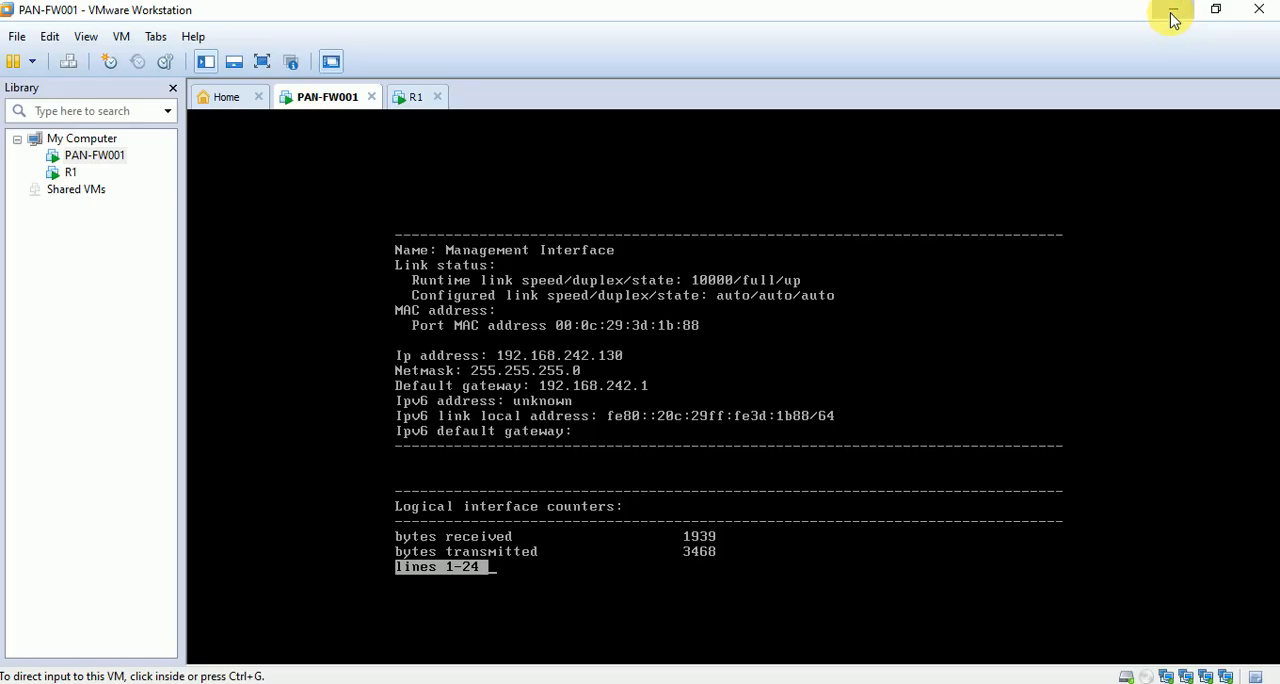
click(1170, 22)
click(1173, 15)
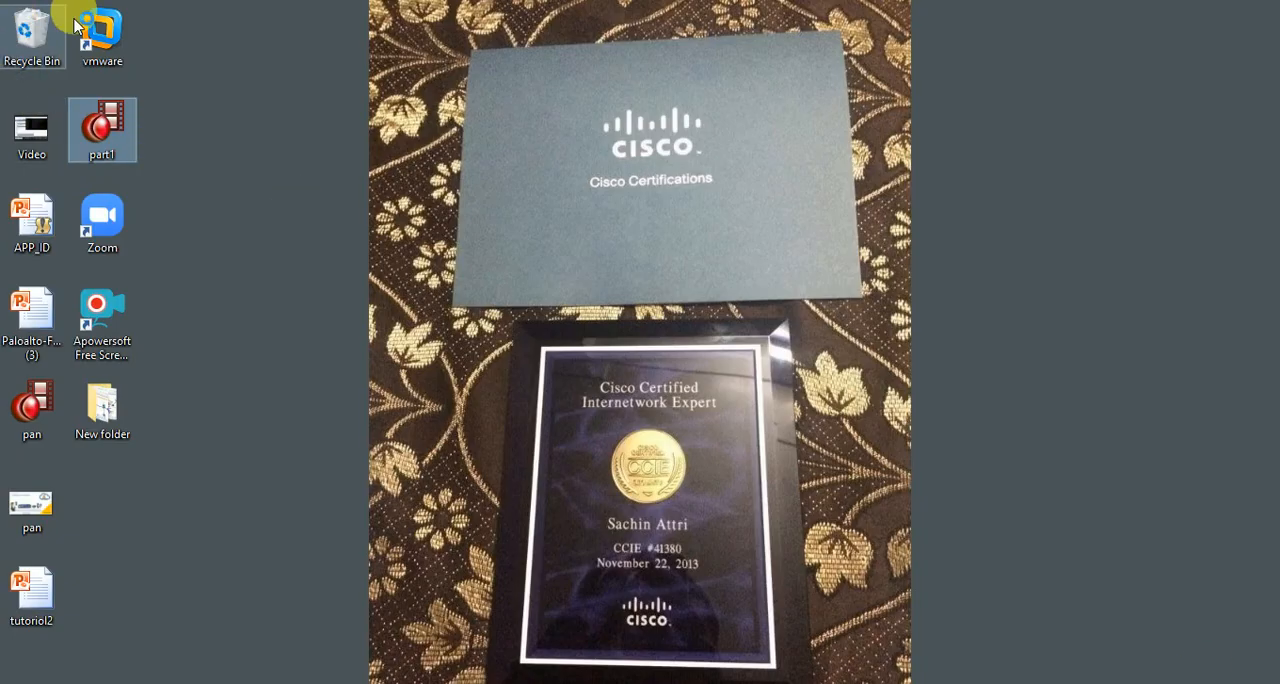
key(super+s)
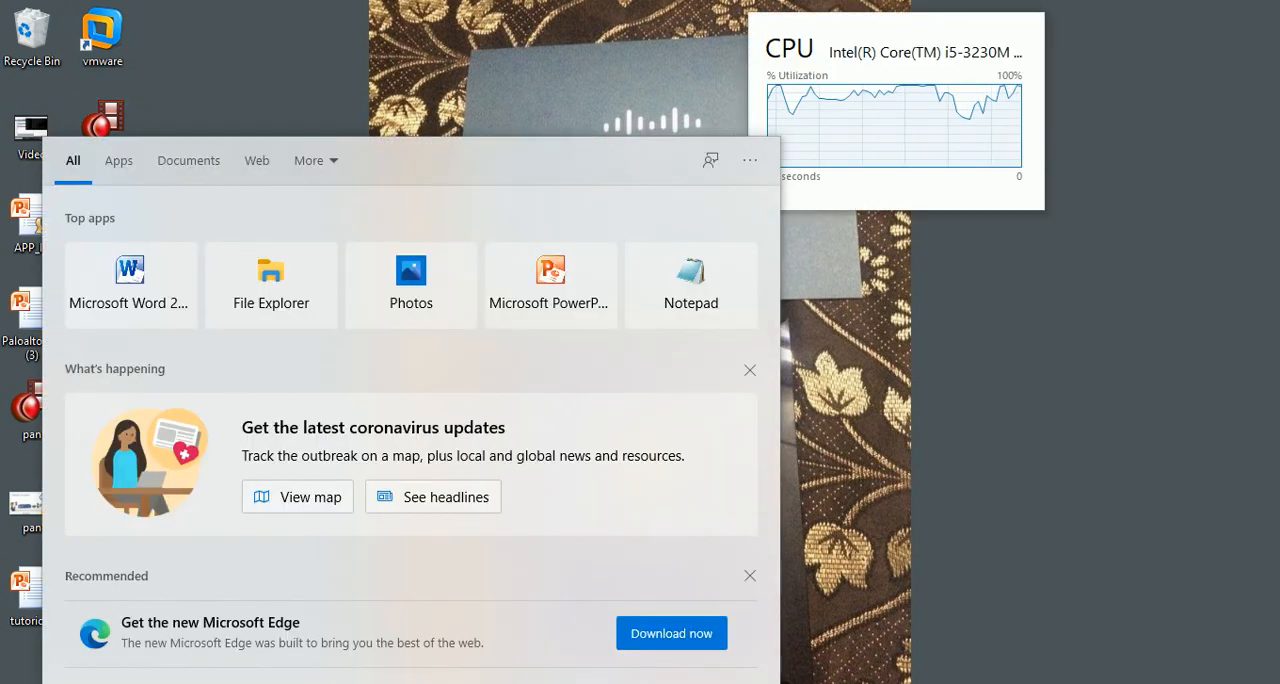
text(g)
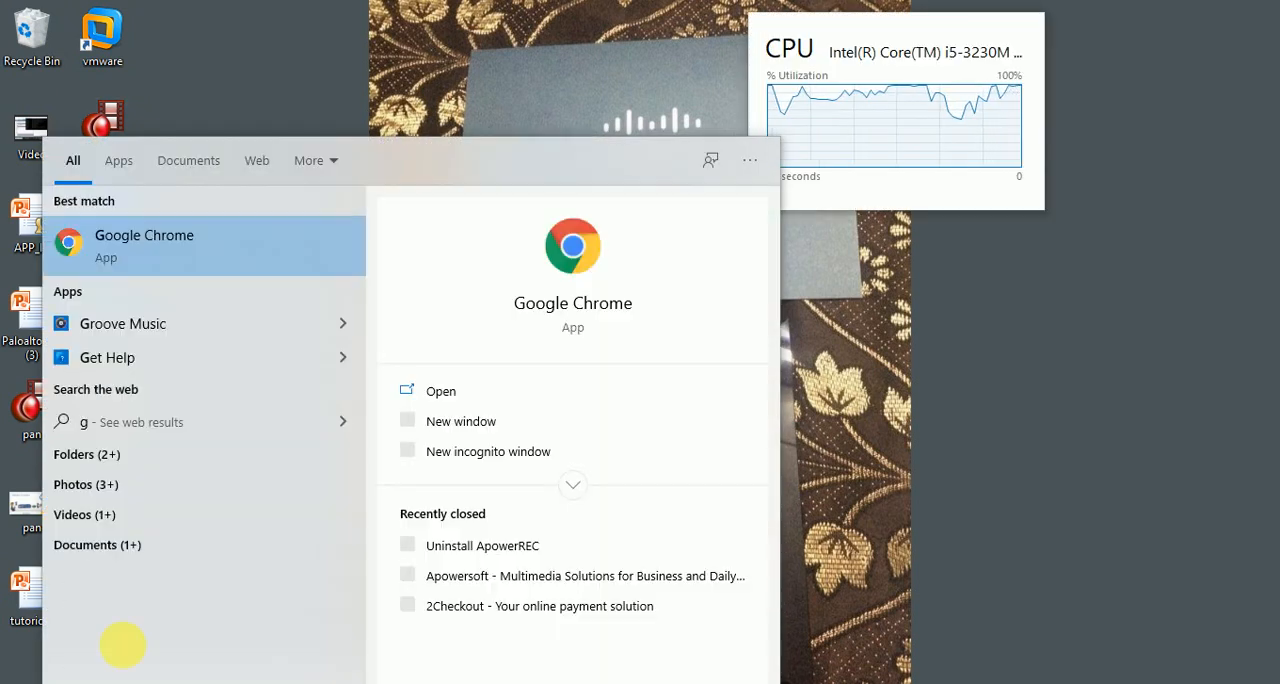
click(145, 268)
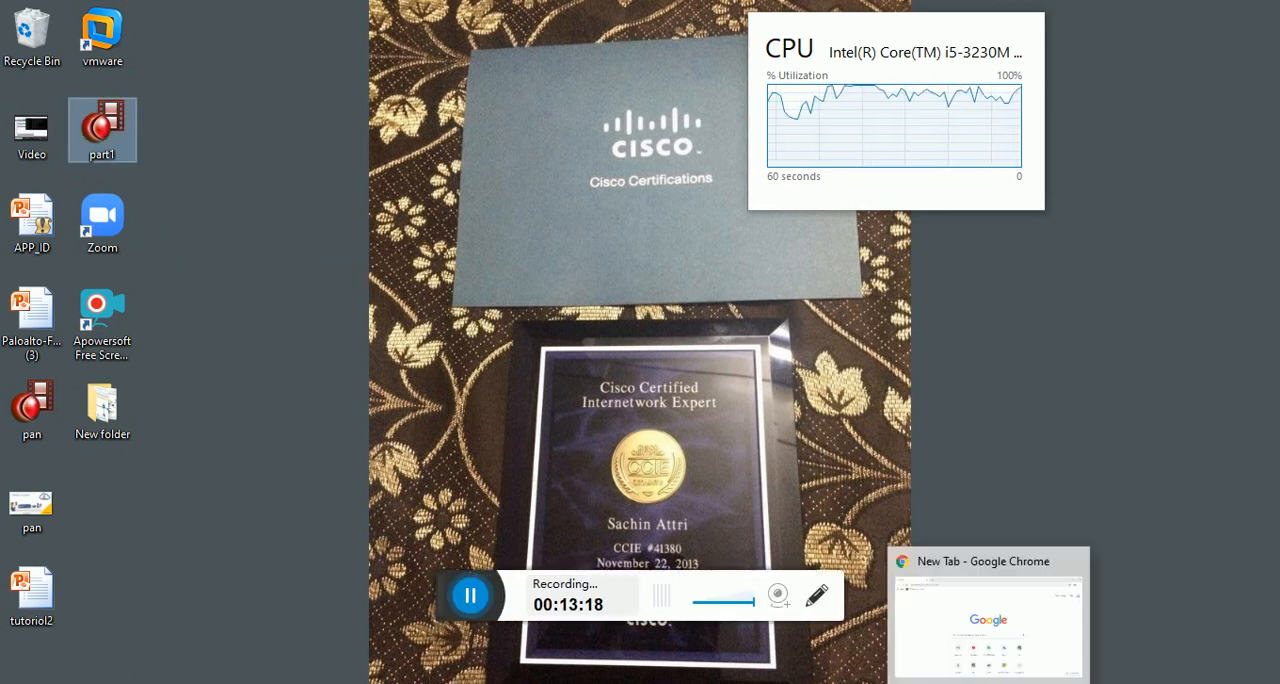
click(982, 683)
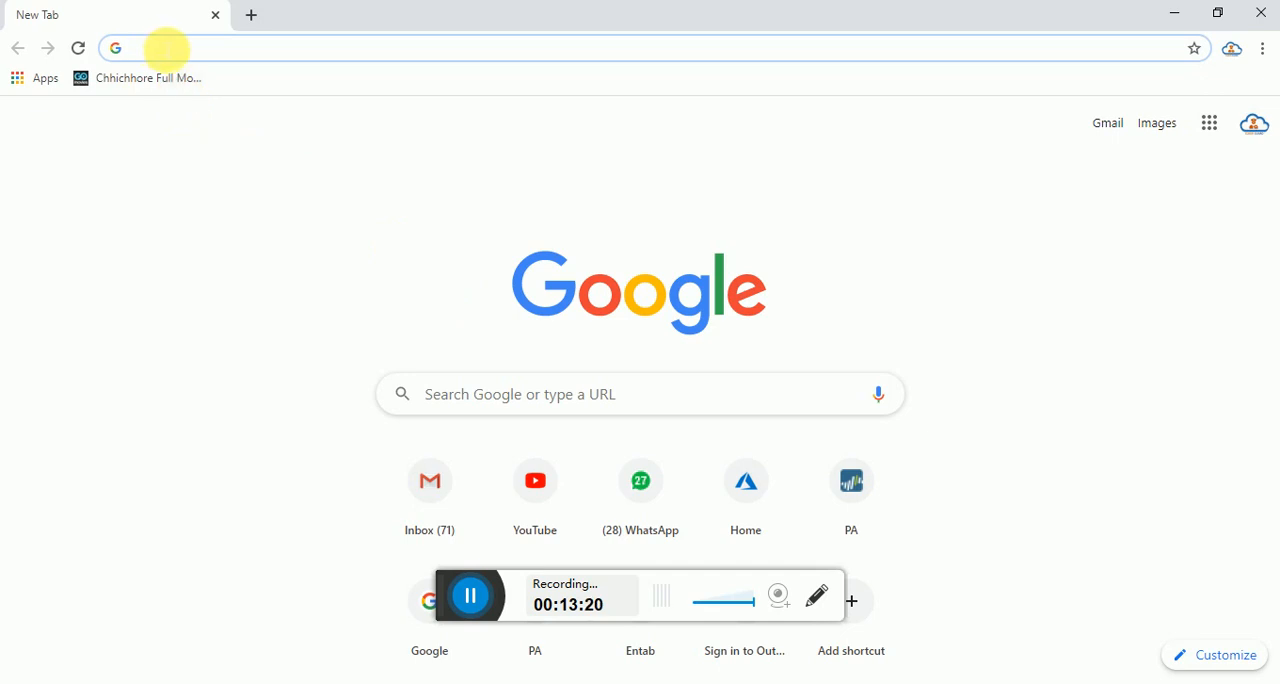
key(ctrl+v)
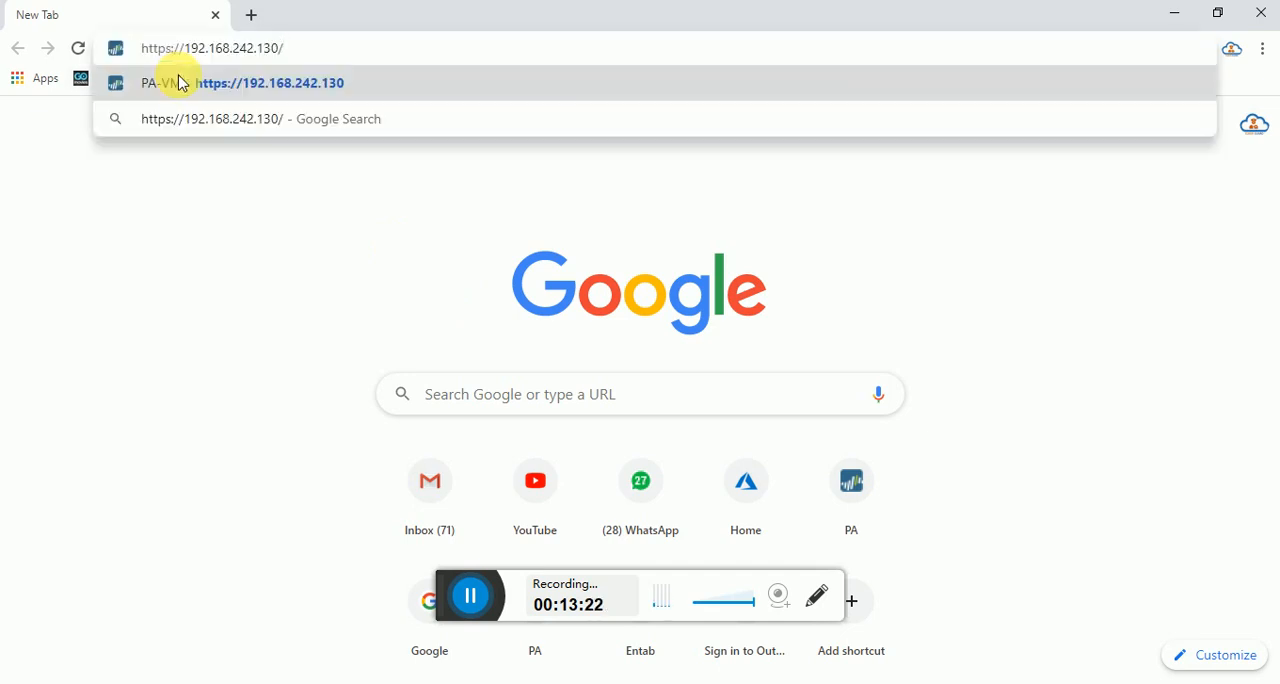
click(182, 83)
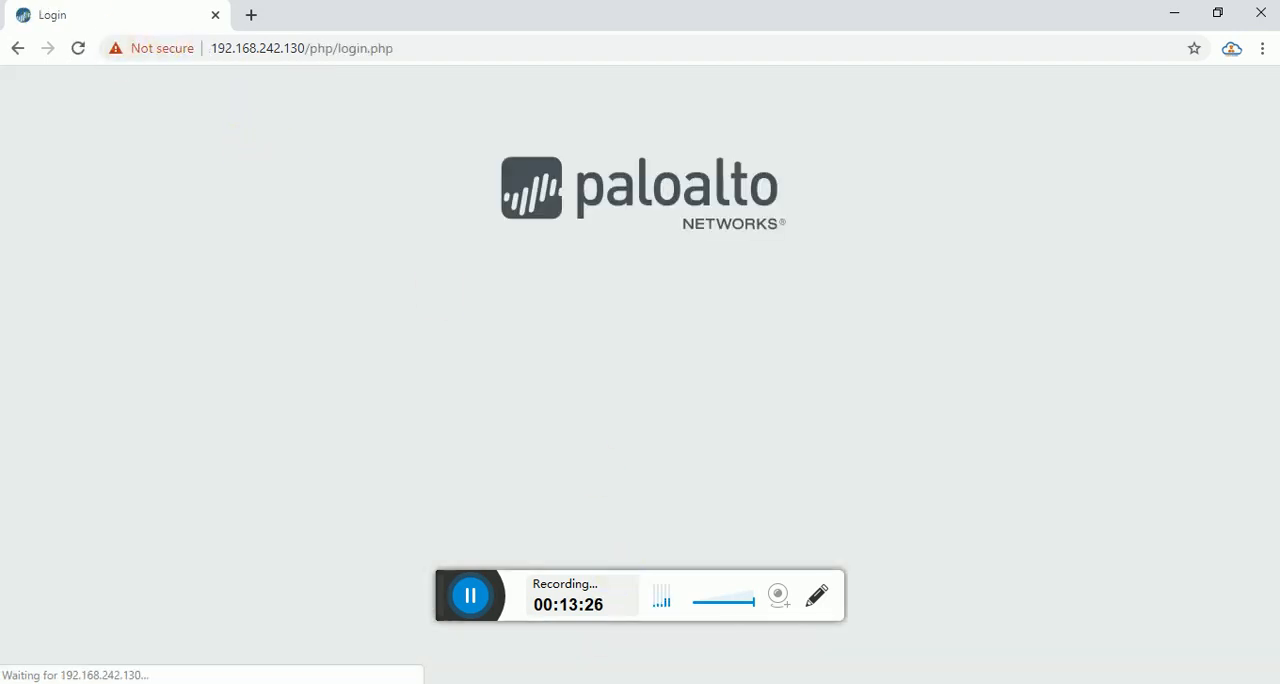
Check the firewall page in Edge, then minimize Edge to return to Chrome.
click(575, 681)
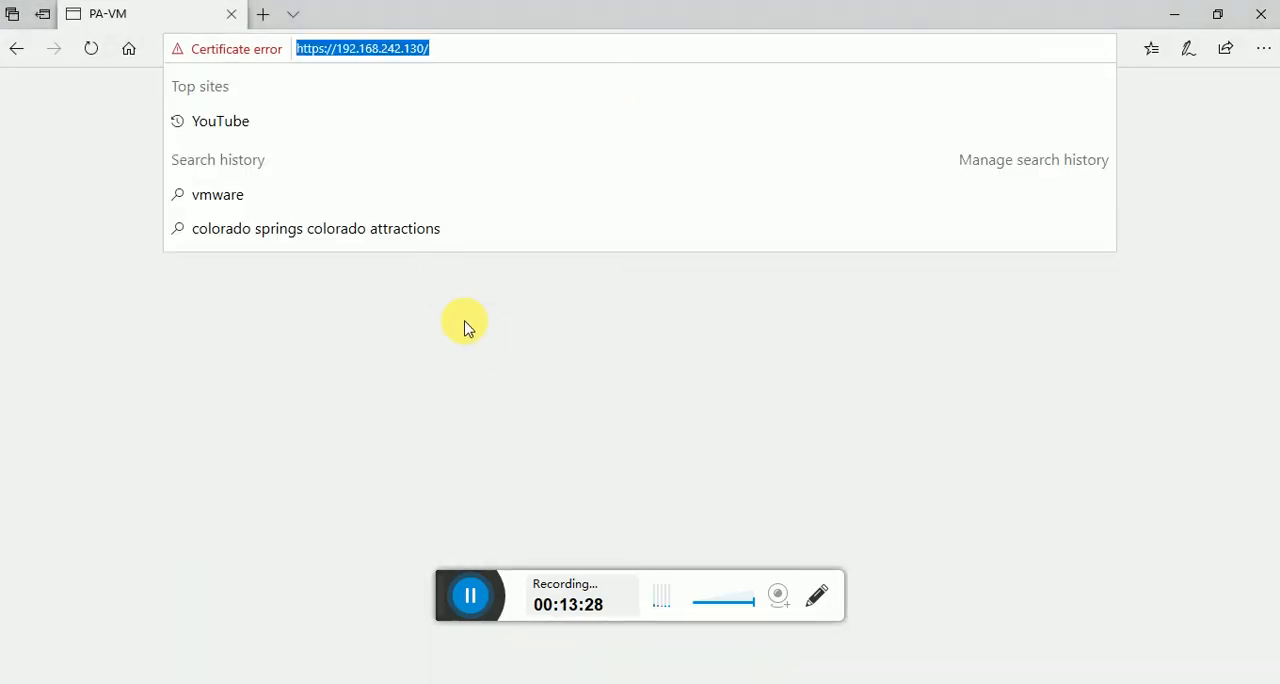
click(465, 328)
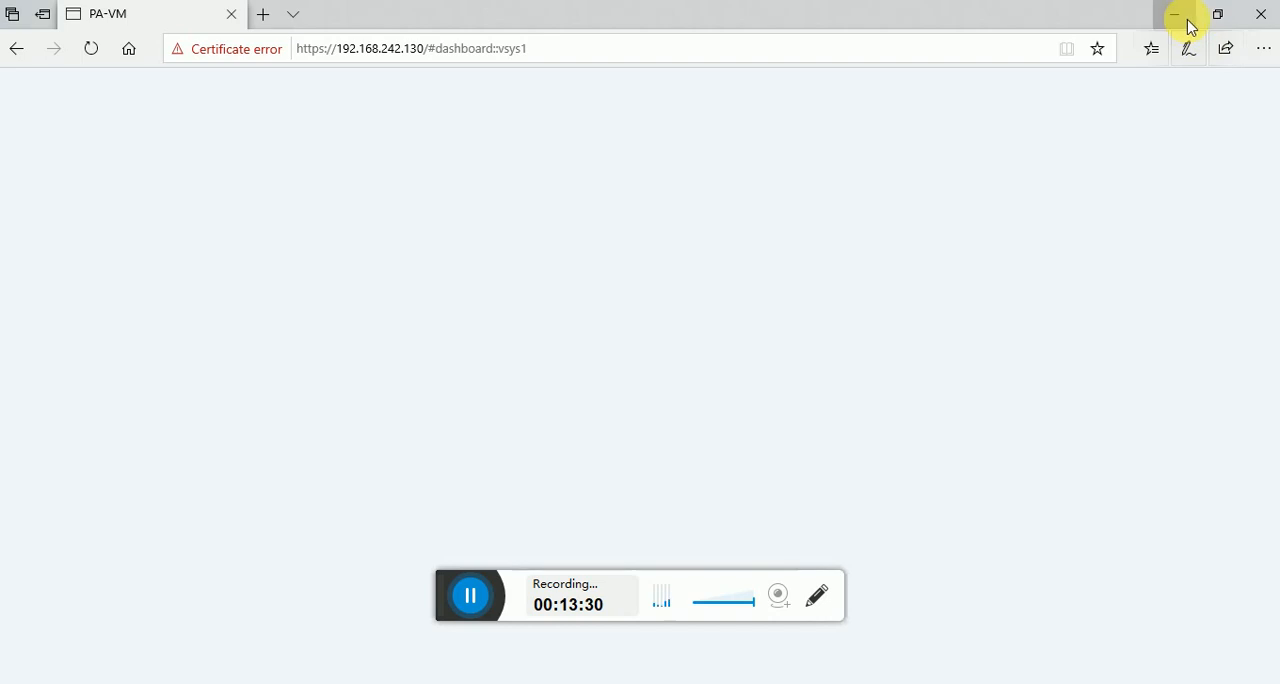
click(1175, 14)
Log in to the firewall's web interface in Chrome as admin with the account password, and acknowledge the default-credentials warning.
click(612, 287)
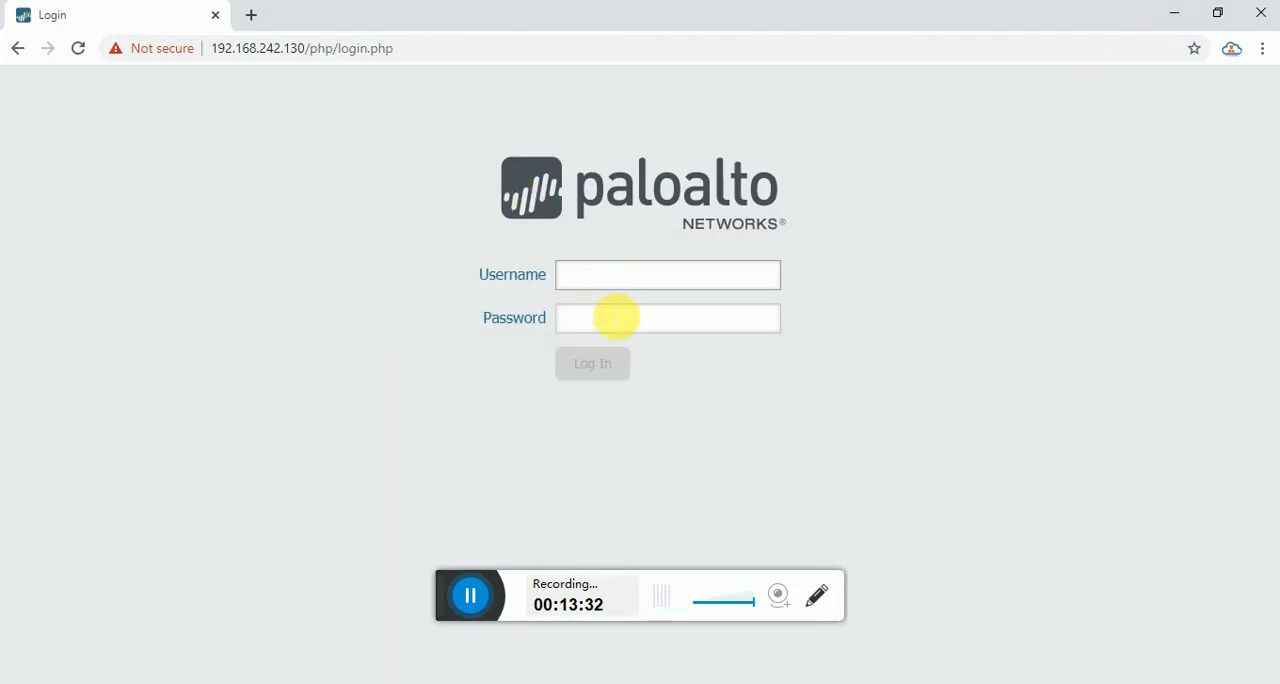
text(admin)
click(615, 318)
text(admin)
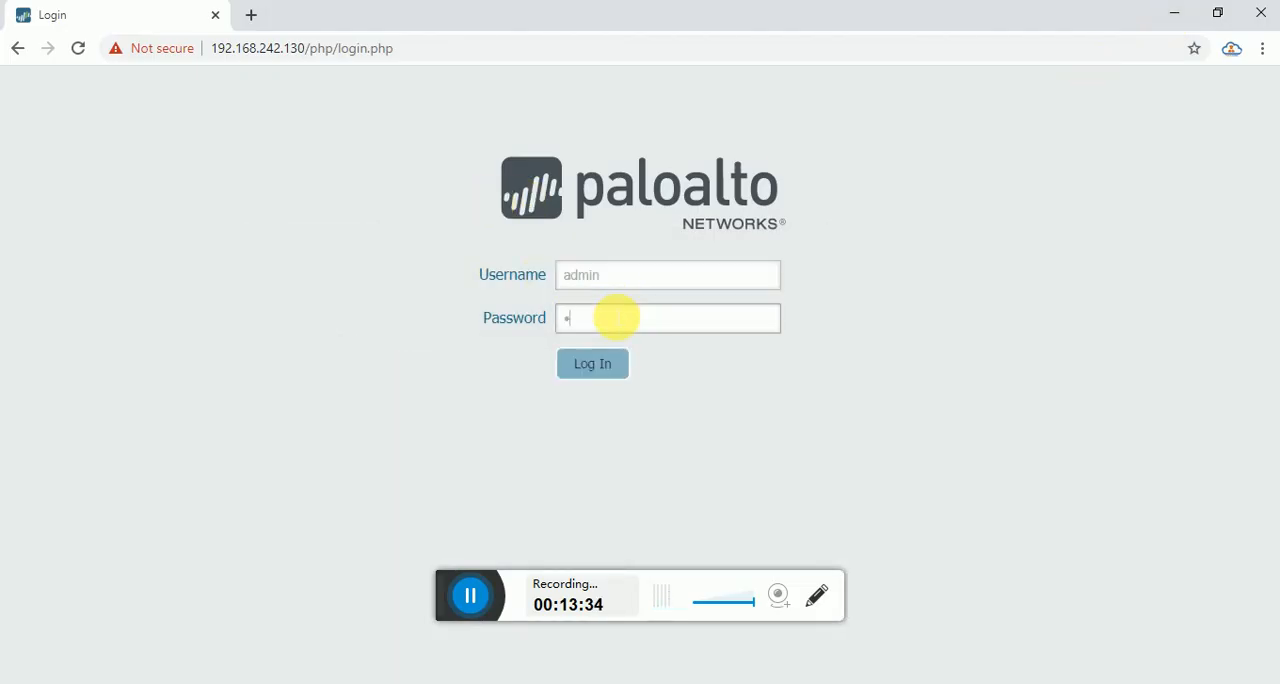
key(Return)
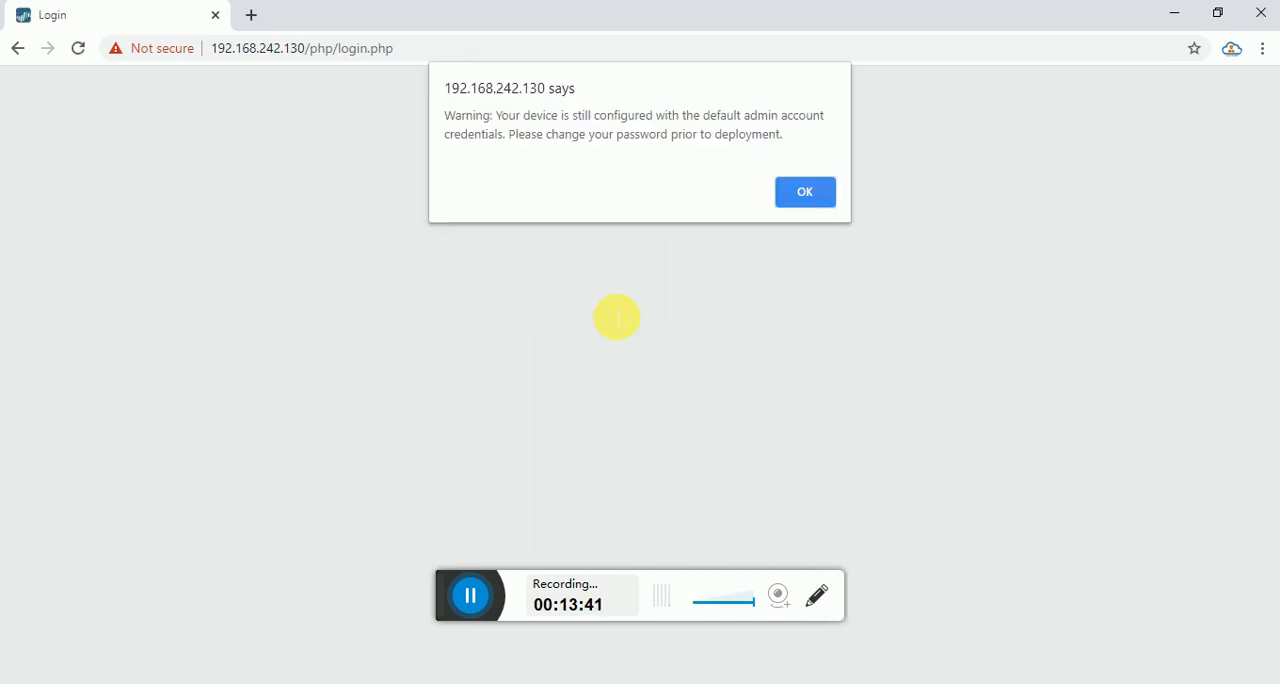
click(804, 193)
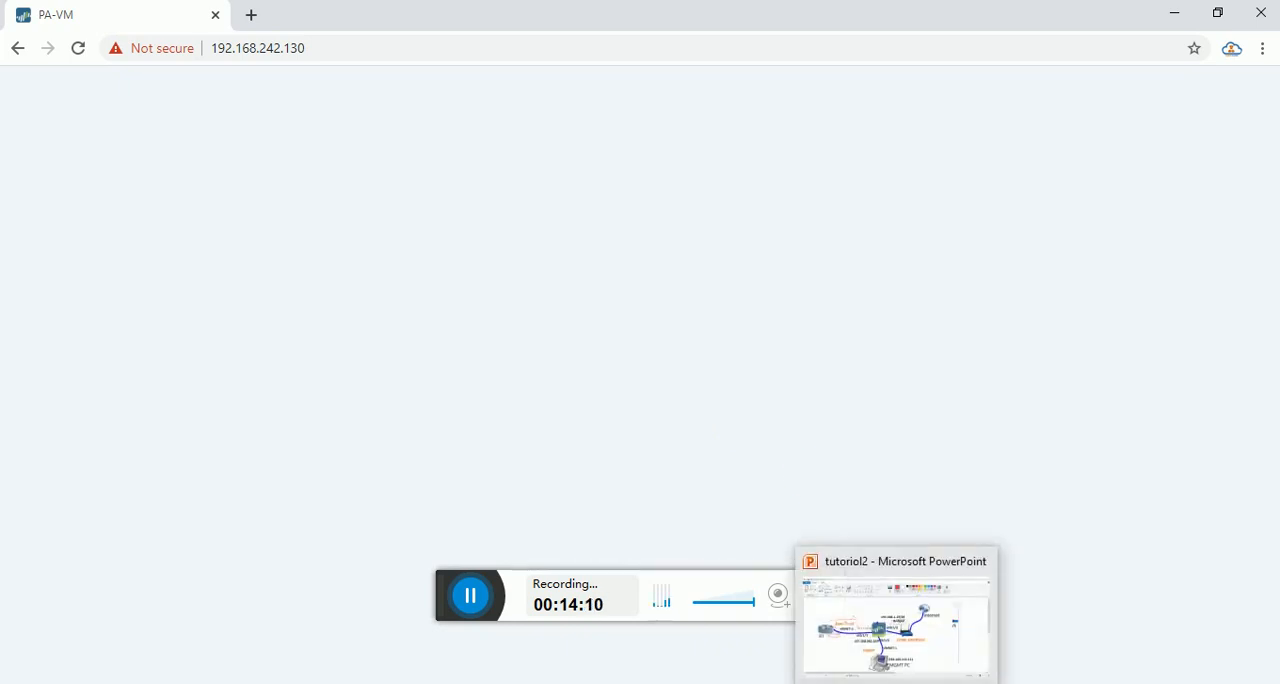
Switch to the topology diagram in Paint and mark the eth1/2 and Bridged labels in red.
click(740, 562)
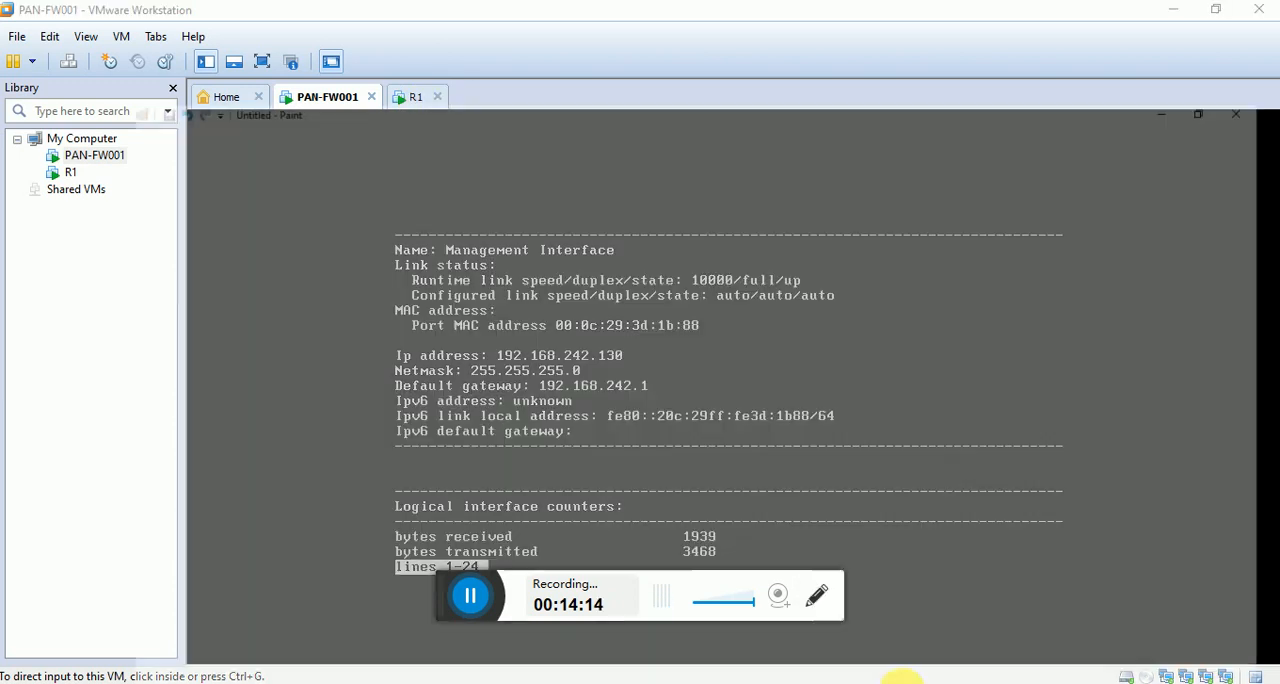
click(900, 676)
mouse_move(616, 366)
mouse_down()
mouse_move(651, 337)
mouse_move(625, 320)
mouse_move(570, 365)
mouse_move(600, 376)
mouse_up()
mouse_move(637, 311)
mouse_down()
mouse_move(700, 292)
mouse_move(594, 294)
mouse_move(608, 316)
mouse_up()
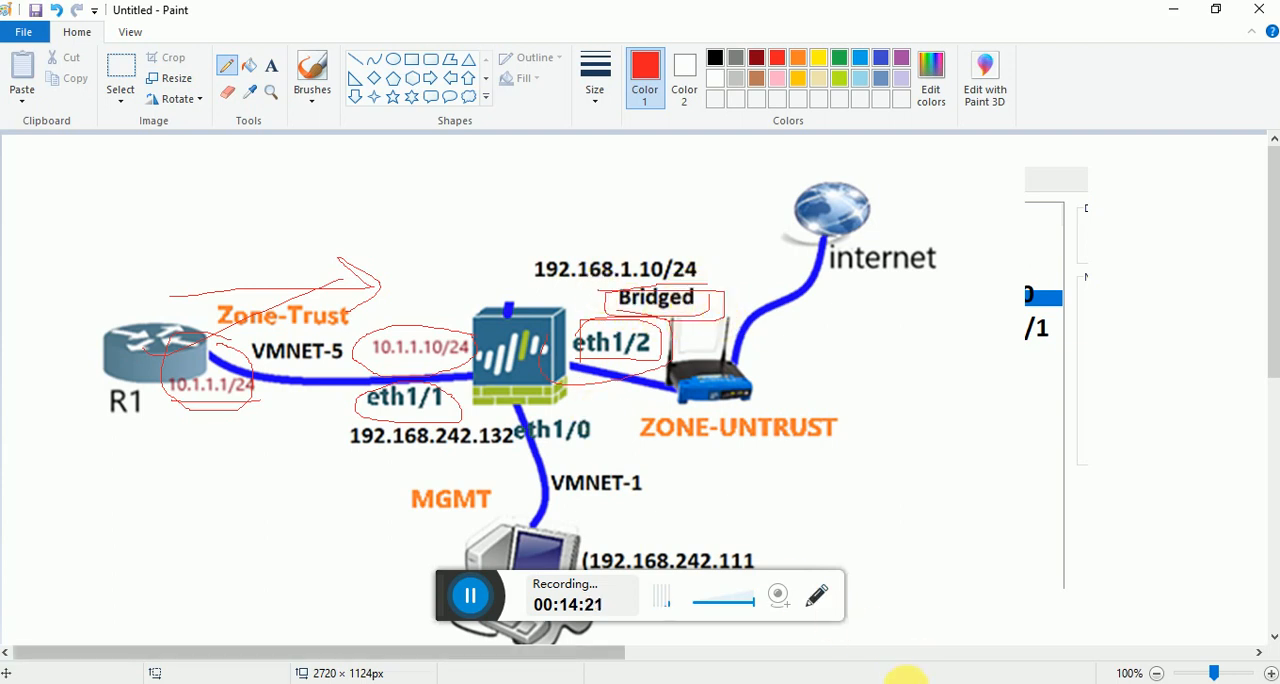
In VMware Workstation, check Network Adapter 3 in PAN-FW001's settings, then examine VMnet0's bridging in the Virtual Network Editor.
mouse_move(792, 680)
click(790, 577)
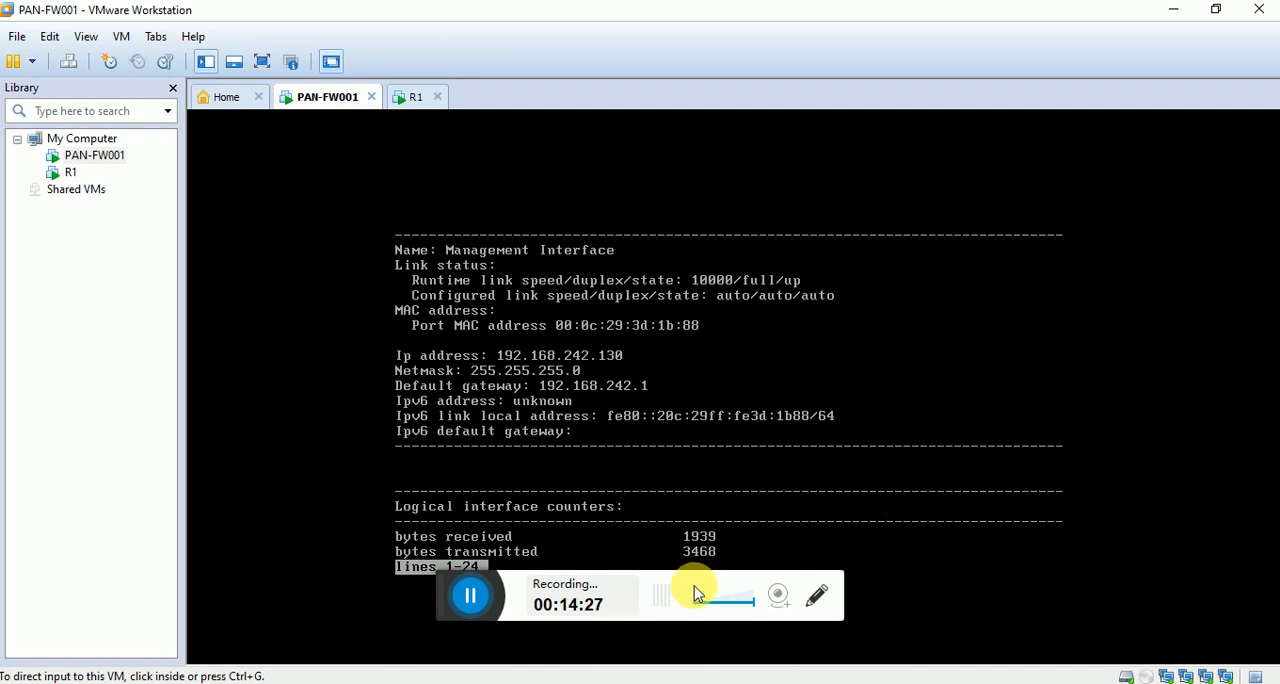
key(ctrl+d)
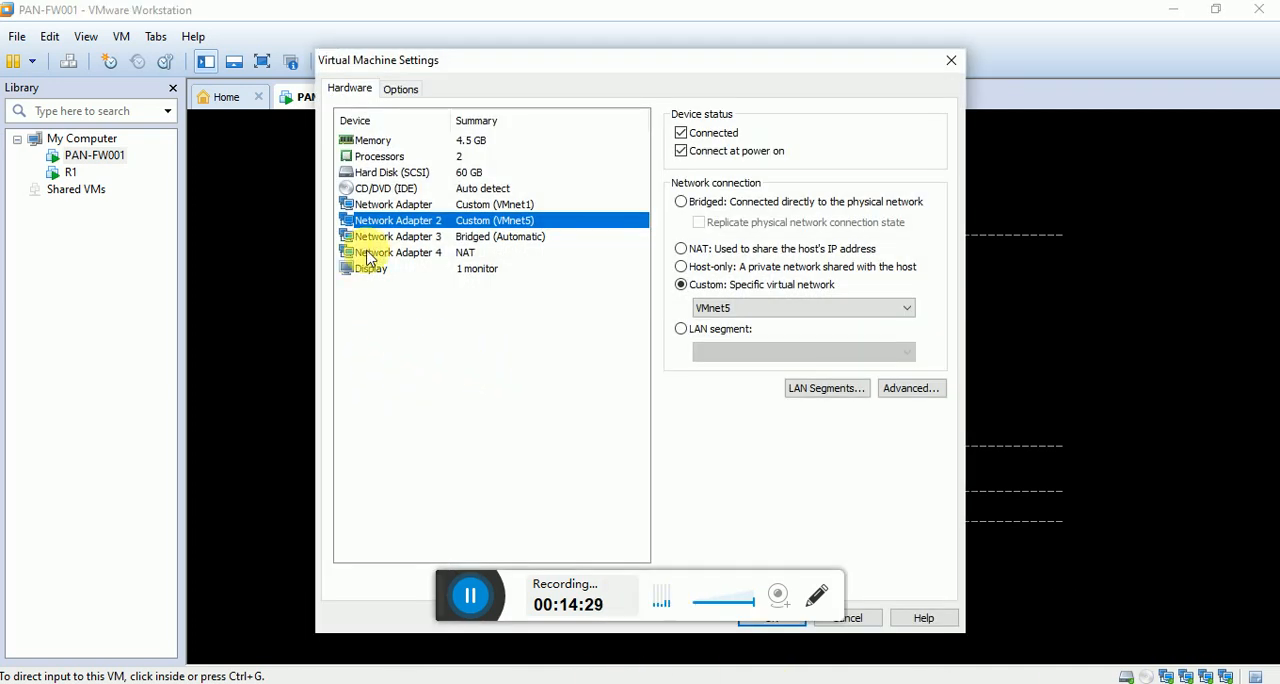
click(385, 238)
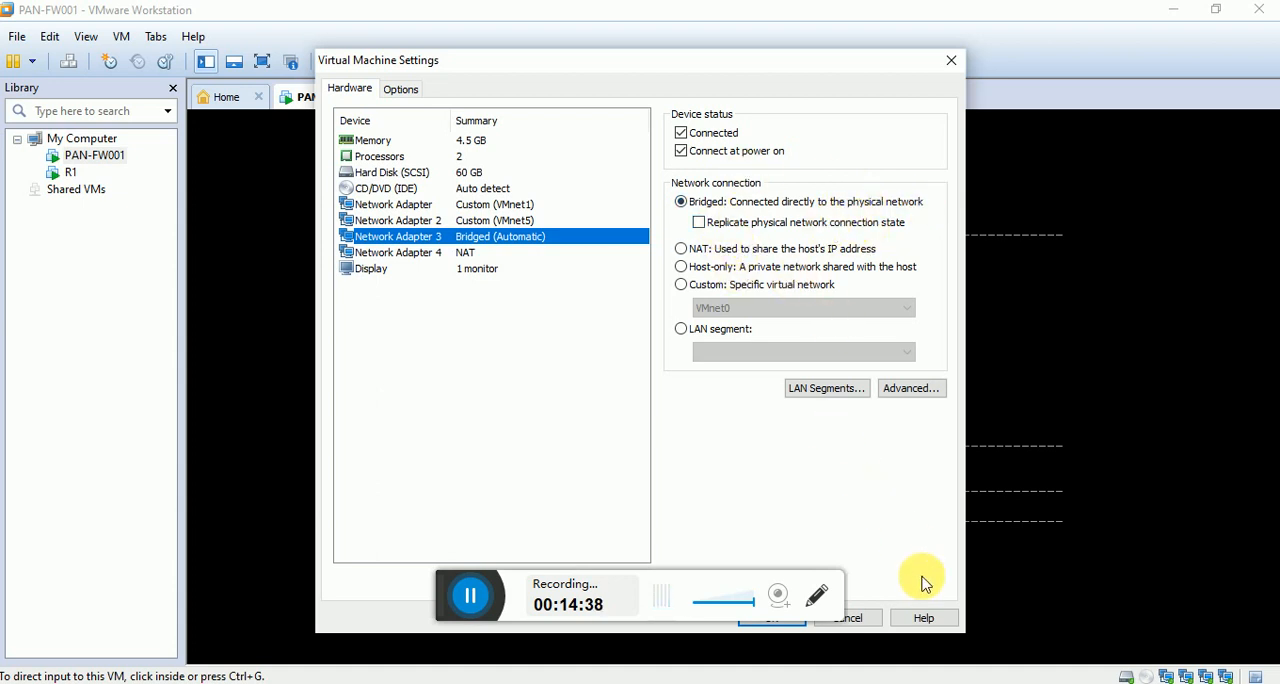
click(872, 622)
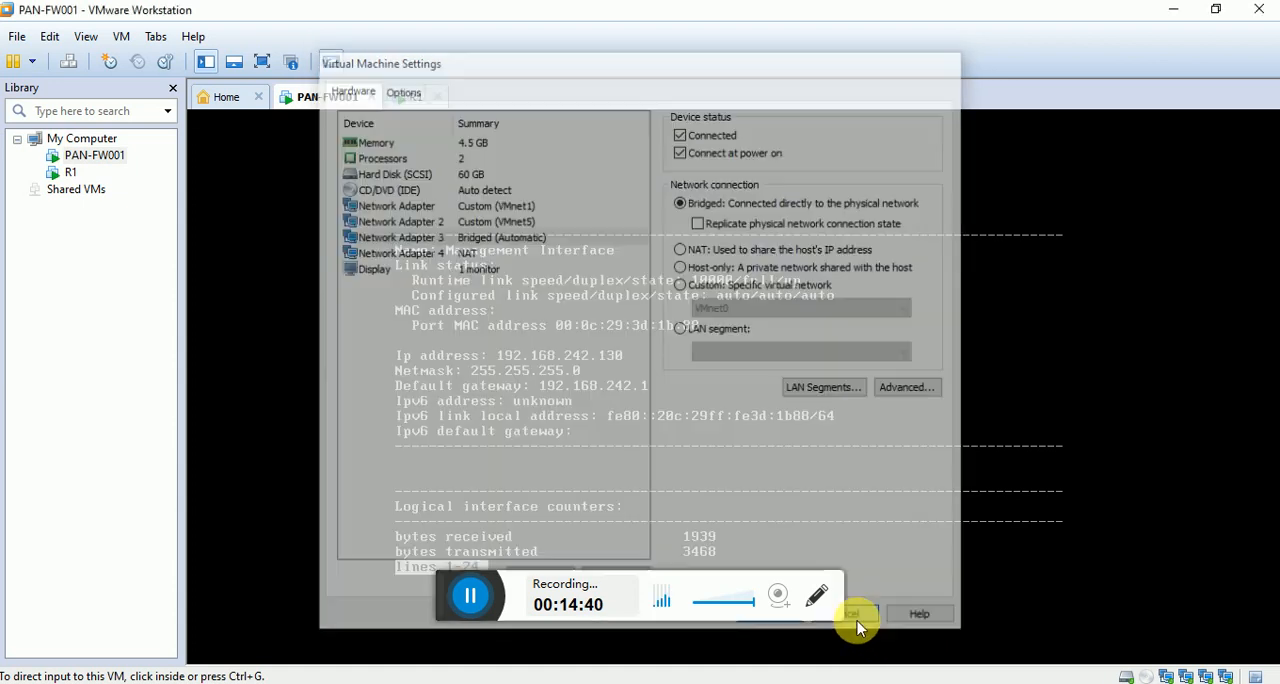
click(47, 37)
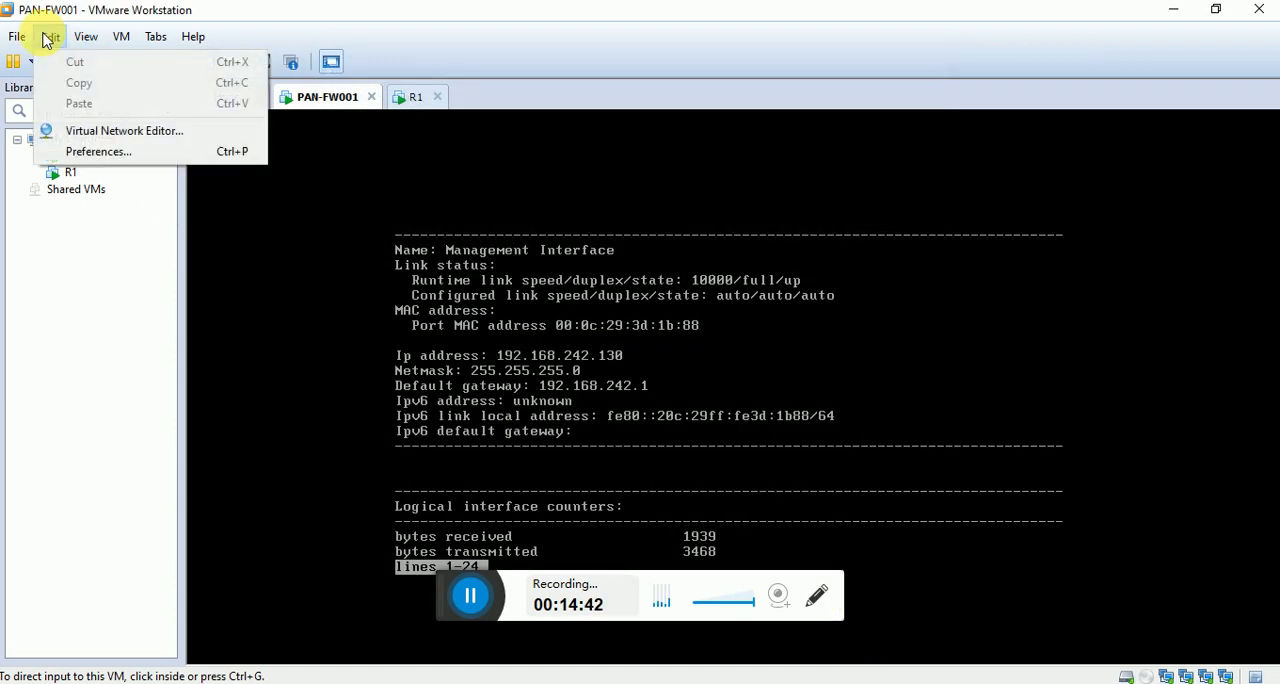
click(102, 131)
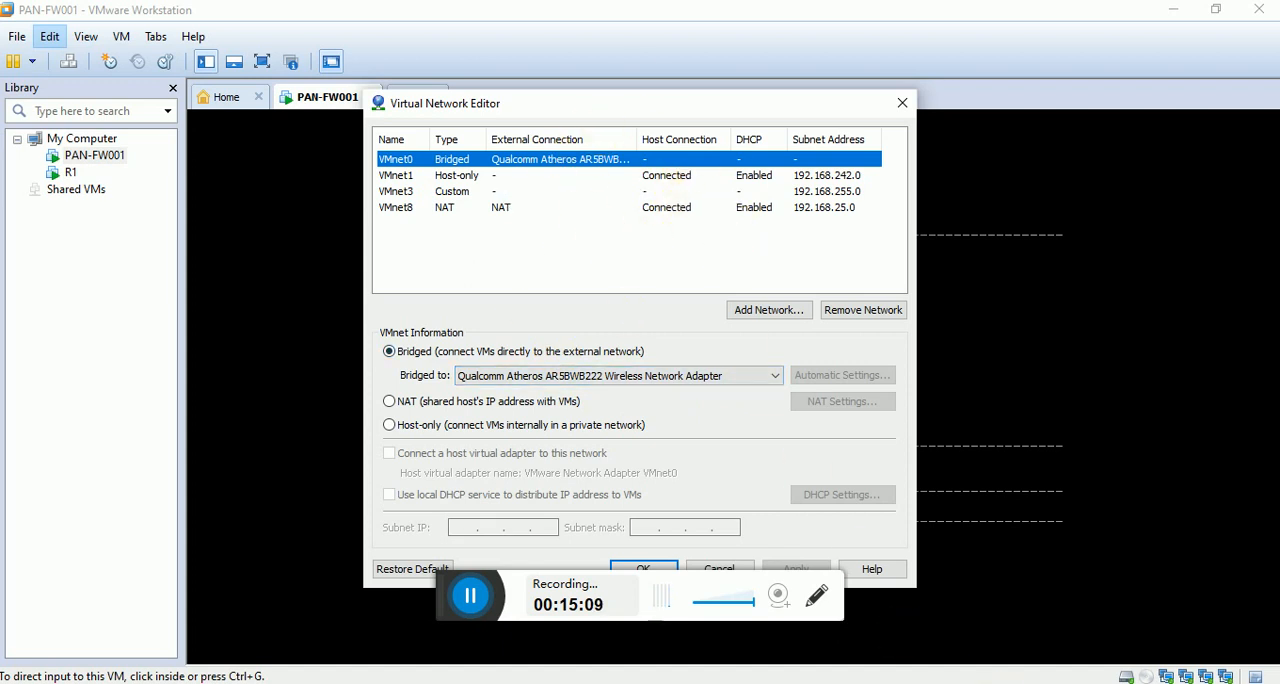
Open the Windows network settings and bring up the Network Connections window.
mouse_move(912, 680)
right_click(1143, 677)
click(1120, 678)
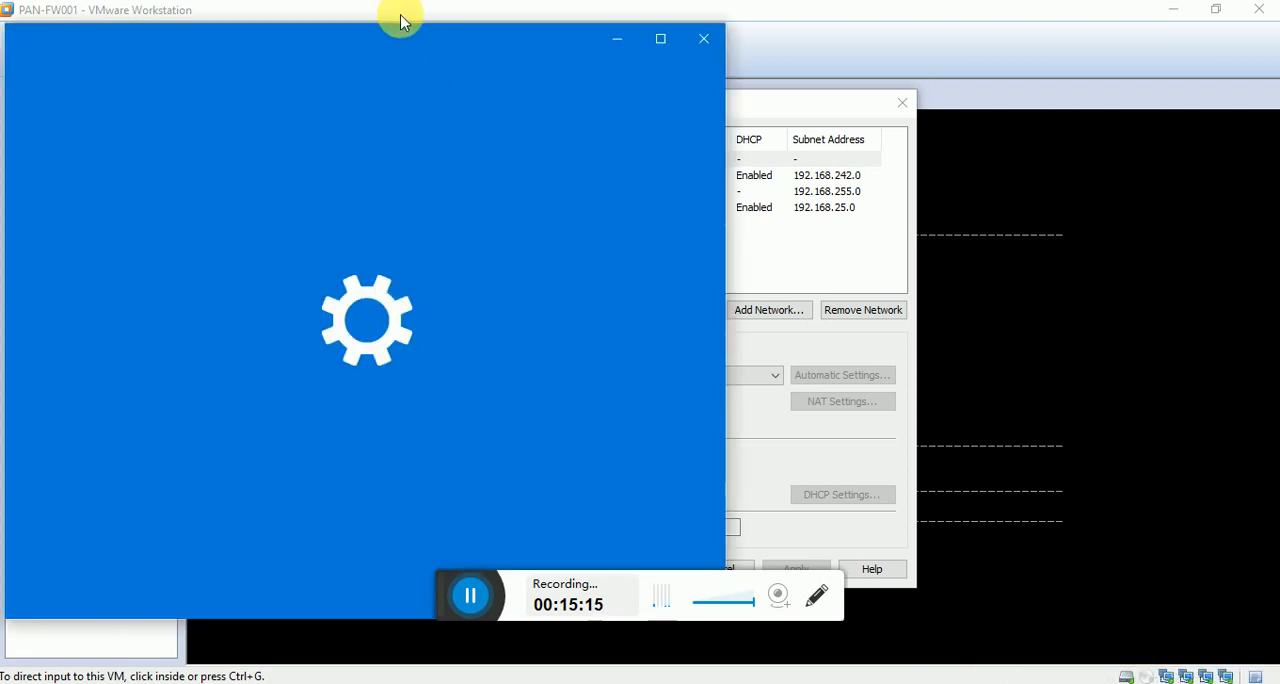
drag(406, 43, 586, 63)
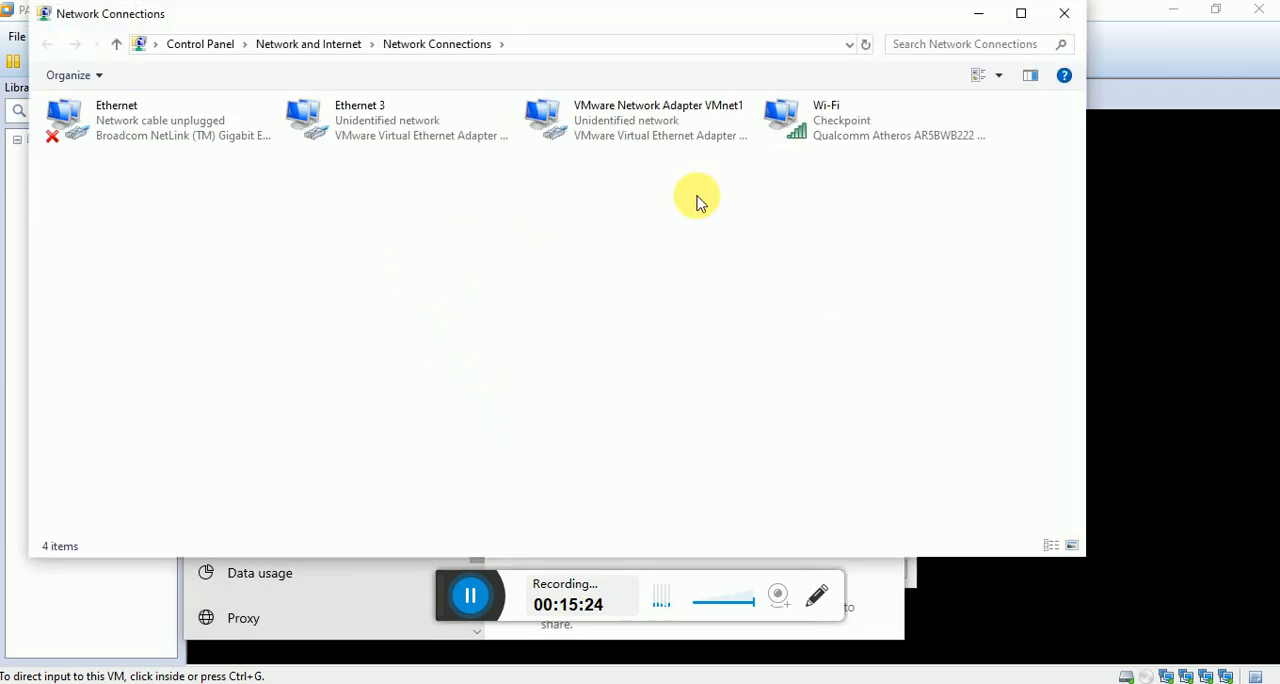
Check the Wi-Fi adapter's Internet Protocol Version 4 properties and cancel both dialogs.
right_click(831, 139)
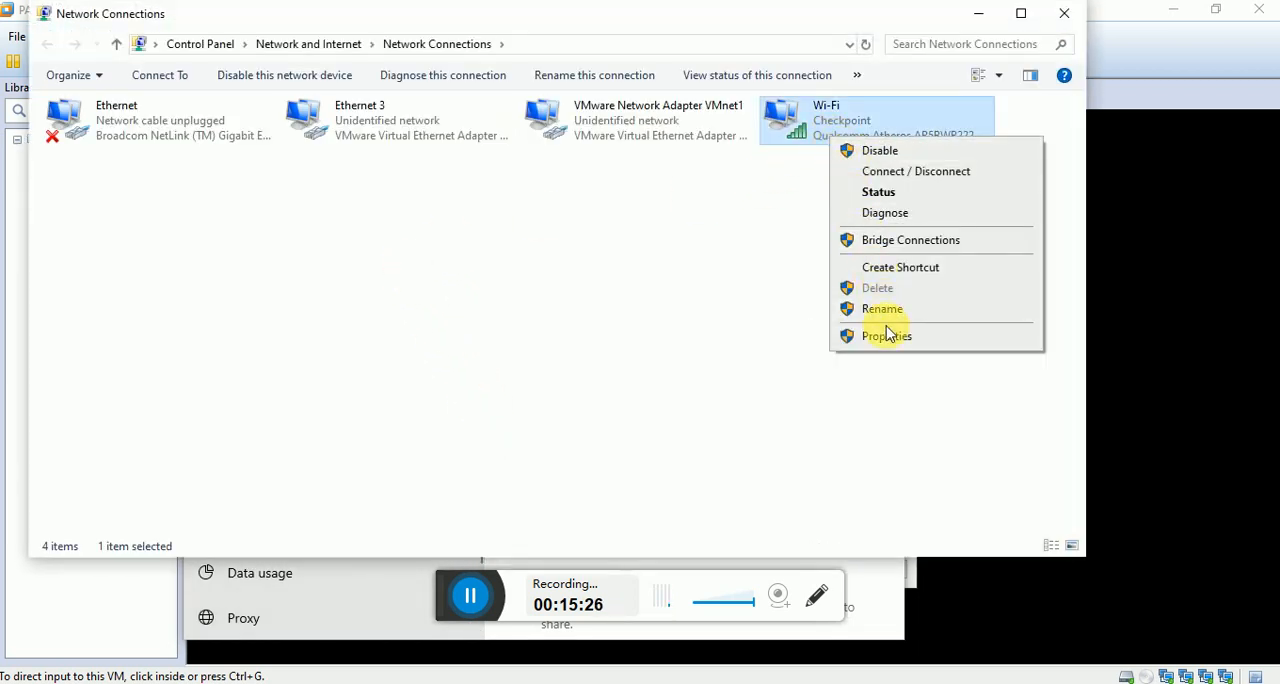
click(889, 336)
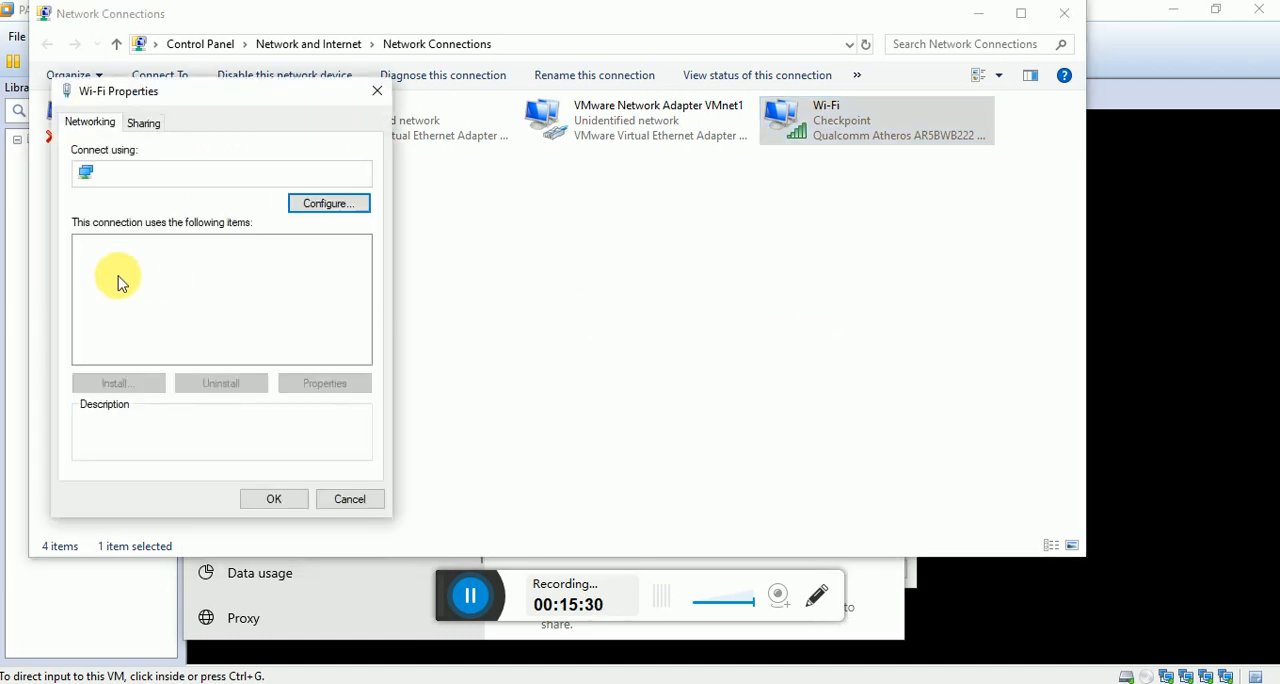
click(250, 308)
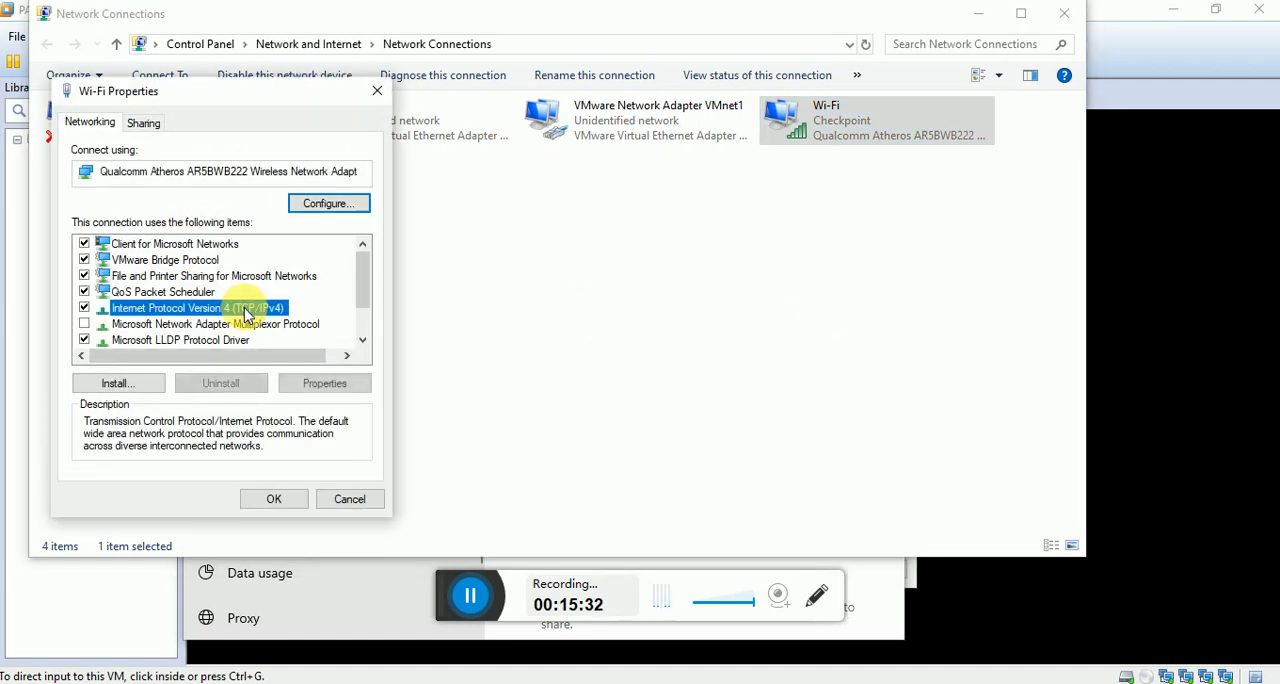
click(292, 385)
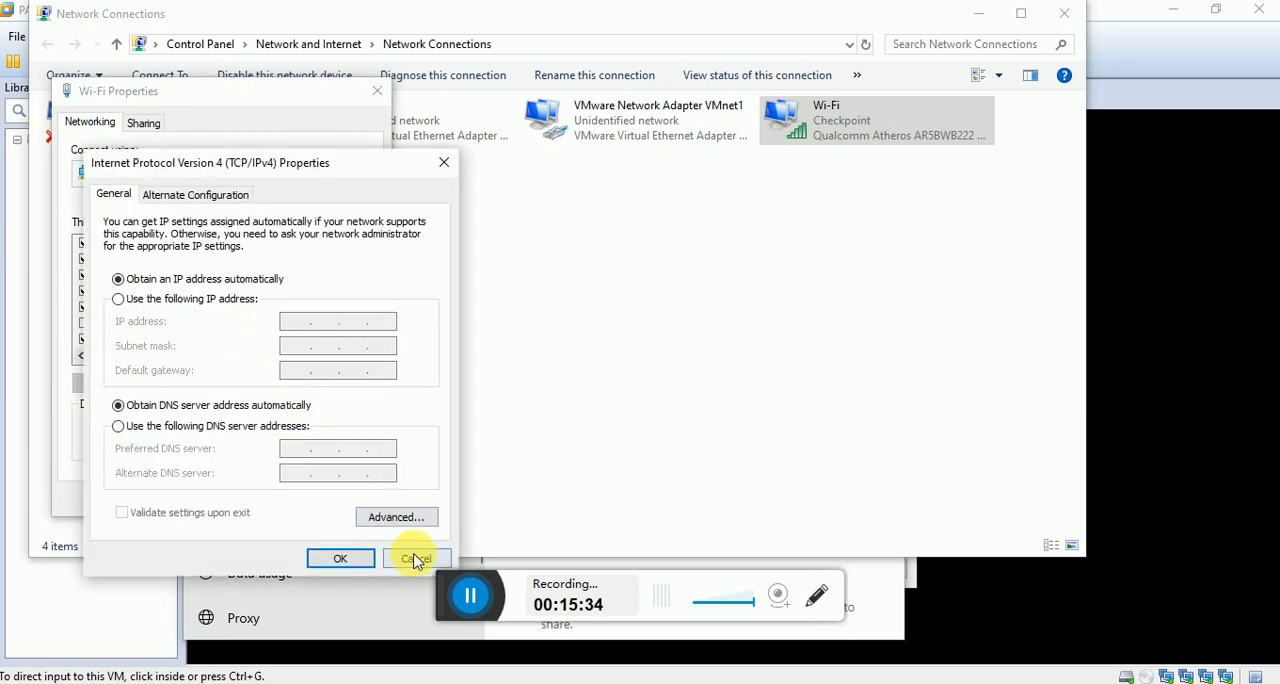
click(415, 558)
click(349, 499)
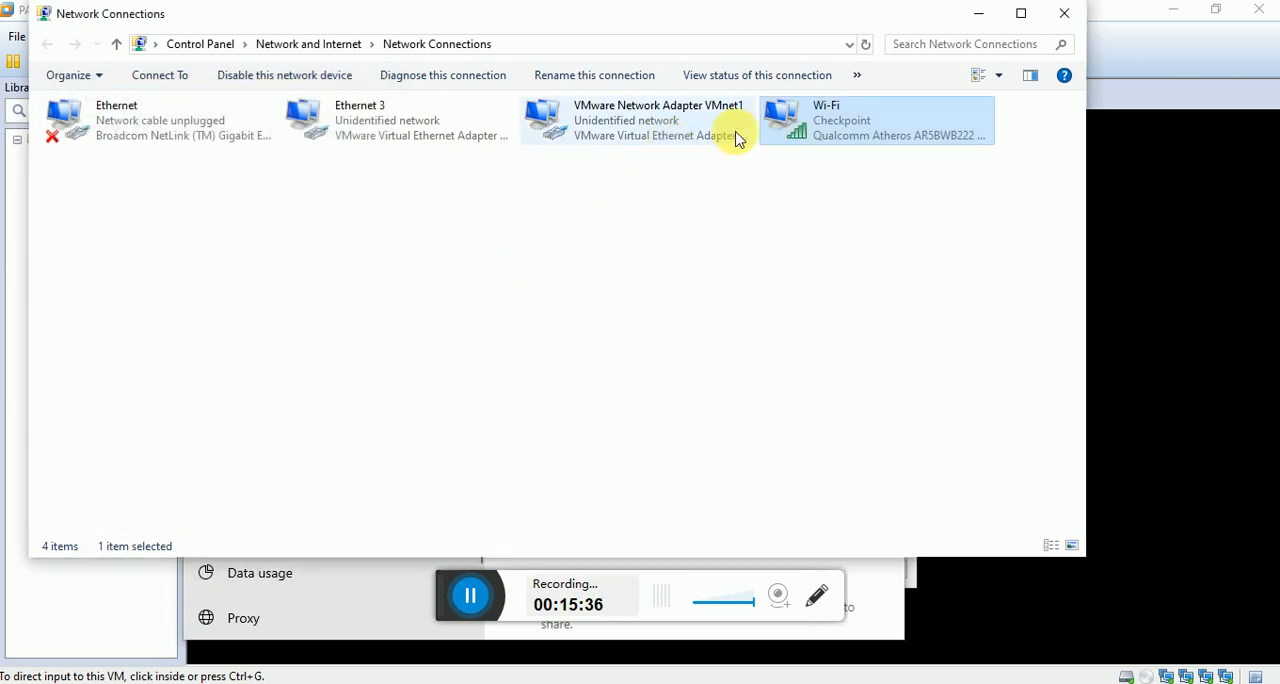
View the Wi-Fi connection's network details and highlight its IPv4 address entry.
double_click(811, 115)
click(518, 375)
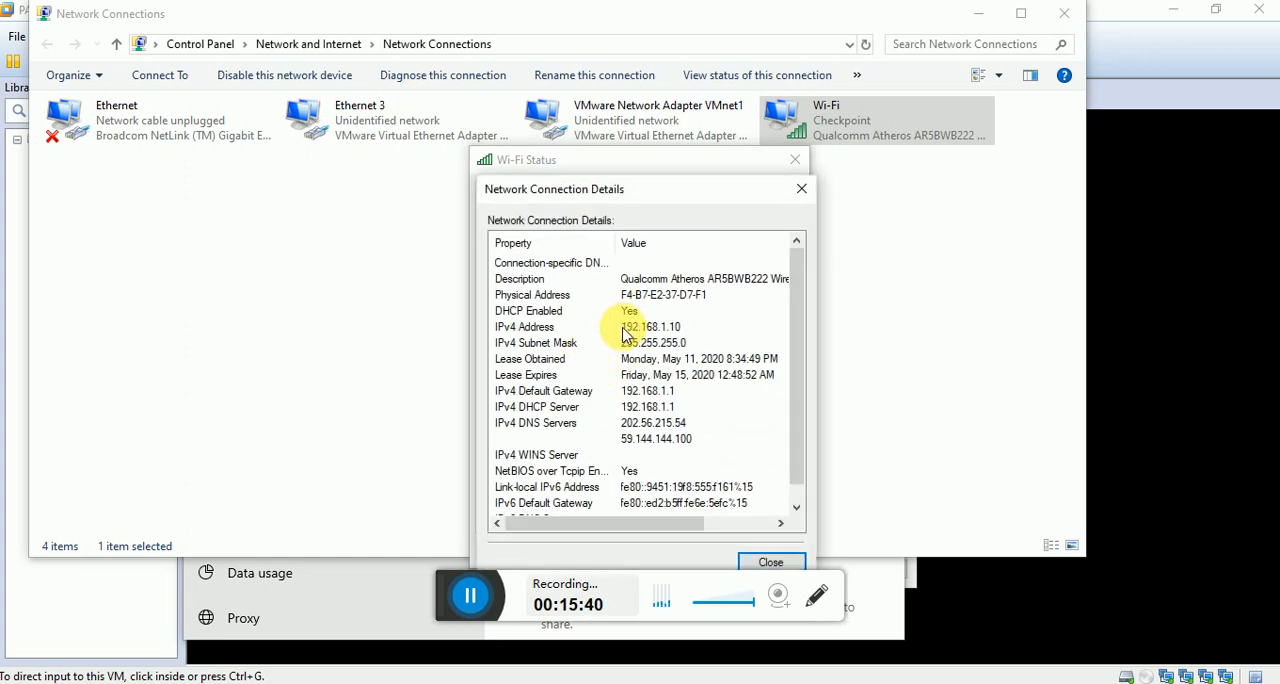
click(623, 329)
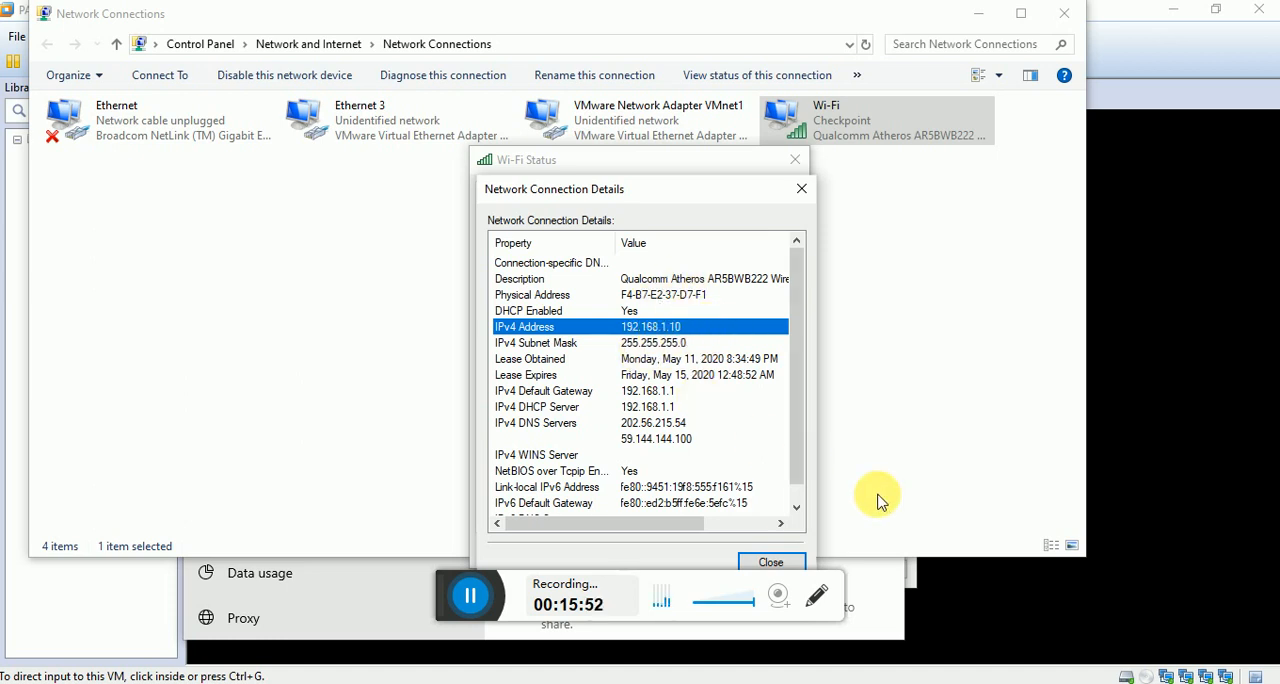
Switch to the Paint topology diagram and circle the firewall's eth1/2 label again in red.
mouse_move(950, 682)
click(950, 625)
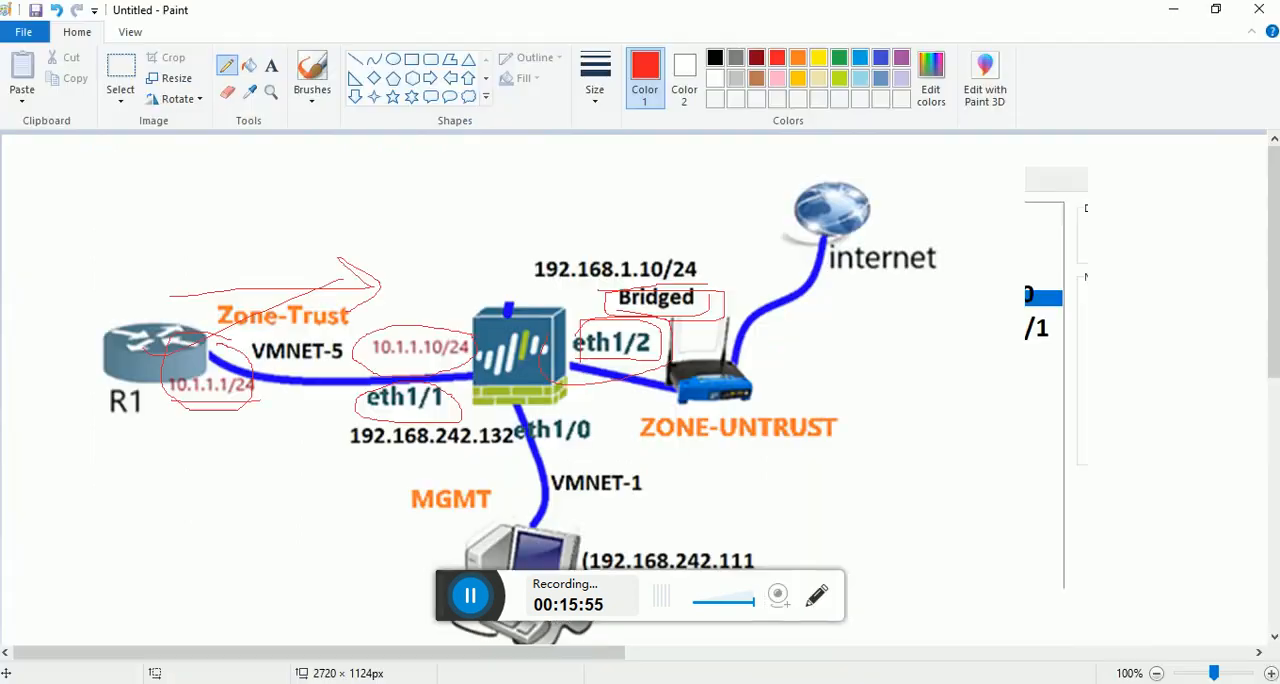
mouse_move(667, 340)
mouse_down()
mouse_move(588, 350)
mouse_move(676, 336)
mouse_up()
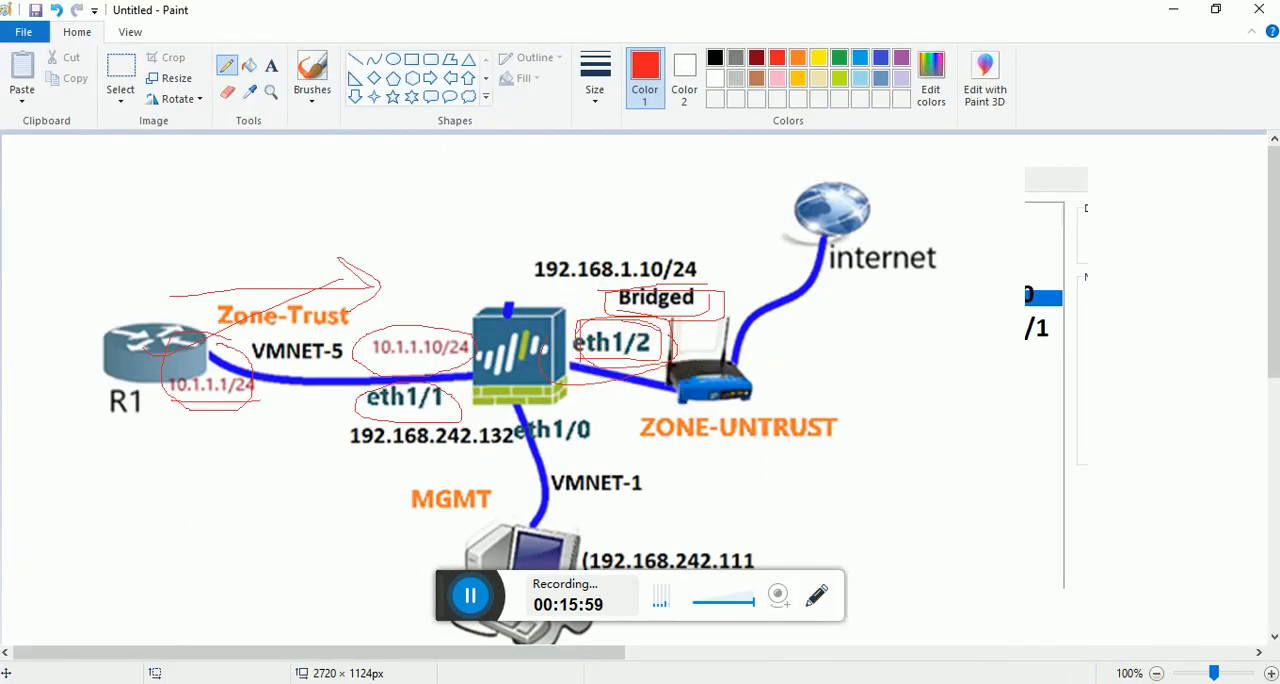
Return to the firewall's web interface in Chrome and close the PAN-OS 8.1 welcome message.
click(940, 680)
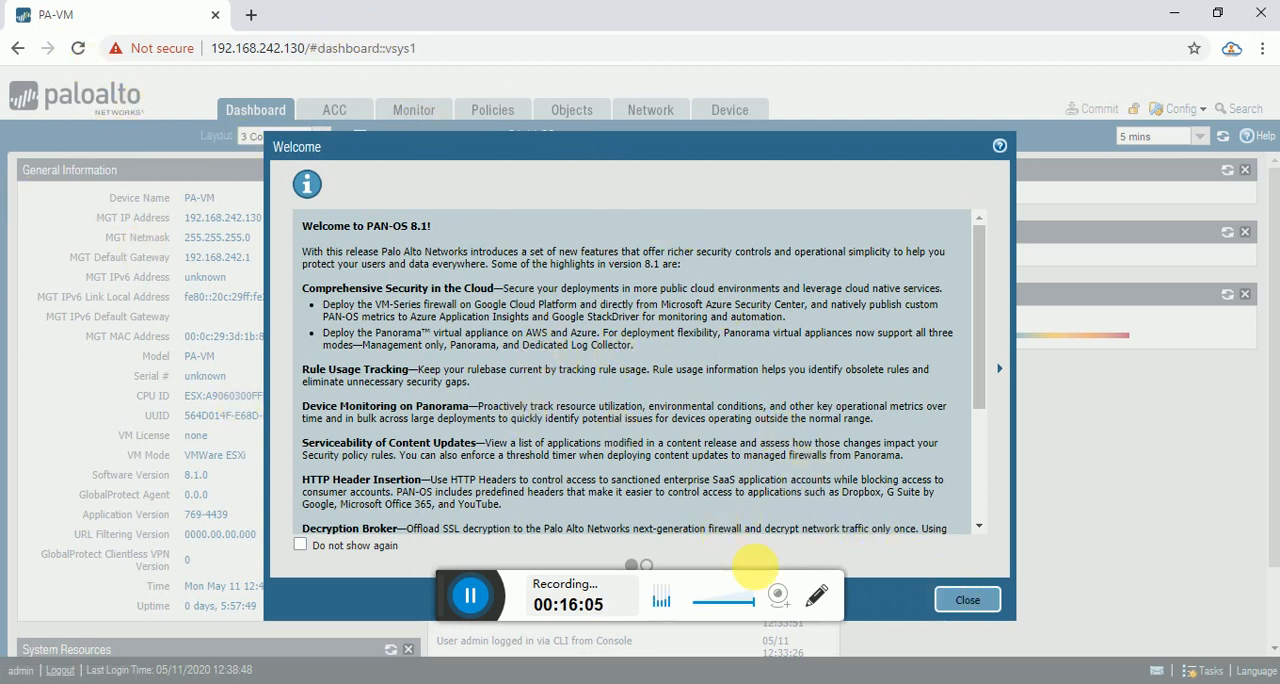
click(966, 600)
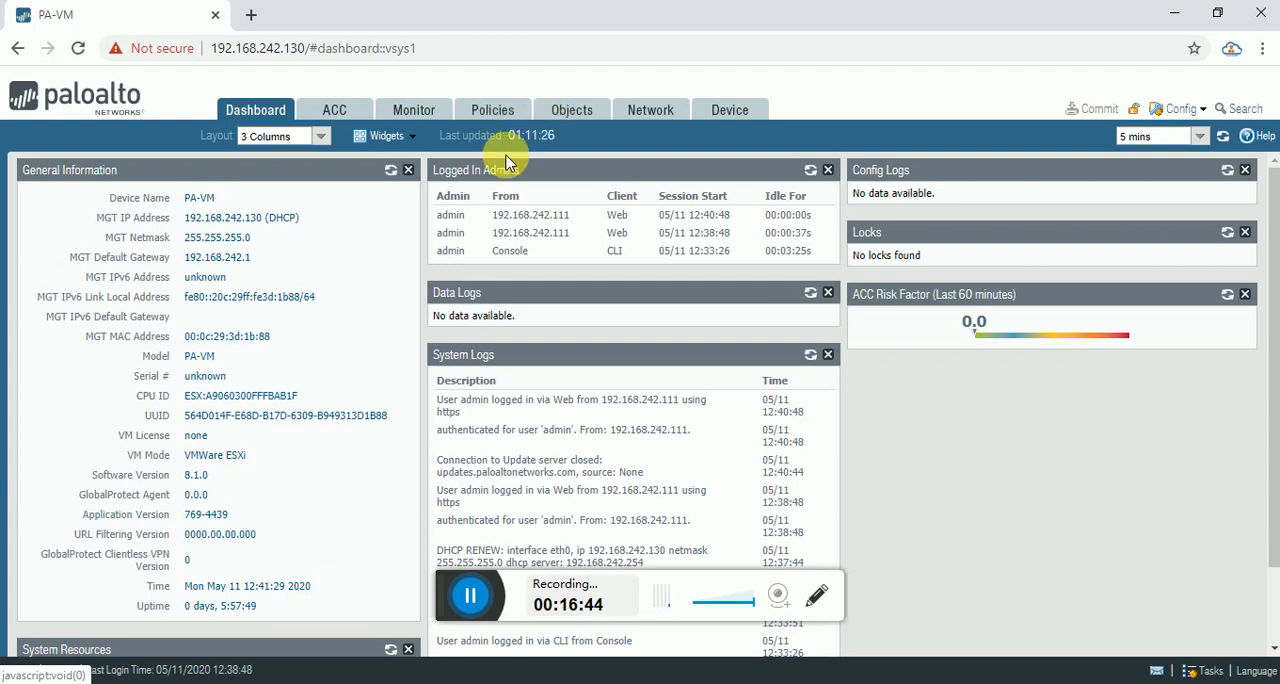
View the firewall's Ethernet interfaces list and go back to the Dashboard.
click(648, 112)
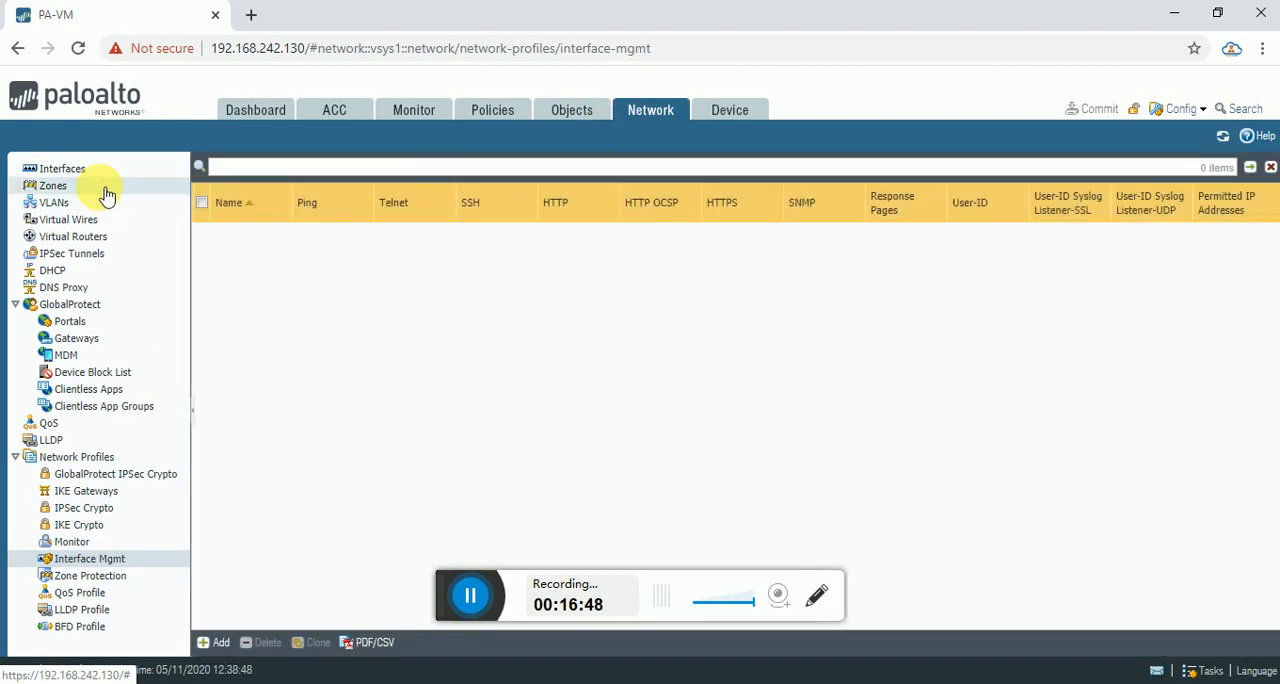
click(100, 170)
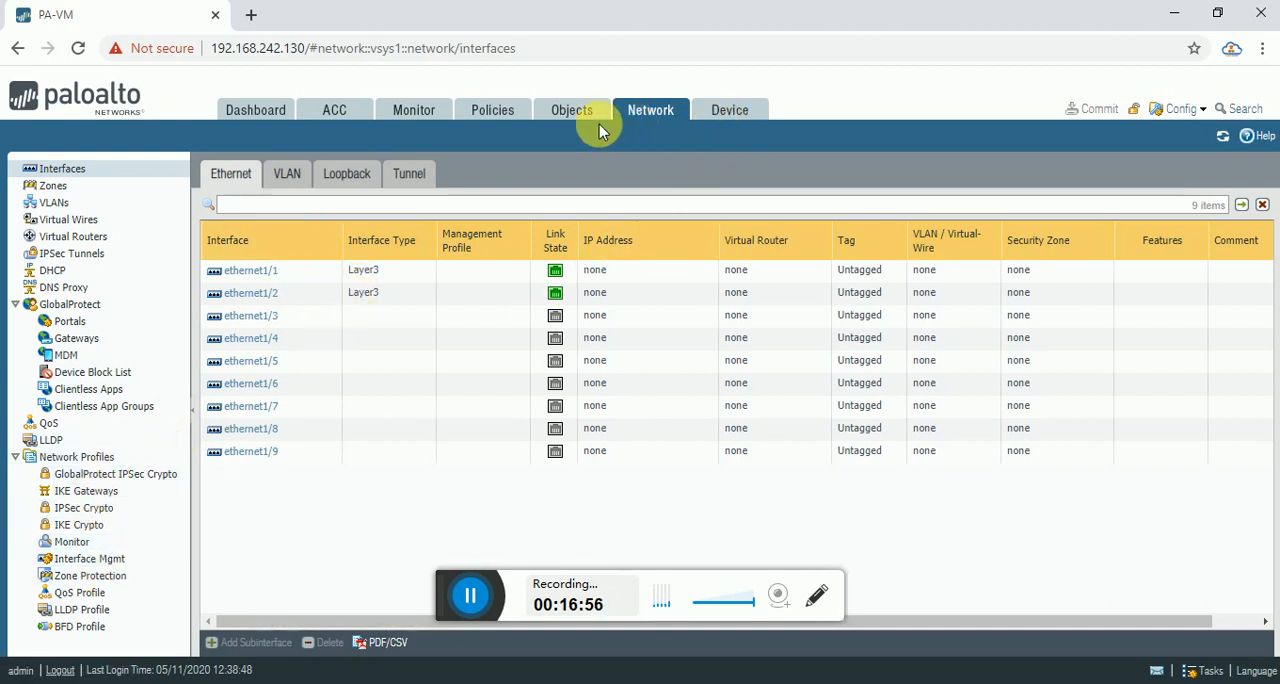
click(264, 121)
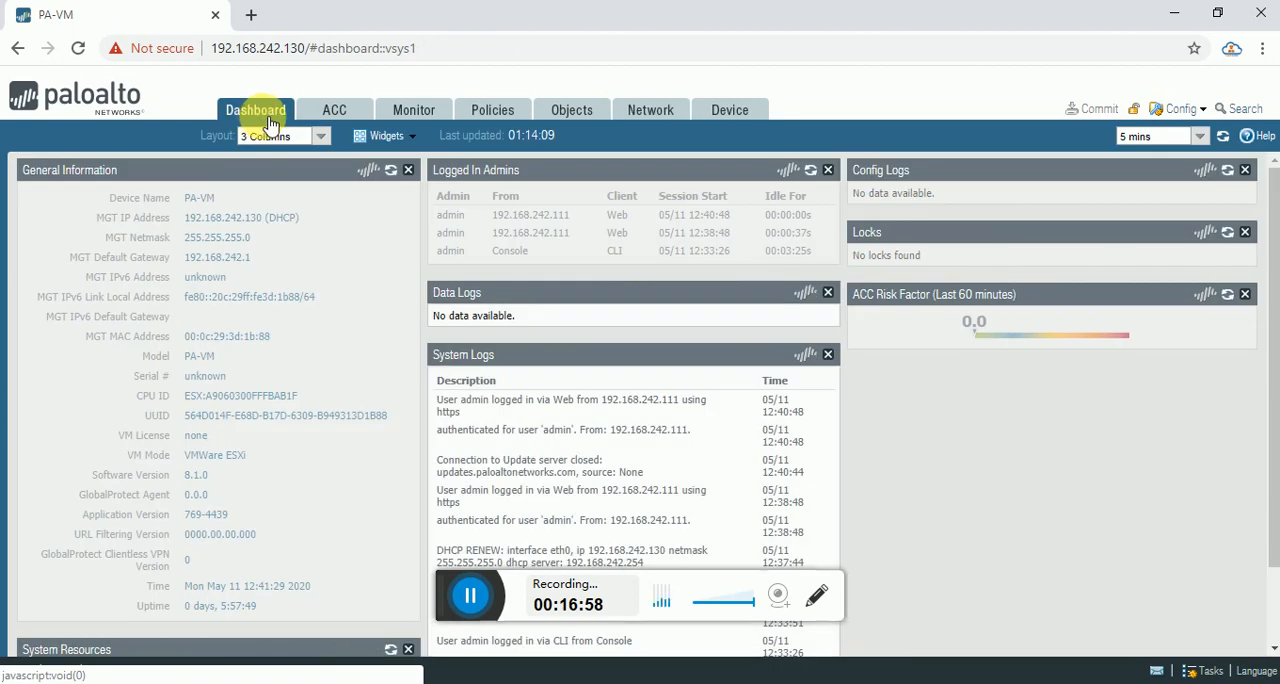
Review the Management interface settings in the device setup and close them without changes.
click(727, 119)
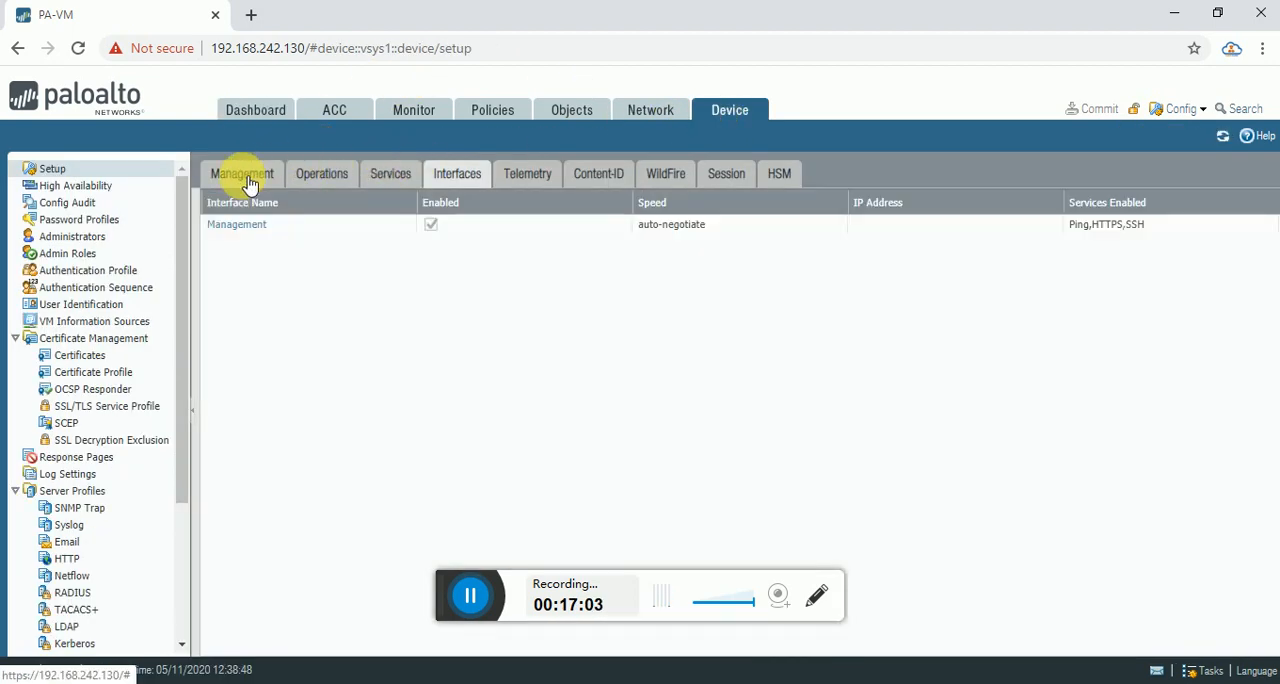
click(243, 182)
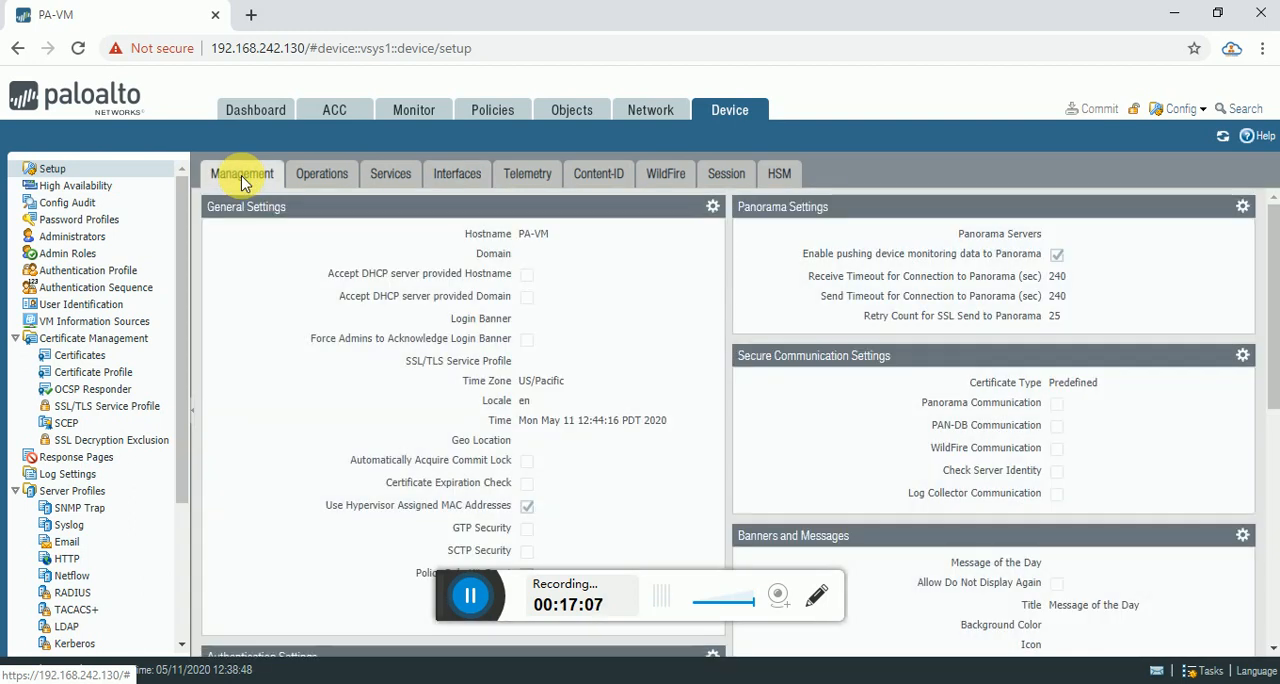
click(455, 175)
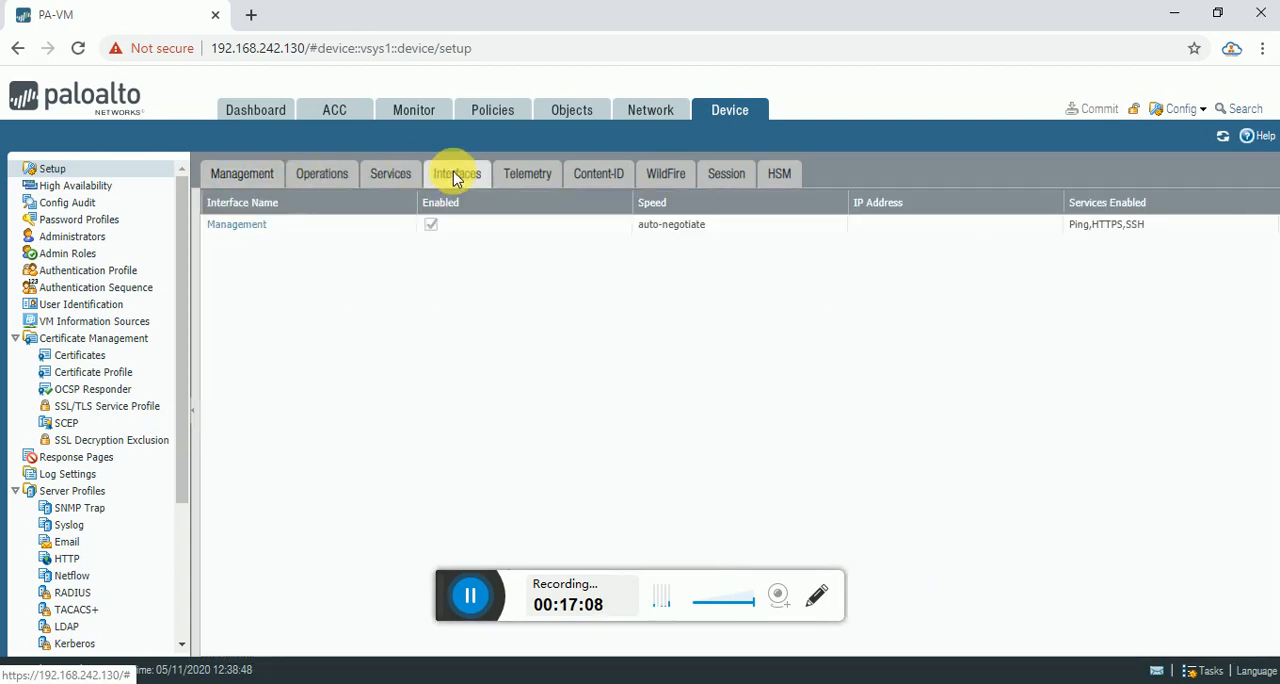
click(258, 231)
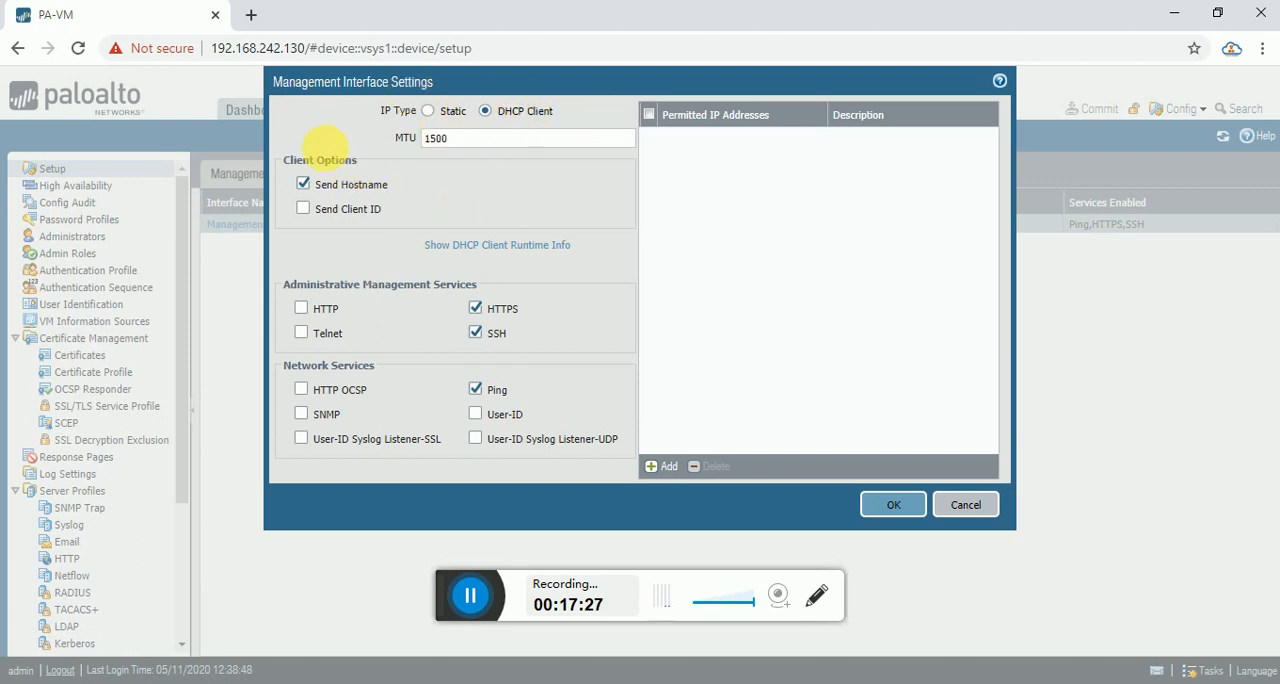
click(970, 505)
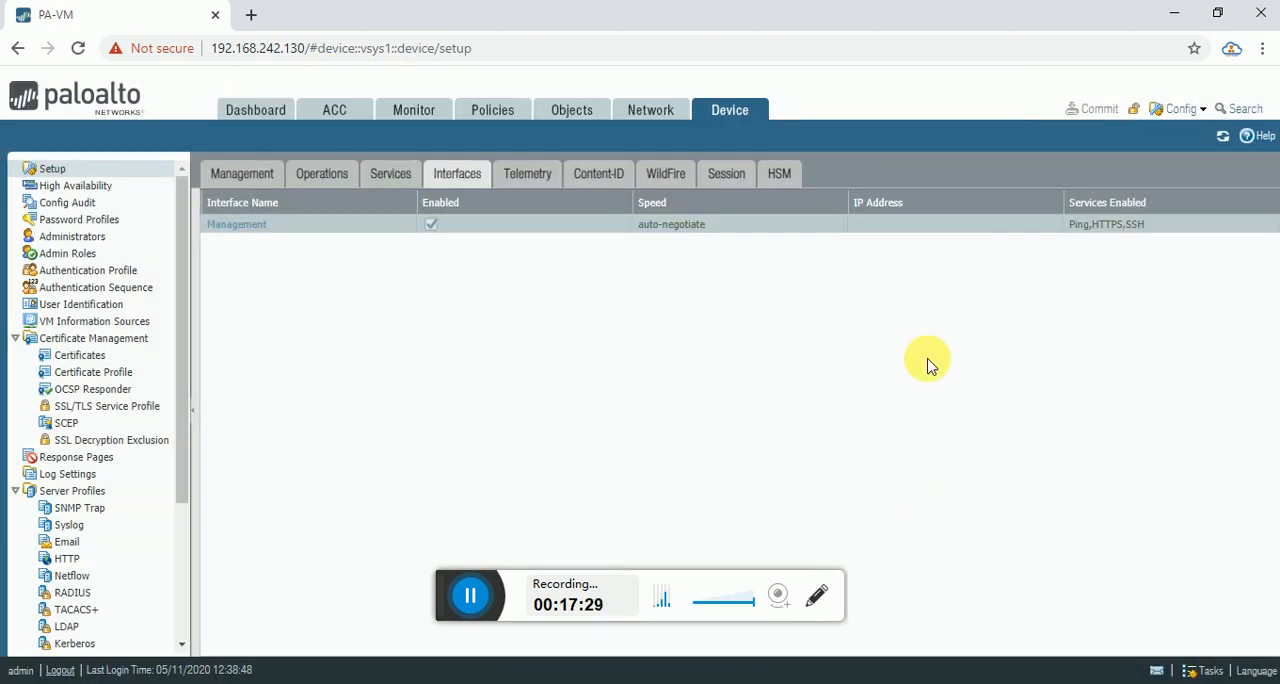
View the firewall's Ethernet interfaces, outline 10.1.1.10/24 in red on the Paint topology diagram, and return to Chrome.
click(630, 110)
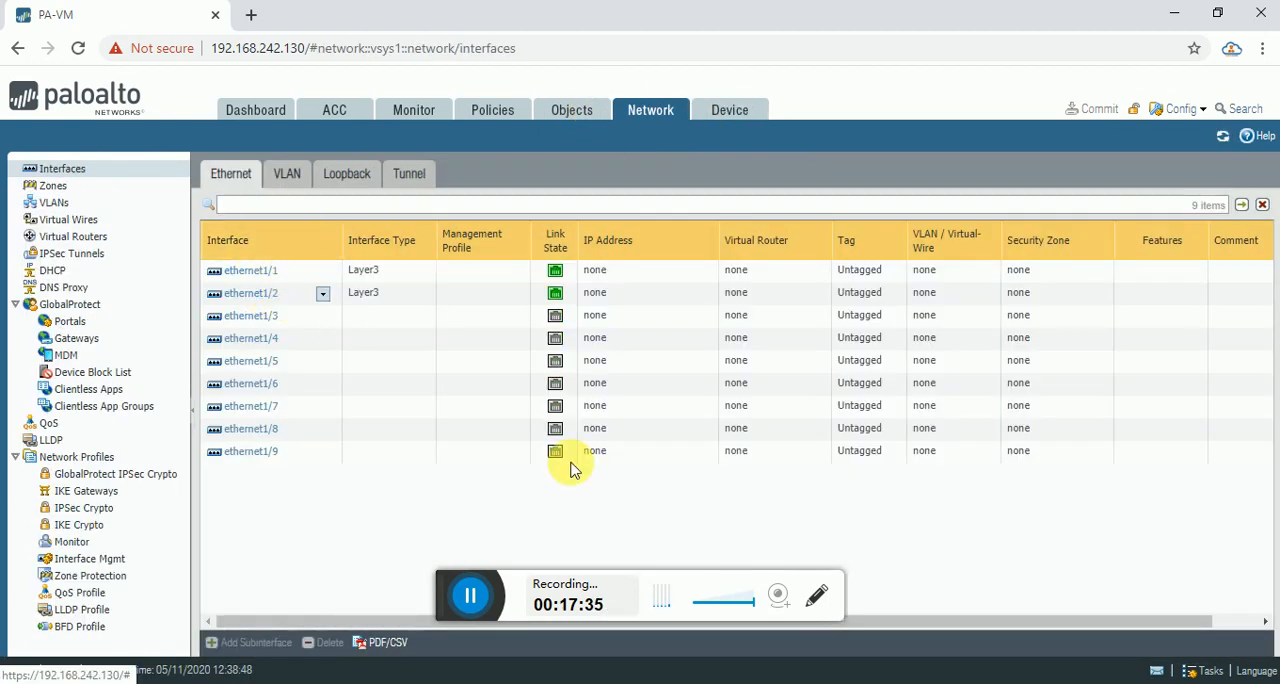
key(alt+Tab)
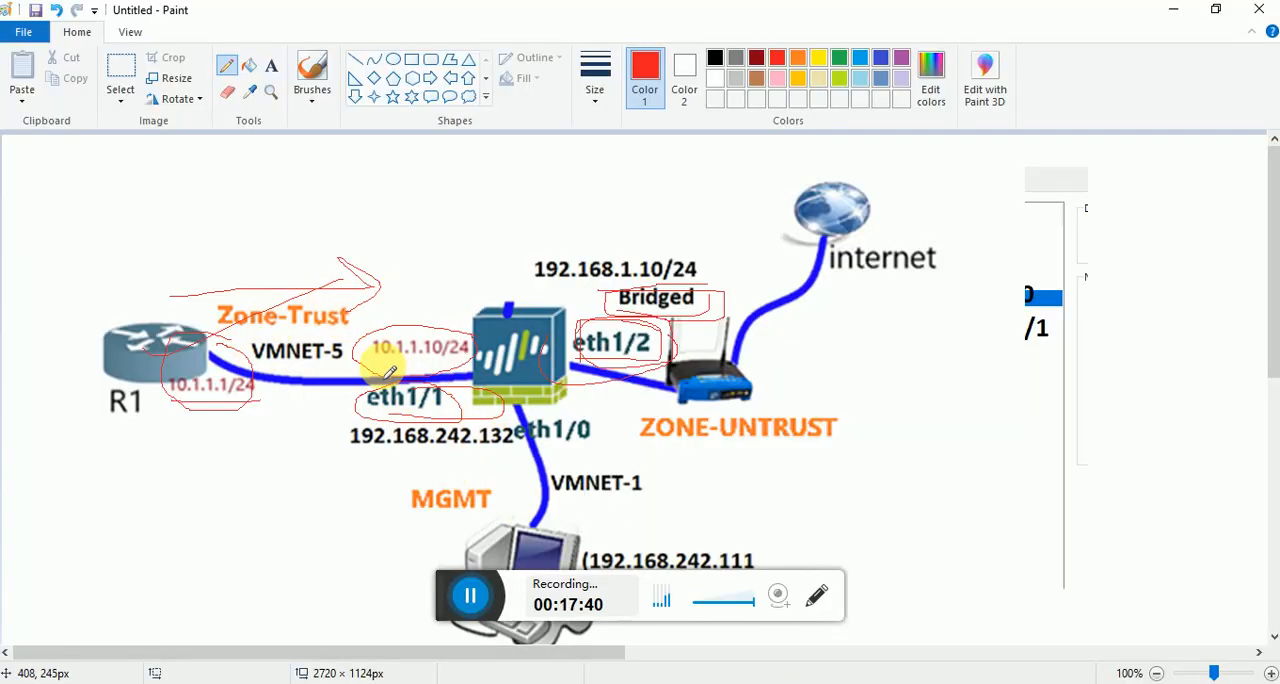
mouse_move(384, 366)
mouse_down()
mouse_move(480, 363)
mouse_move(375, 334)
mouse_move(371, 358)
mouse_move(437, 367)
mouse_up()
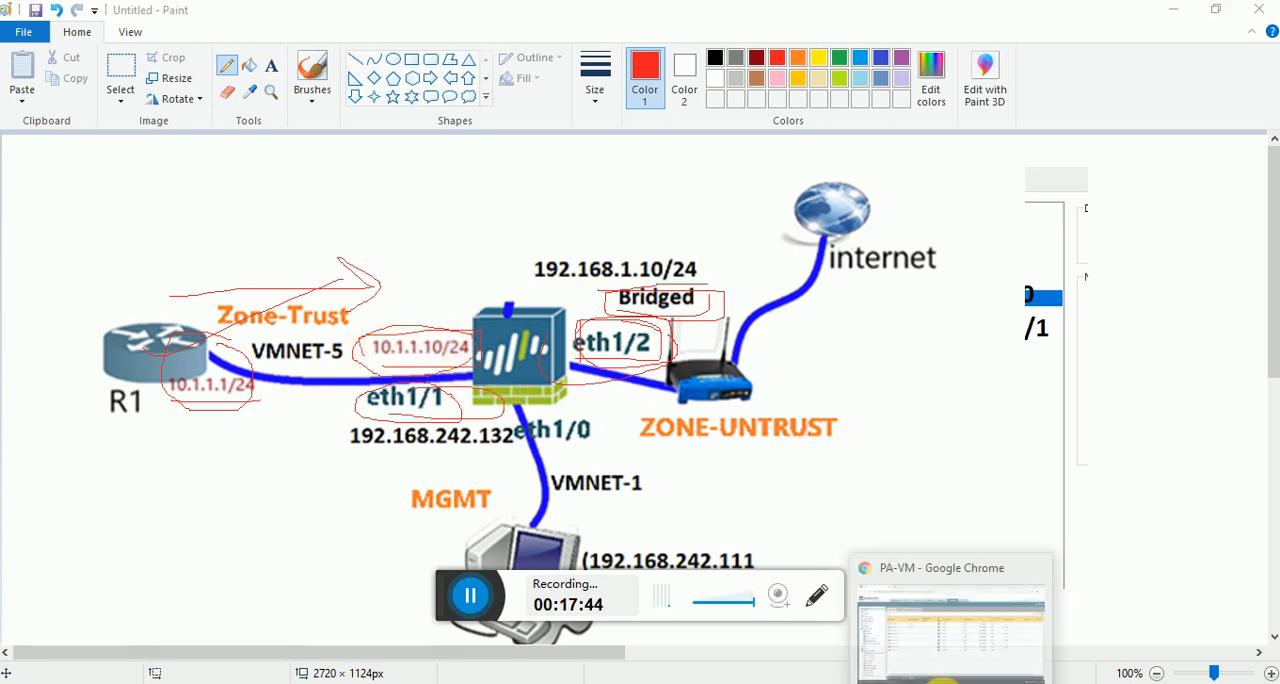
click(945, 682)
Edit ethernet1/1 with interface type Layer3 and the default virtual router, and open its security zone choices.
click(323, 270)
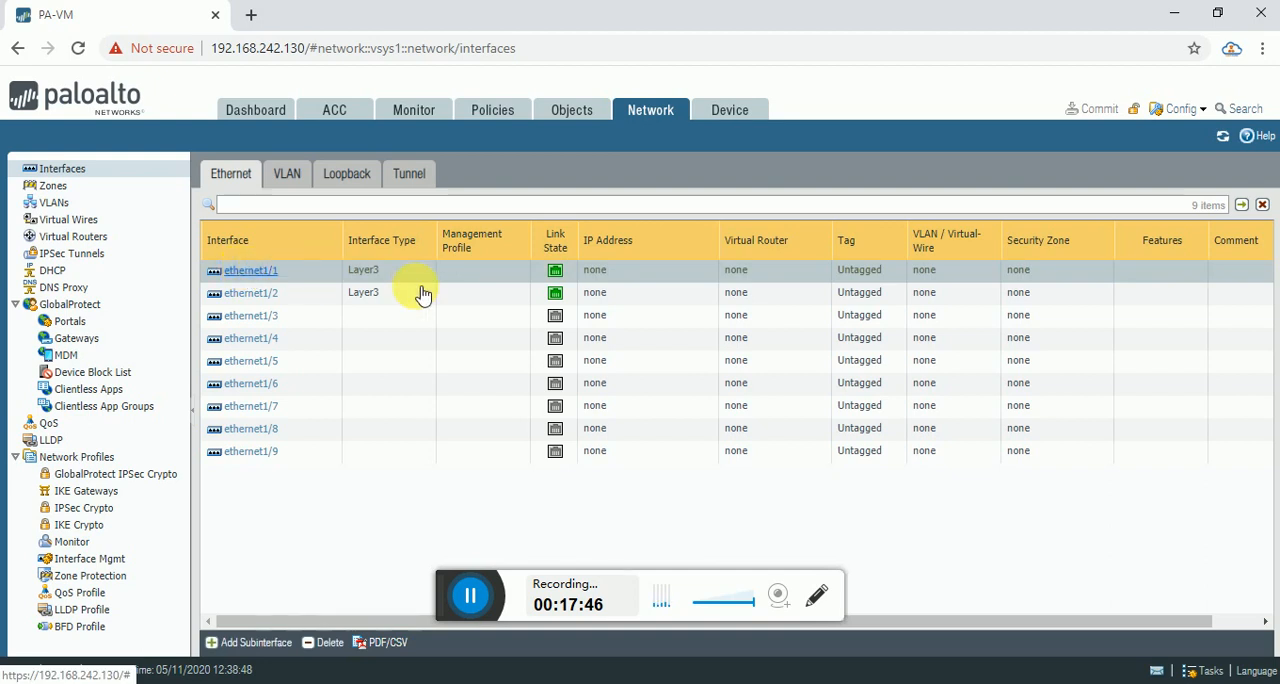
click(250, 271)
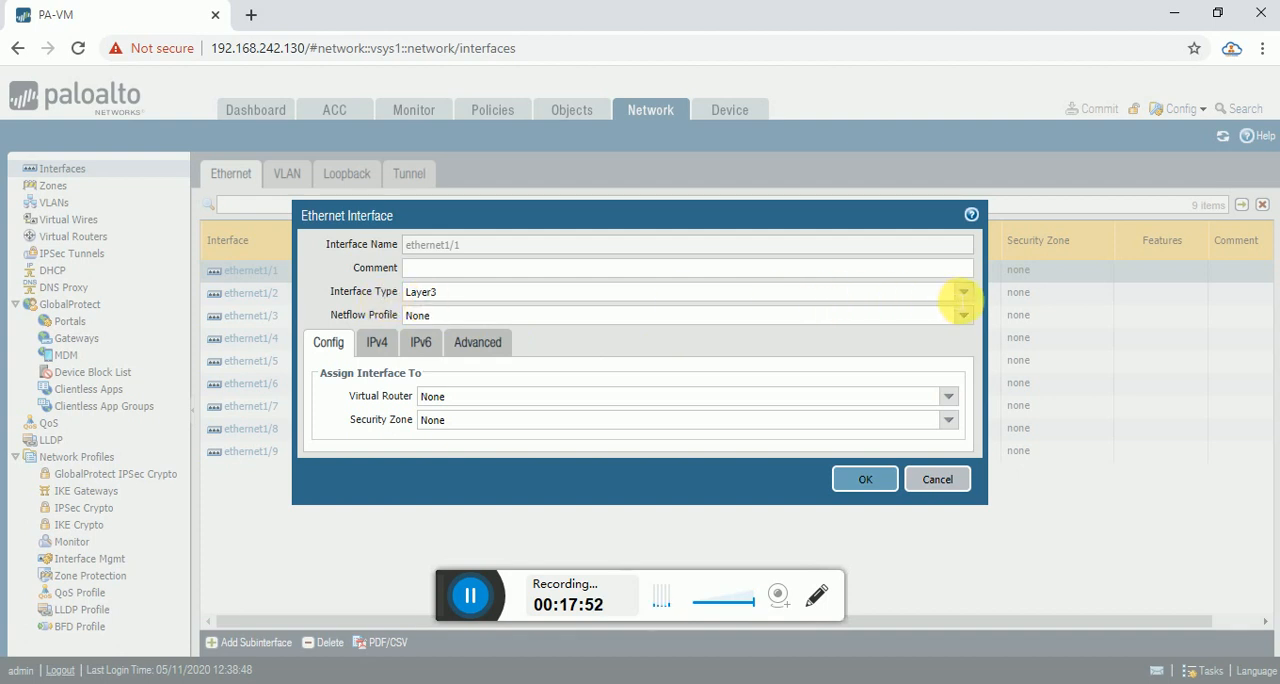
click(963, 293)
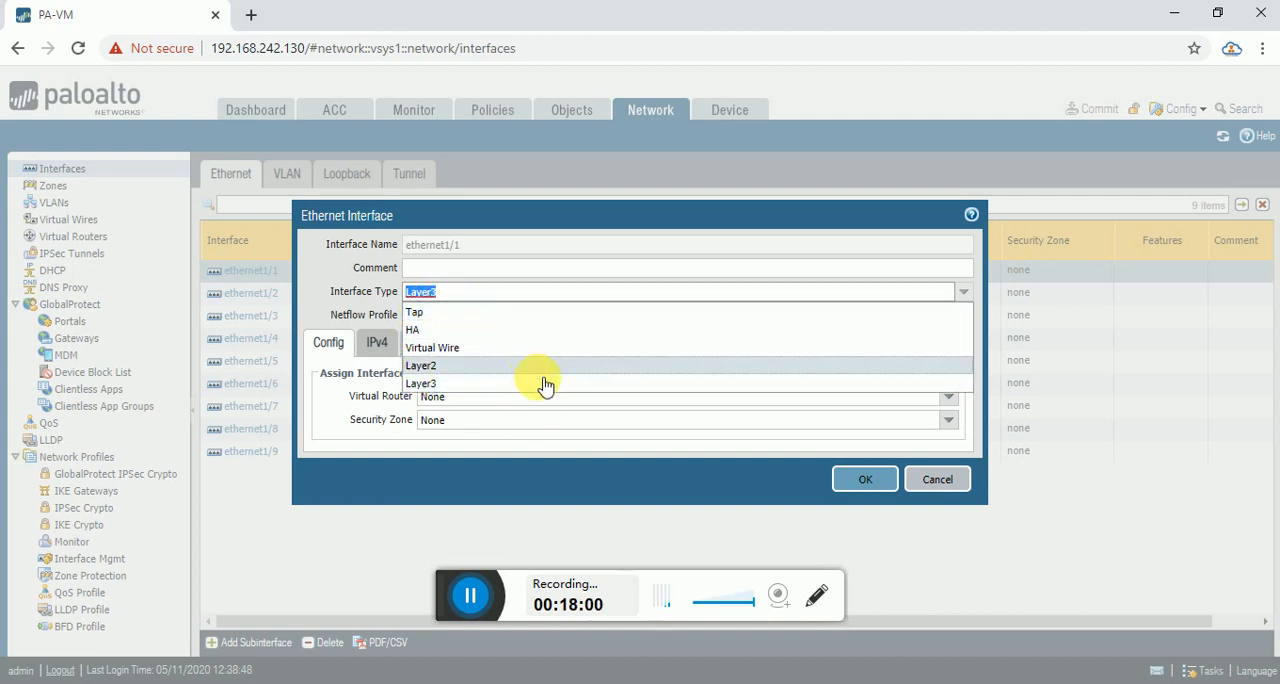
click(468, 384)
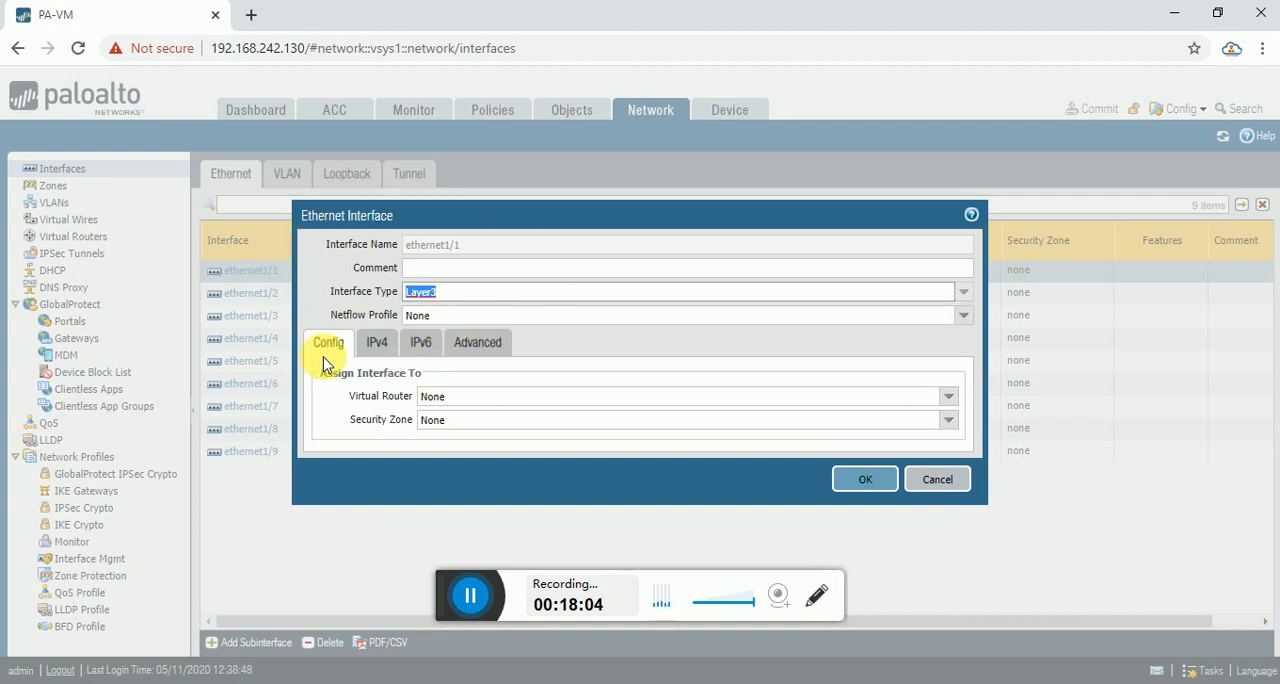
click(949, 397)
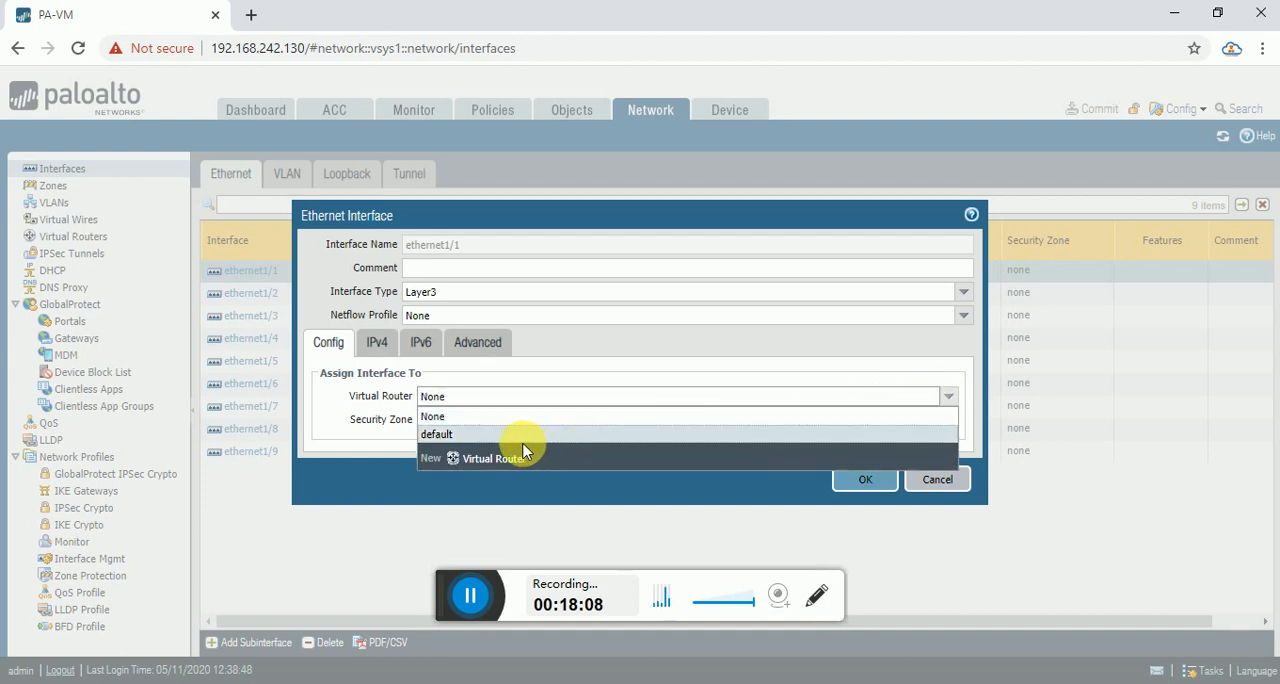
click(477, 433)
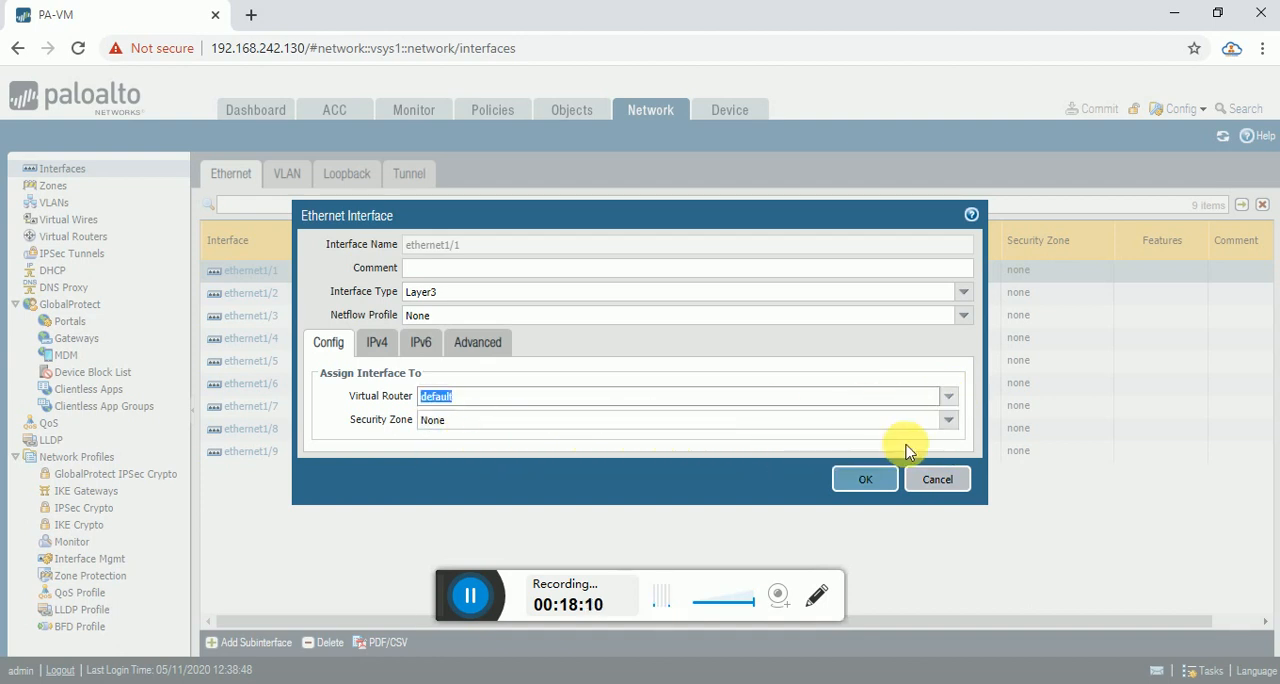
click(955, 427)
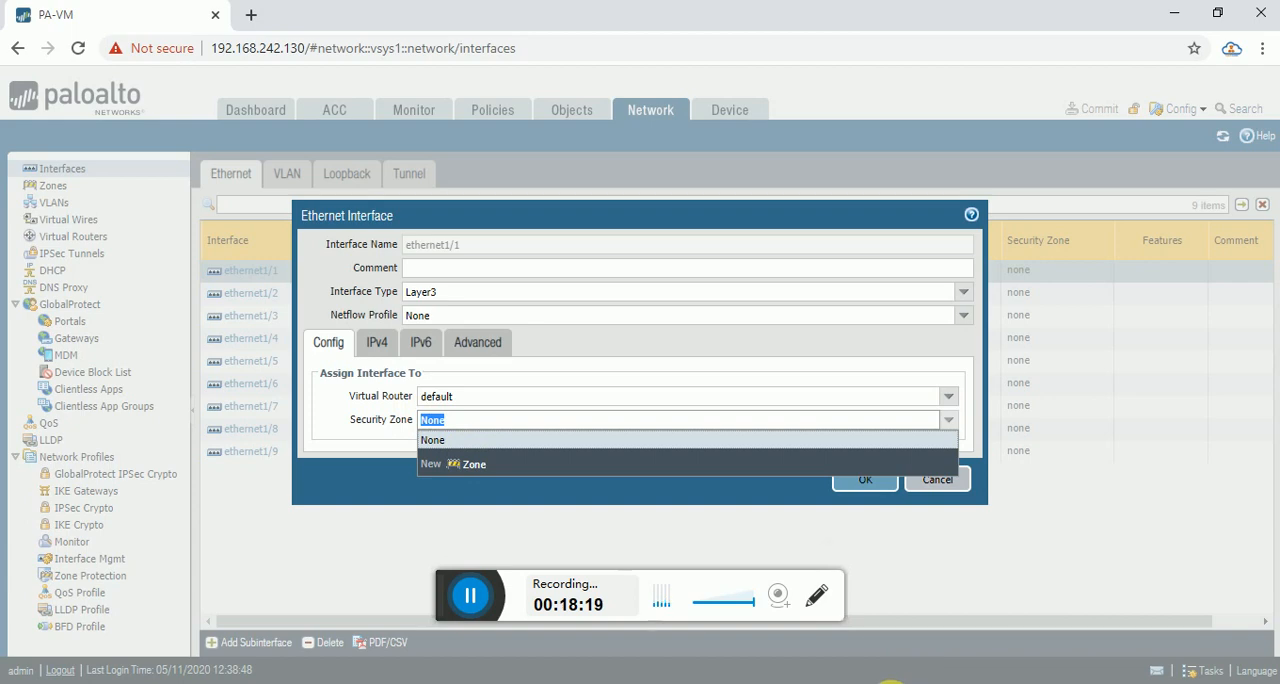
Switch to the Paint diagram and outline the Zone-Trust side, the untrust router and the management link in red.
click(868, 682)
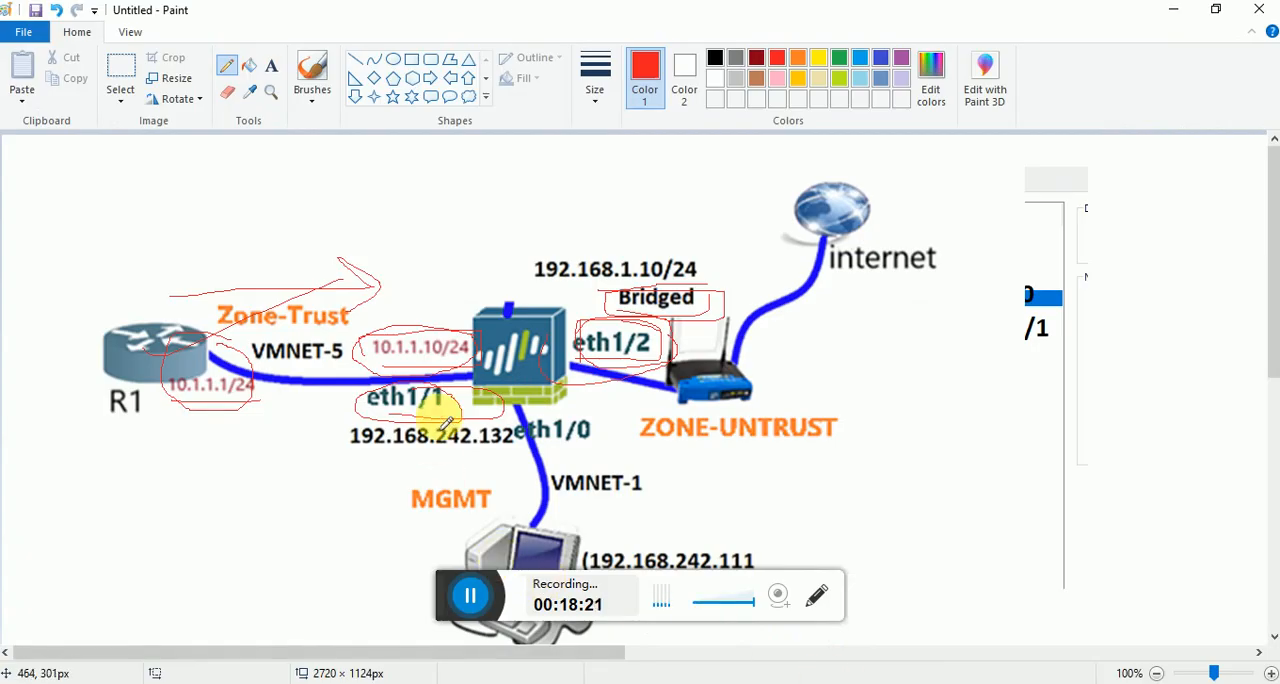
mouse_move(476, 327)
mouse_down()
mouse_move(385, 316)
mouse_move(397, 437)
mouse_up()
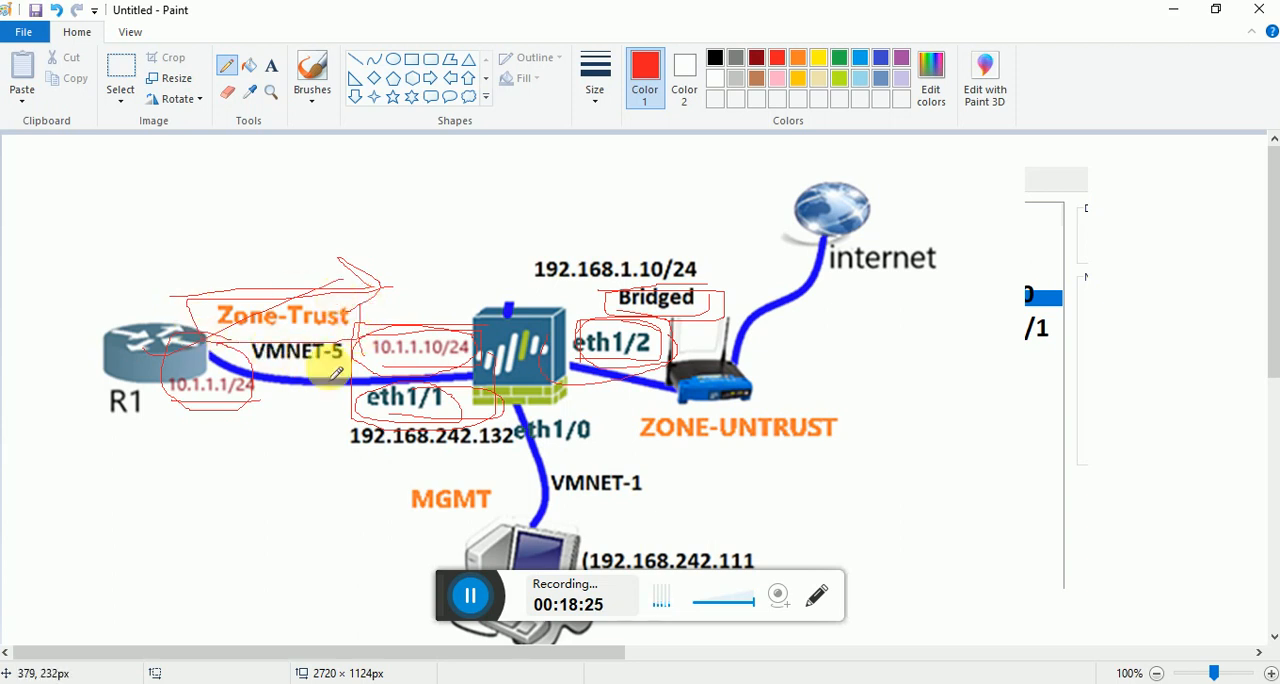
mouse_move(760, 266)
mouse_down()
mouse_move(655, 405)
mouse_move(783, 286)
mouse_move(705, 265)
mouse_up()
mouse_move(607, 454)
mouse_down()
mouse_move(598, 418)
mouse_move(530, 402)
mouse_move(455, 528)
mouse_move(611, 427)
mouse_up()
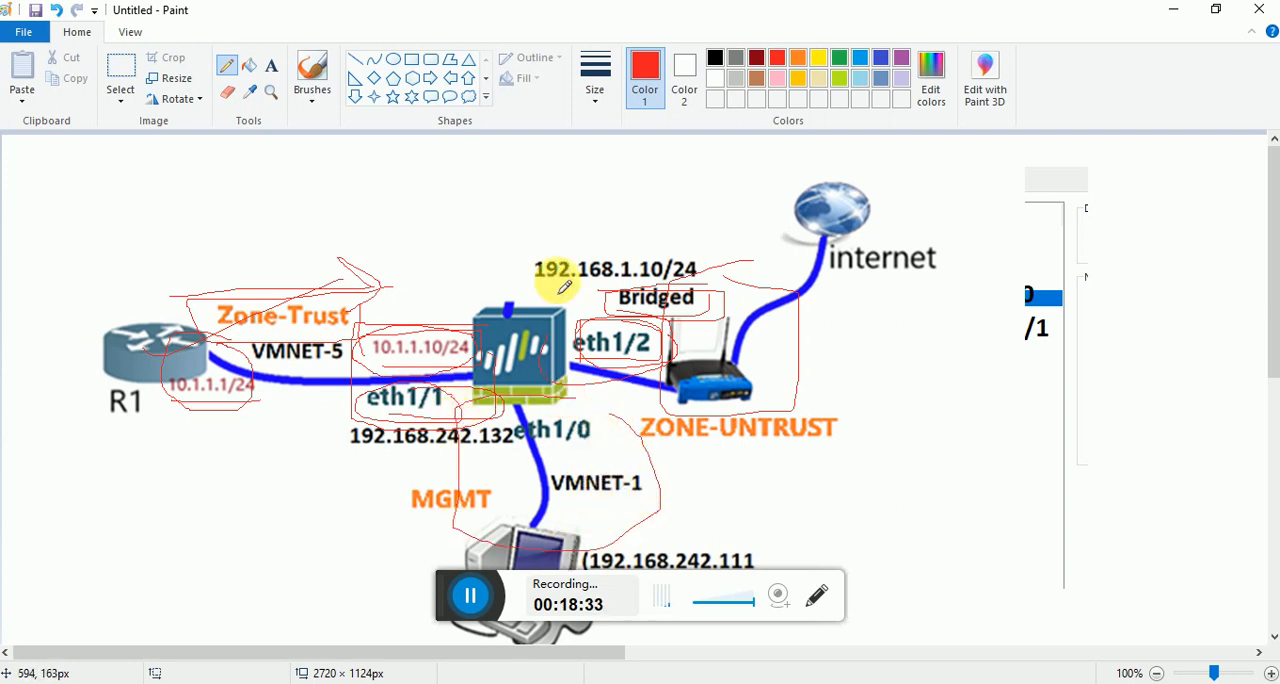
Sketch a circled node linked to the firewall with a circled DMZ label, and draw red lines by the trust and internet sides.
mouse_move(484, 142)
mouse_down()
mouse_move(436, 163)
mouse_move(489, 157)
mouse_move(466, 163)
mouse_move(468, 195)
mouse_move(505, 312)
mouse_up()
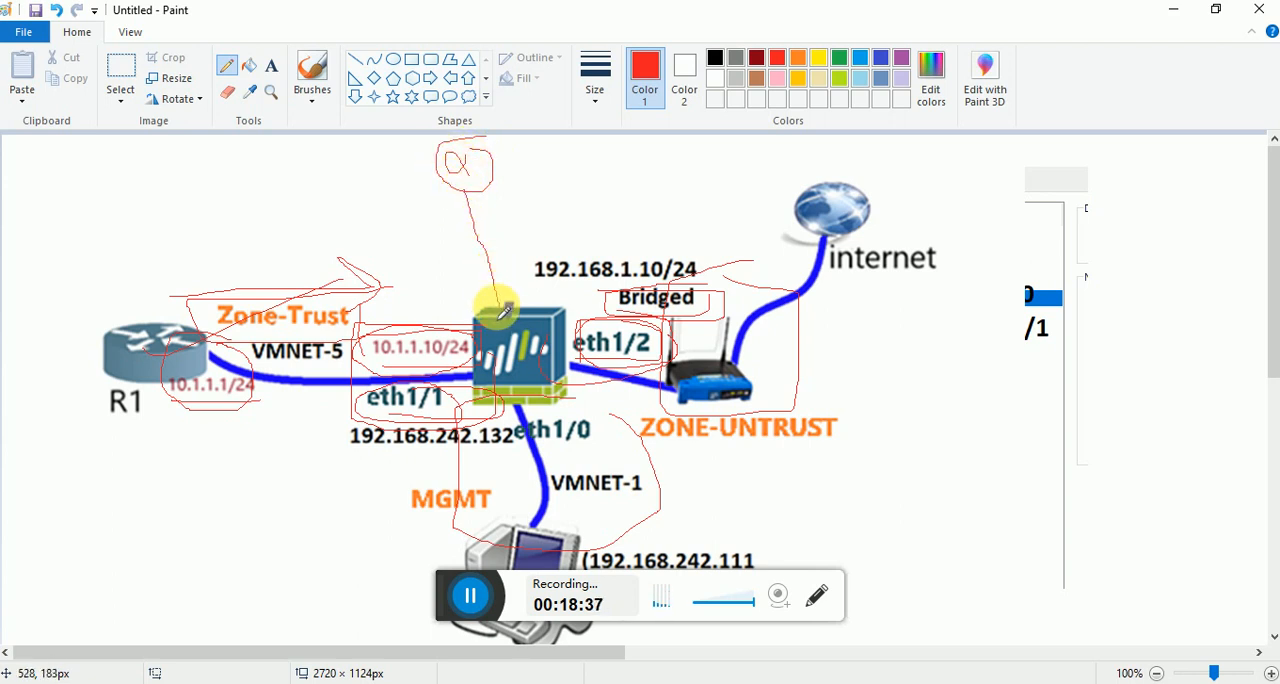
mouse_move(513, 233)
mouse_down()
mouse_move(521, 257)
mouse_move(559, 242)
mouse_move(564, 220)
mouse_move(590, 221)
mouse_up()
mouse_move(533, 171)
mouse_down()
mouse_move(545, 257)
mouse_move(455, 190)
mouse_up()
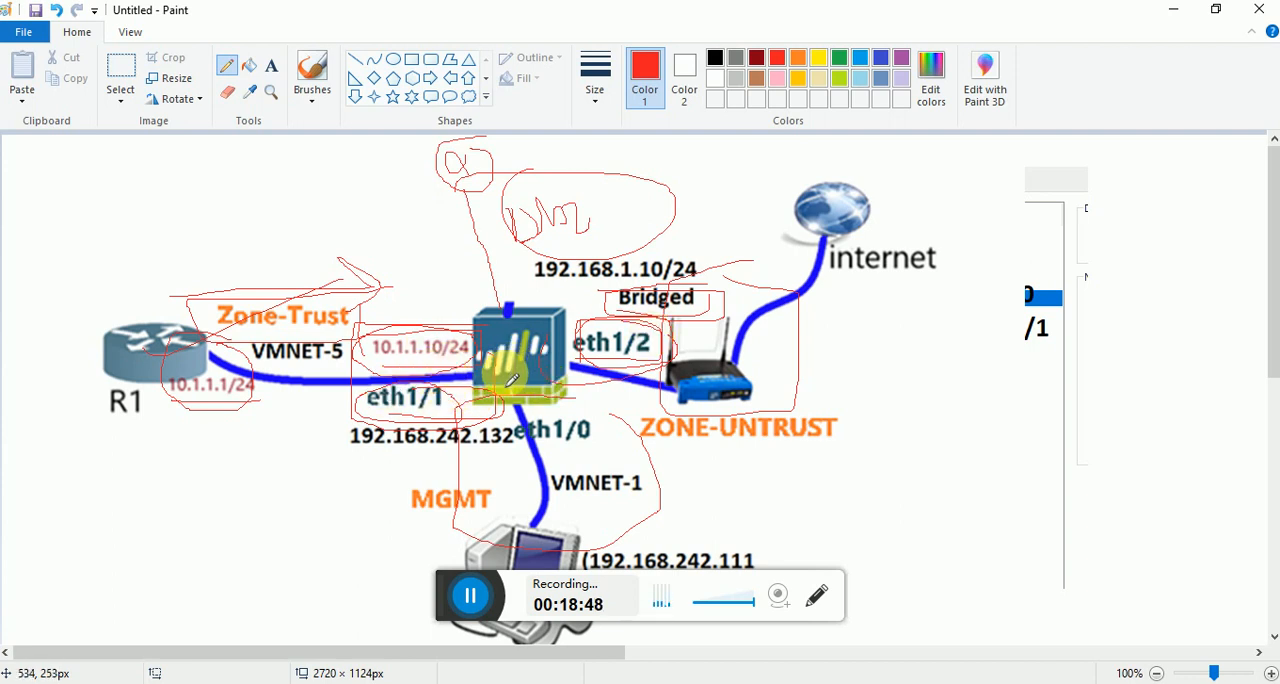
drag(263, 268, 468, 160)
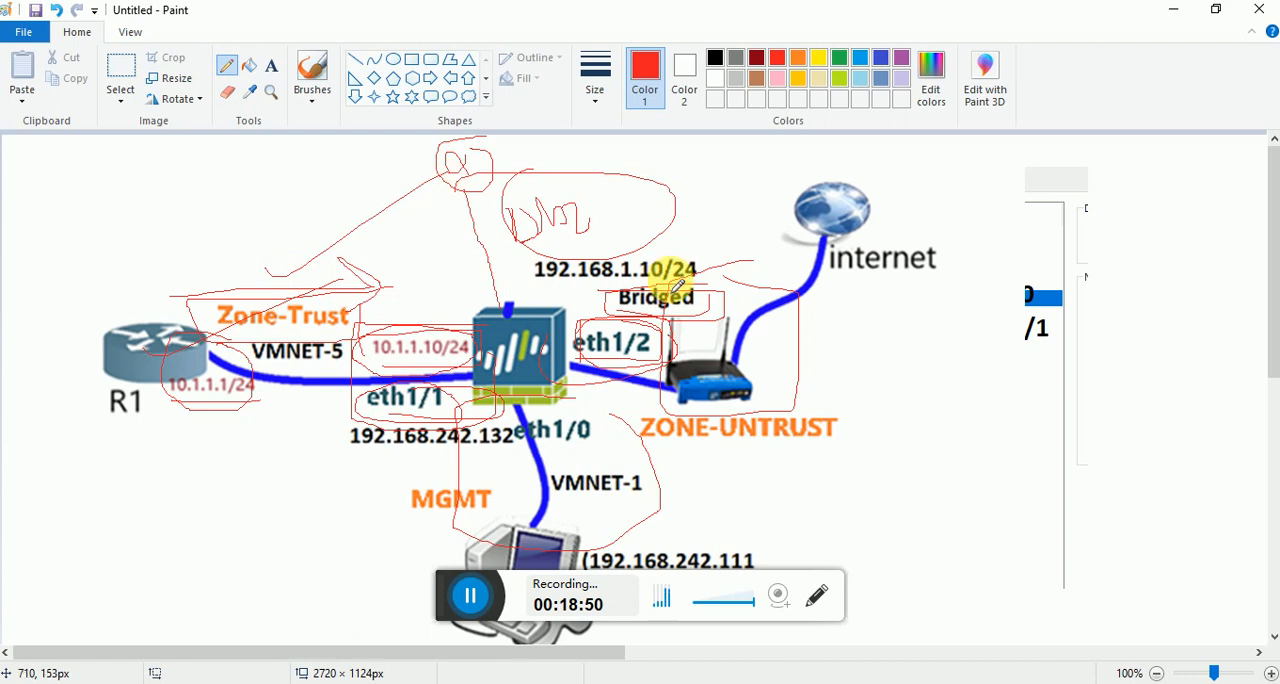
drag(770, 300, 933, 233)
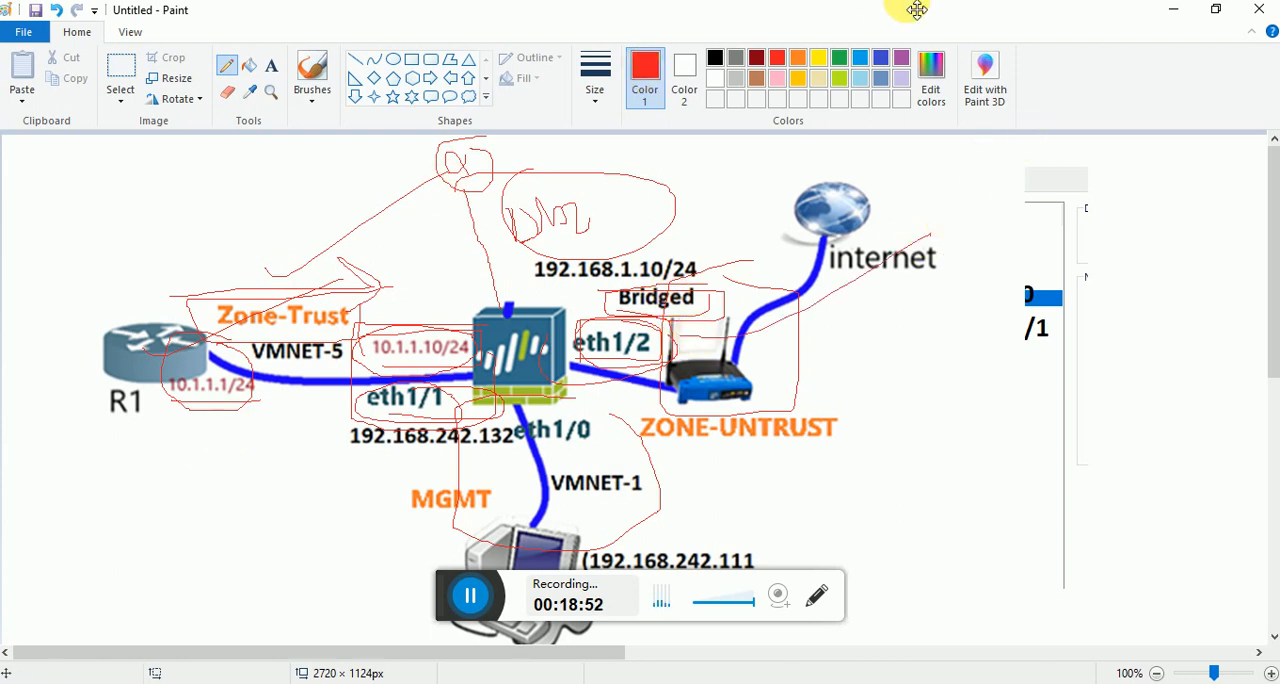
Return to the firewall's web interface and create a new security zone named trust for ethernet1/1.
click(1170, 11)
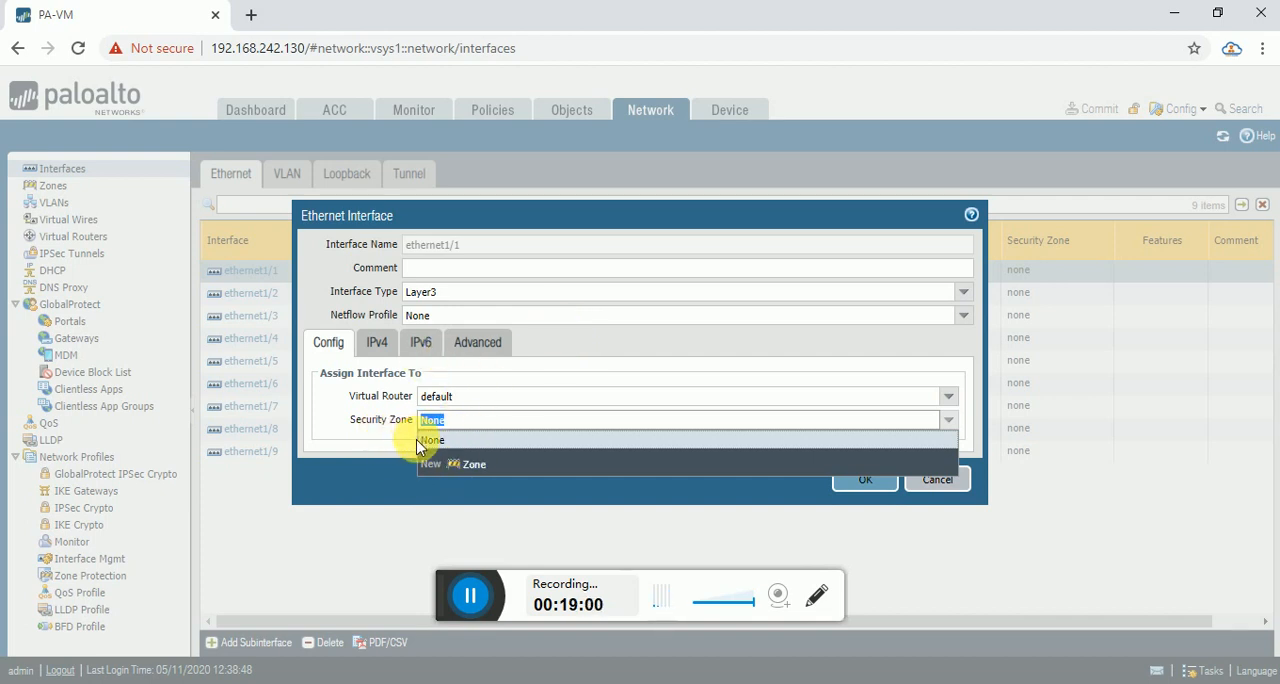
click(468, 468)
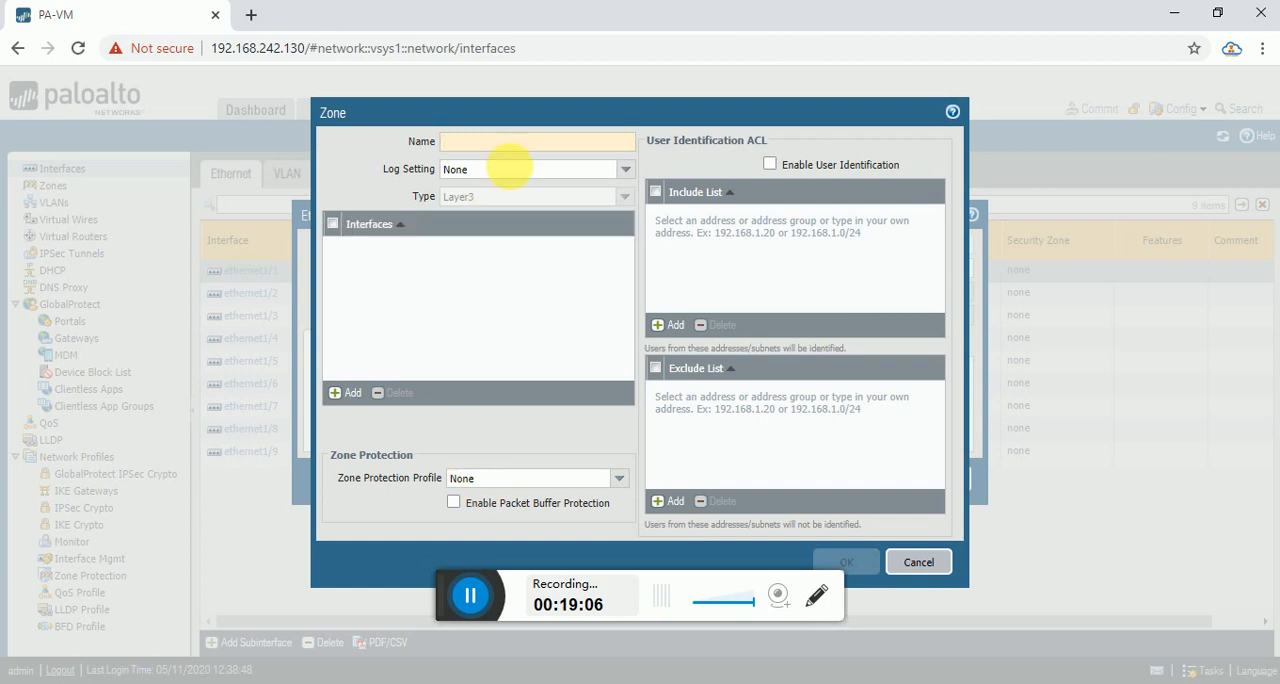
text(trust)
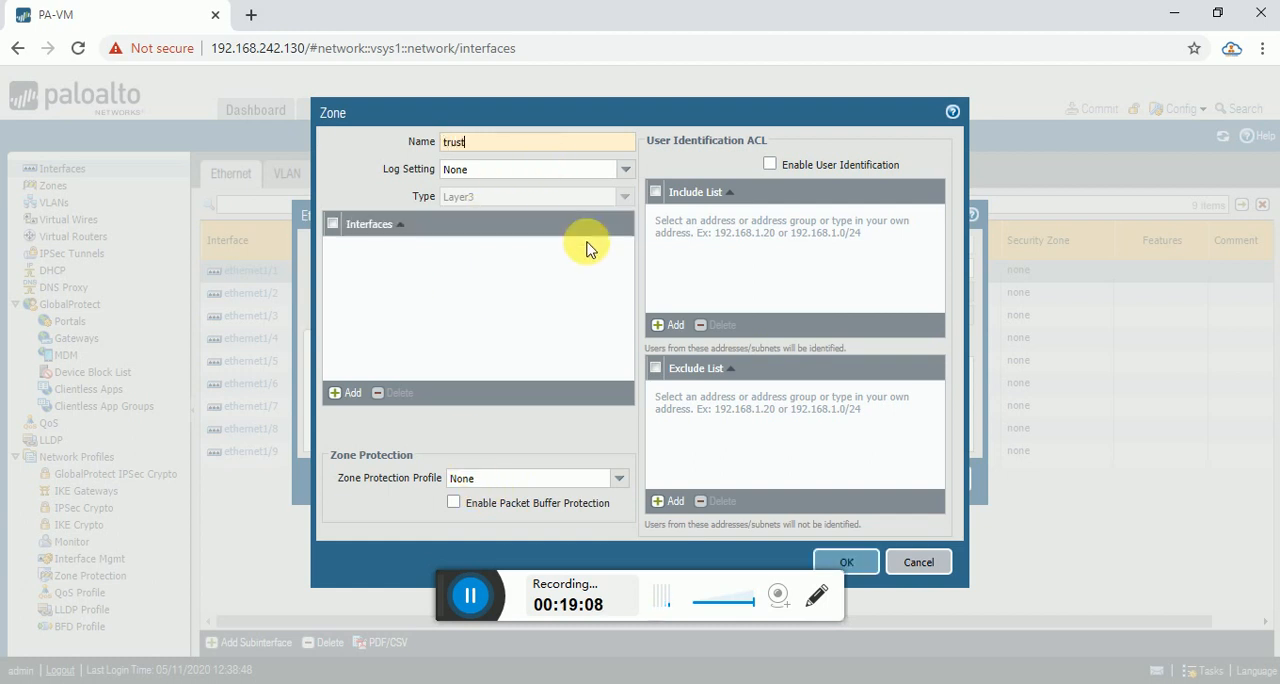
click(551, 295)
click(868, 562)
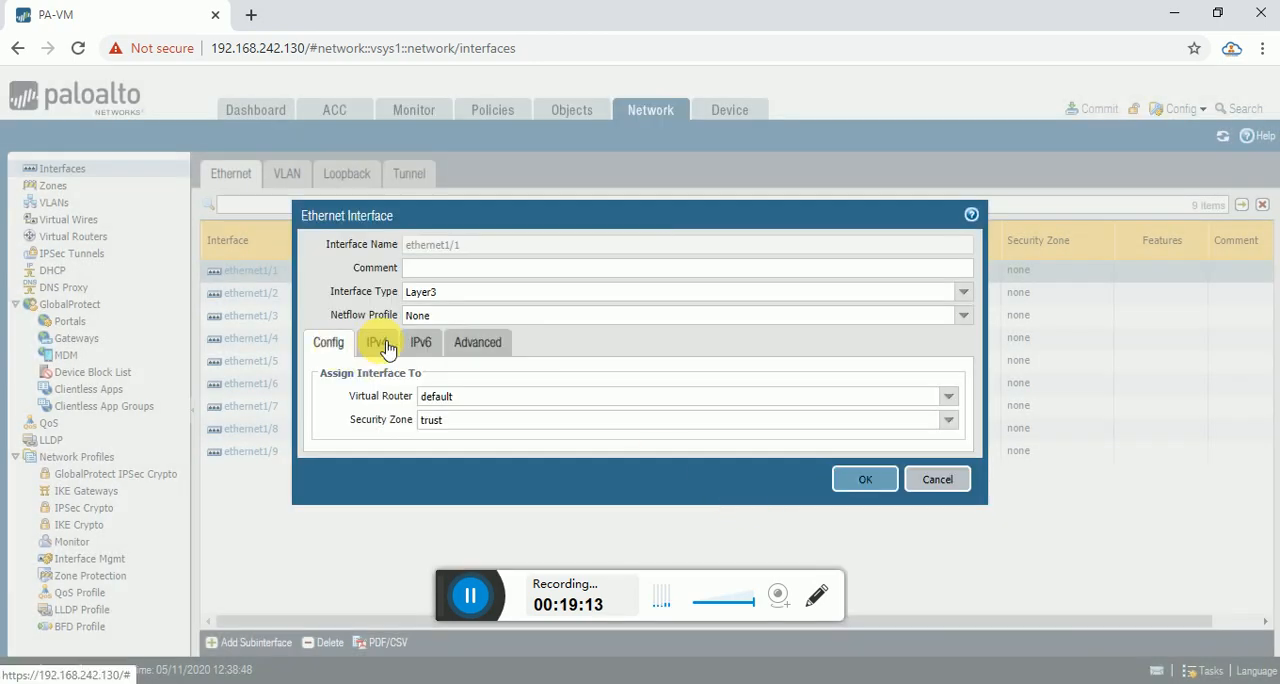
Add the static IPv4 address 10.1.1.10/24 to ethernet1/1.
click(378, 342)
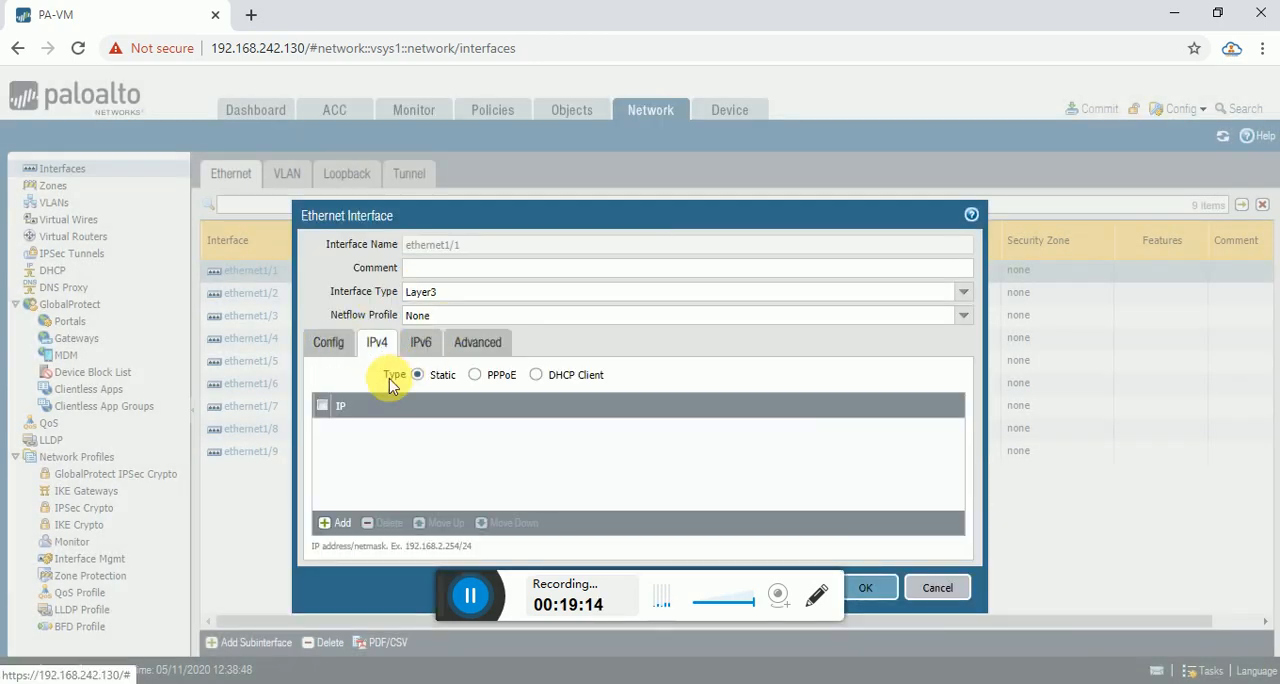
click(337, 523)
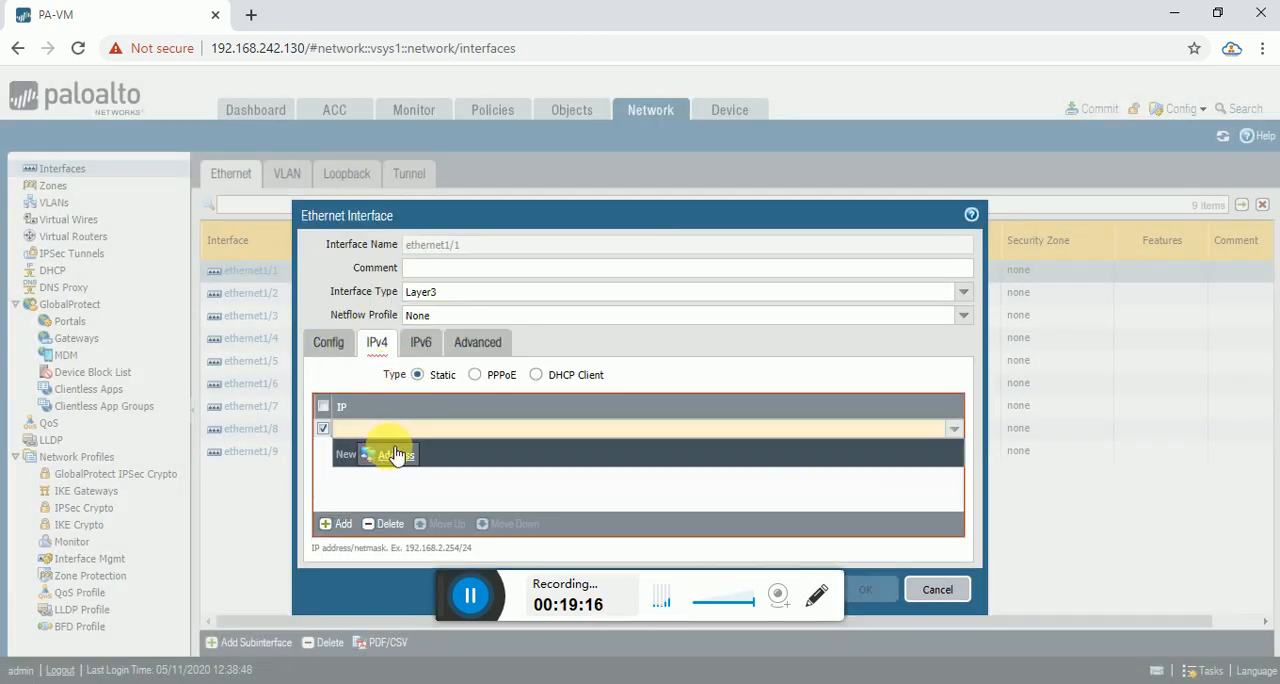
text(10.1.1.1)
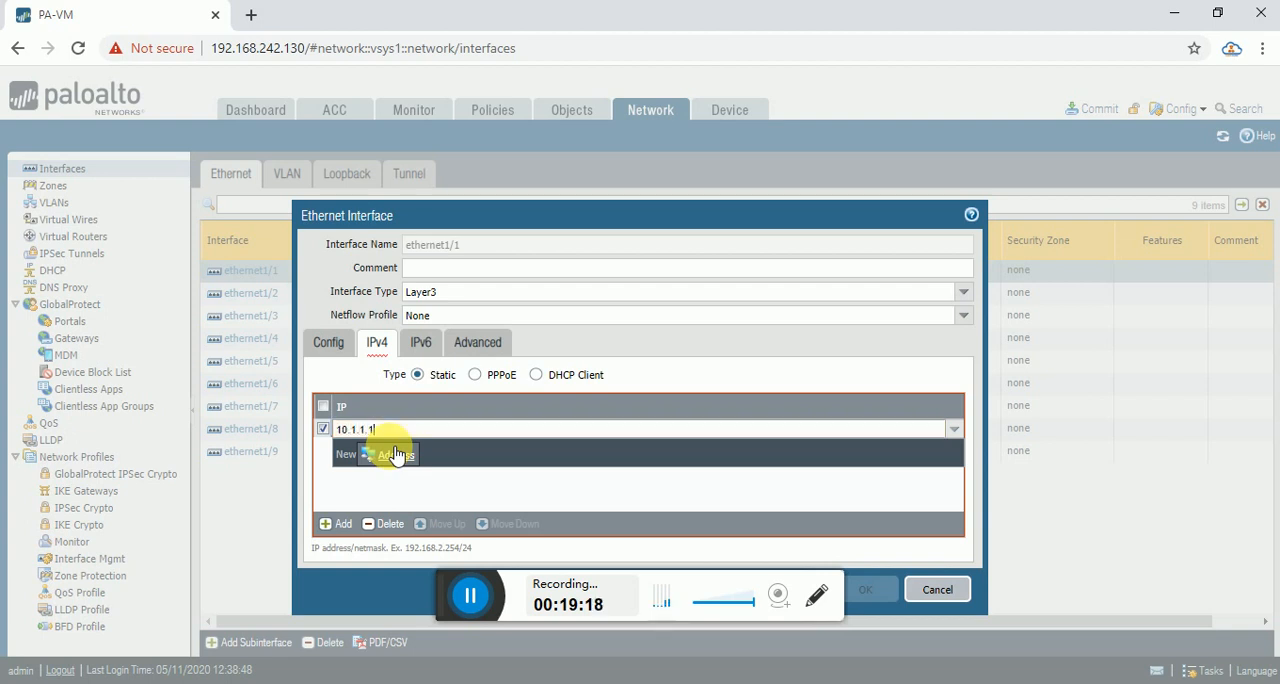
text(0/24)
click(665, 463)
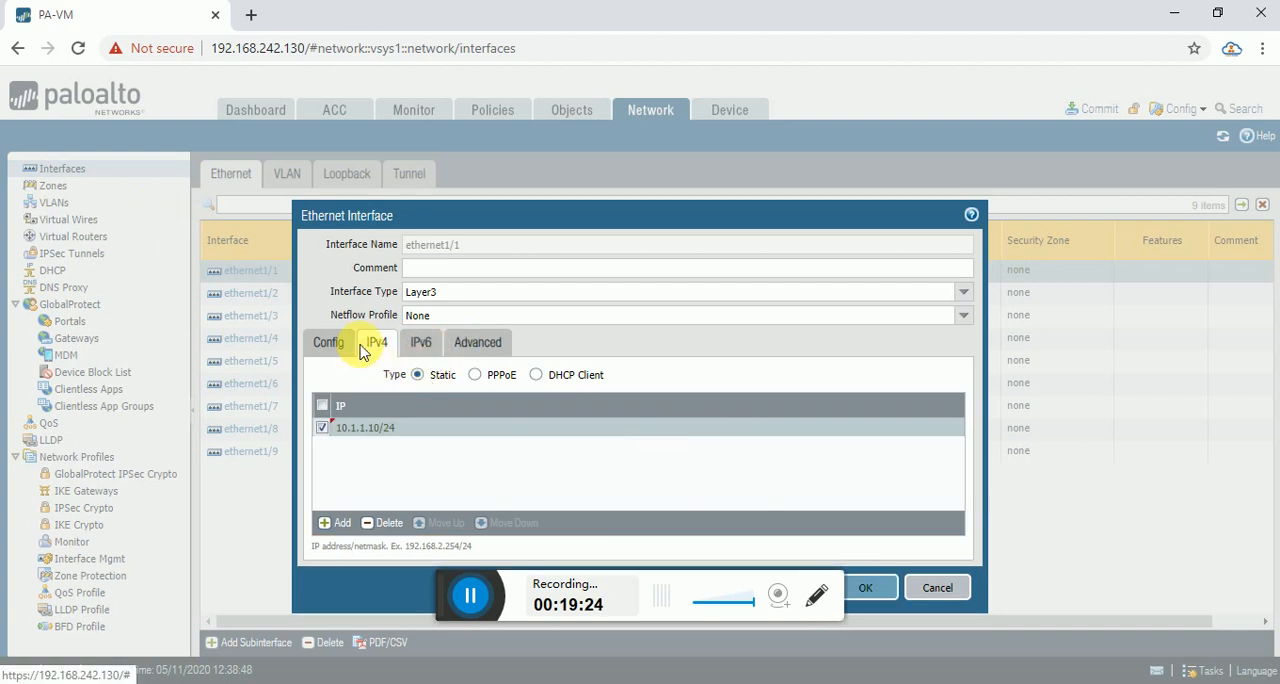
Create an interface management profile named mgmt-profile for ethernet1/1 that permits Ping.
click(484, 345)
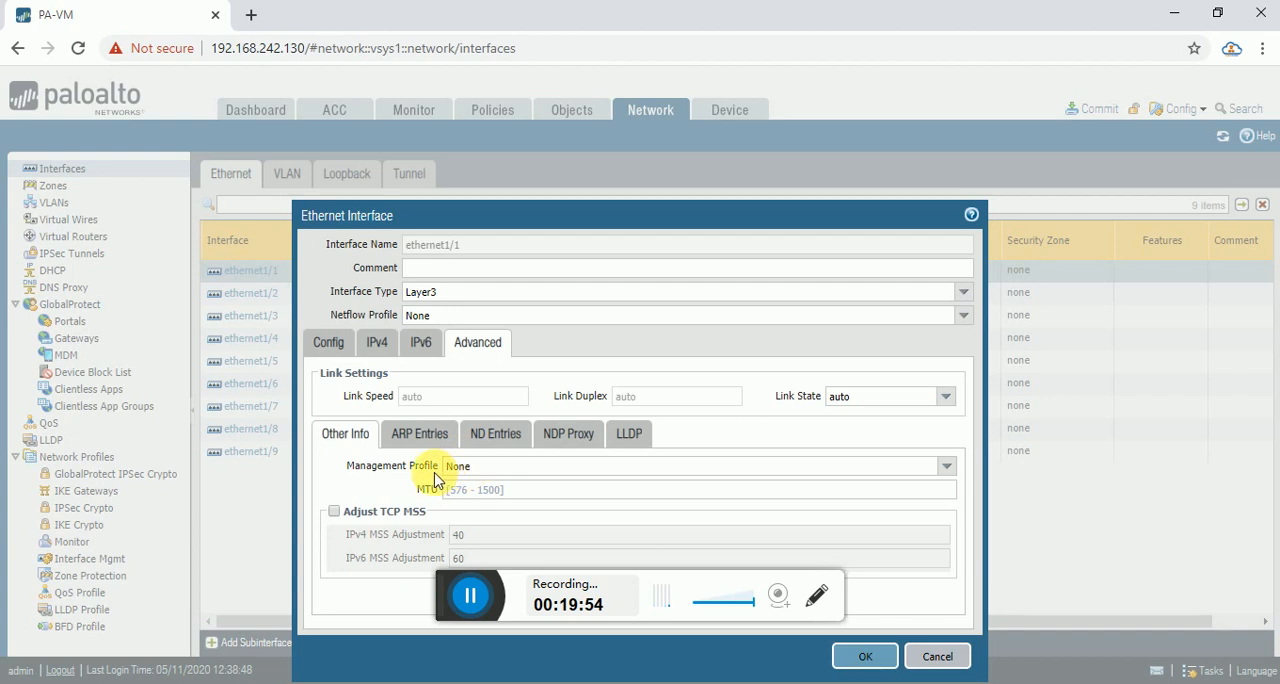
click(948, 468)
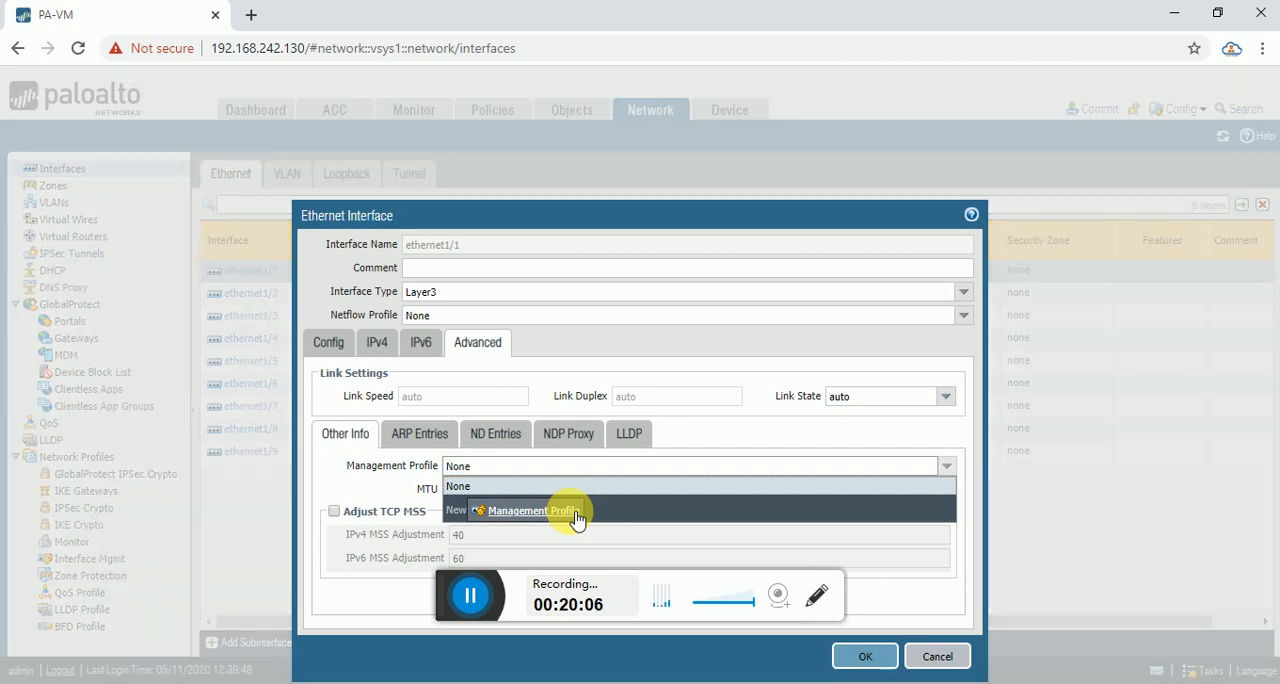
click(576, 512)
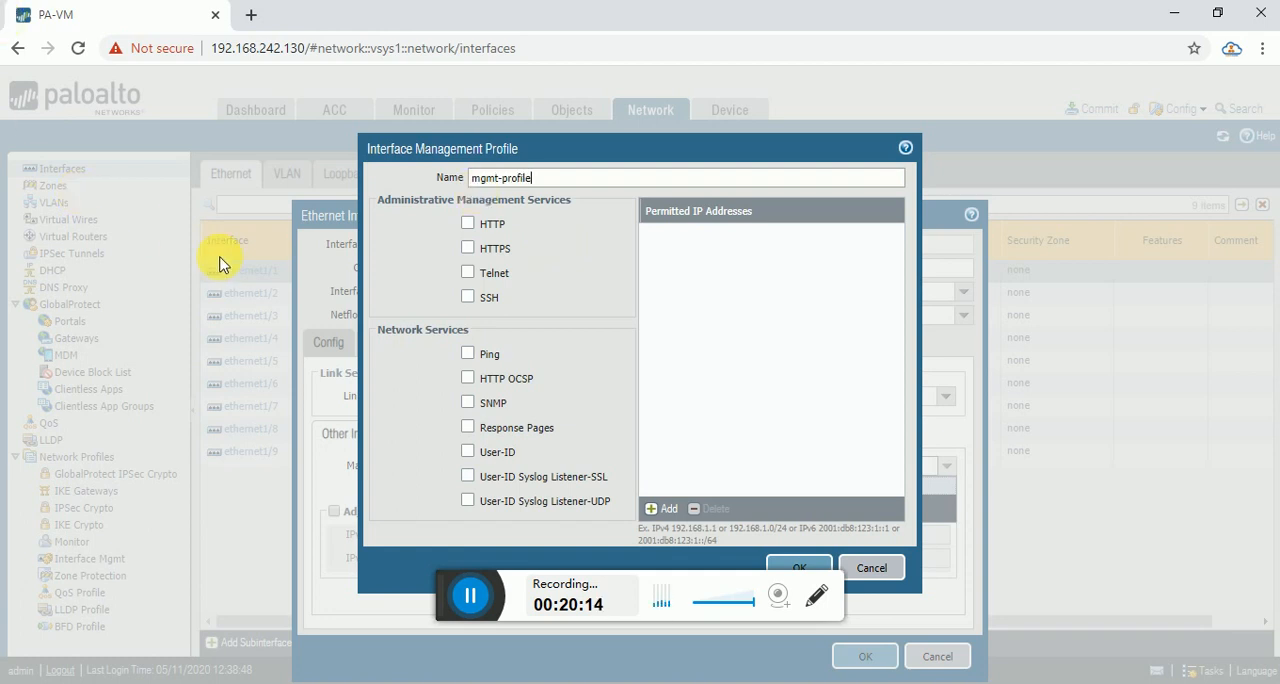
click(468, 355)
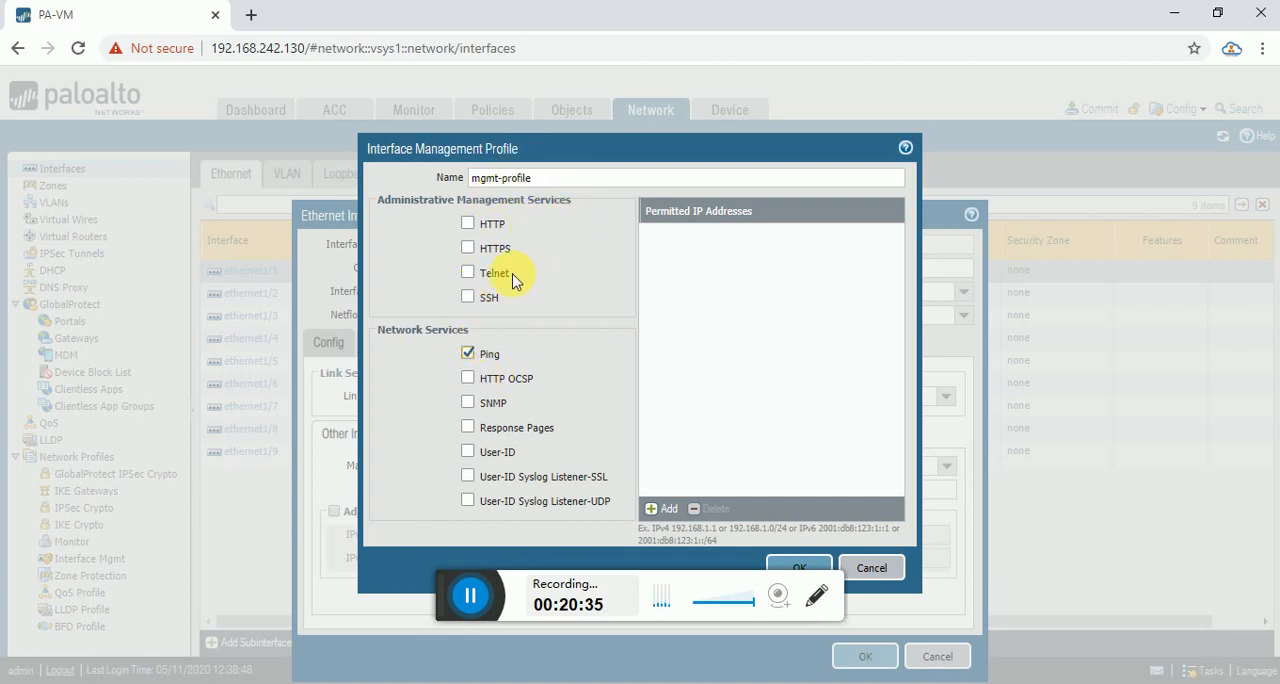
click(804, 570)
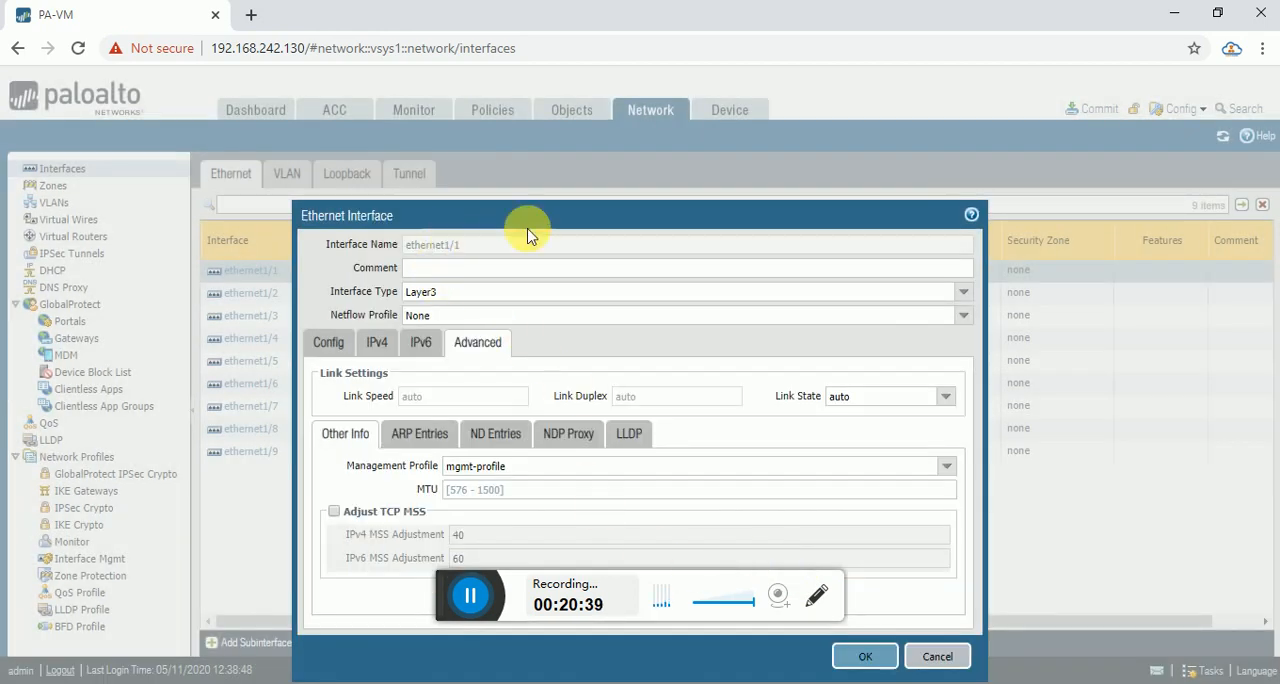
Save the ethernet1/1 interface settings.
drag(559, 222, 590, 172)
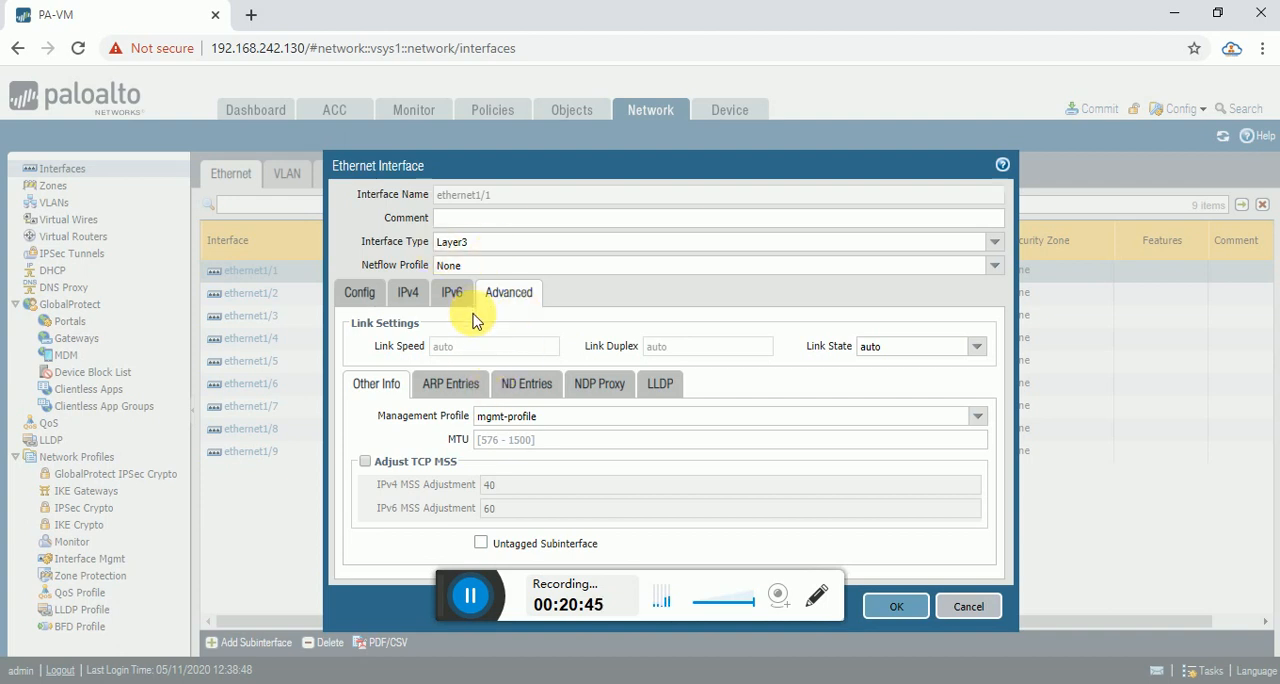
click(895, 608)
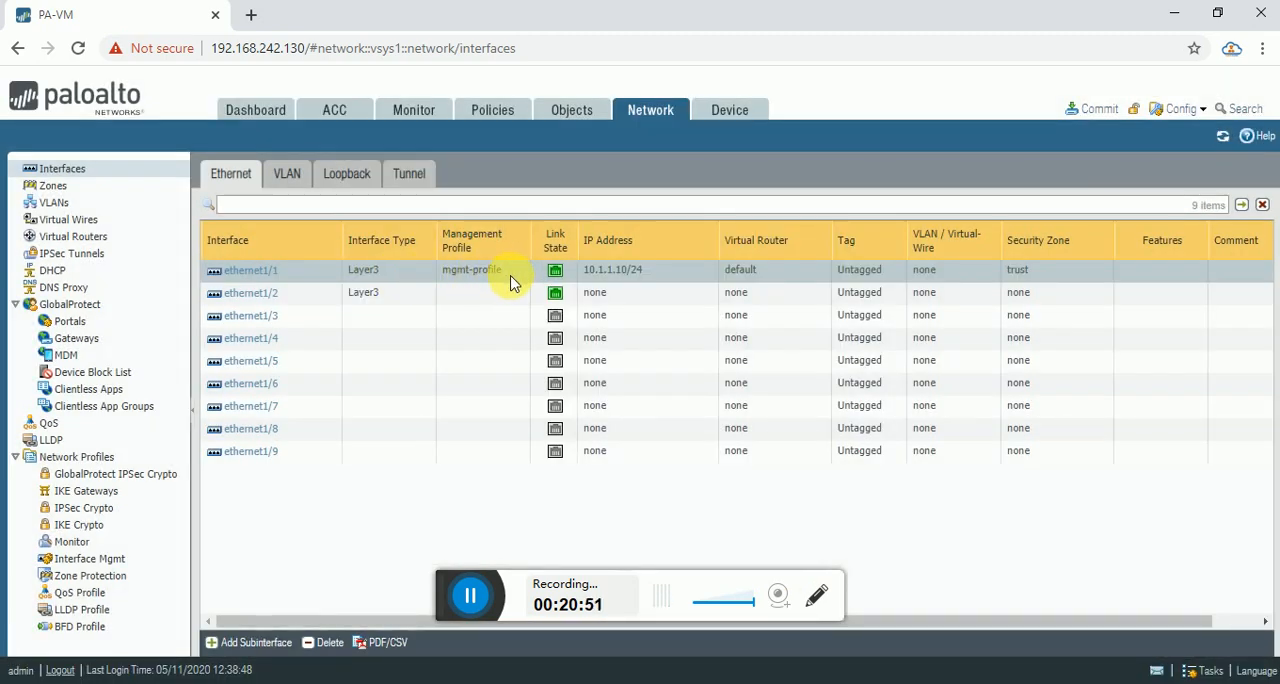
Assign ethernet1/2 to the default virtual router and a new security zone named untrust.
click(251, 293)
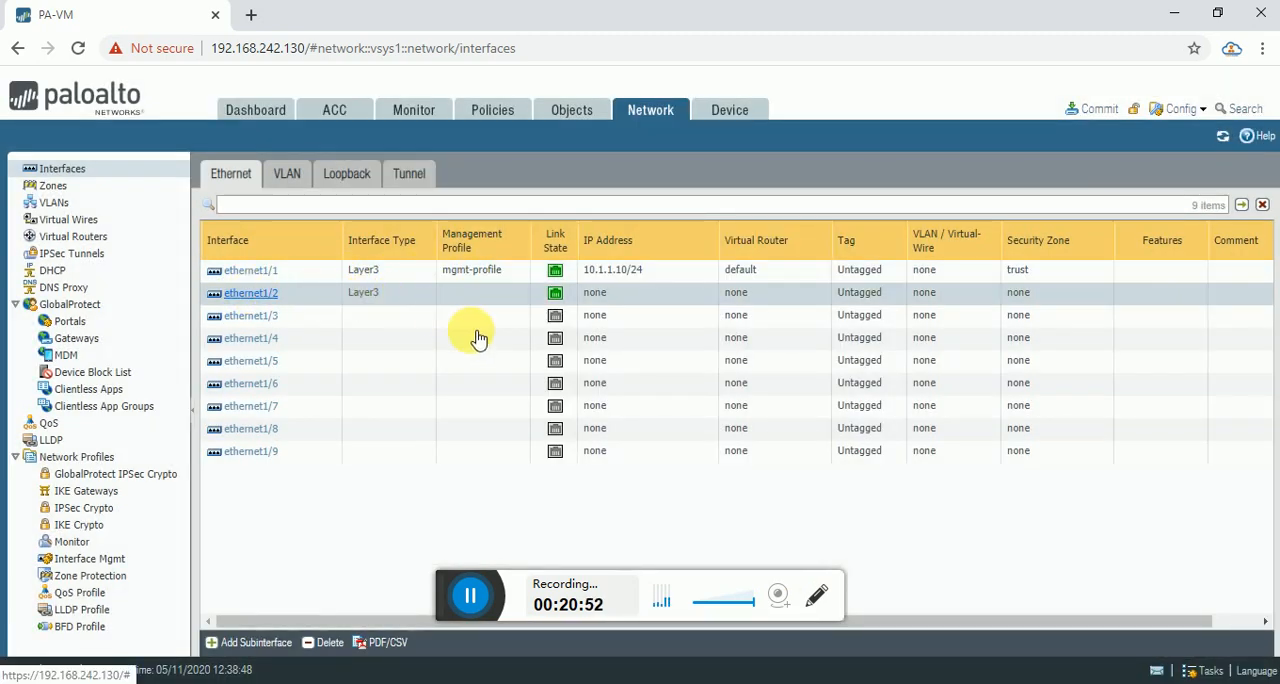
click(272, 291)
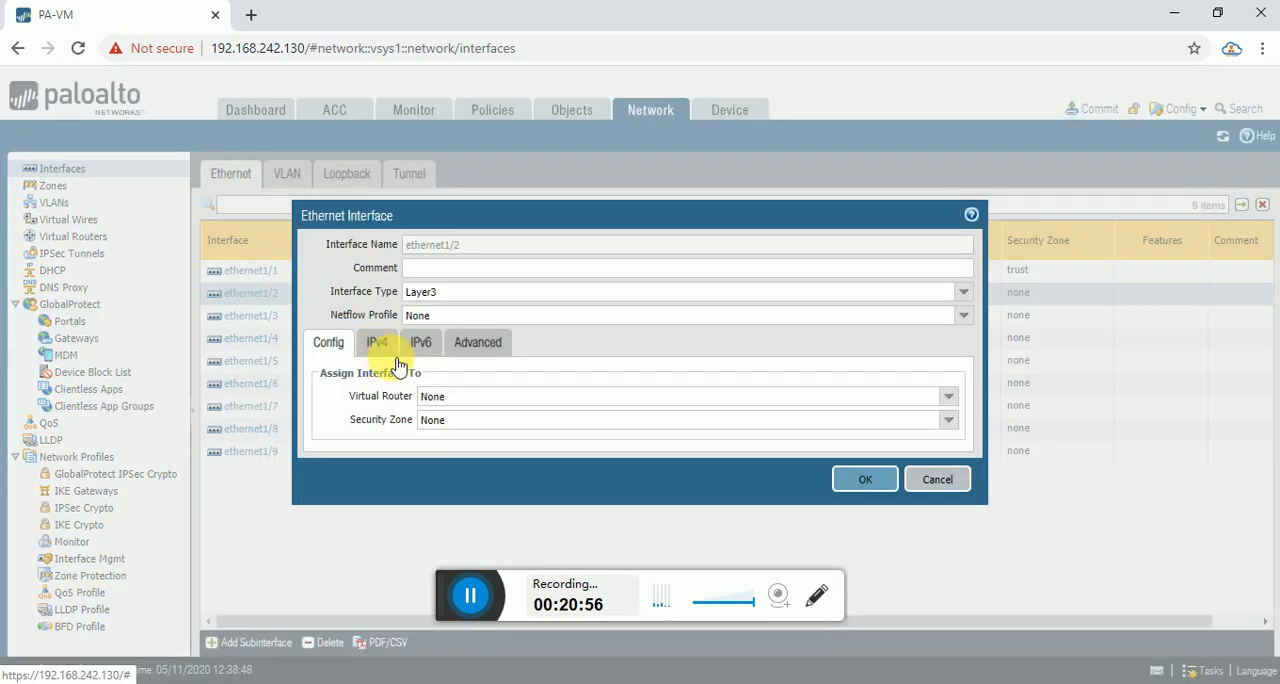
click(952, 404)
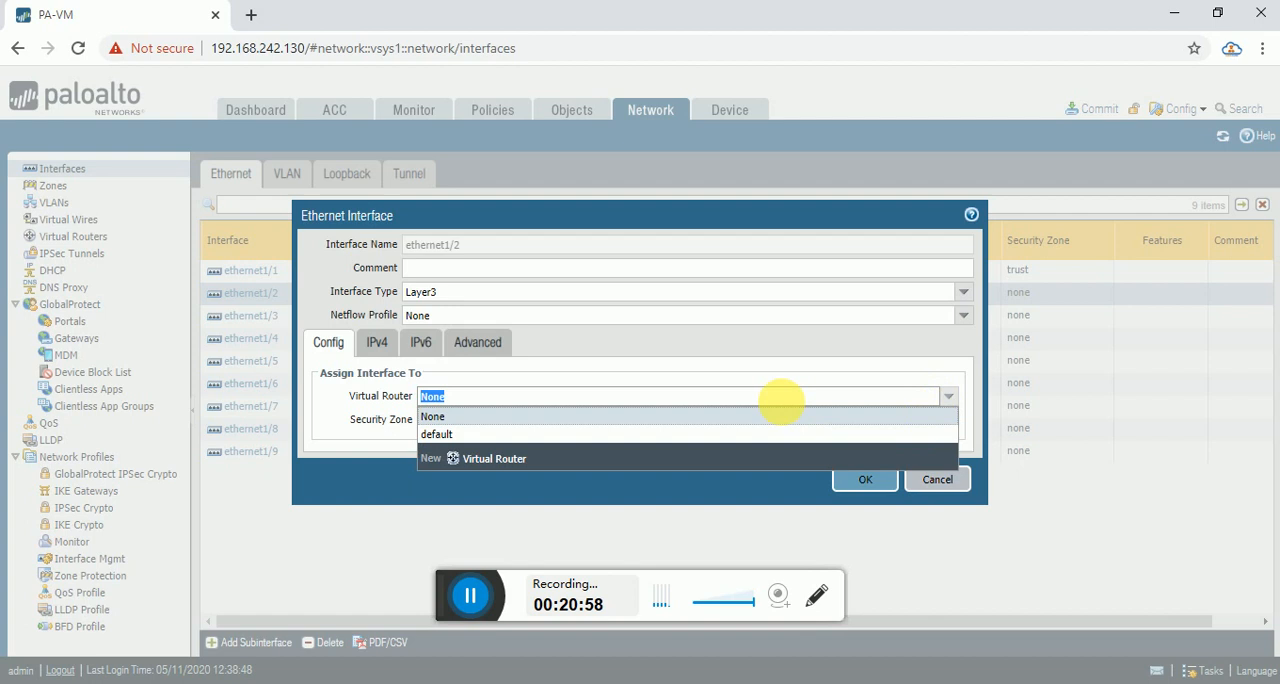
click(520, 435)
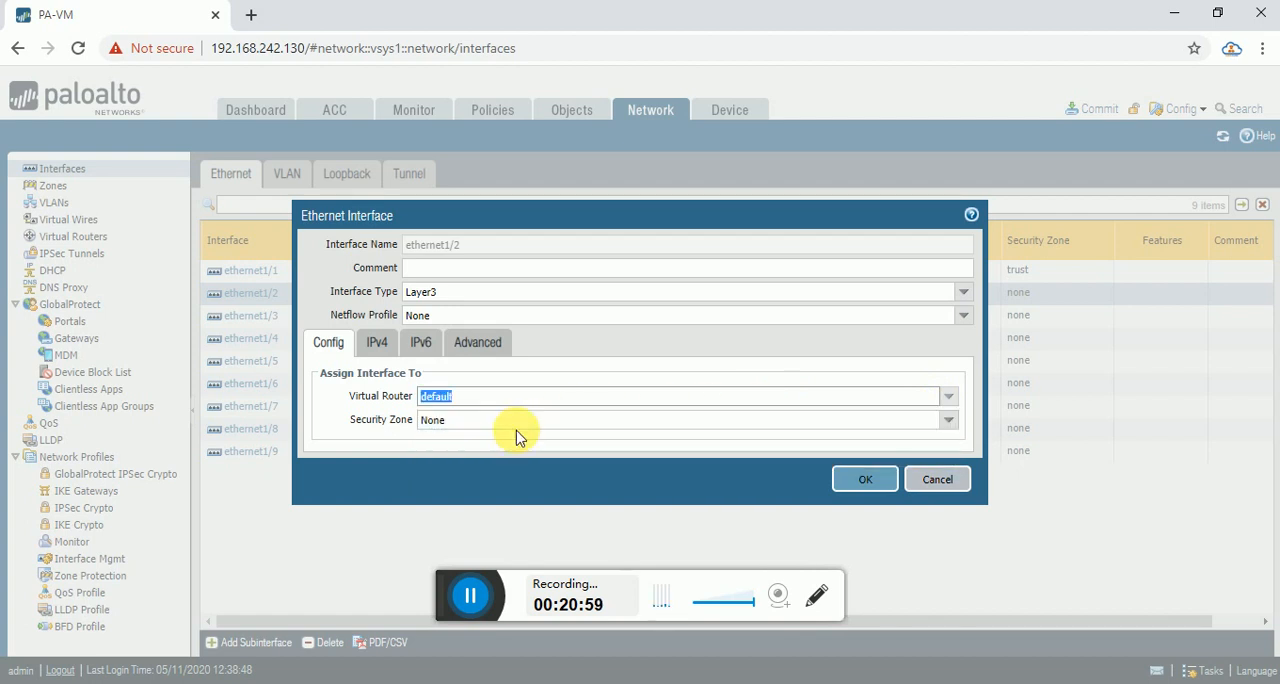
click(950, 420)
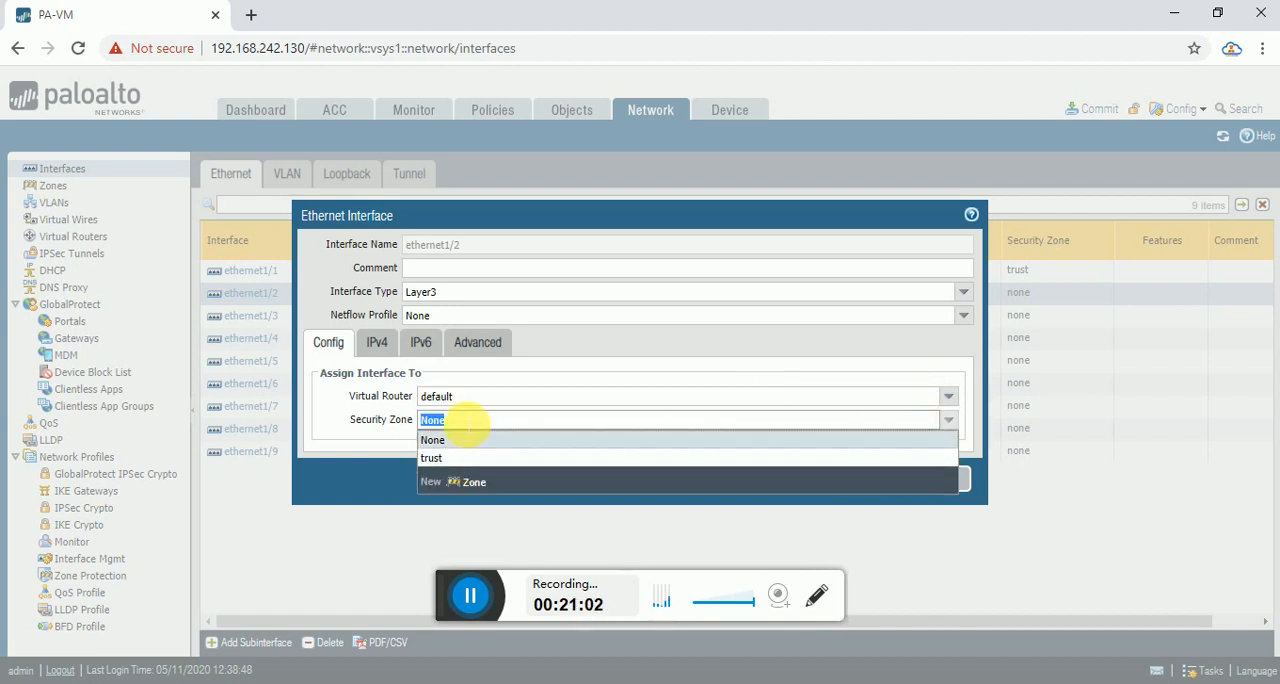
click(464, 486)
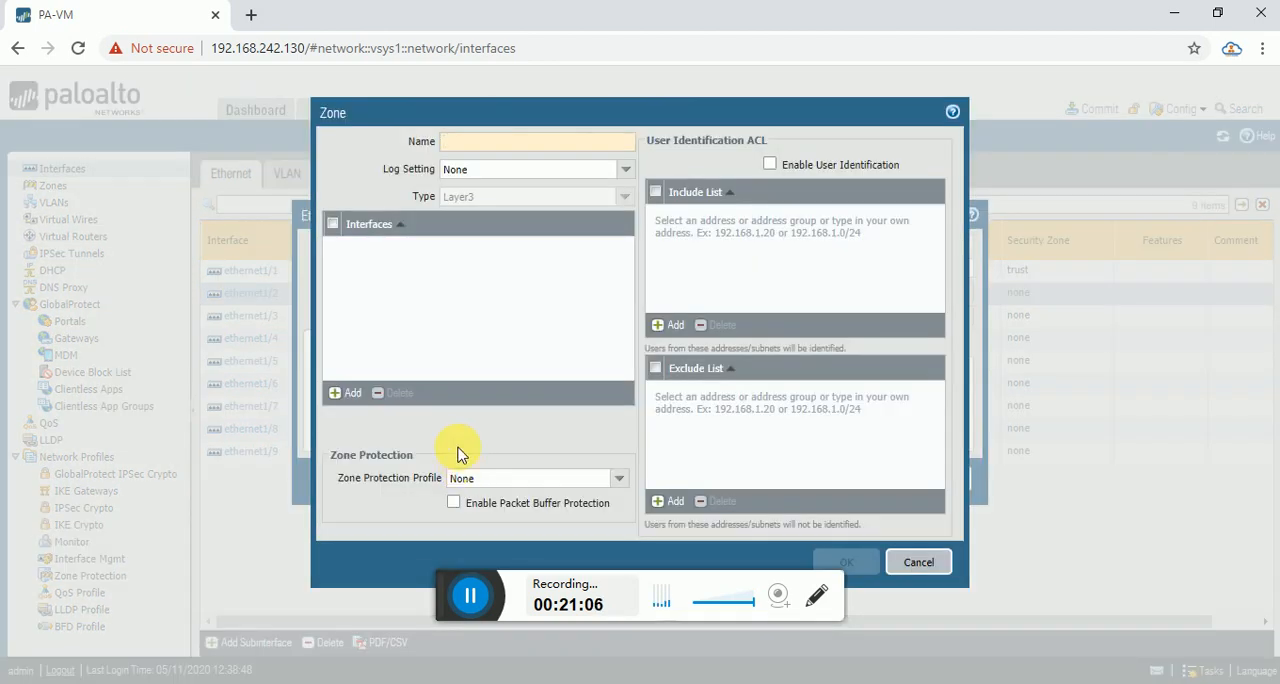
text(untrust)
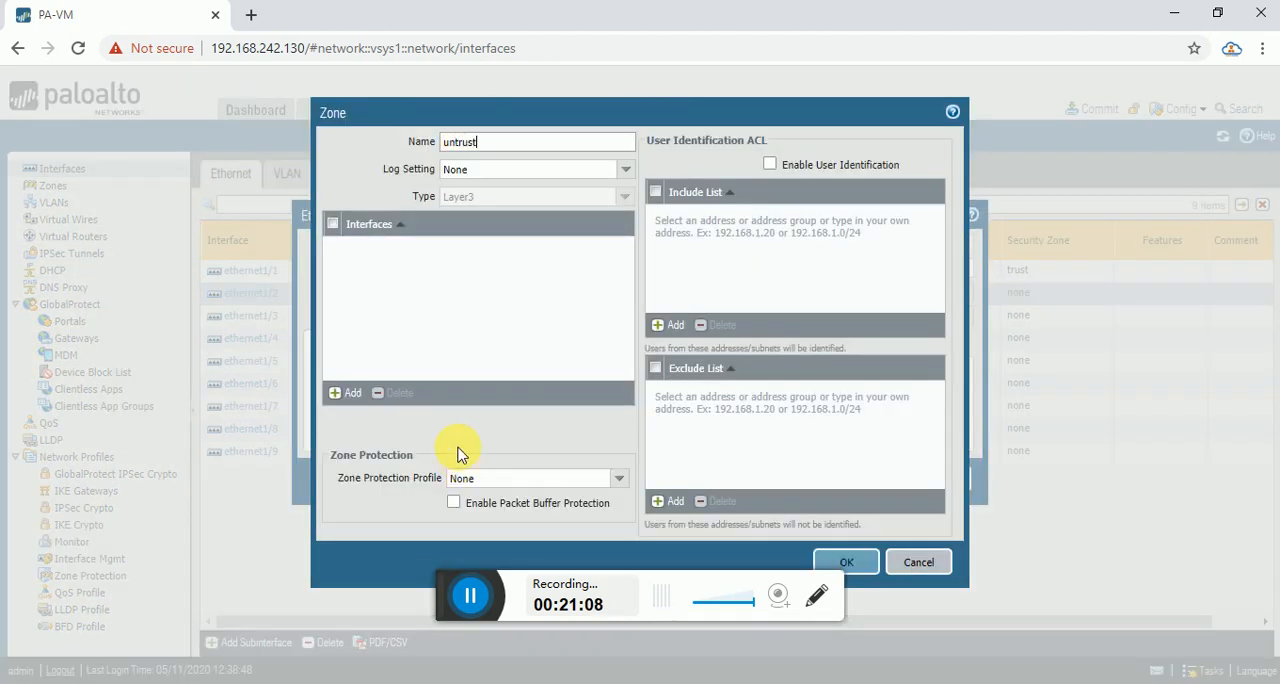
click(848, 563)
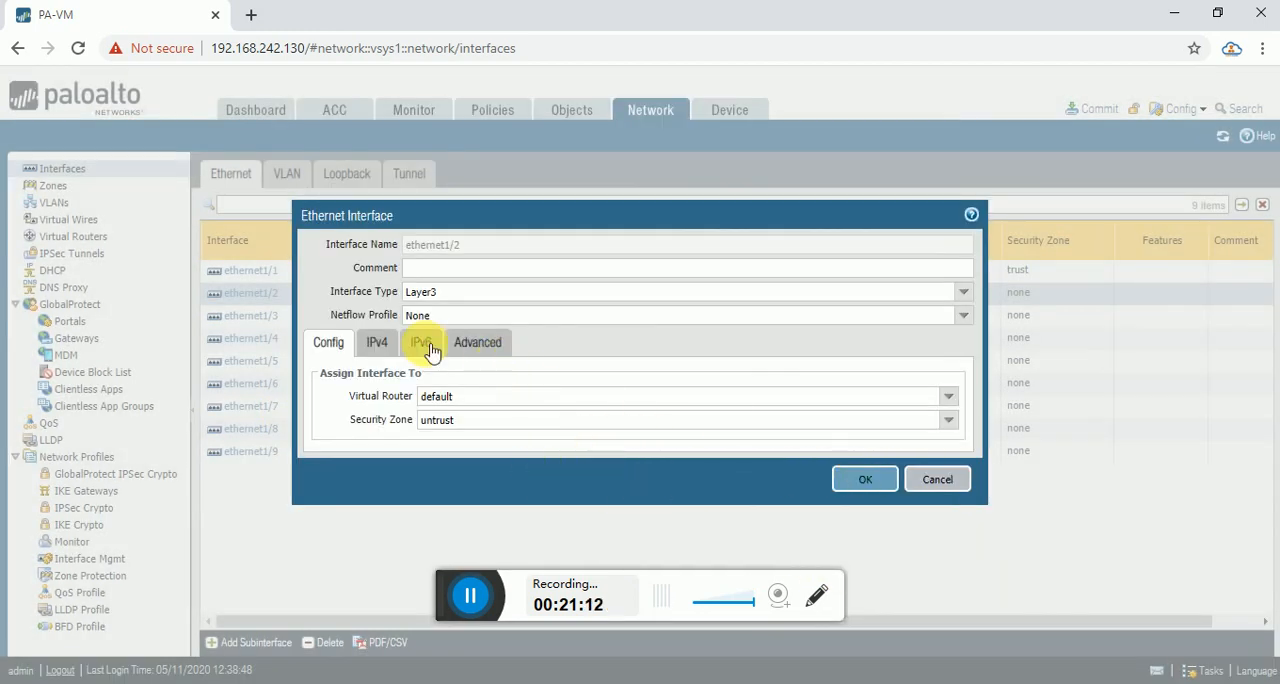
Add the static IPv4 address 192.168.1.11/24 to ethernet1/2 and save the interface.
click(376, 348)
click(337, 523)
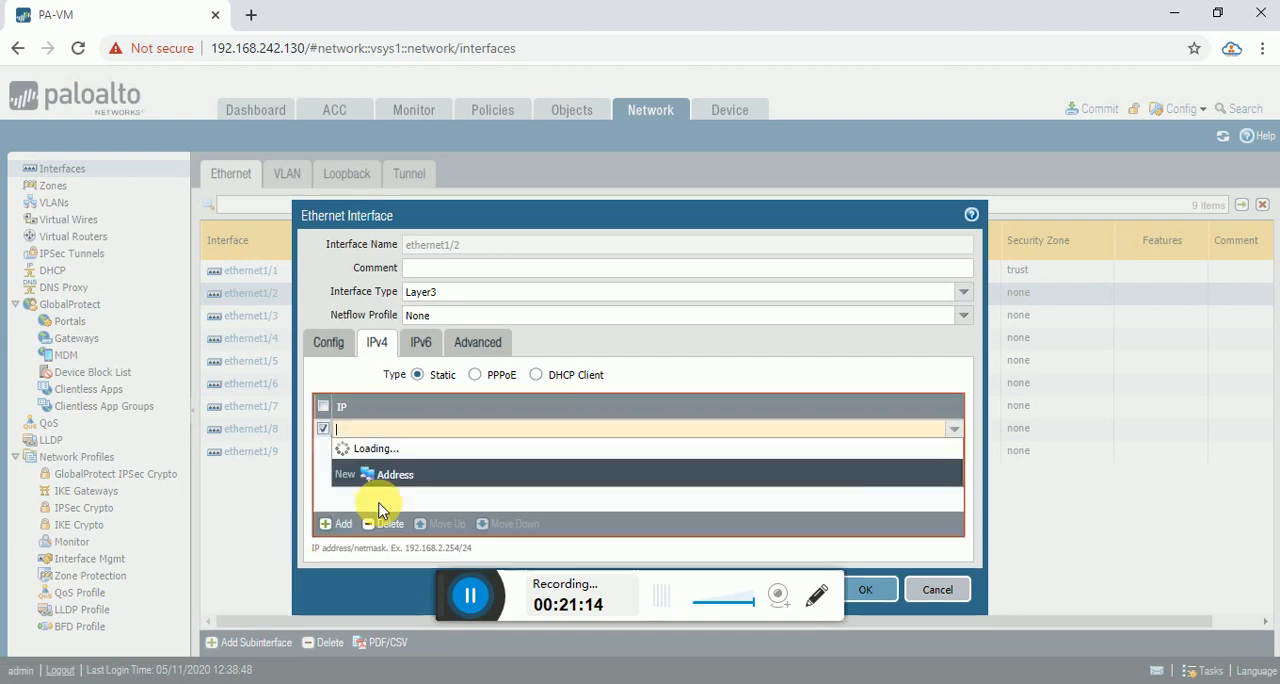
text(10)
key(BackSpace)
text(9)
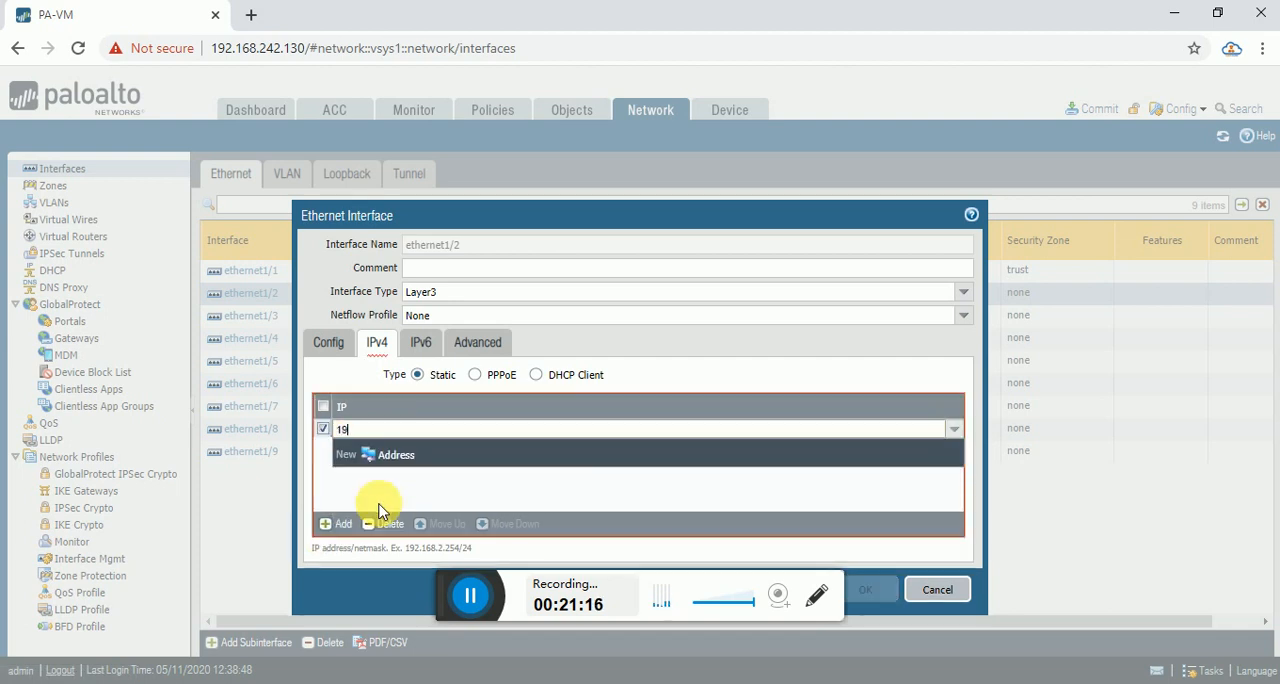
text(2.168.1.11/24)
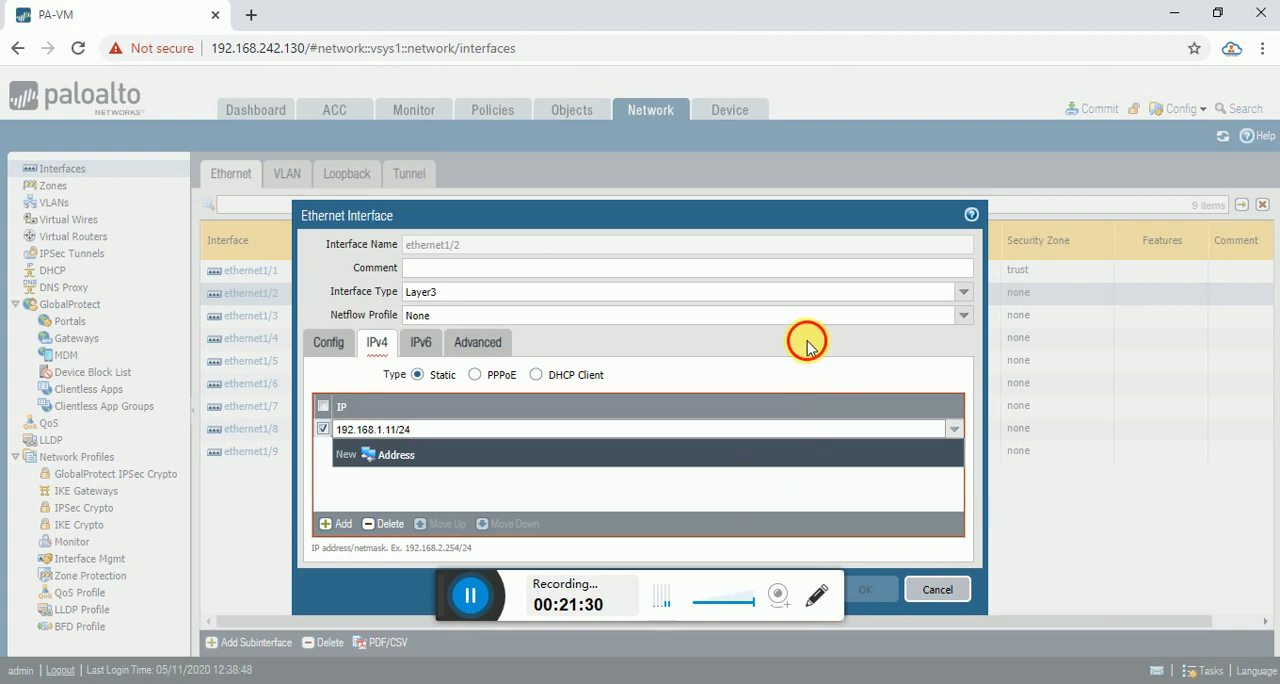
click(466, 449)
click(893, 594)
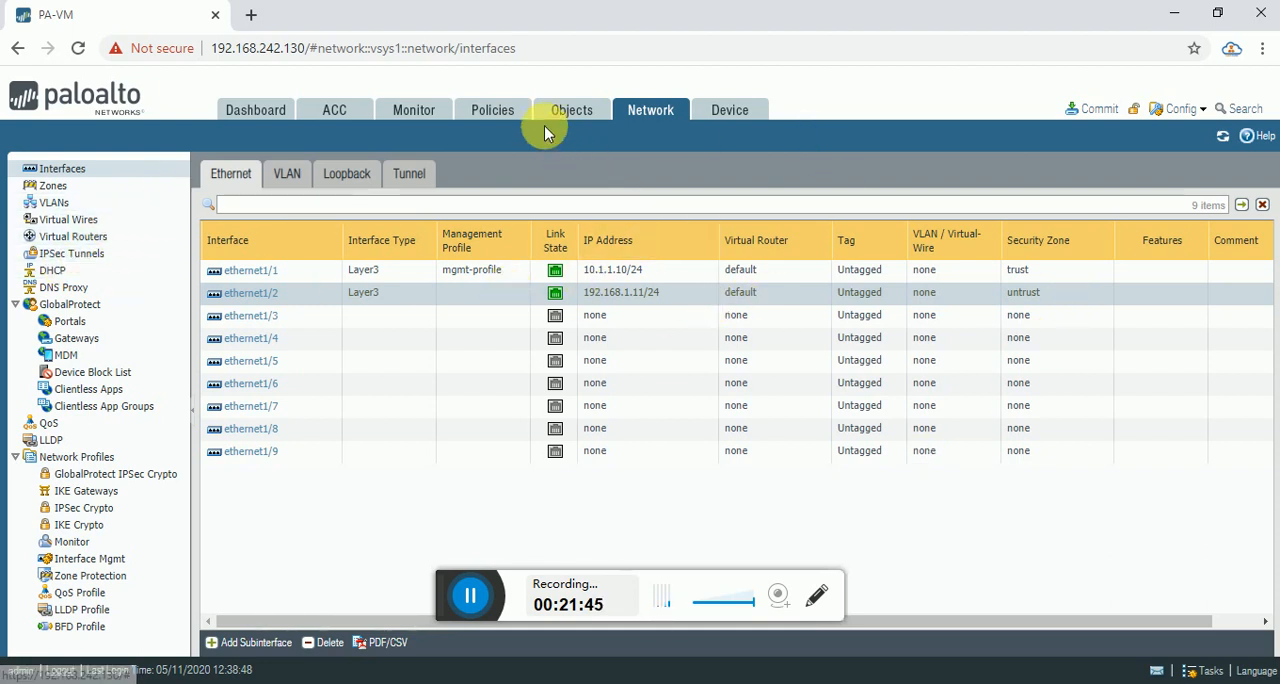
Start a new security policy rule named ALL-allow and set its source zone to Any.
click(496, 114)
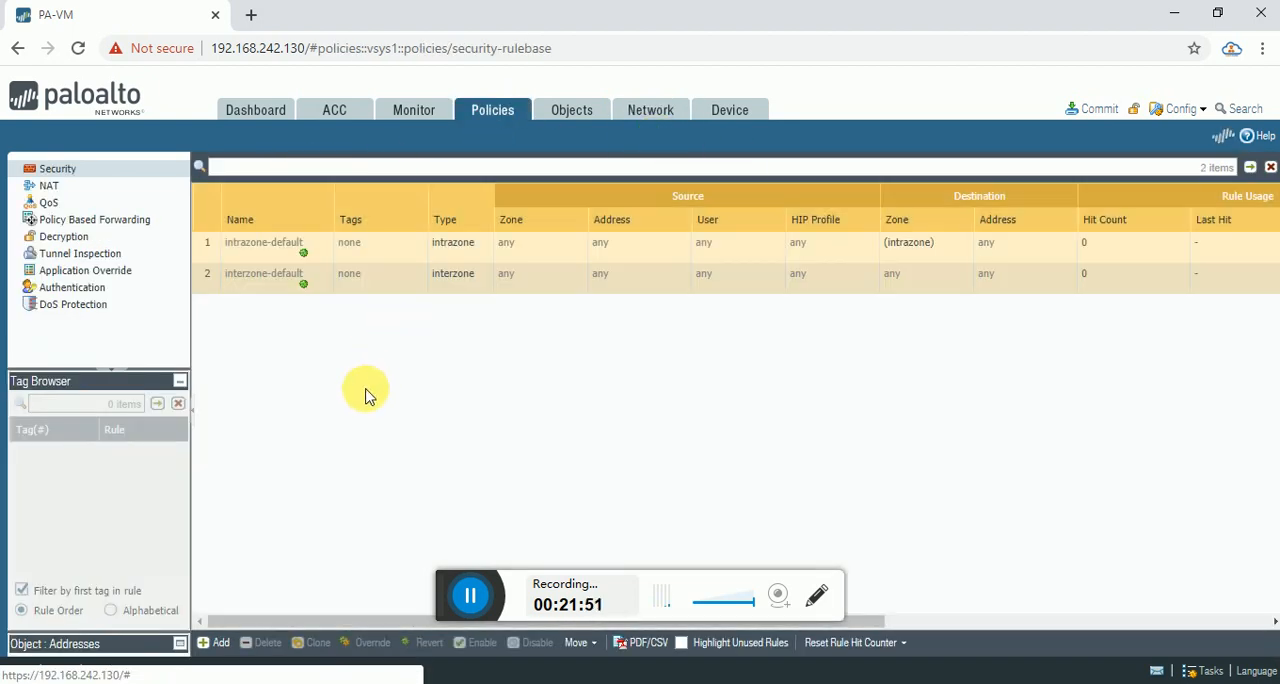
click(221, 648)
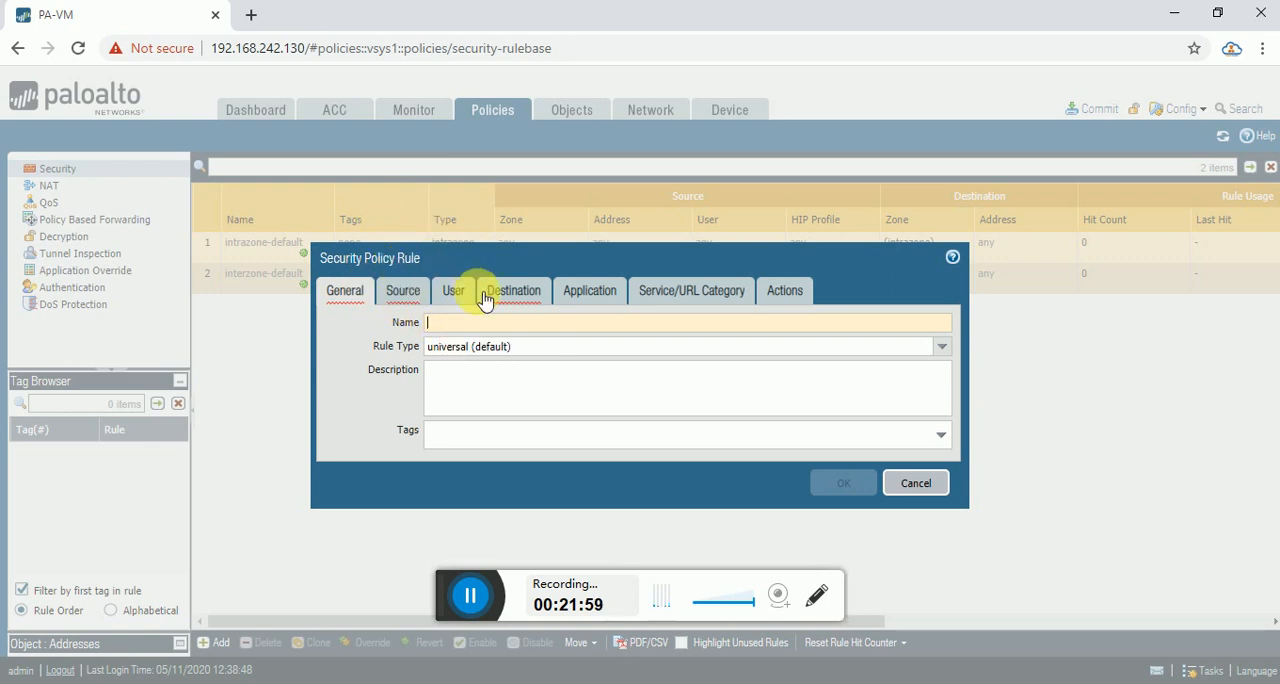
text(LL-allow)
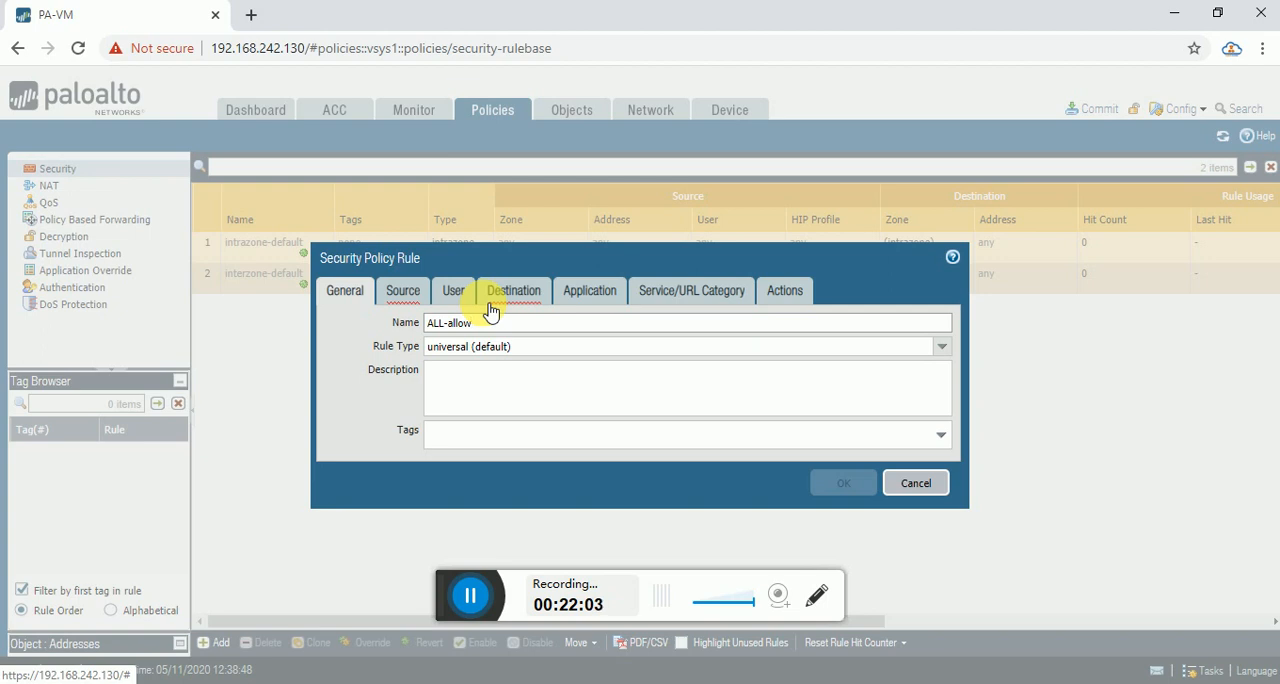
click(405, 292)
click(335, 326)
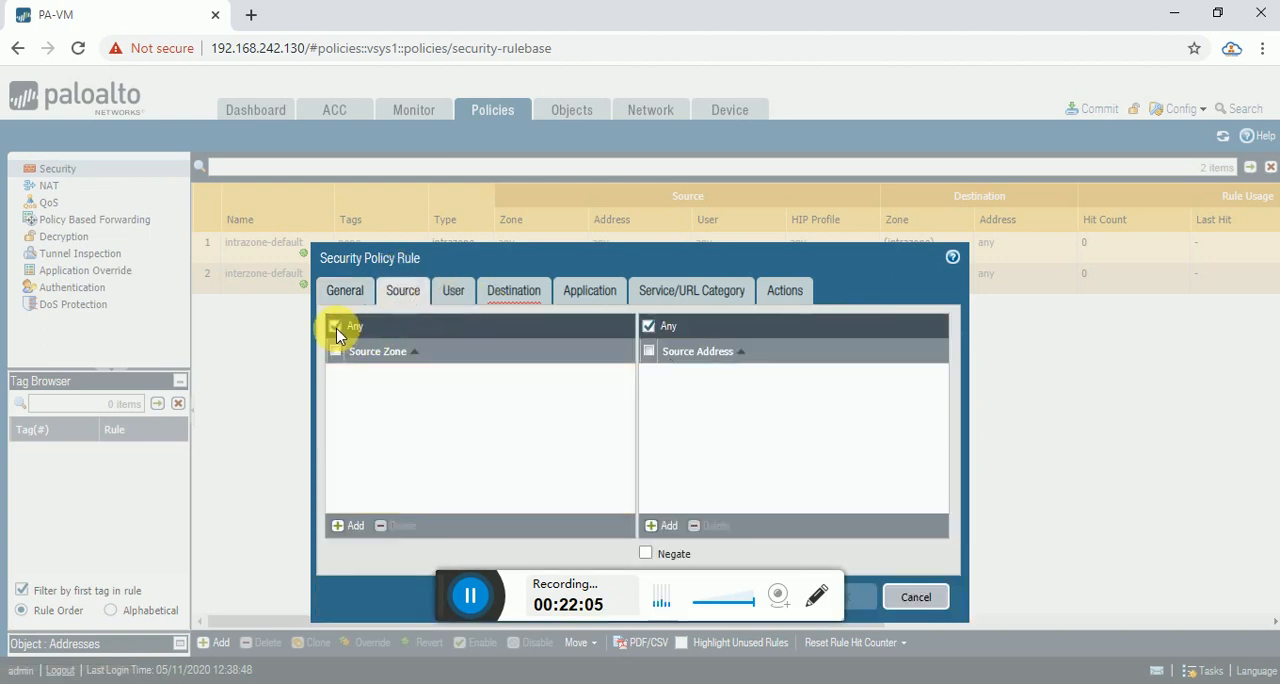
Set the ALL-allow rule's destination zone to any and save the rule.
click(513, 308)
click(452, 326)
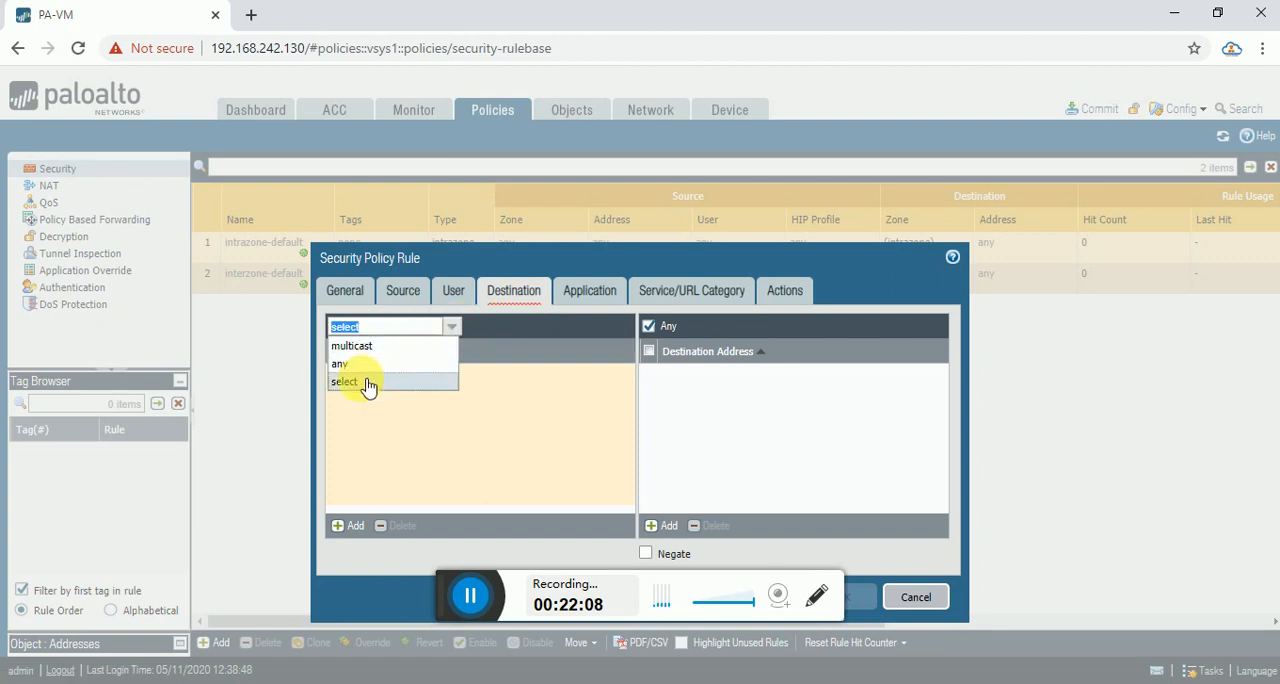
click(345, 364)
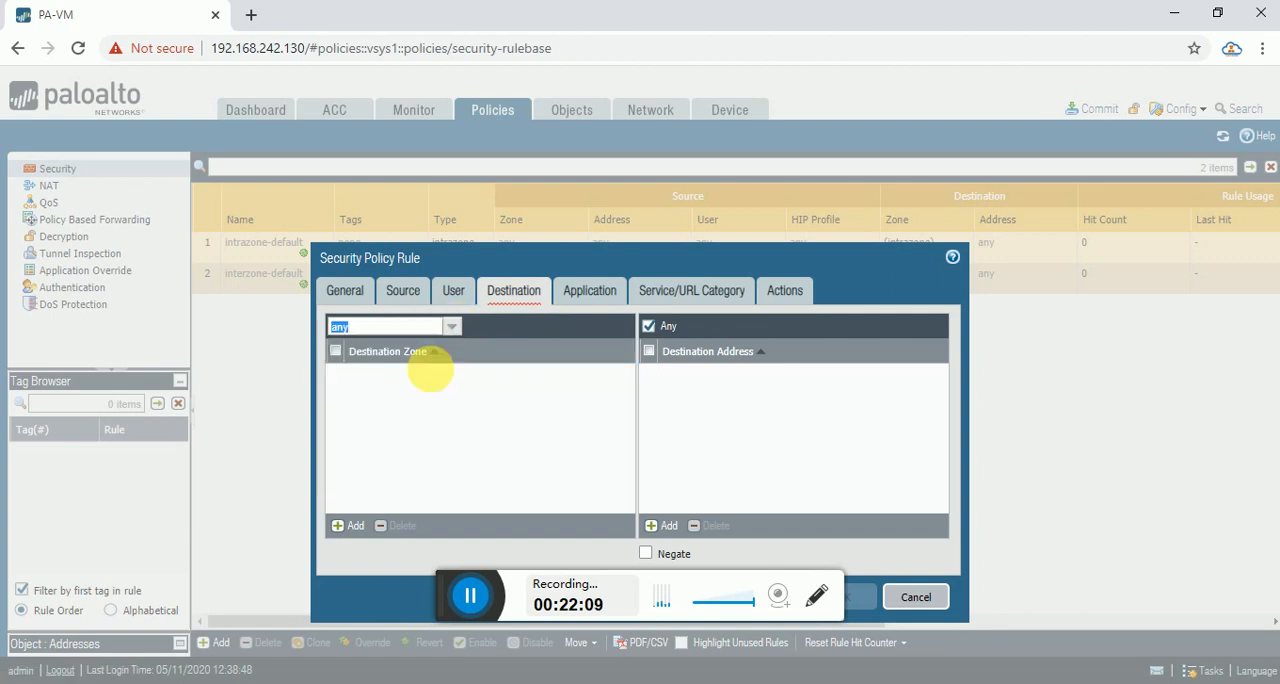
click(770, 295)
click(690, 292)
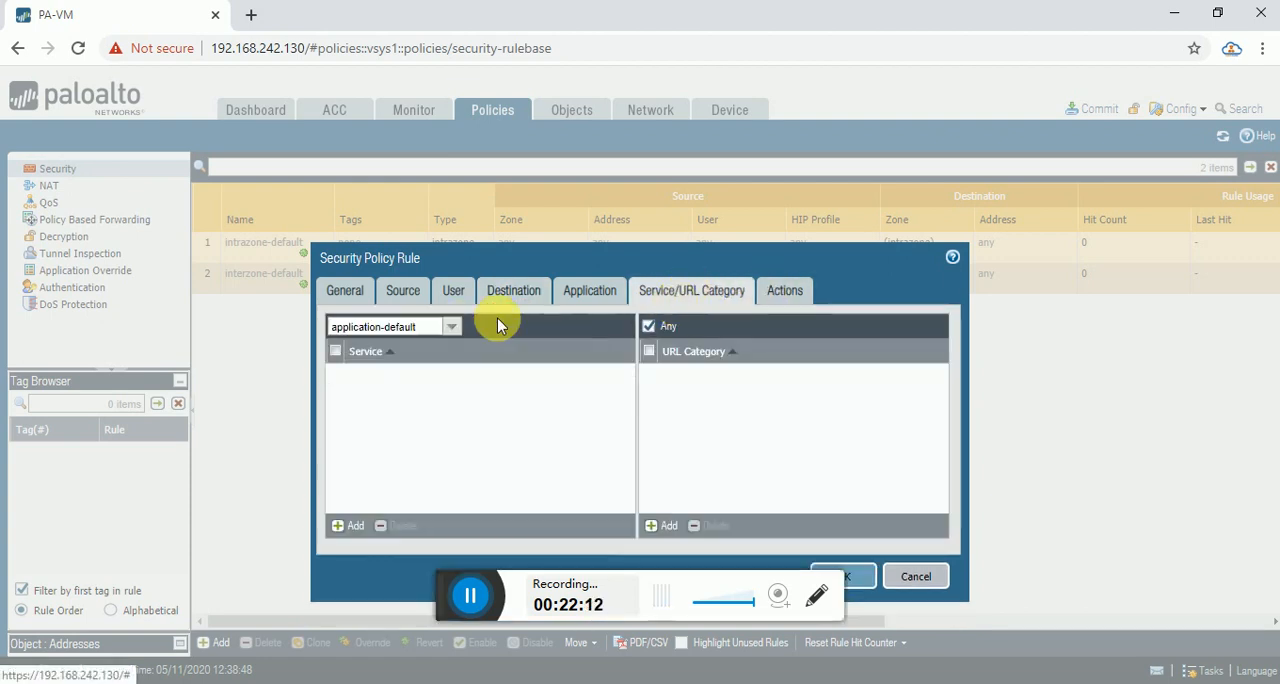
click(860, 572)
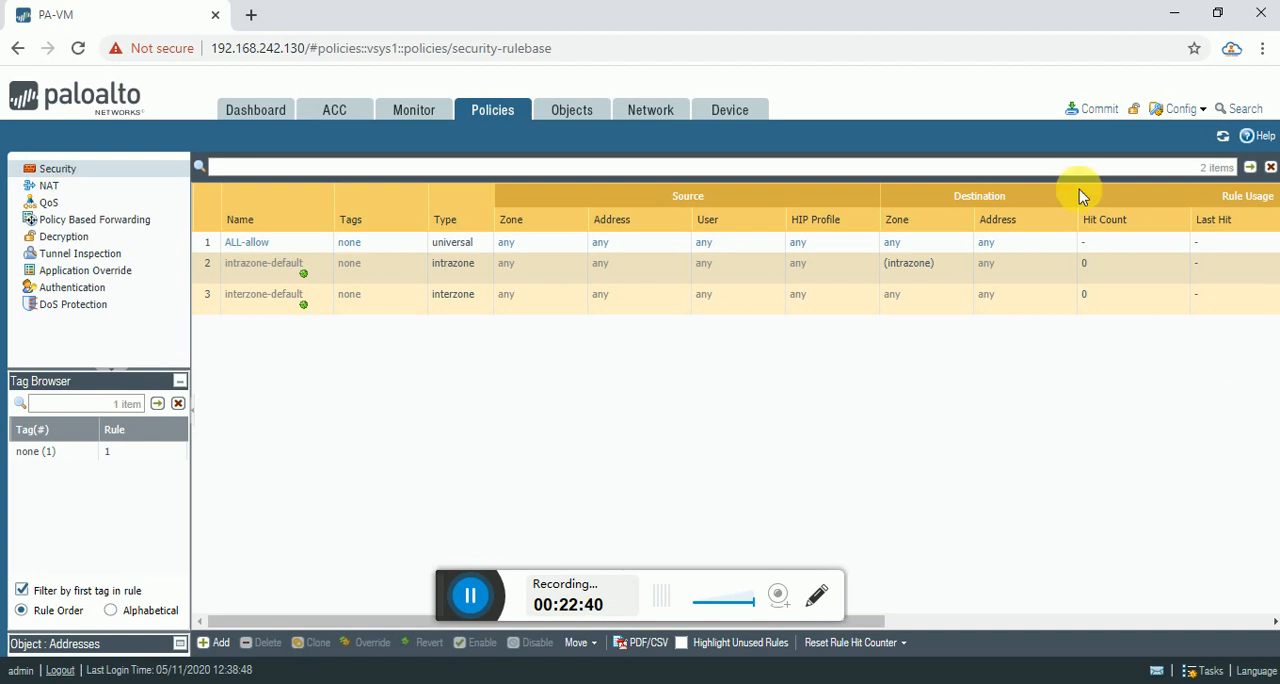
Commit all pending policy and network changes to the firewall's running configuration.
click(1115, 117)
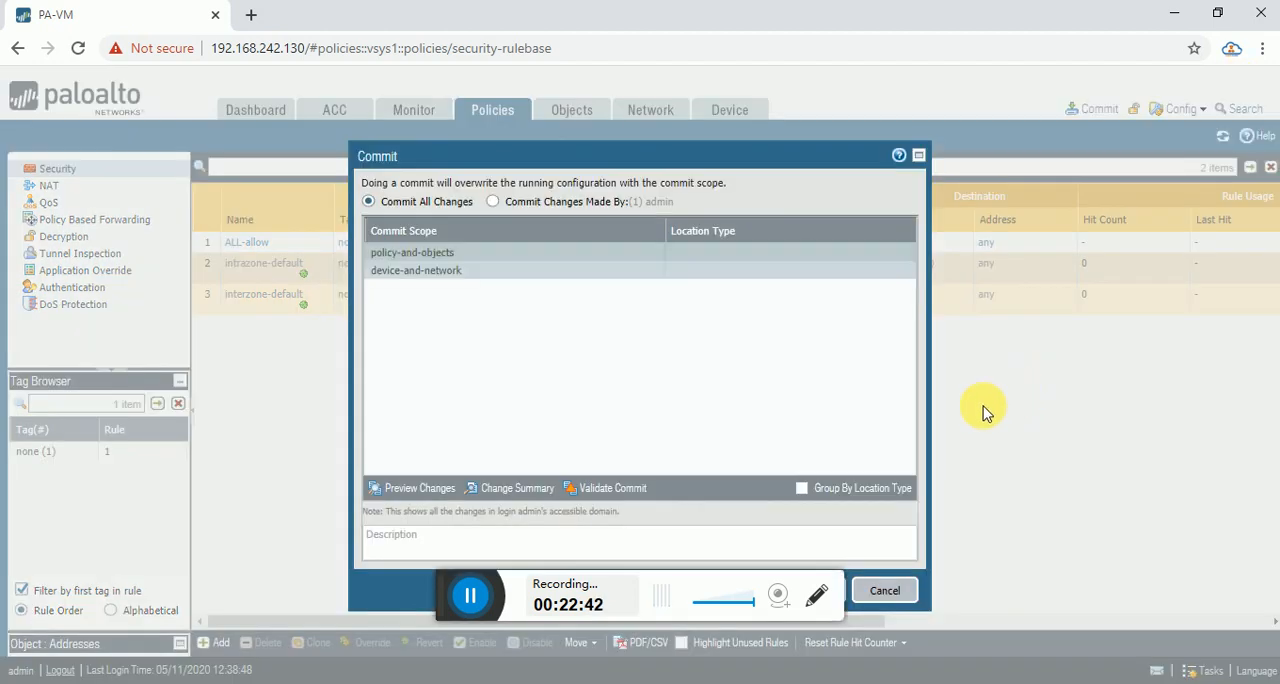
drag(693, 164, 894, 89)
click(1010, 517)
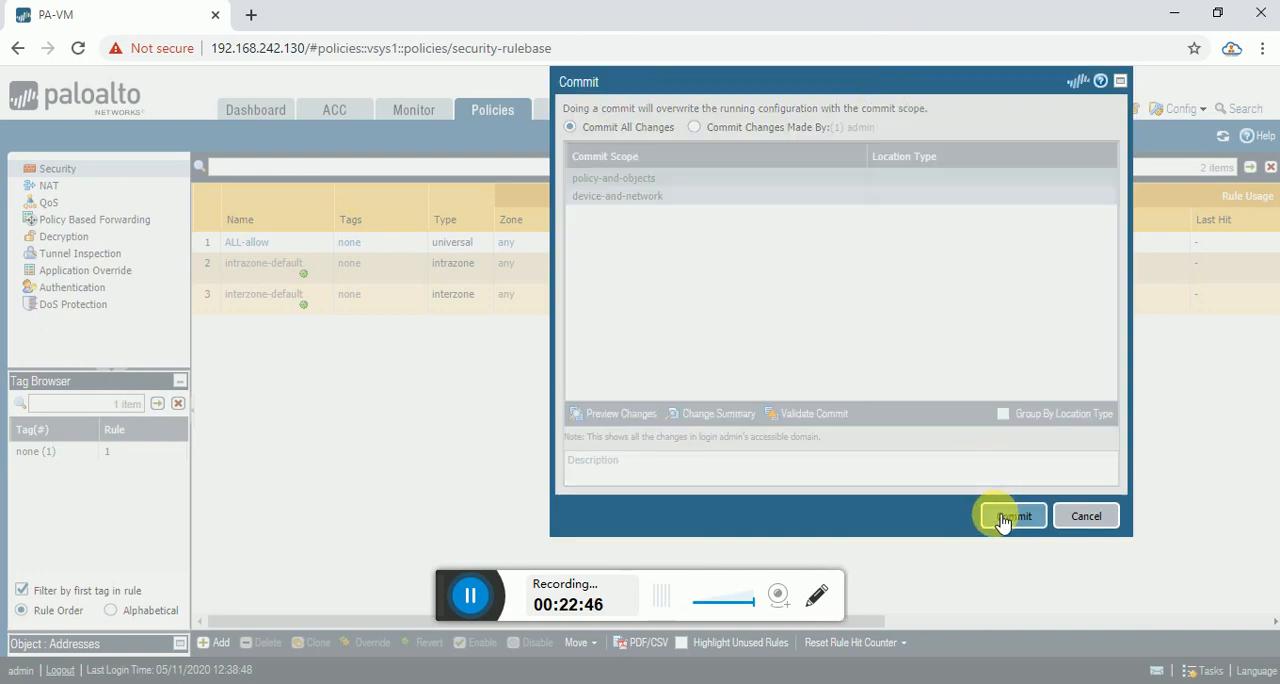
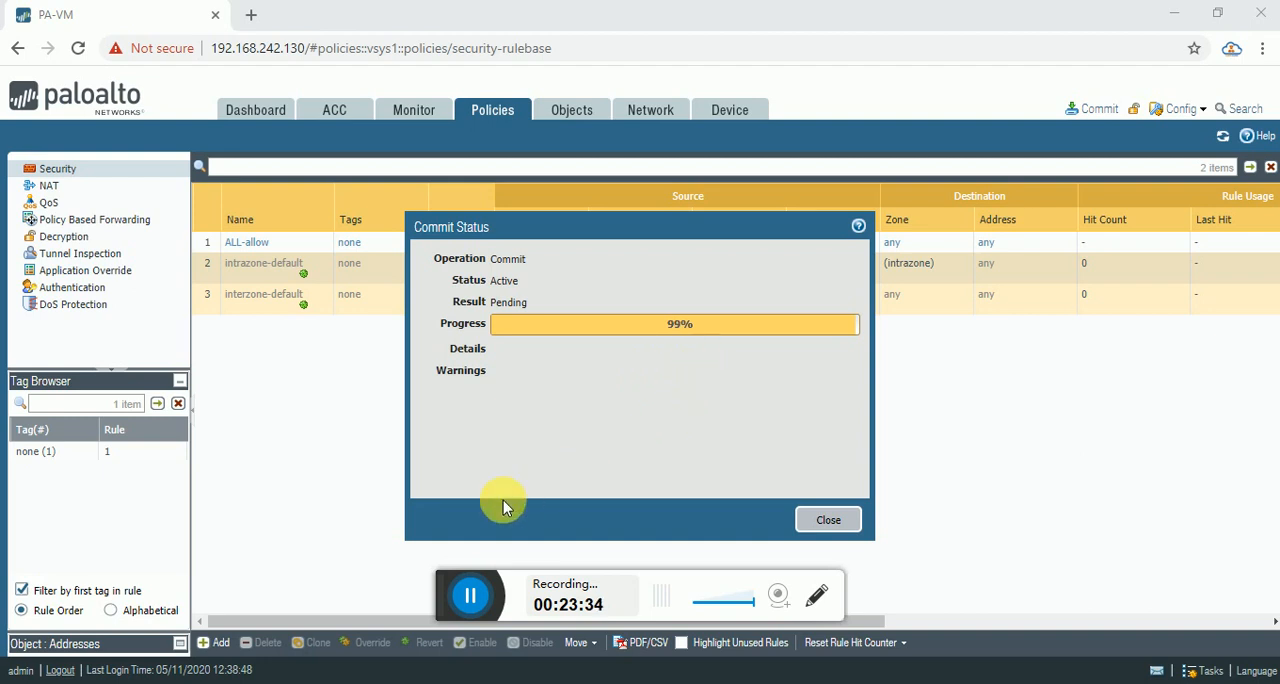
Check the result details in the commit status and close it.
click(472, 596)
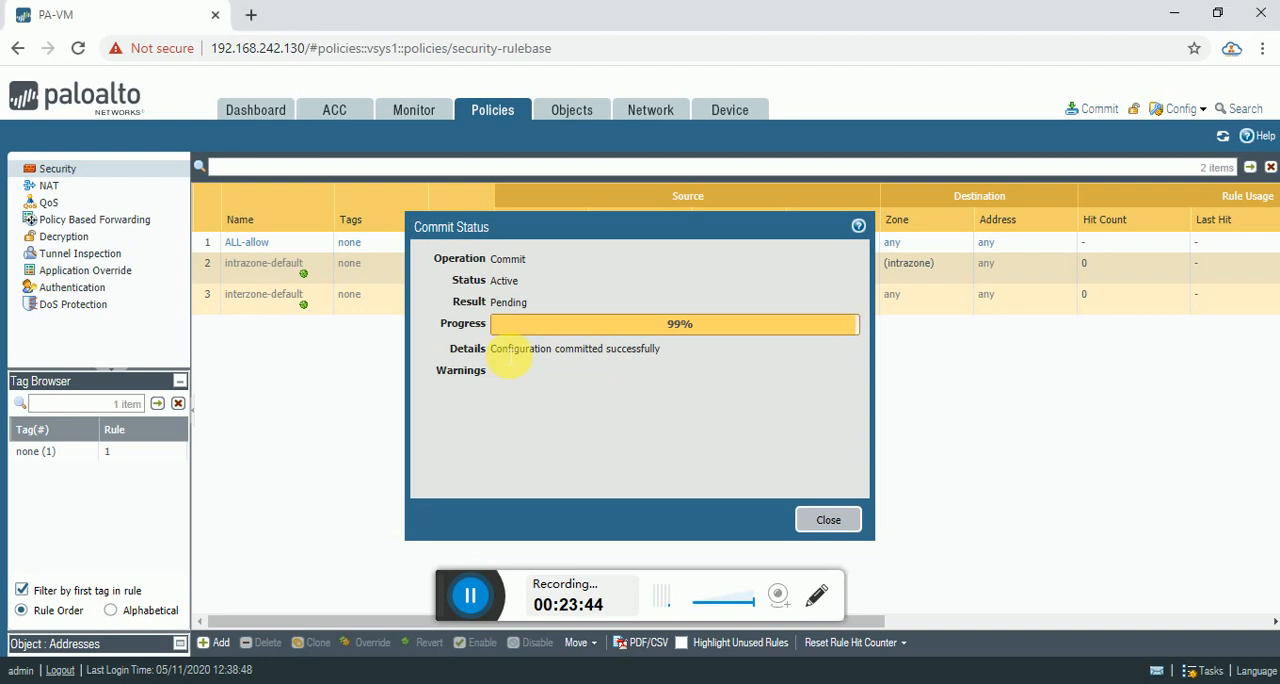
drag(506, 352, 586, 352)
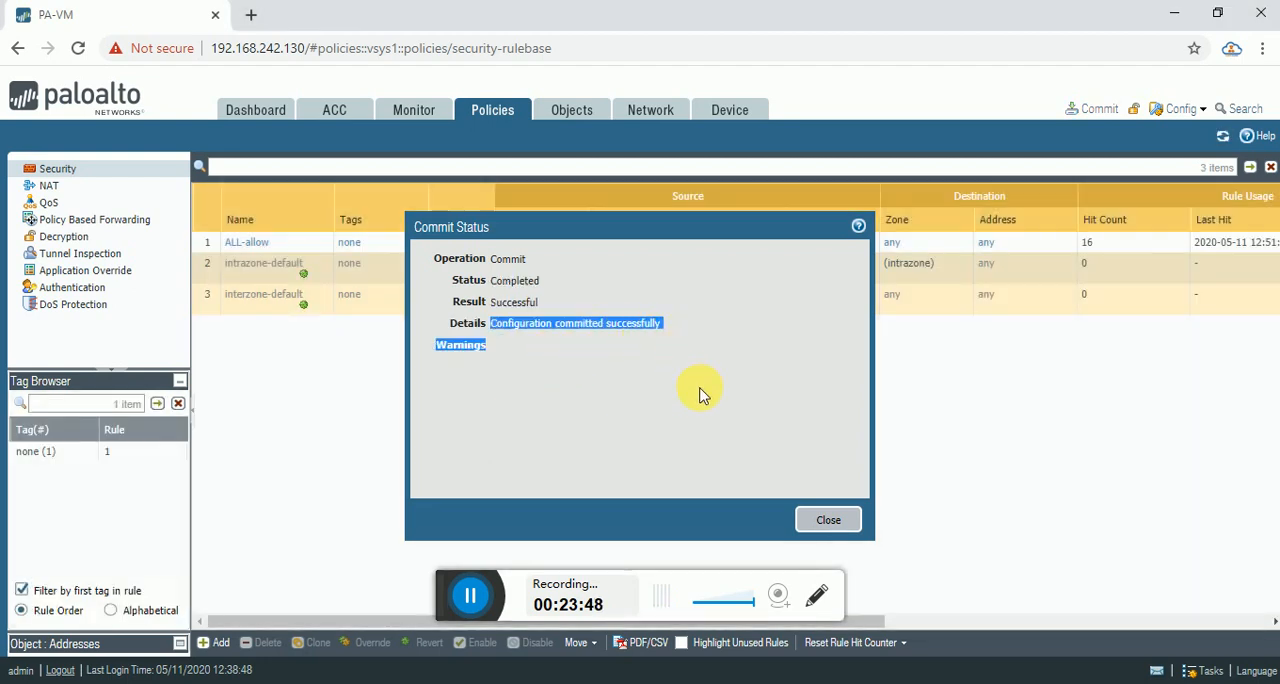
click(560, 396)
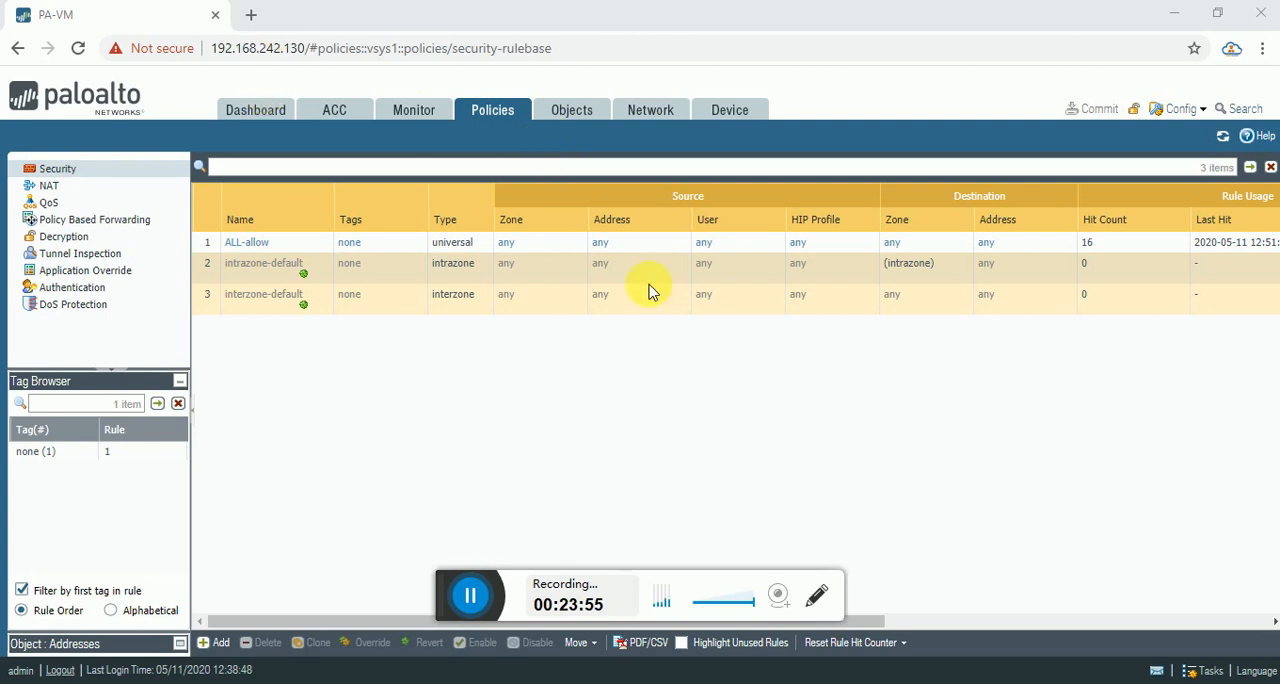
Switch to the topology diagram in Paint and mark R1 and its link to the firewall's 10.1.1.10/24 interface with red freehand strokes.
mouse_move(865, 682)
click(865, 620)
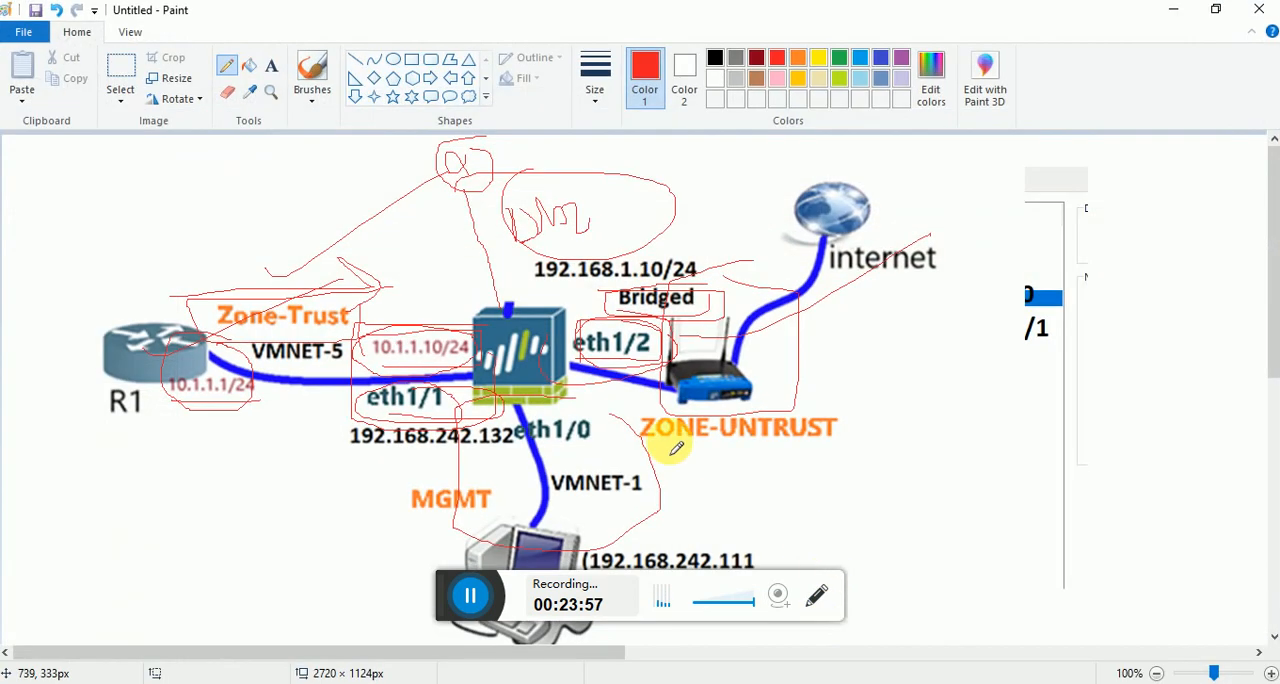
mouse_move(173, 318)
mouse_down()
mouse_move(83, 318)
mouse_move(222, 438)
mouse_move(185, 370)
mouse_move(195, 279)
mouse_move(468, 343)
mouse_up()
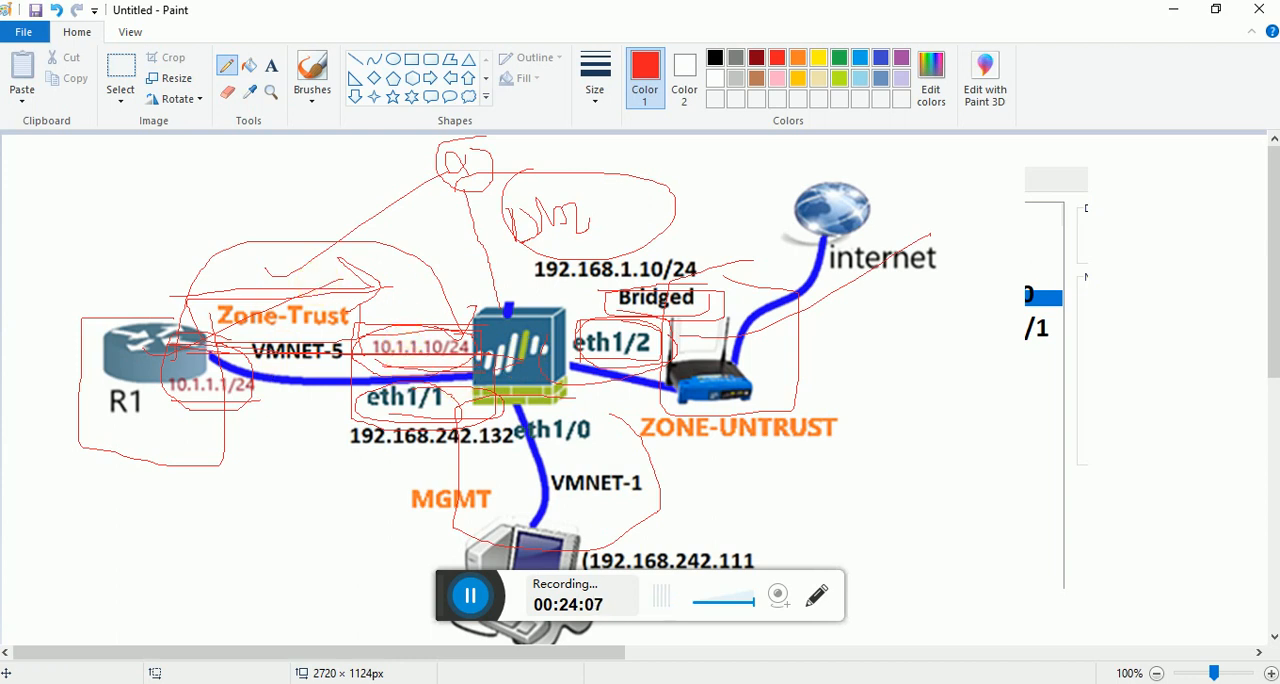
Switch to the R1 console in VMware Workstation and ping the firewall's trust interface at 10.1.1.10.
click(744, 683)
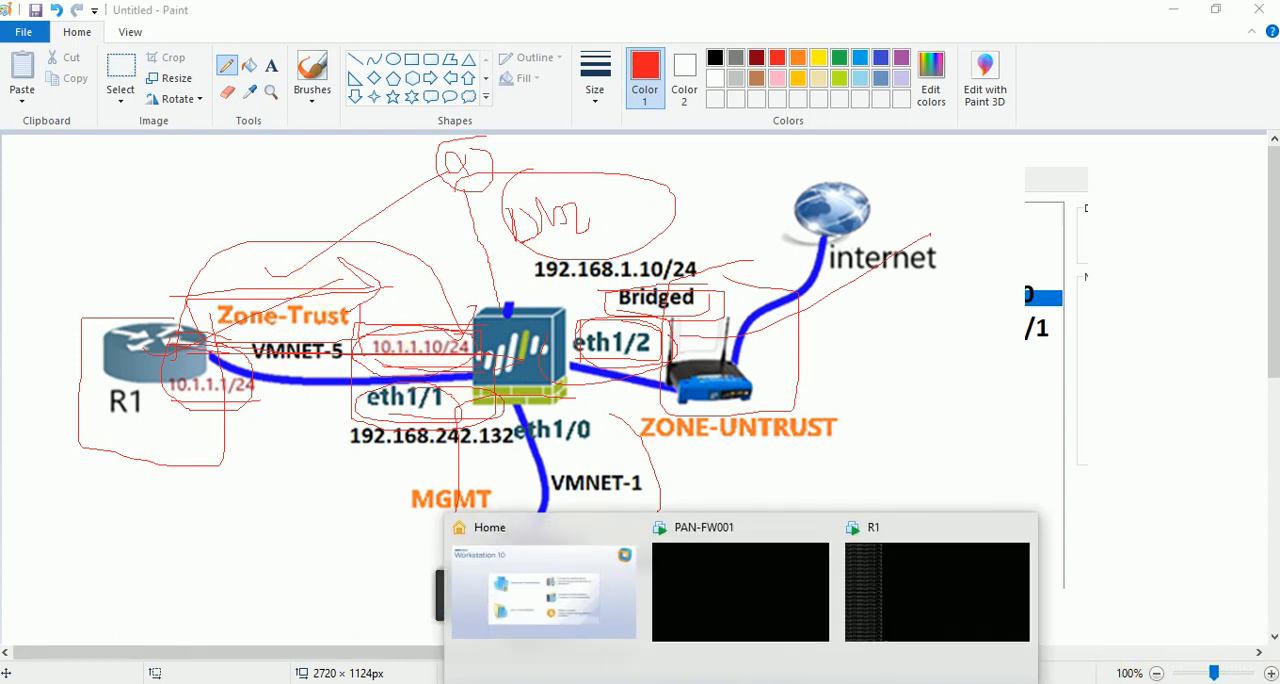
click(847, 568)
click(637, 431)
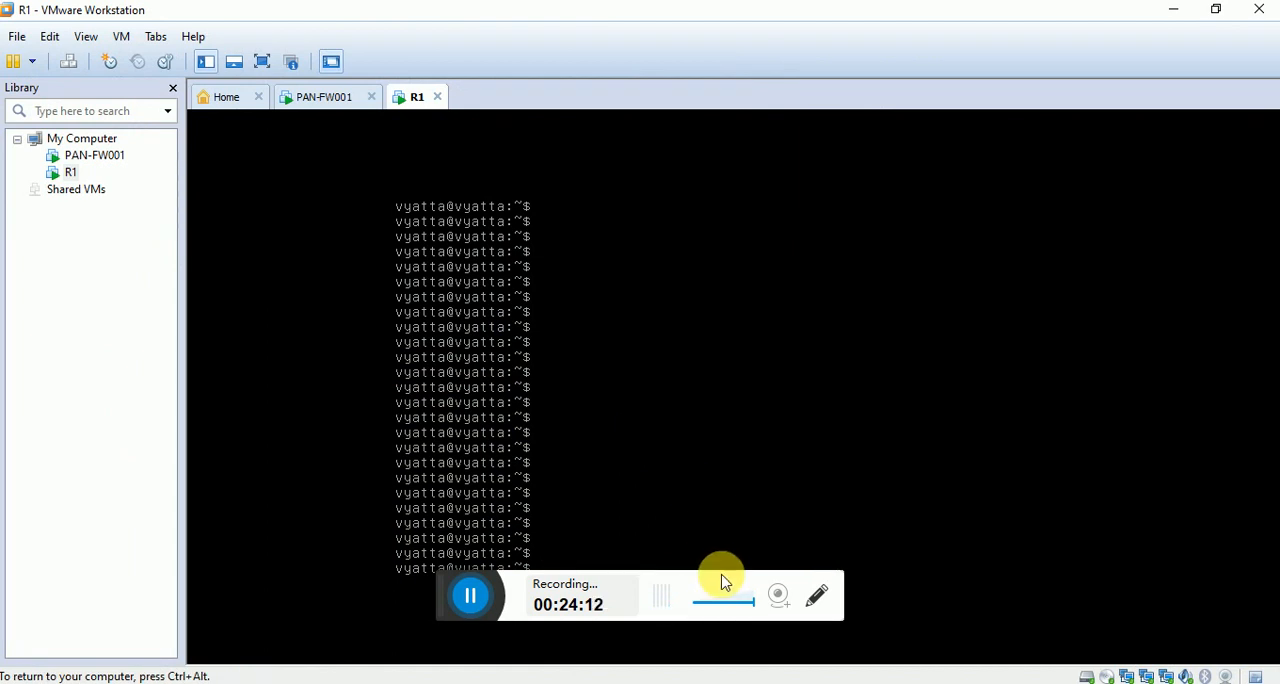
key(ctrl+alt)
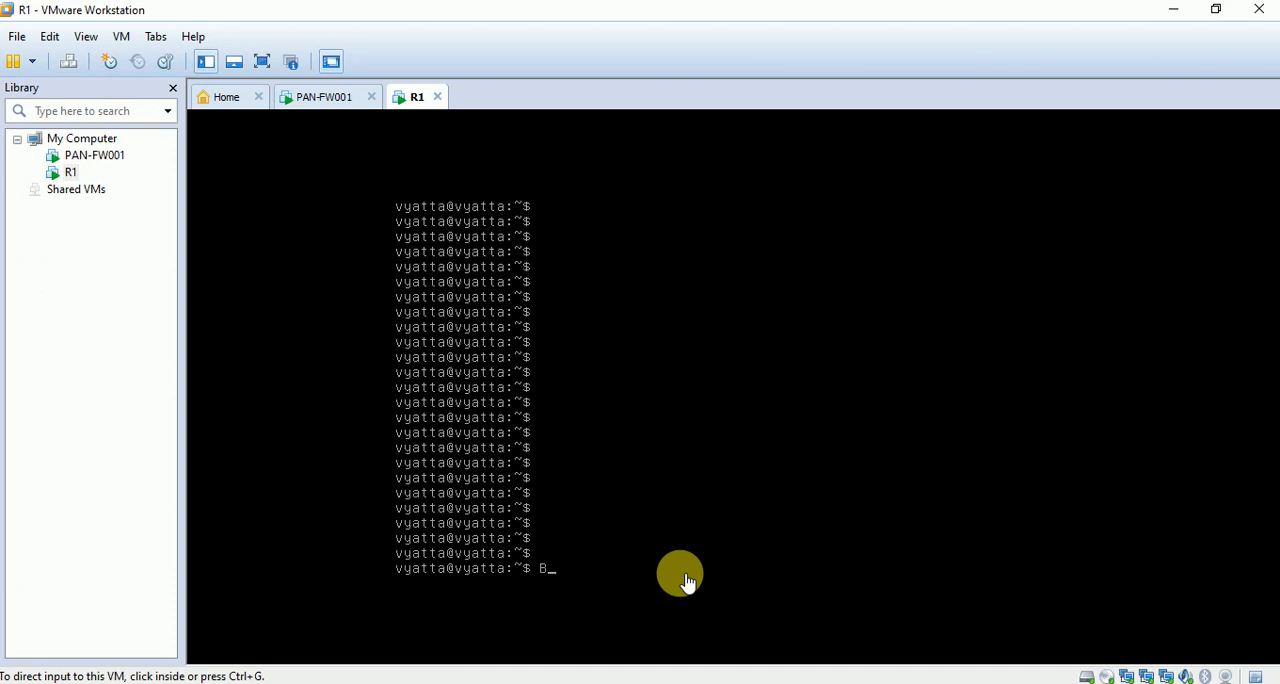
click(686, 580)
text(p)
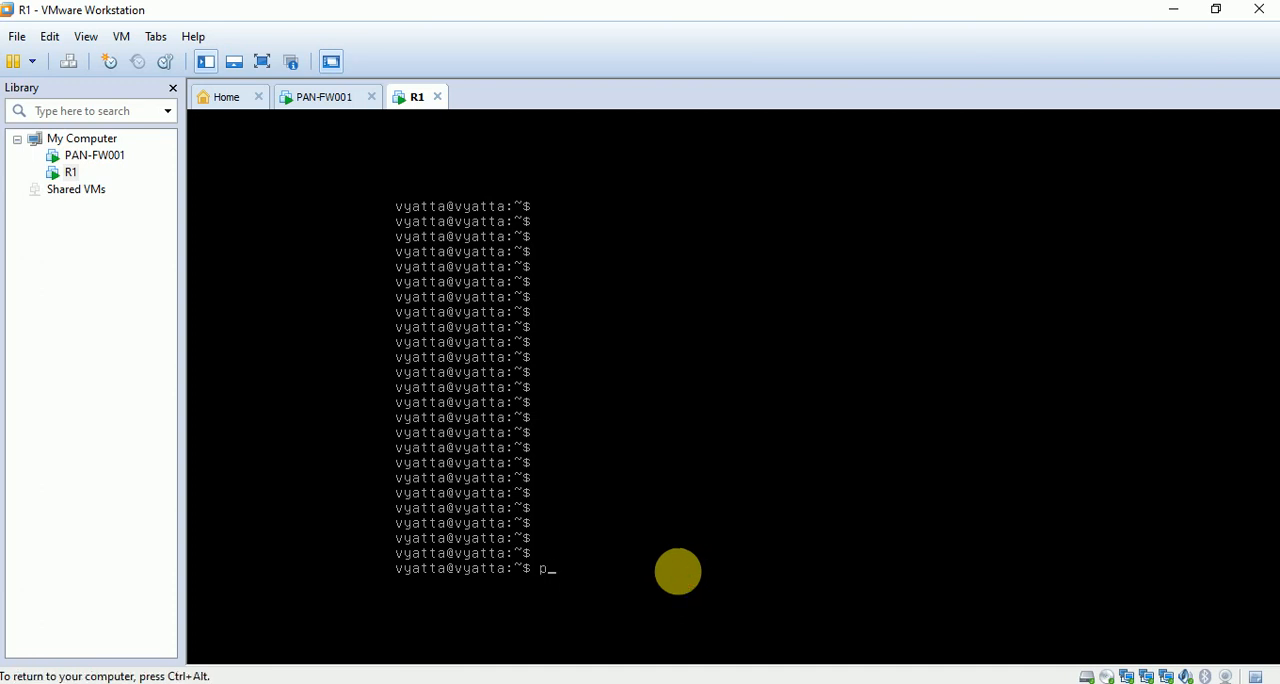
text(ing 10.1.1.10)
key(Return)
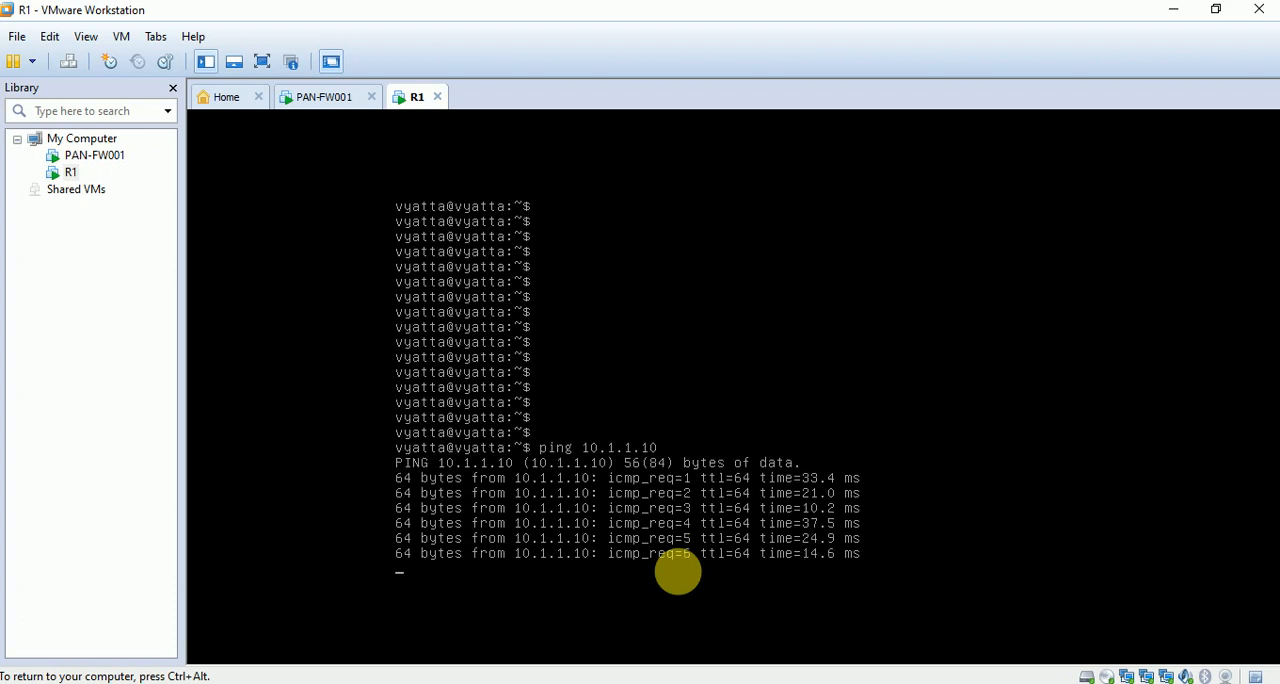
Stop the ping to 10.1.1.10 and start pinging 8.8.8.8 from R1.
key(ctrl+c)
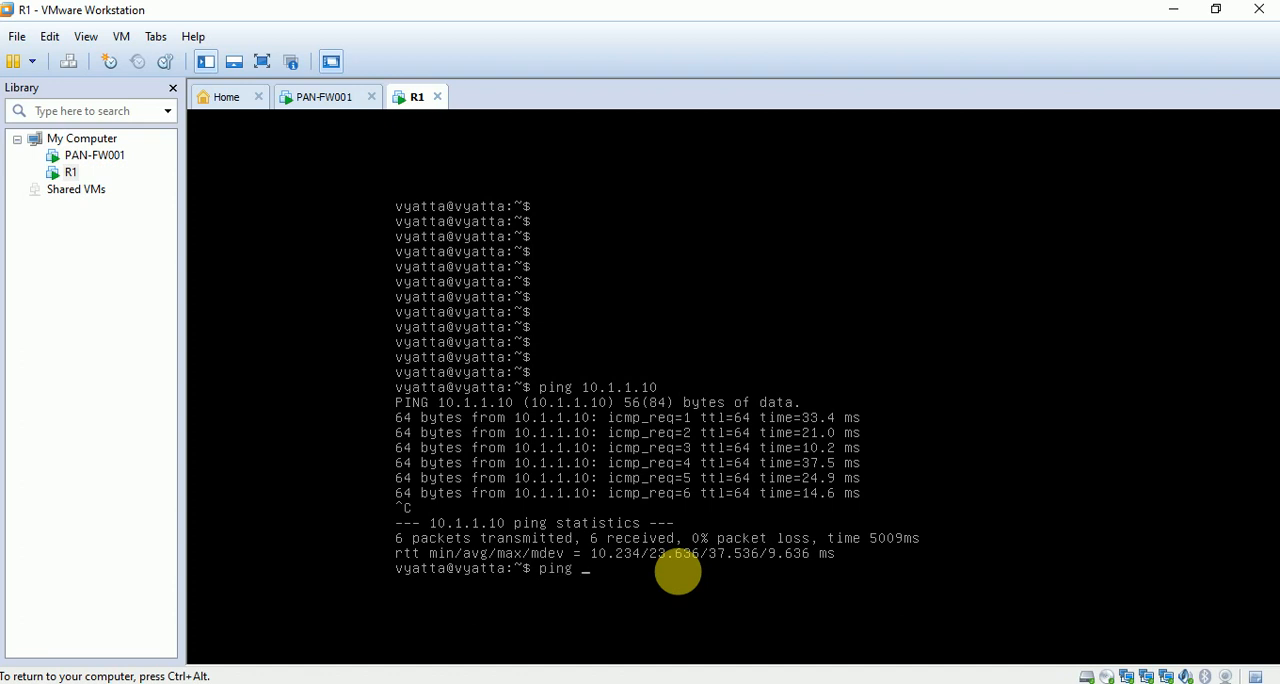
text(ping 8.8.88.8)
key(Return)
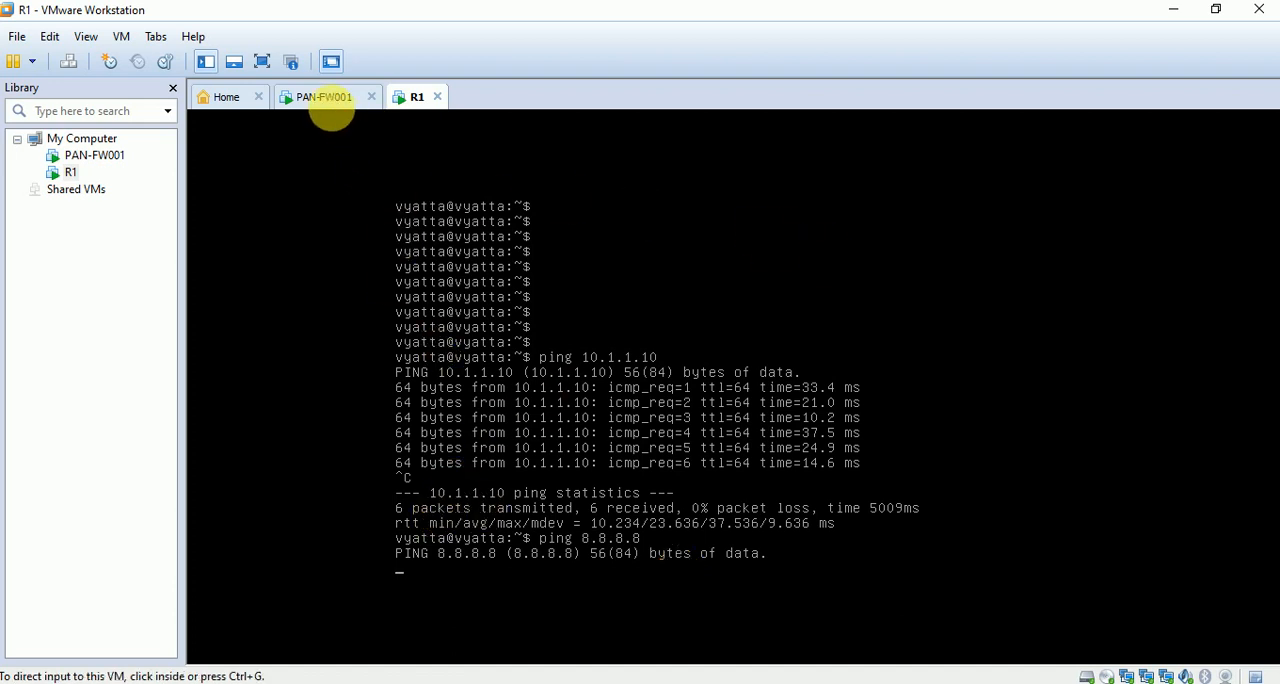
On the PAN-FW001 console, leave the paged interface output and run show session all.
click(330, 97)
click(677, 314)
key(Return)
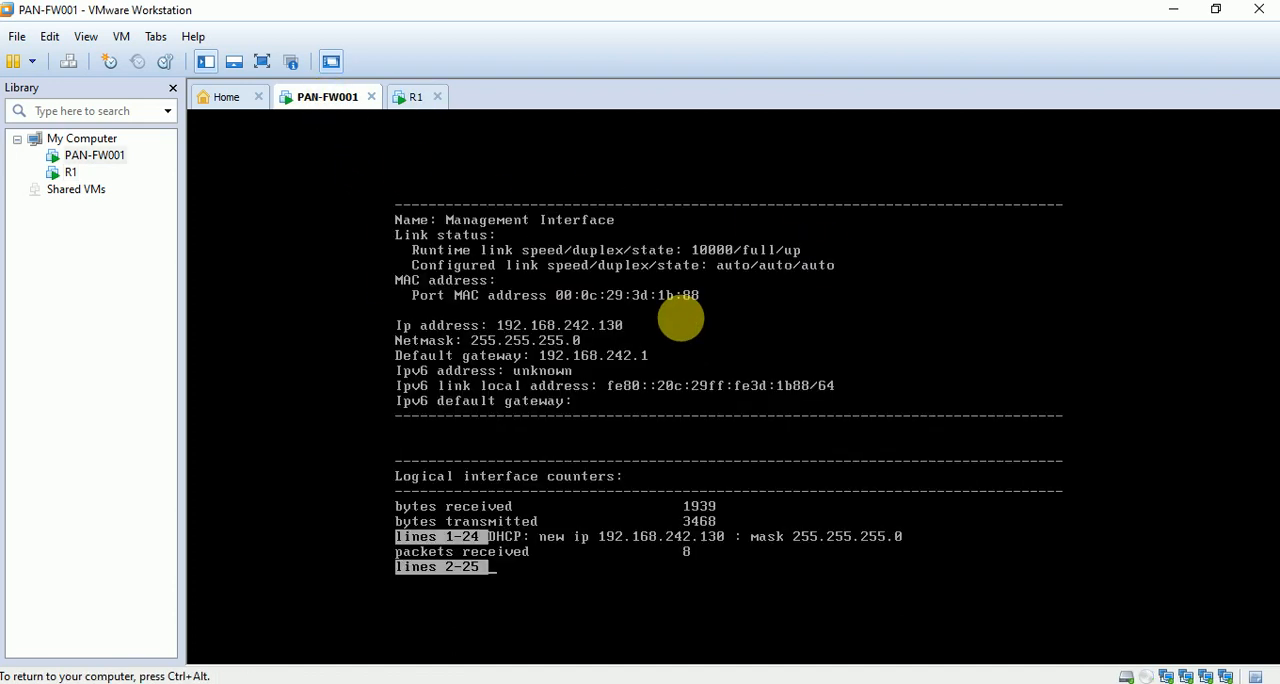
key(space)
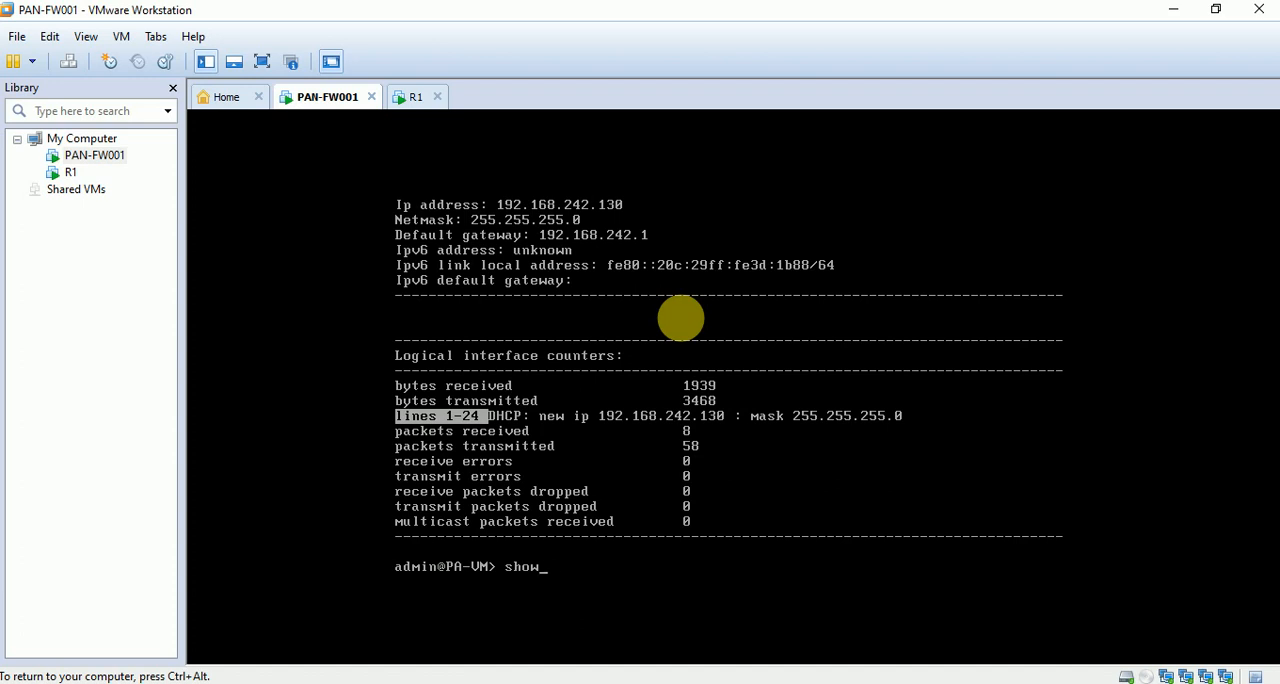
text(ssion all)
key(Return)
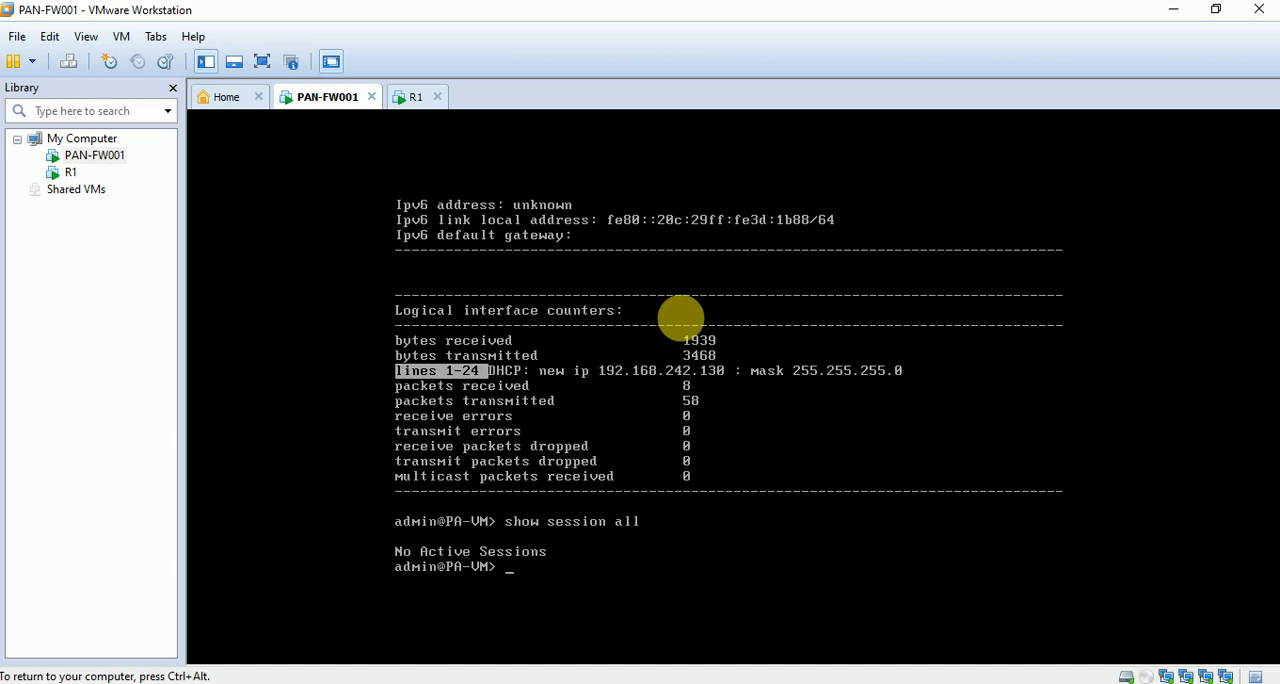
Return to the R1 console, stop the running ping and start a new ping to 8.8.8.8.
click(412, 96)
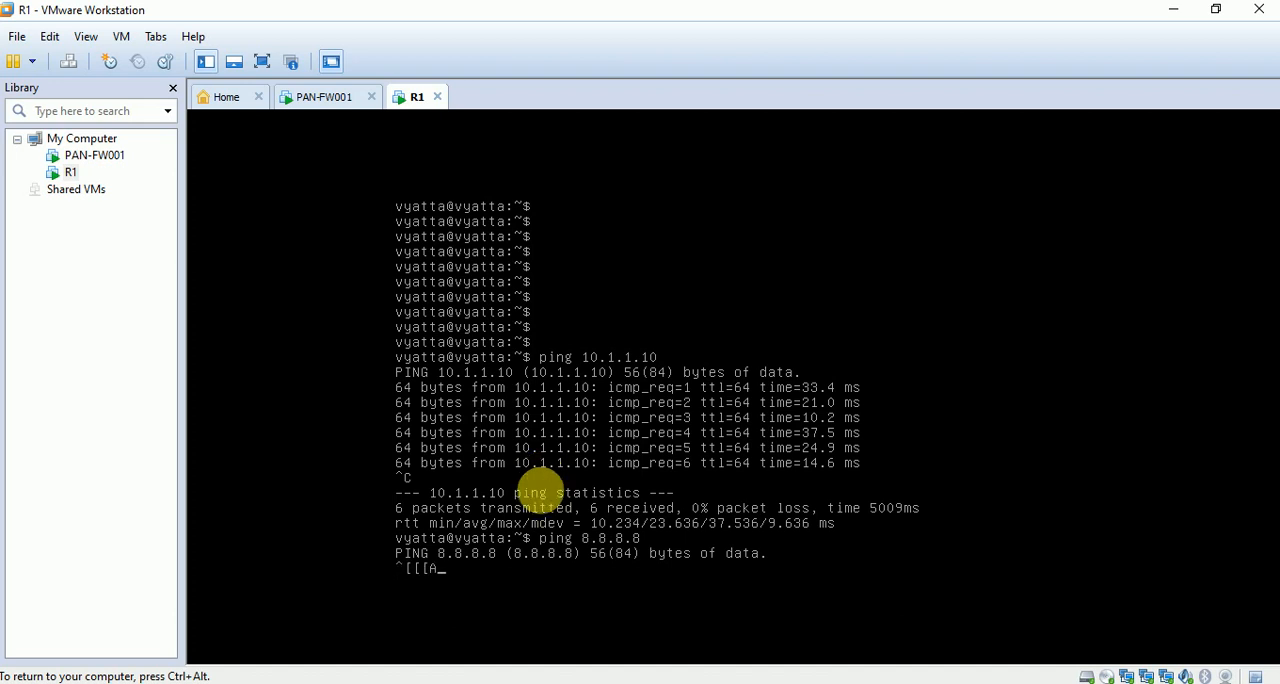
key(ctrl+alt)
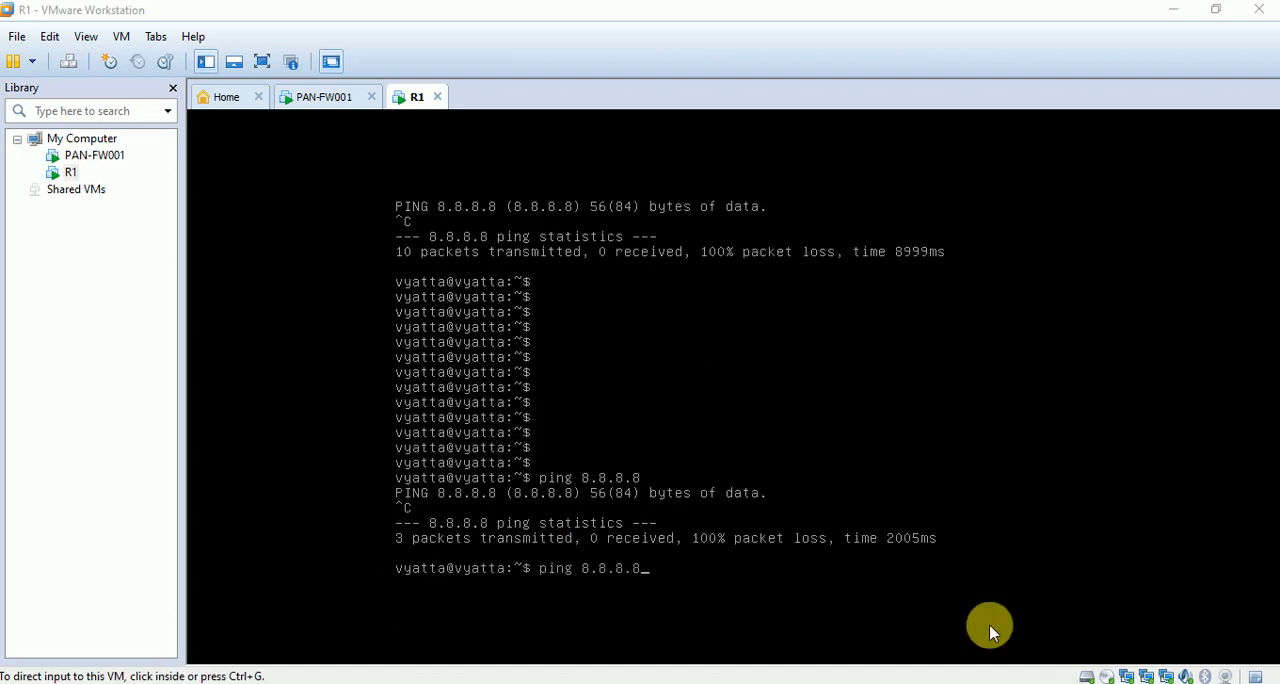
click(963, 552)
key(Return)
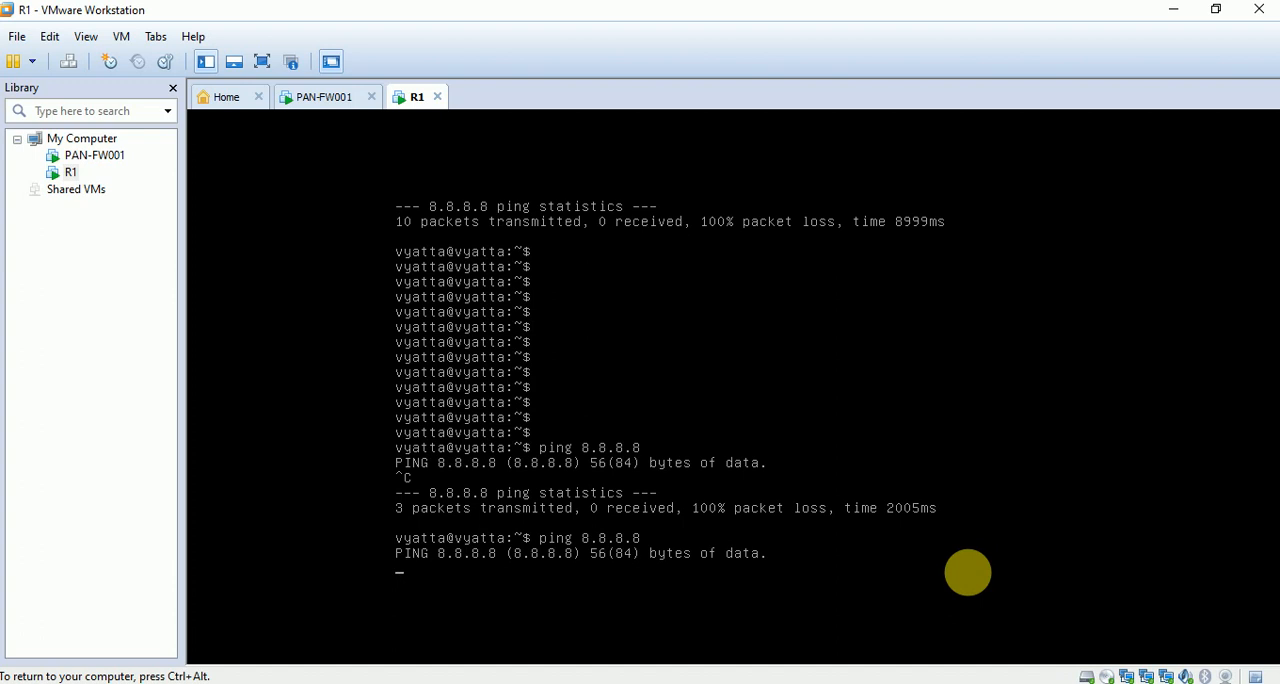
Go back to the PAN-FW001 console and list all sessions again while R1's ping is running.
key(ctrl+alt)
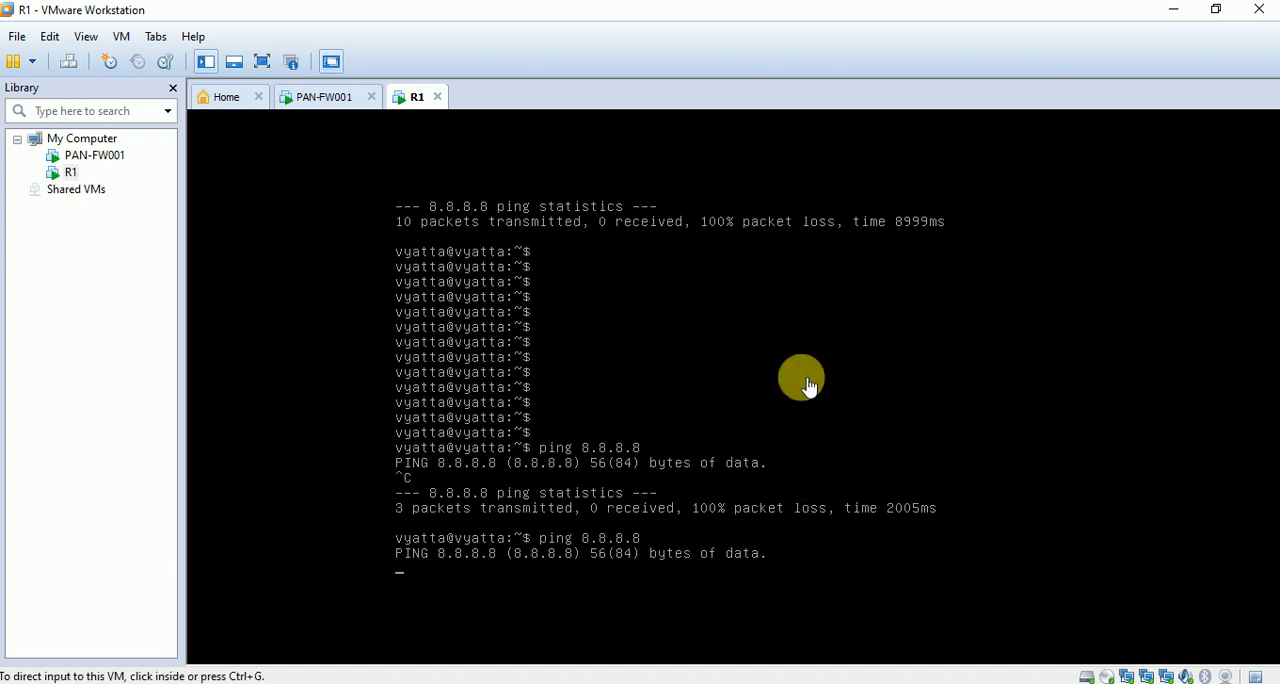
click(320, 97)
click(826, 276)
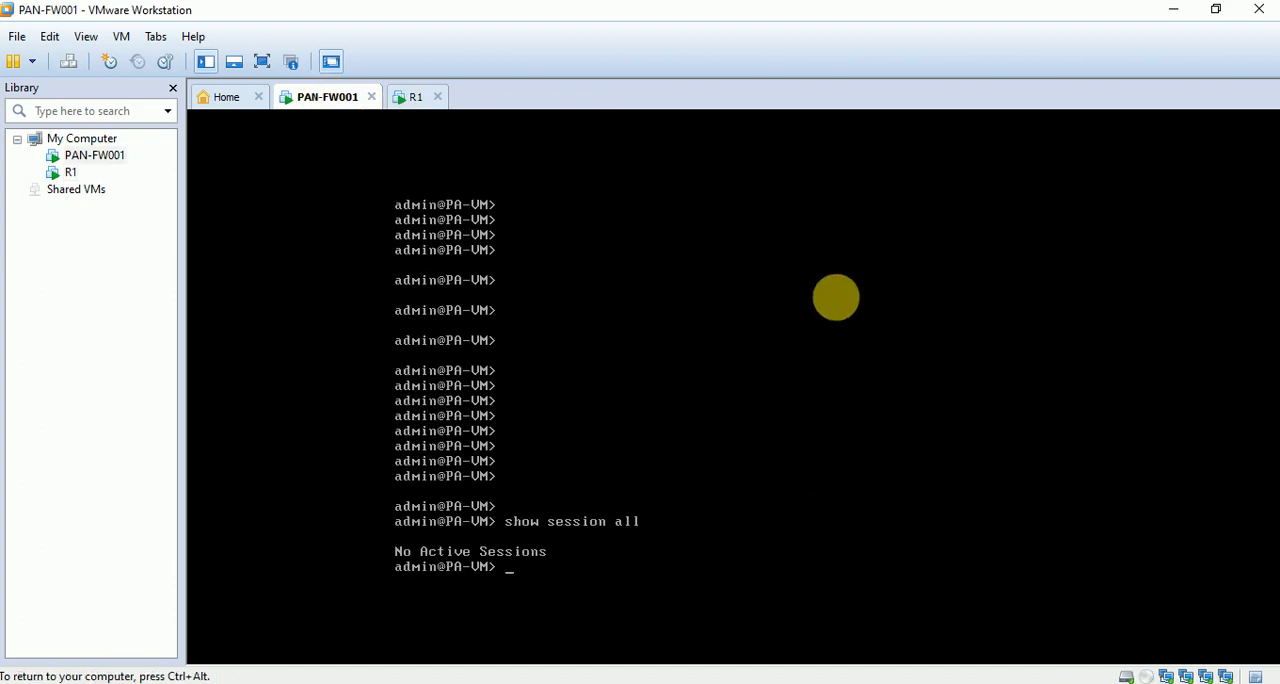
text(sh)
key(BackSpace)
key(BackSpace)
key(BackSpace)
key(question)
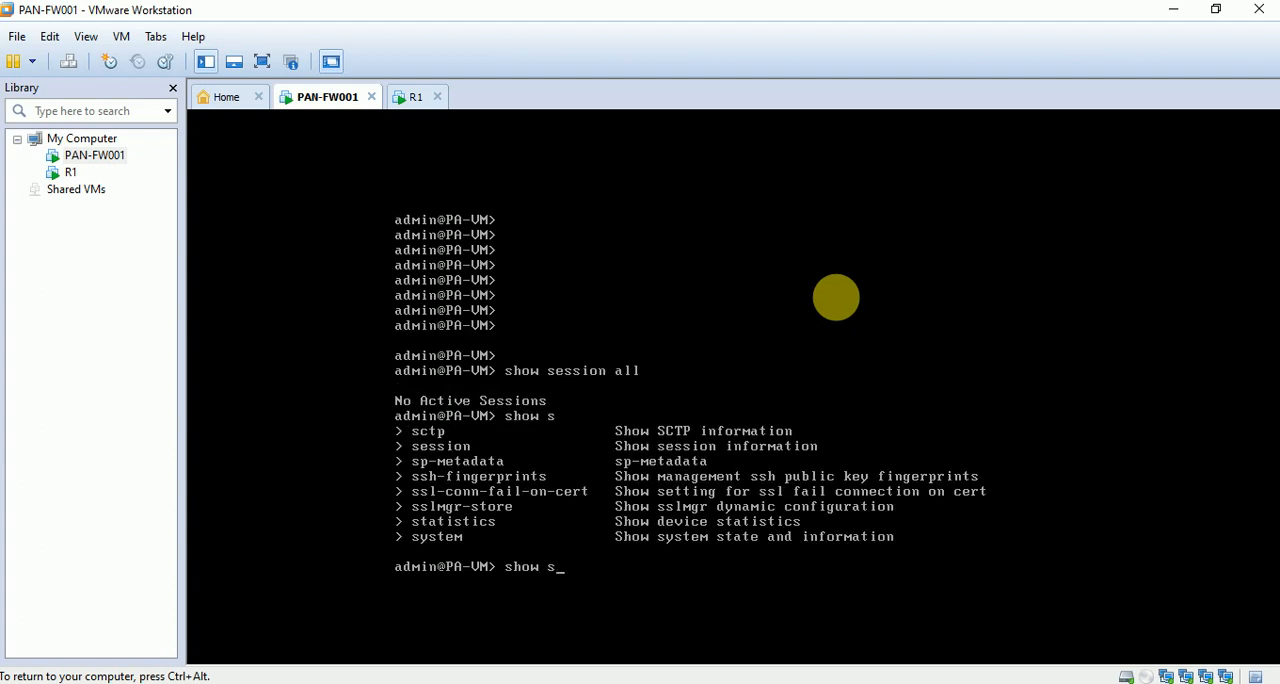
text(ession all)
key(Return)
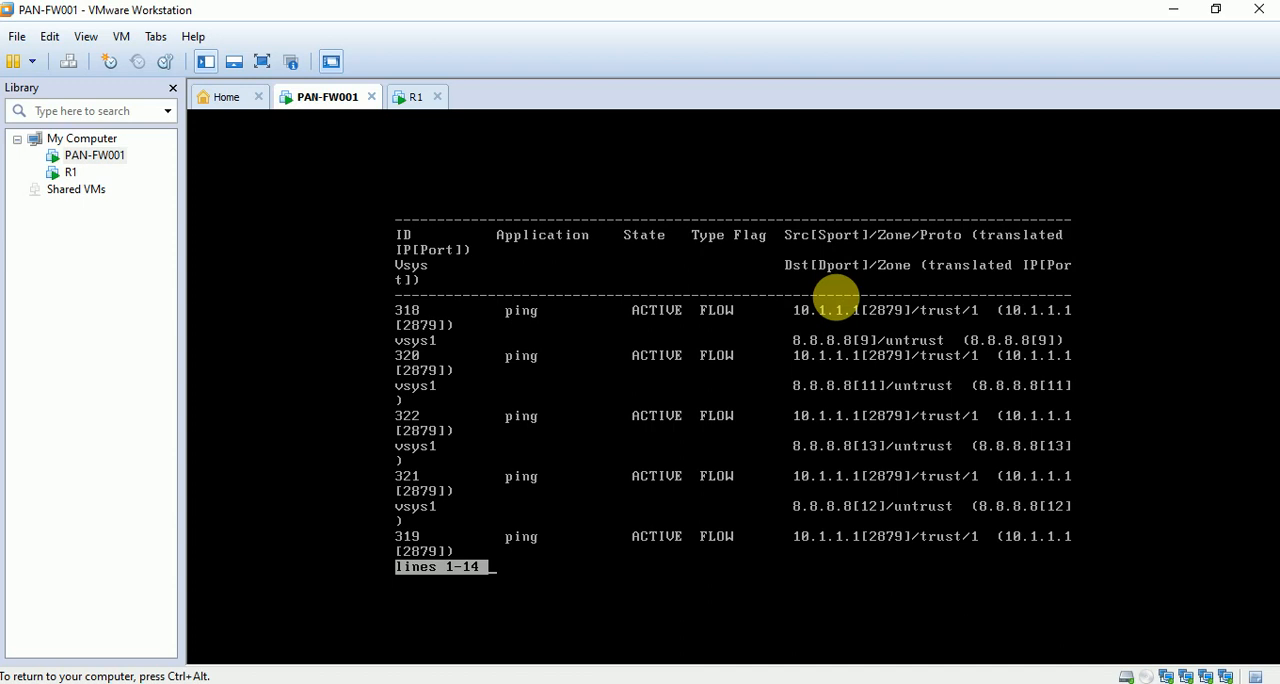
Examine the source and destination addresses and zones of the first ping session in the session list.
key(ctrl+alt)
click(808, 308)
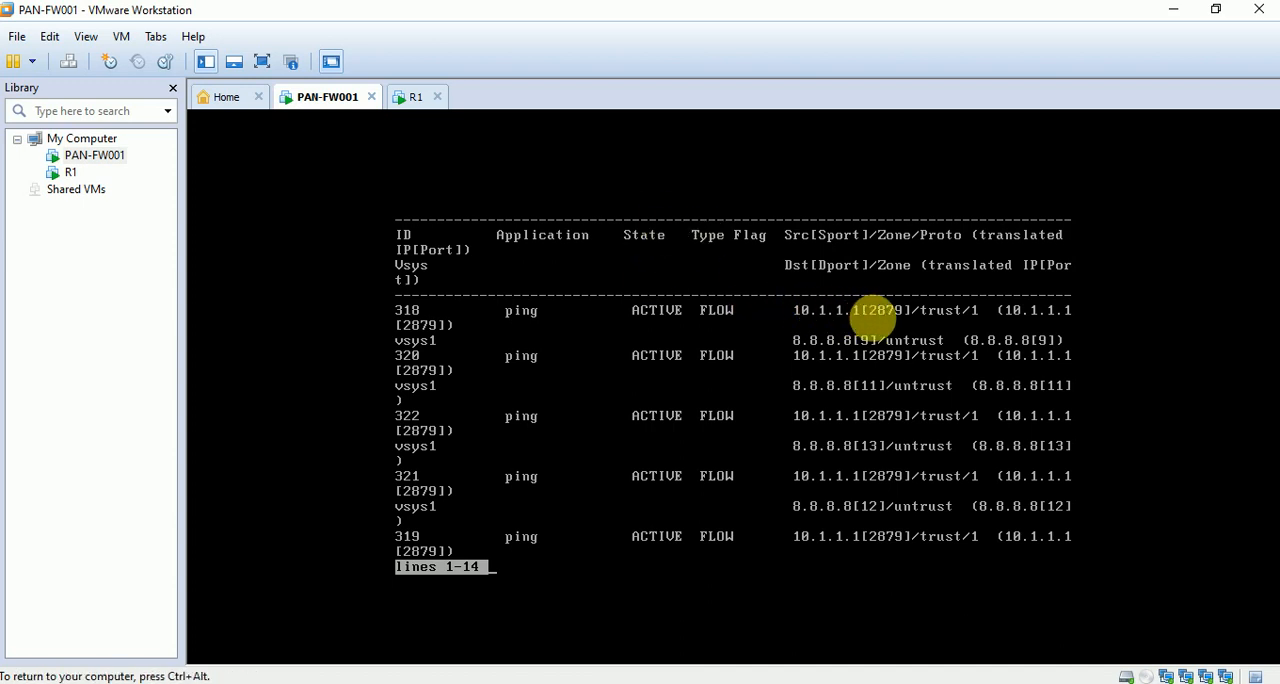
key(ctrl+alt)
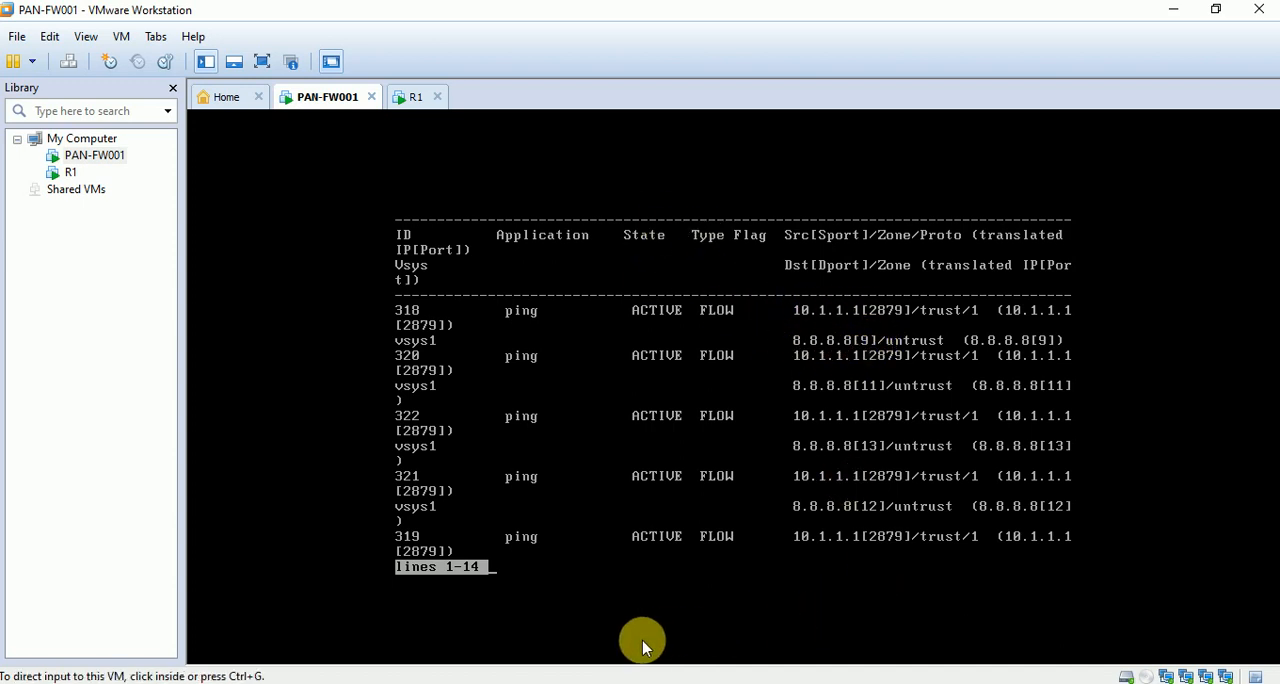
mouse_move(800, 626)
click(817, 595)
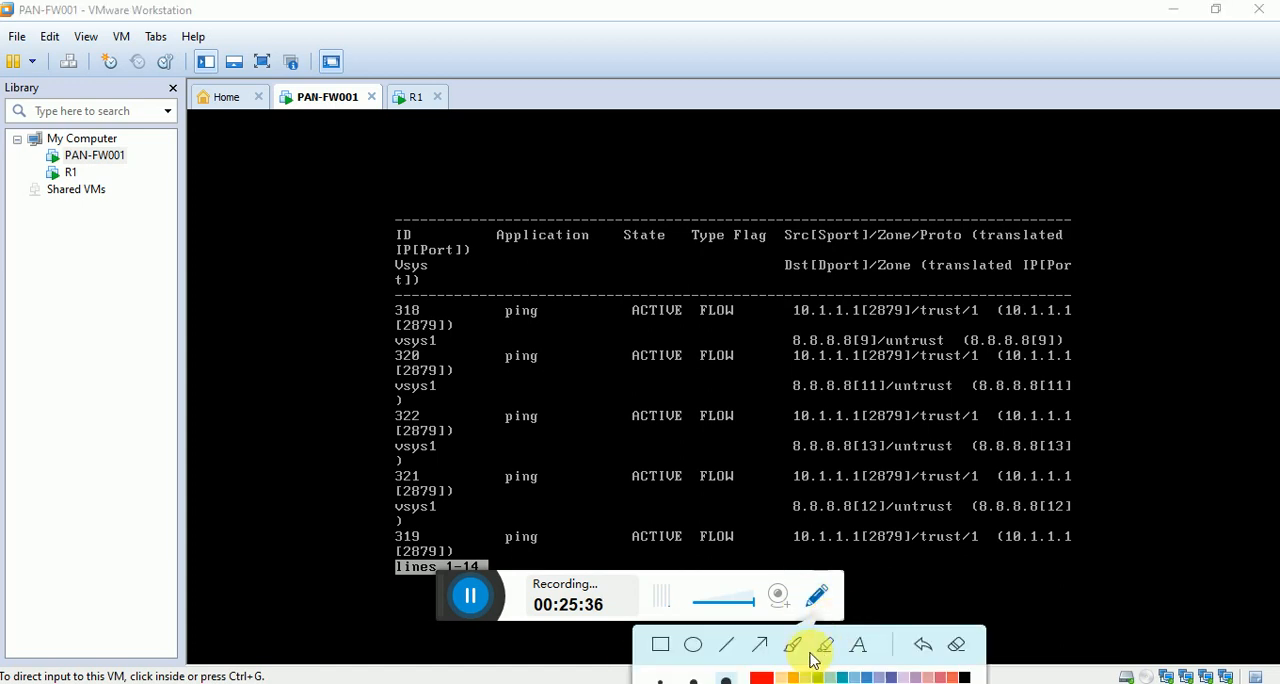
click(793, 645)
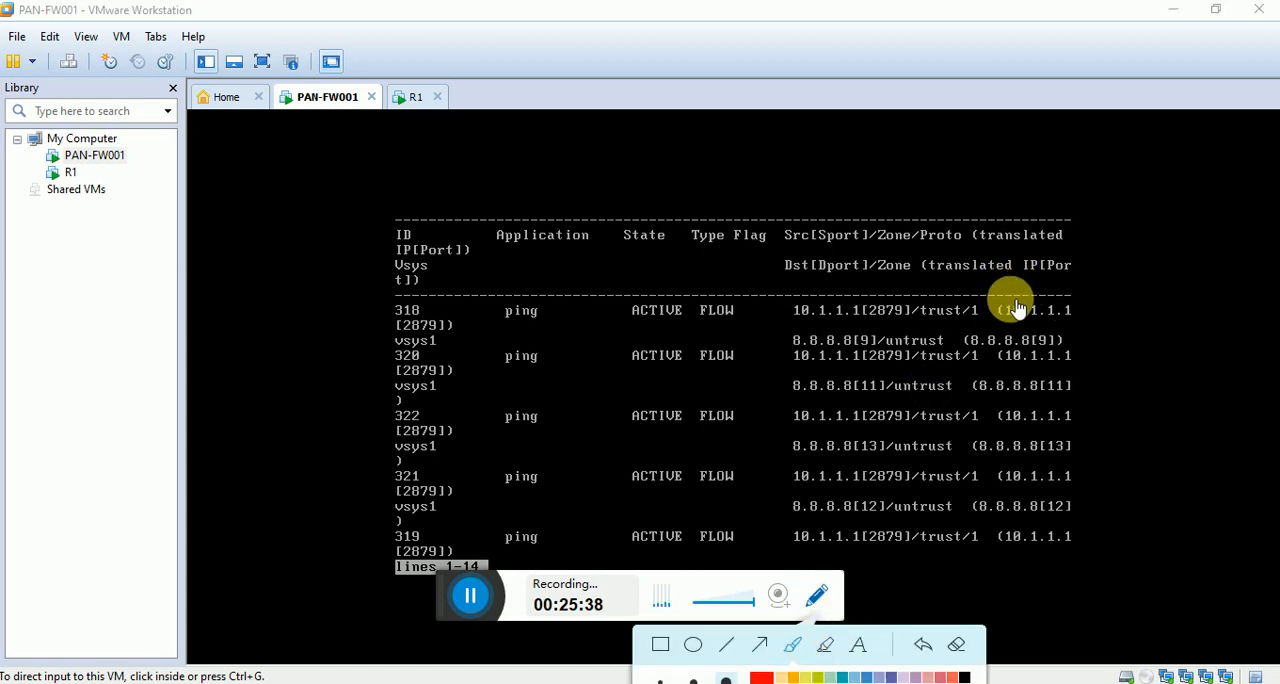
mouse_move(851, 297)
mouse_down()
mouse_move(829, 323)
mouse_move(855, 302)
mouse_move(850, 324)
mouse_move(800, 326)
mouse_move(828, 362)
mouse_move(895, 330)
mouse_up()
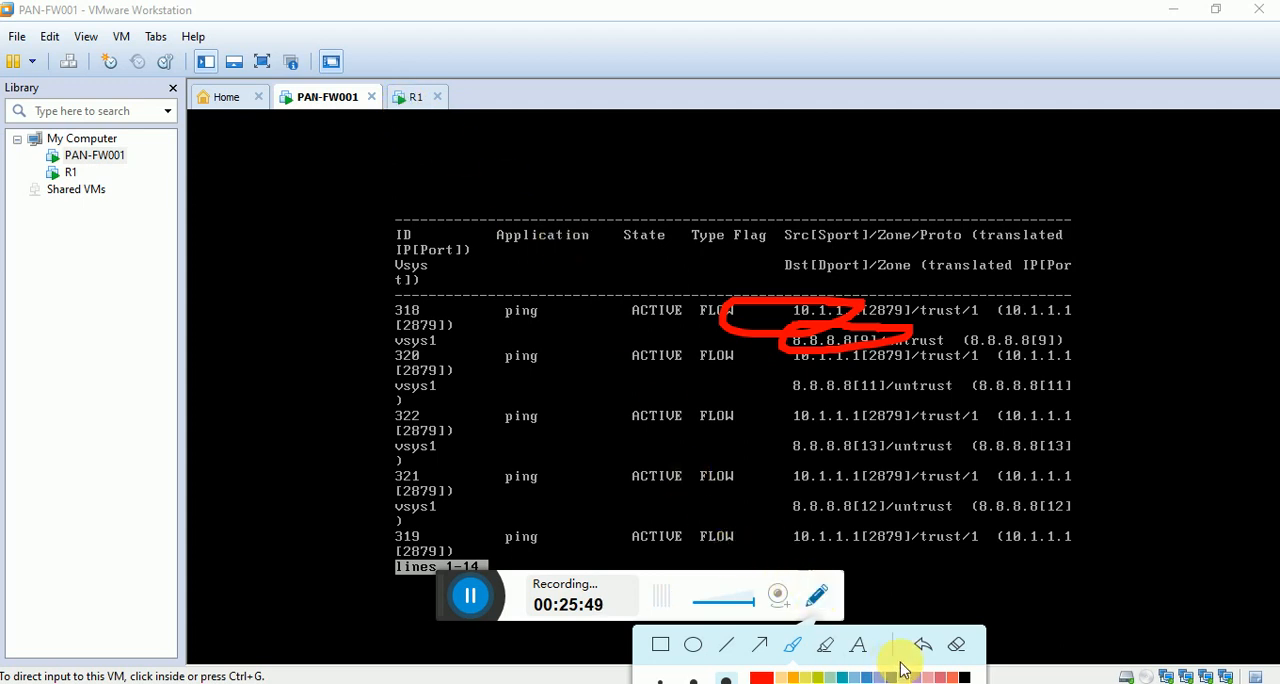
click(956, 644)
click(814, 597)
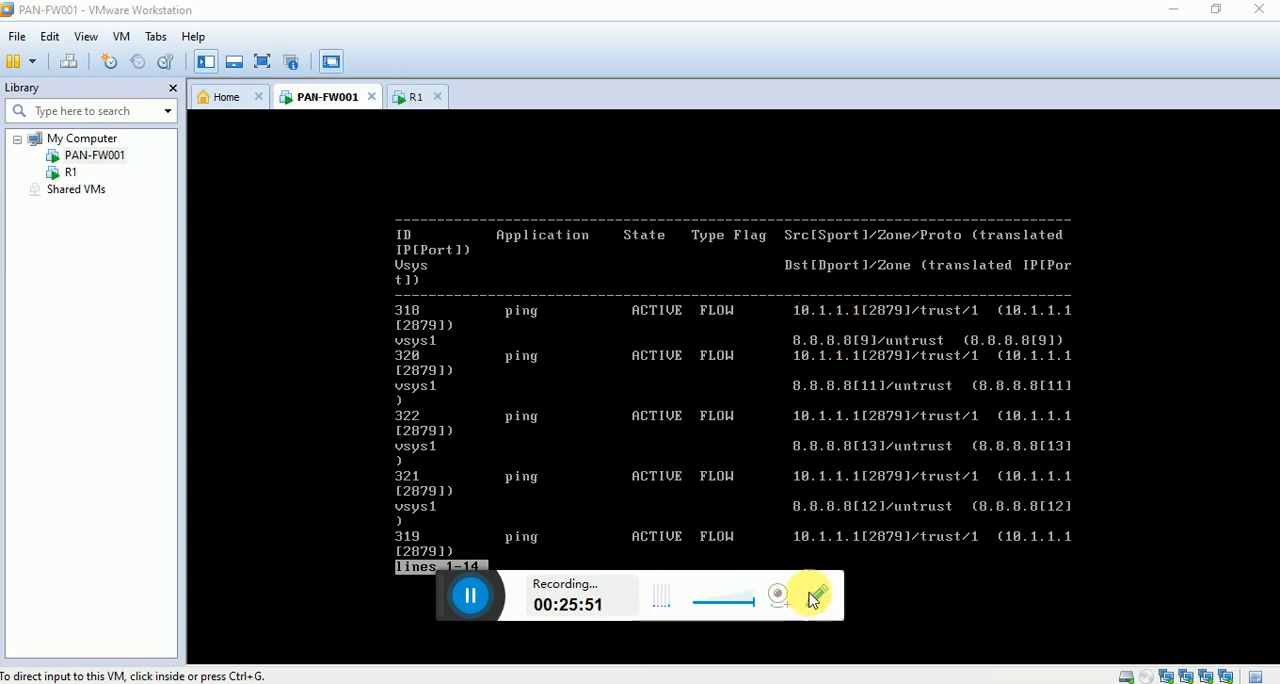
click(590, 358)
key(ctrl+alt)
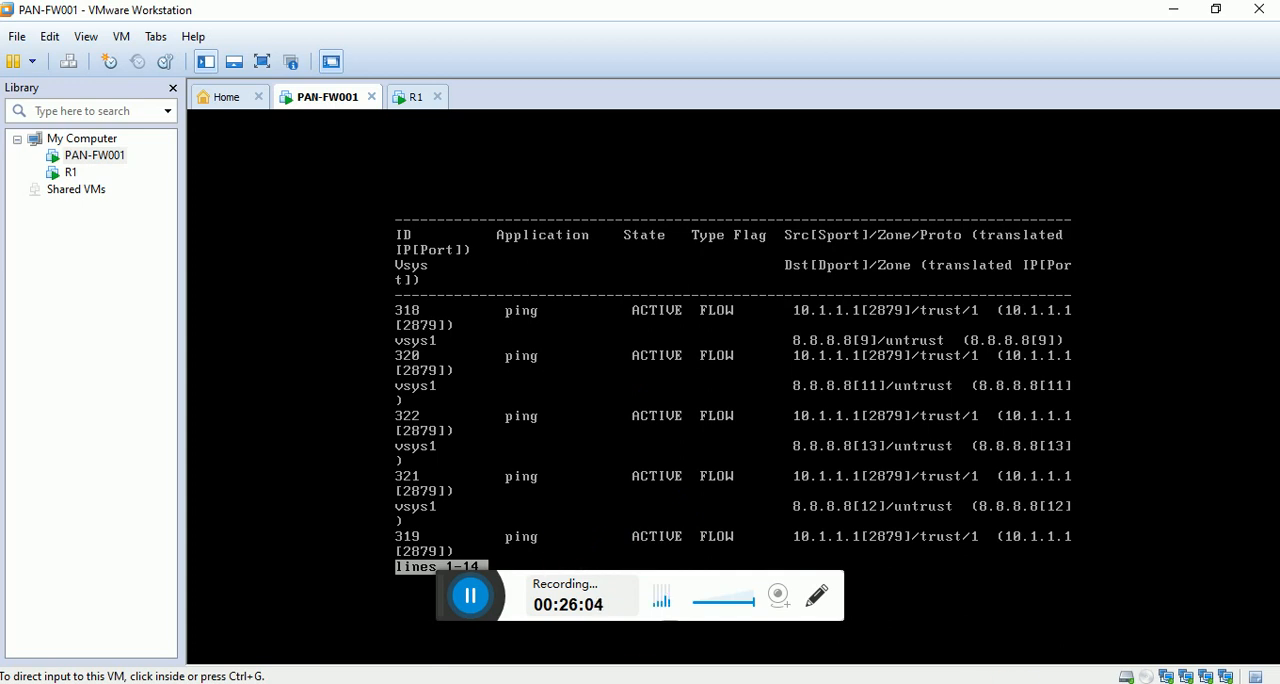
Switch to the firewall's web interface and start a new NAT policy rule named Internet.
click(952, 682)
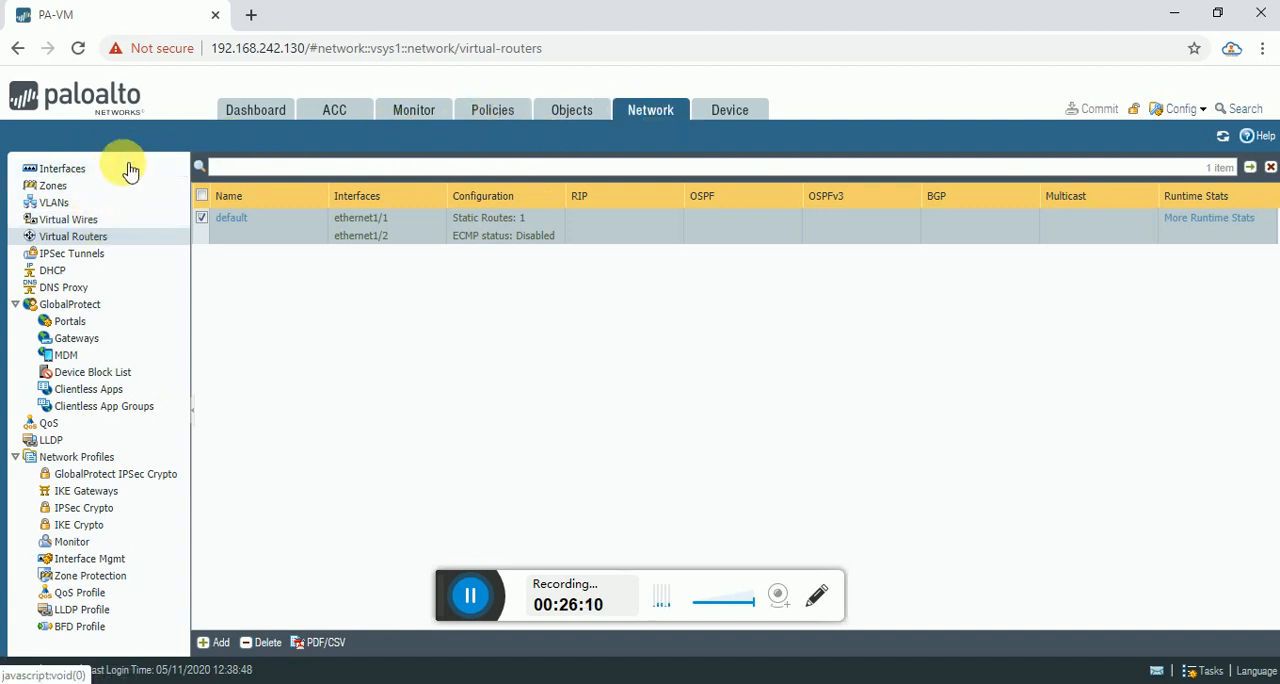
click(478, 108)
click(94, 185)
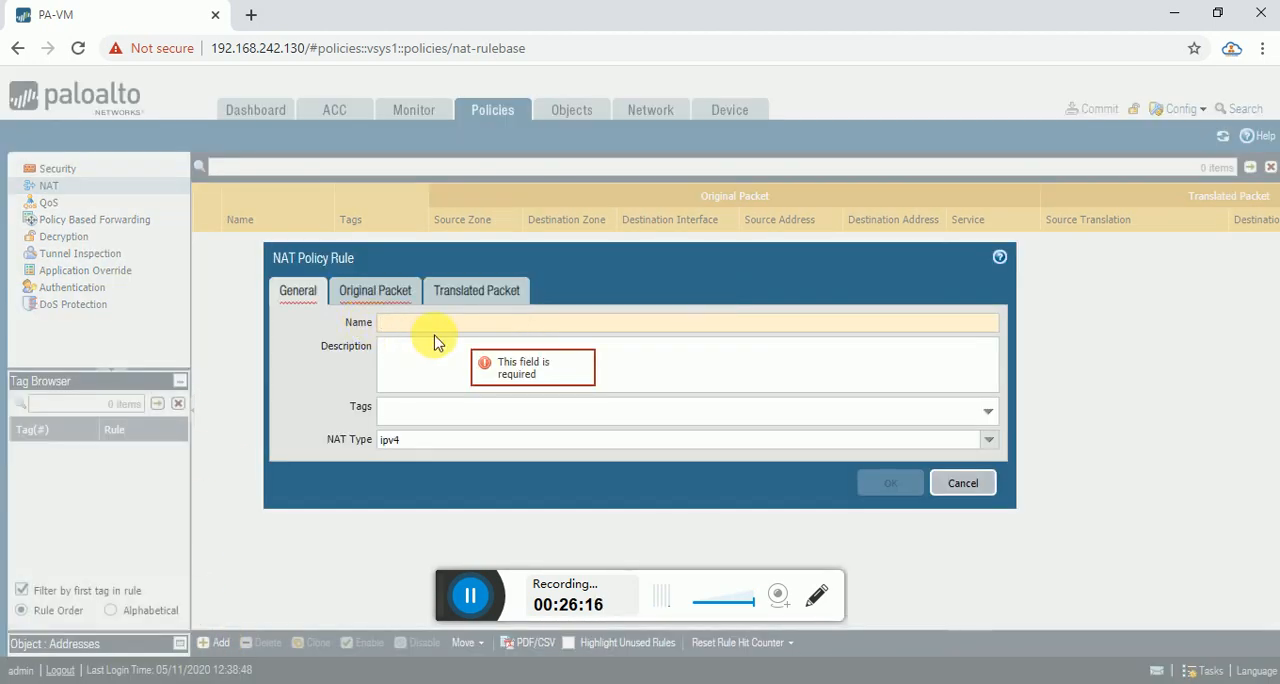
click(440, 324)
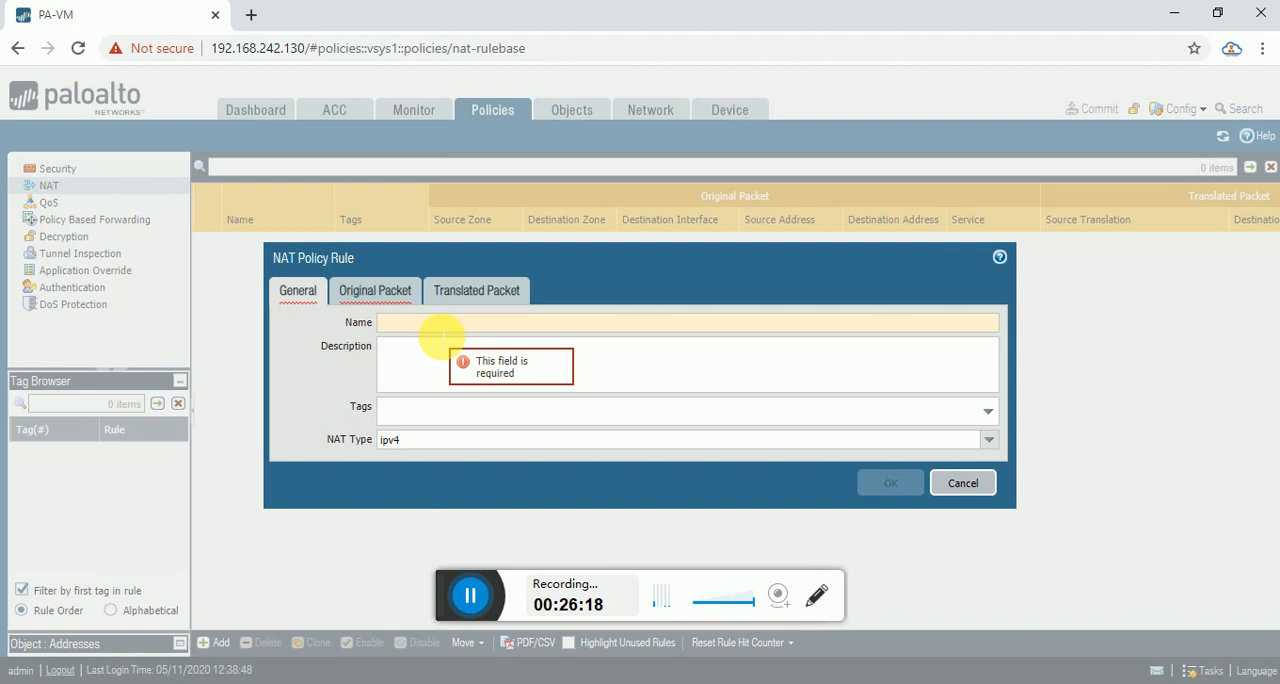
text(Internet)
Set the NAT rule's original packet source zone to trust and destination zone to untrust.
click(380, 290)
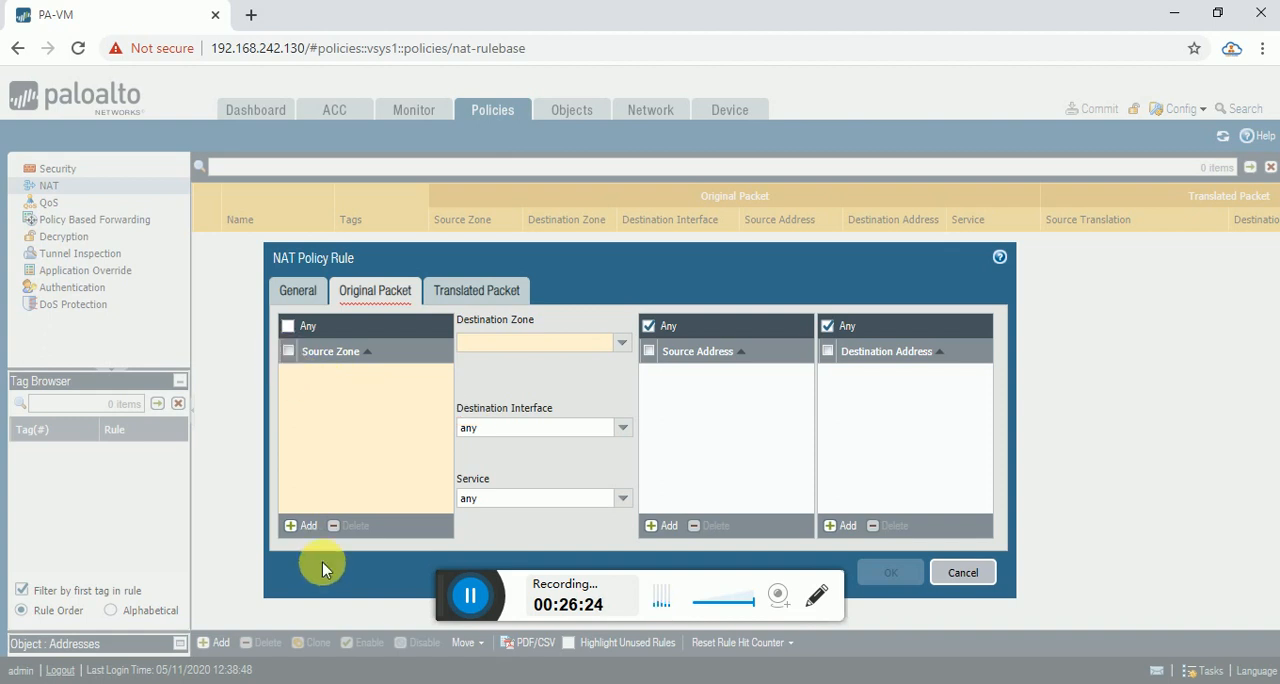
click(308, 537)
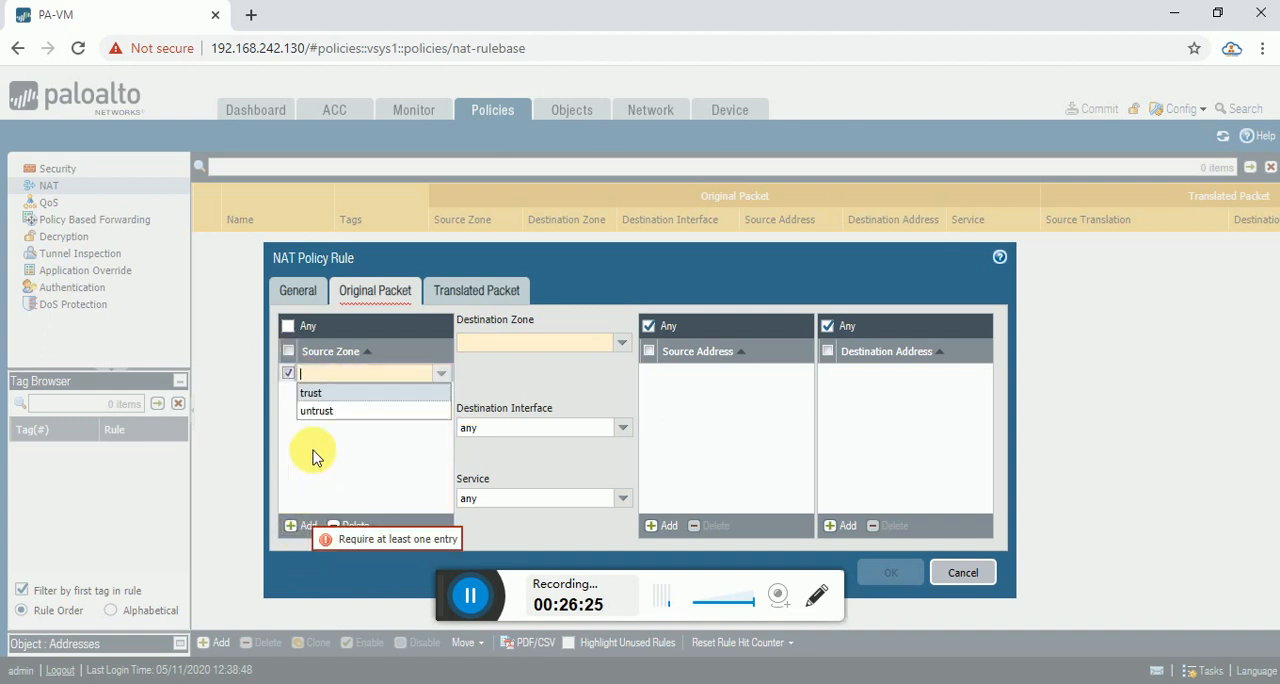
click(362, 393)
click(619, 343)
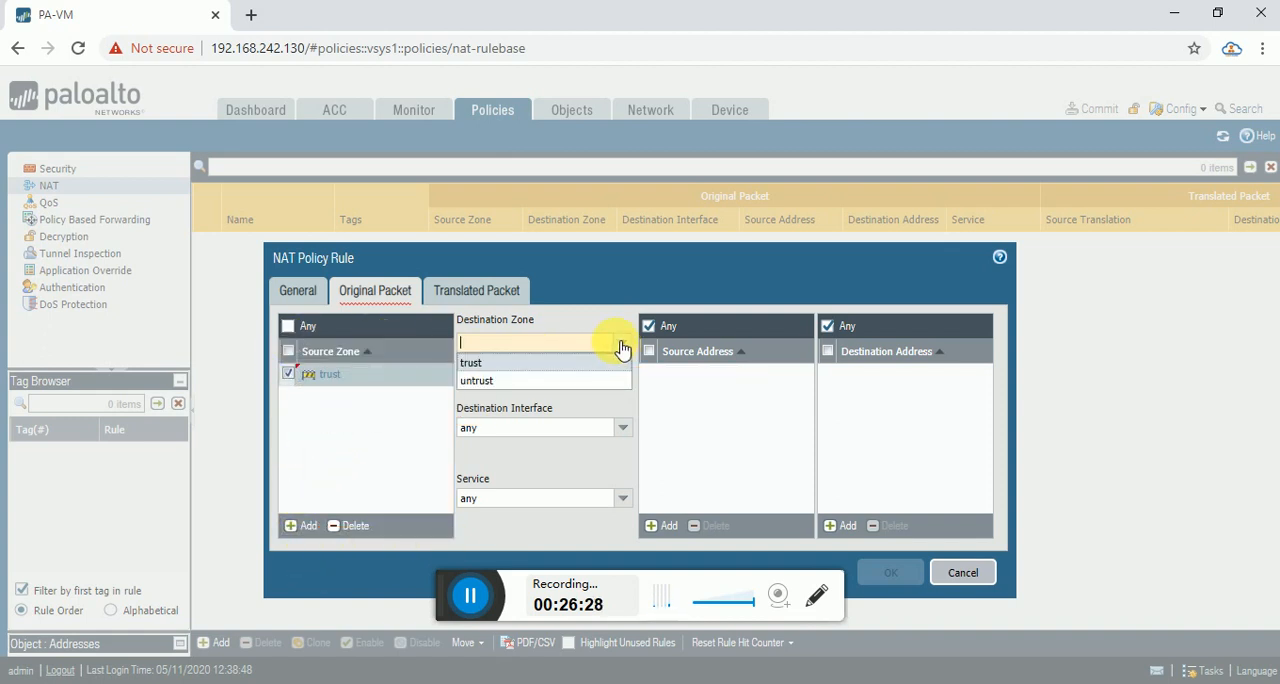
click(505, 380)
Add 10.1.1.0/24 as the NAT rule's source address.
click(664, 525)
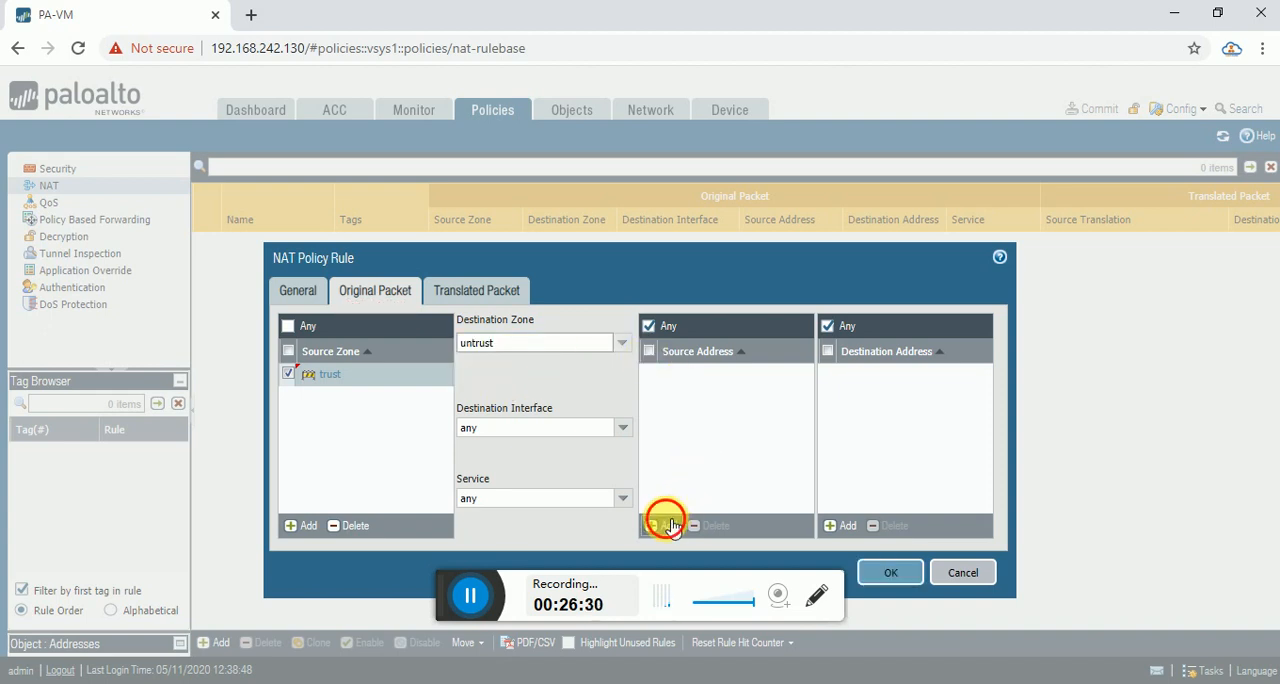
text(10)
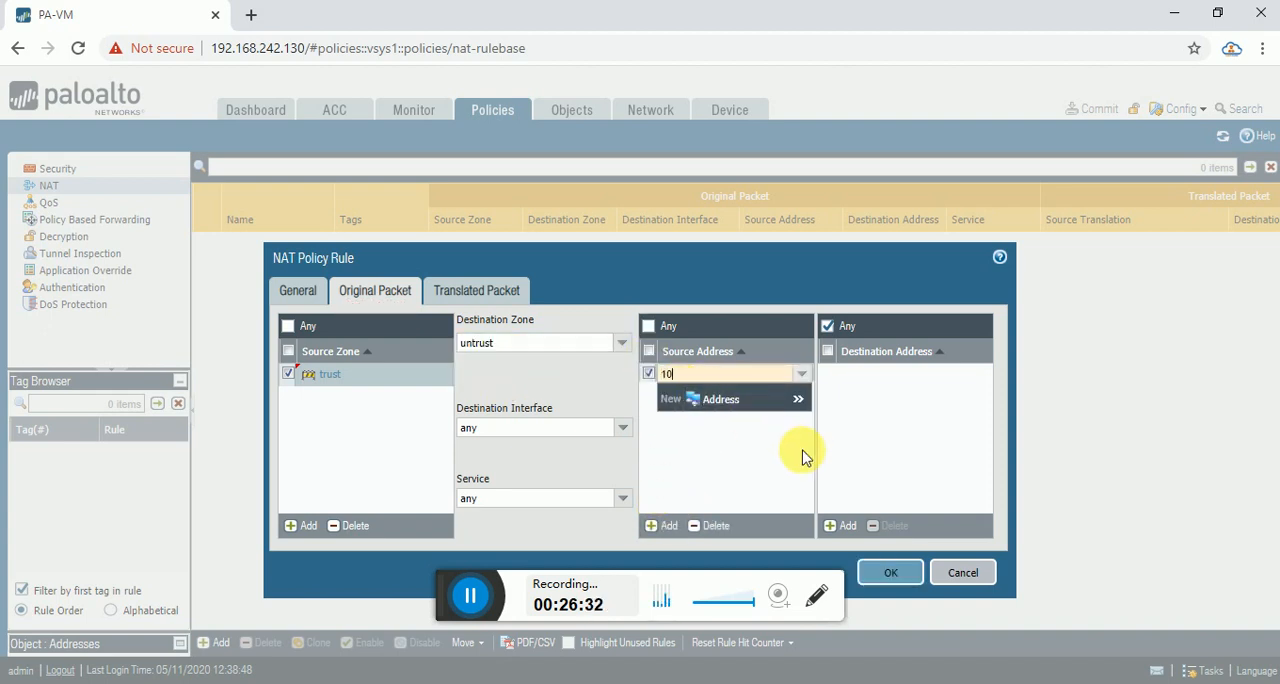
text(.1.1.)
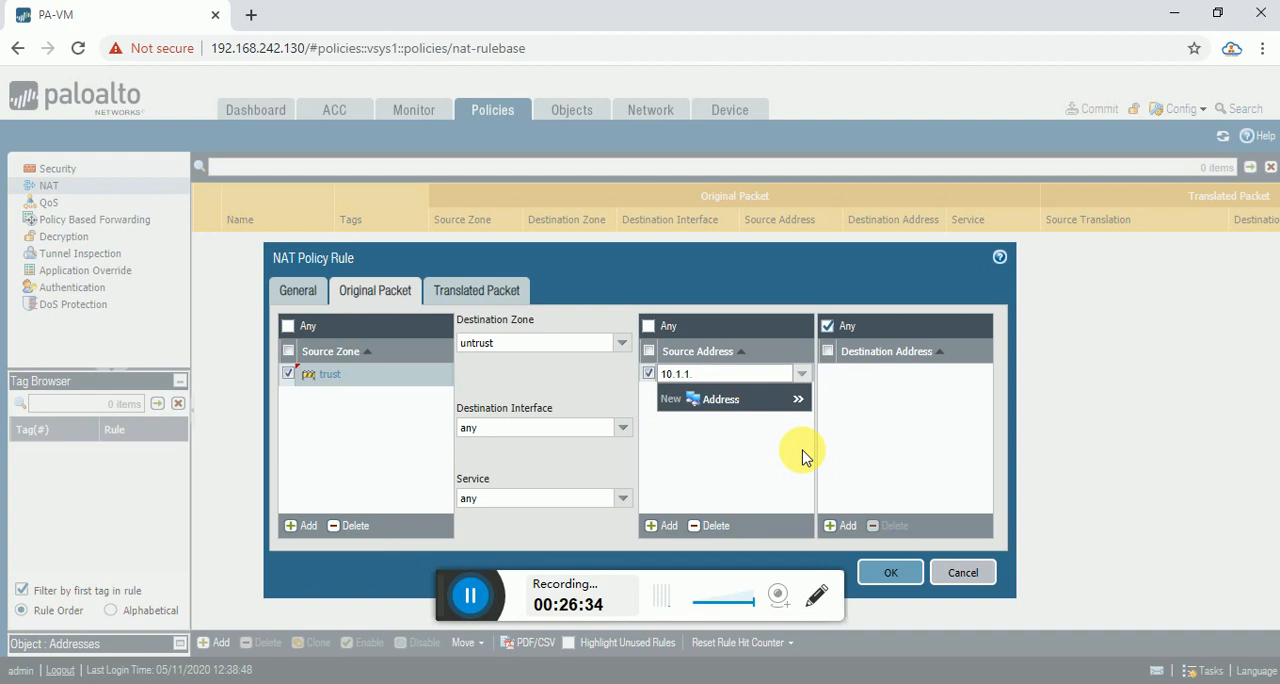
text(0/24)
click(886, 446)
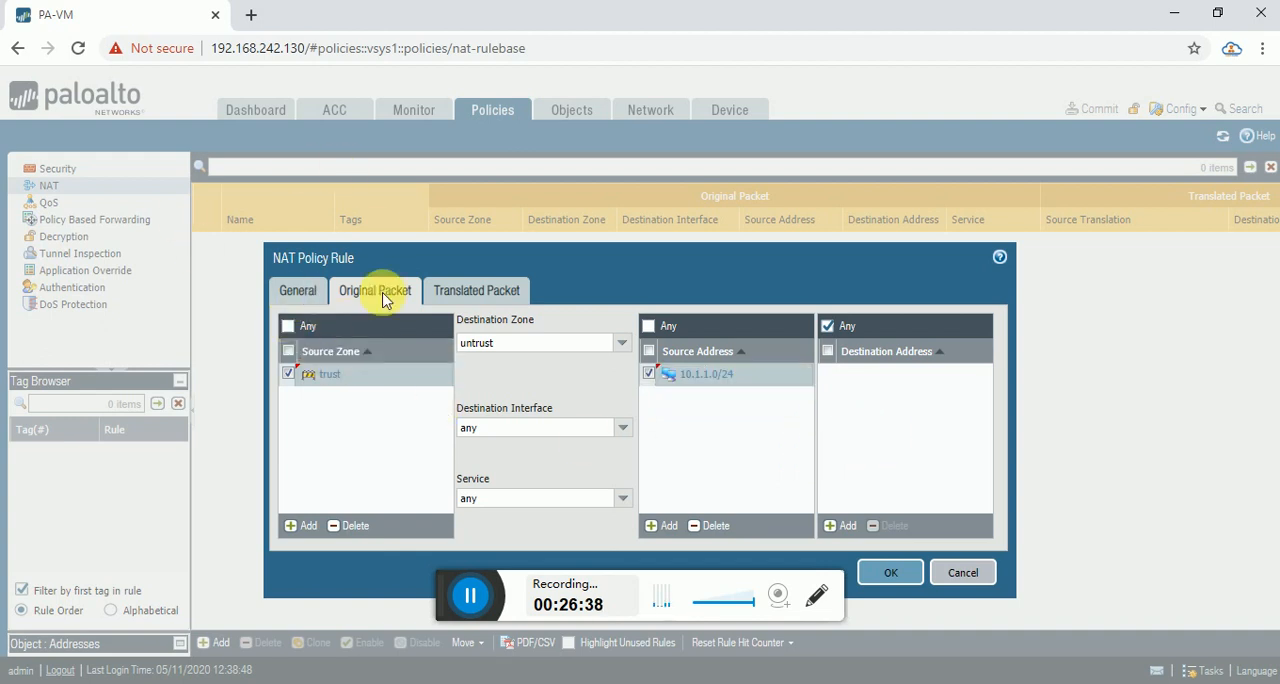
Set the rule's source address translation to Dynamic IP And Port using an Interface Address.
click(460, 290)
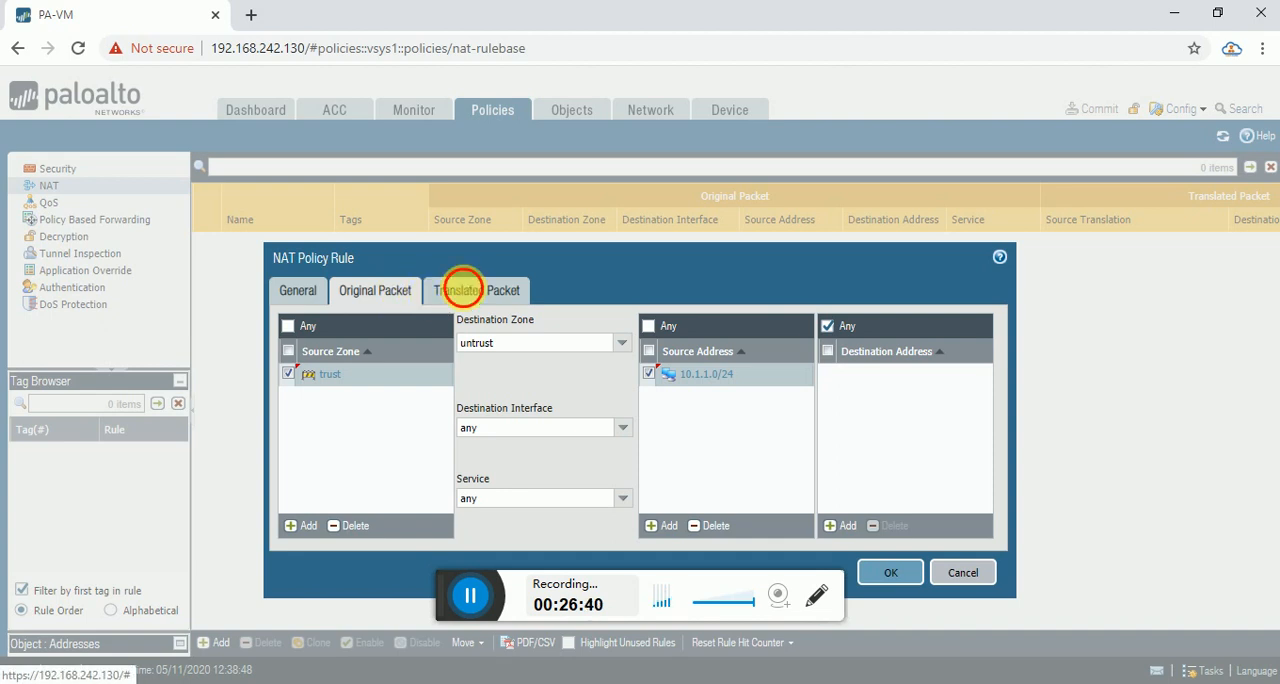
click(617, 345)
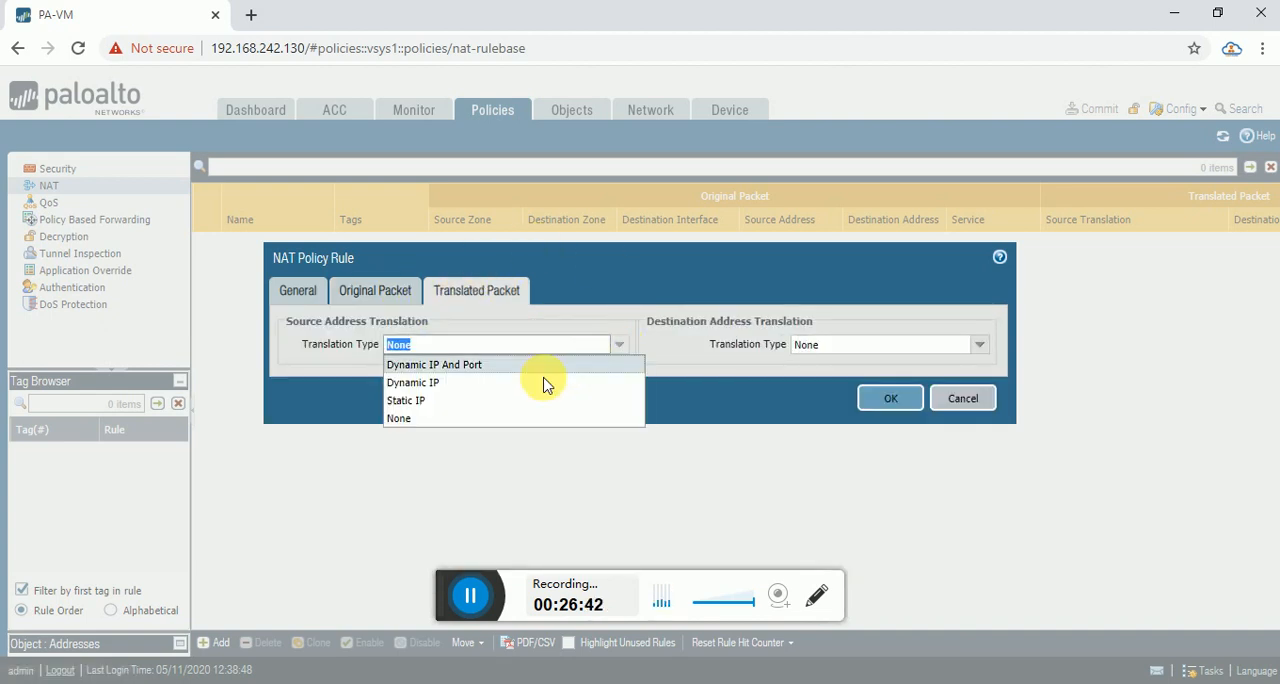
click(463, 365)
click(612, 370)
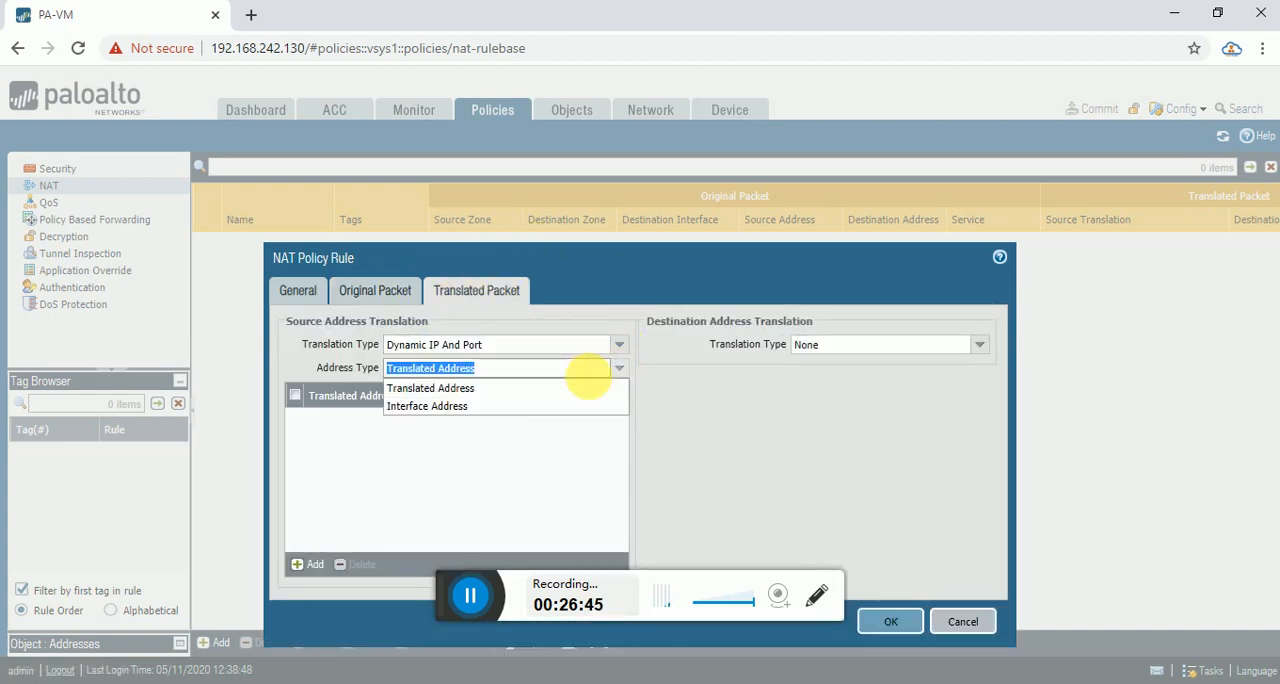
click(490, 406)
Choose interface ethernet1/2 with IP address 192.168.1.11/24 for the source translation and save the NAT rule.
click(612, 393)
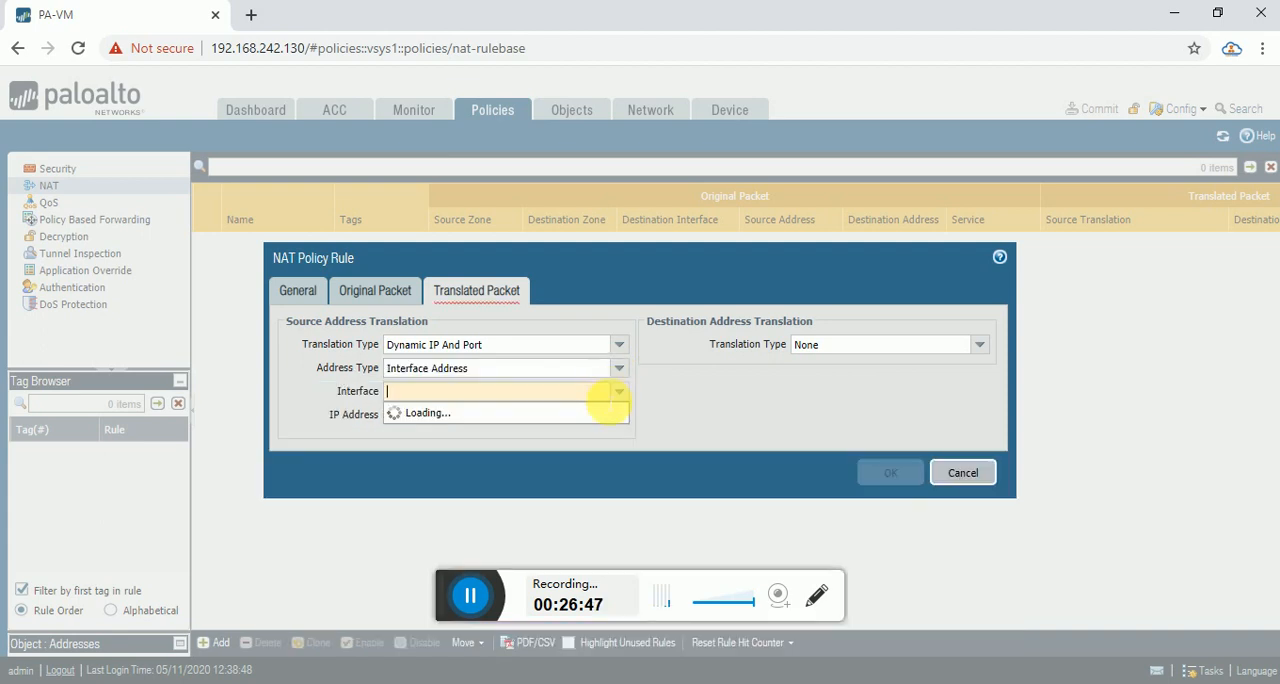
click(482, 430)
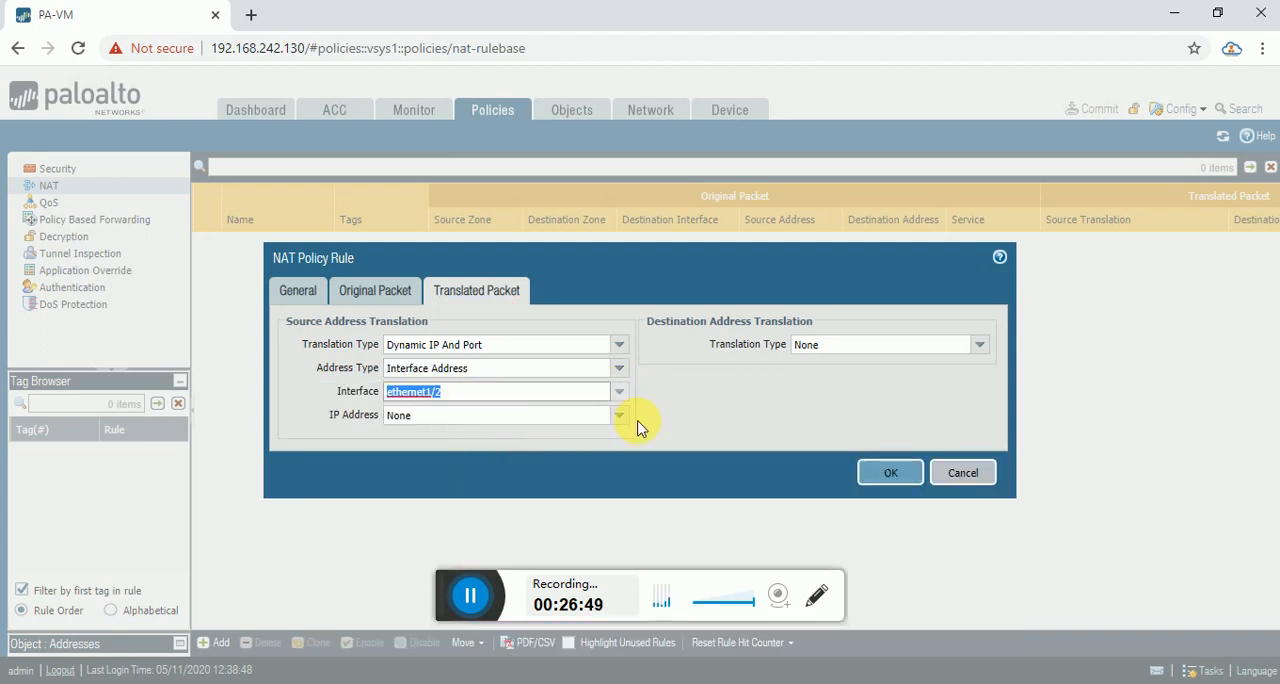
click(619, 415)
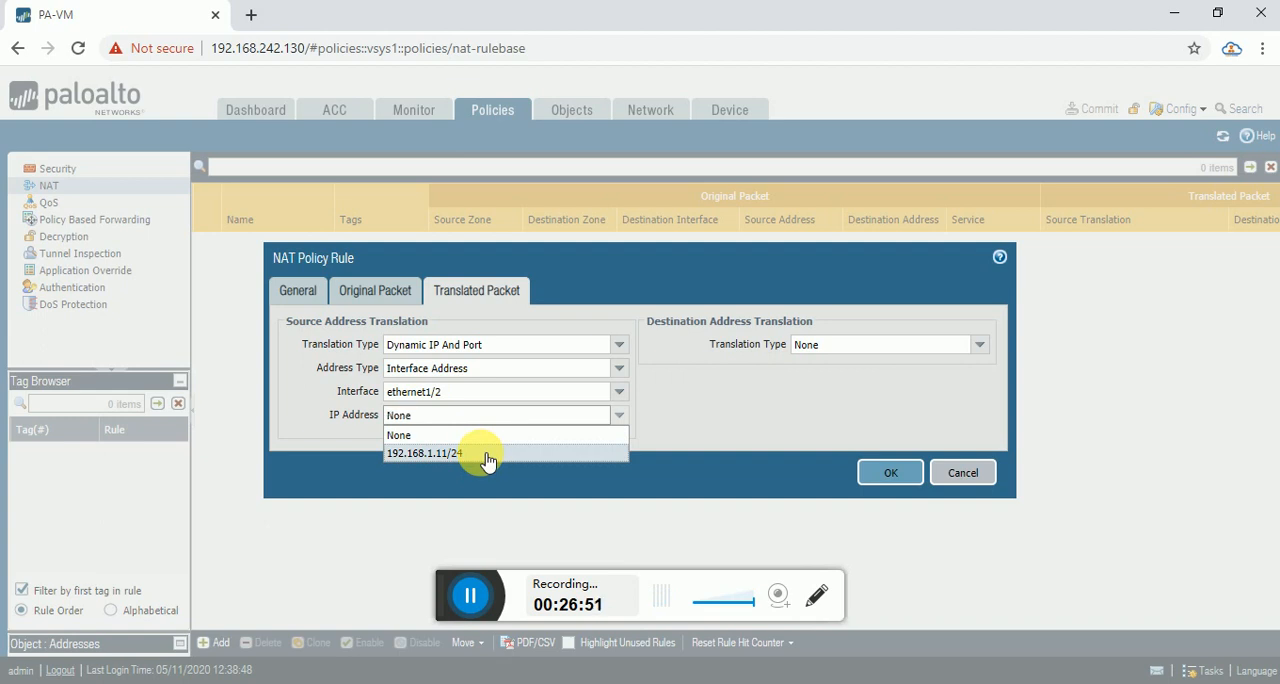
click(488, 456)
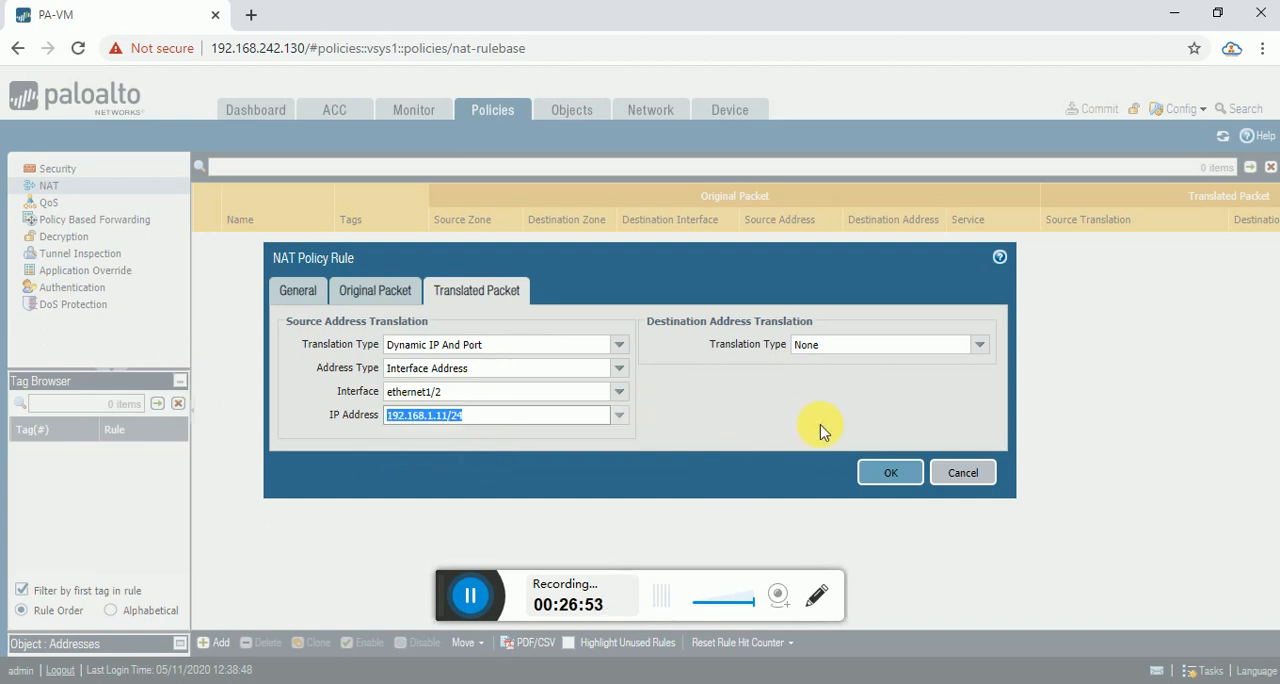
click(887, 468)
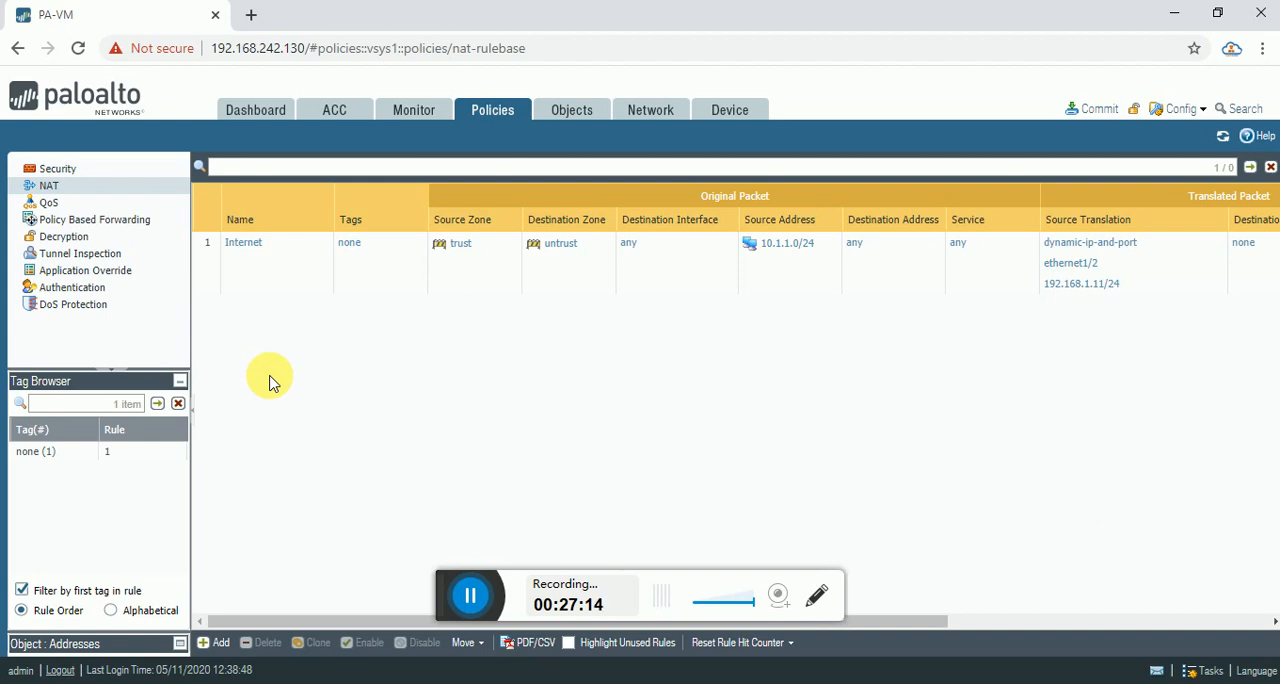
Commit all pending changes to the firewall and close the commit status report.
click(1098, 109)
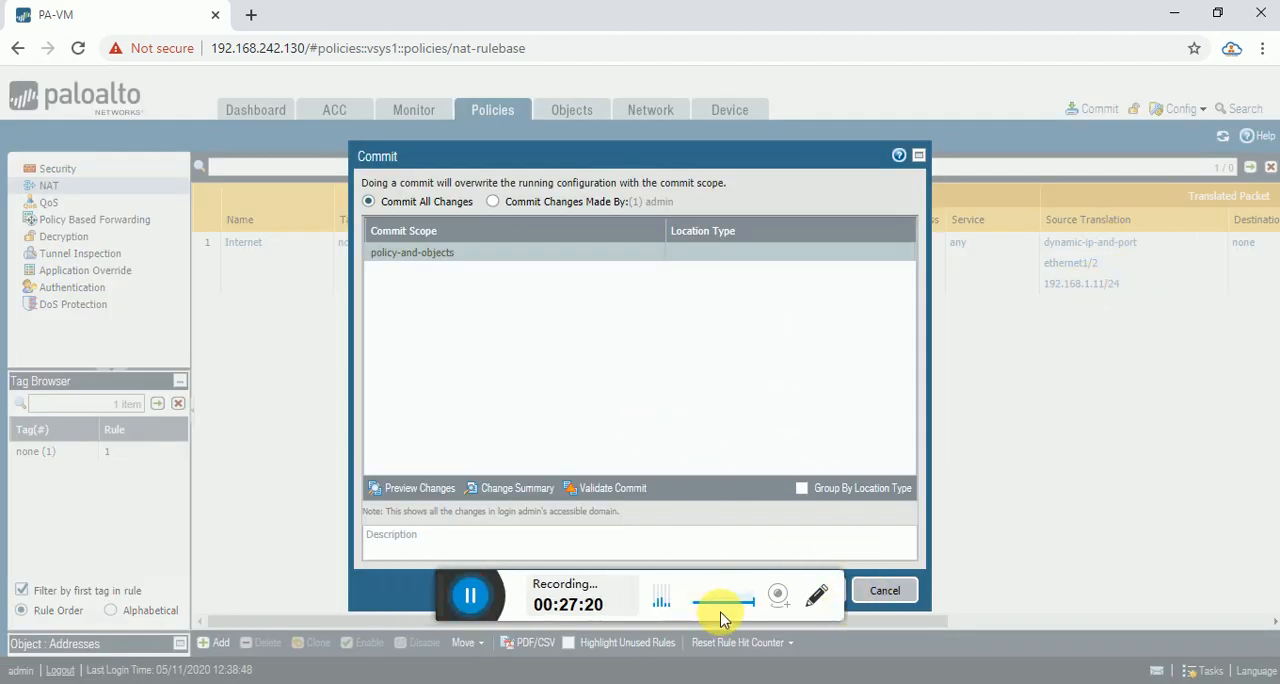
click(807, 598)
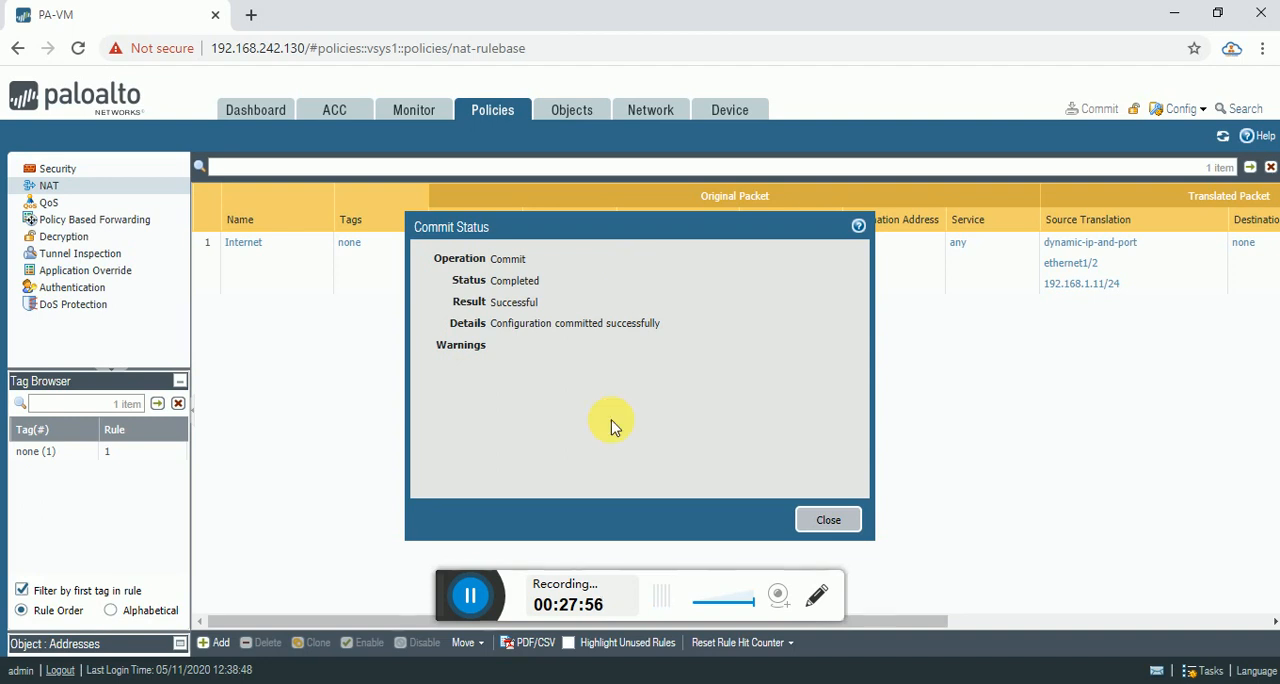
click(828, 520)
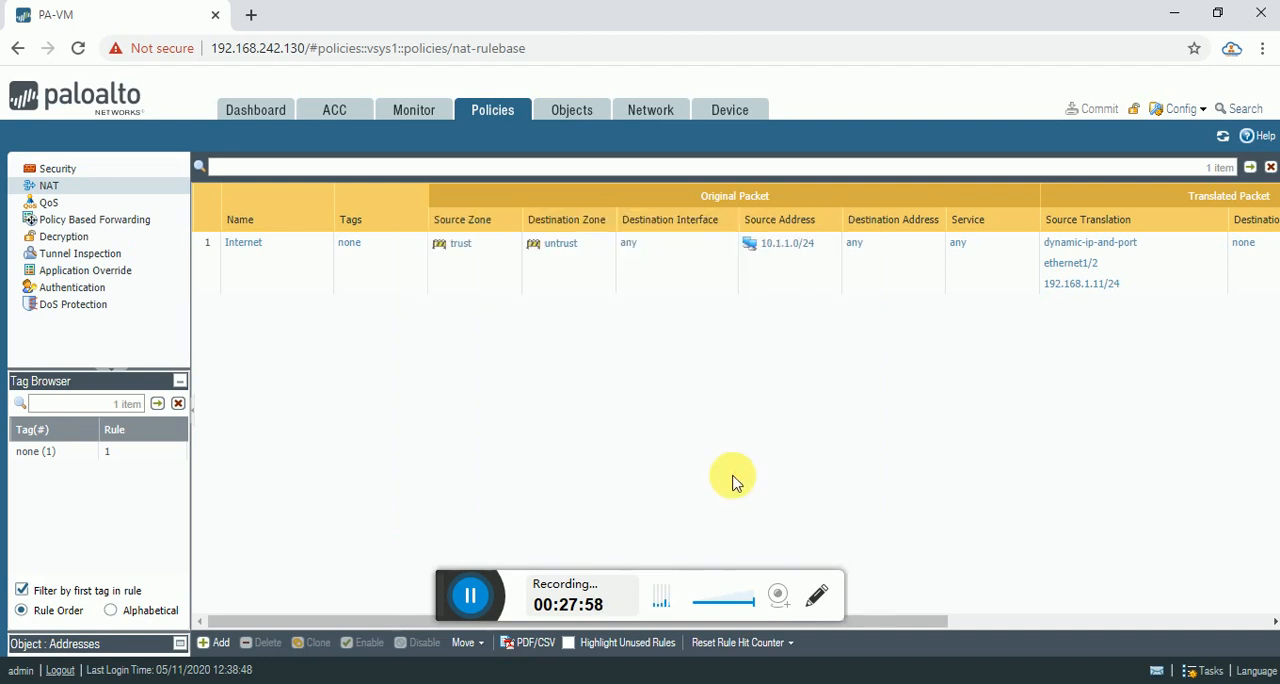
Switch to the R1 console in VMware Workstation and stop the running ping.
mouse_move(950, 680)
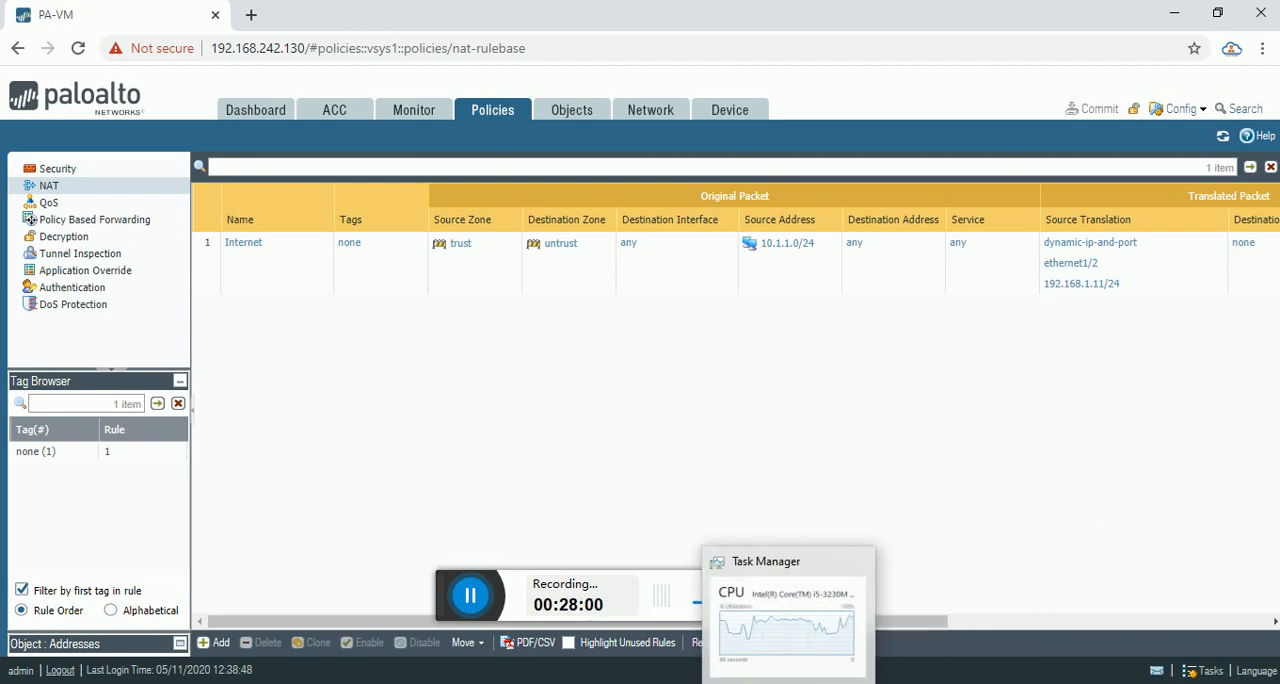
mouse_move(740, 682)
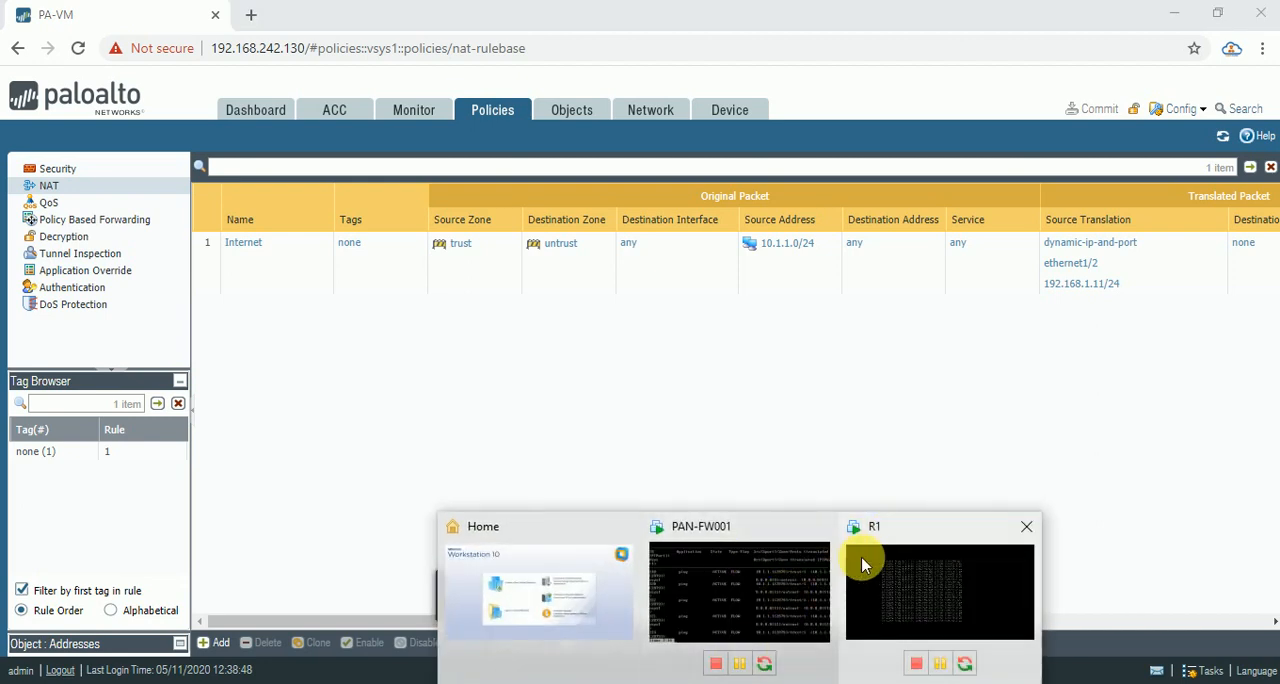
click(861, 556)
click(562, 289)
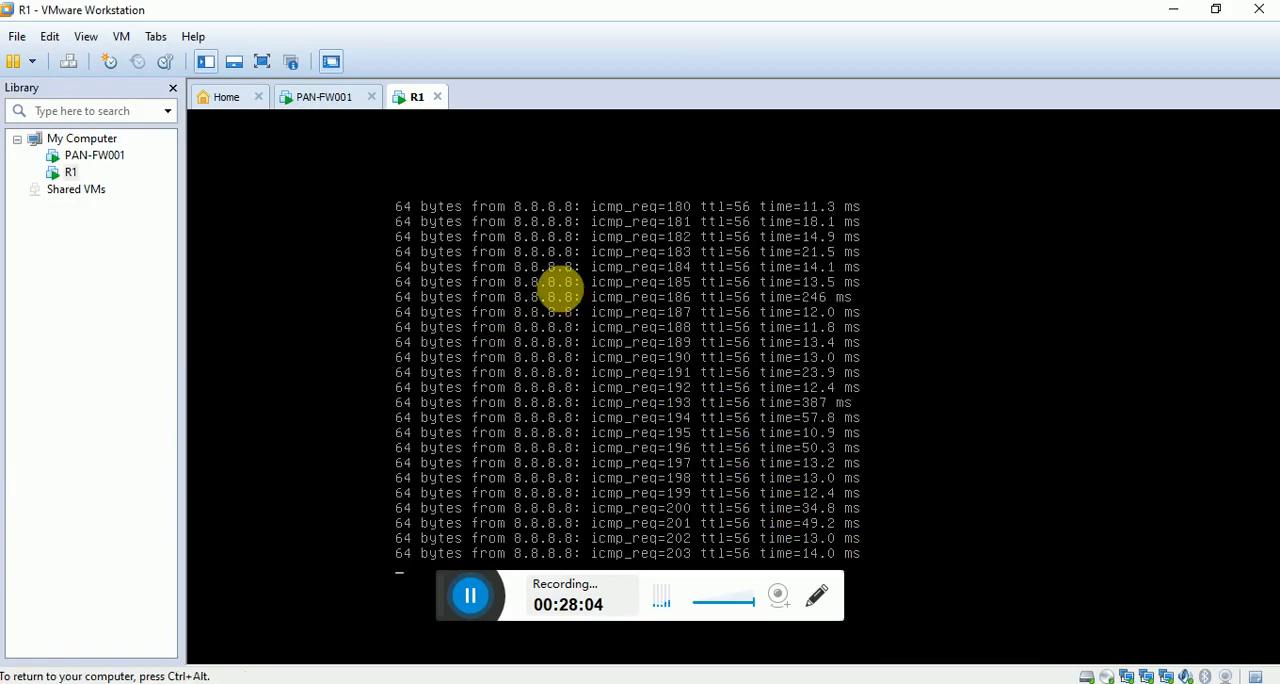
key(ctrl+c)
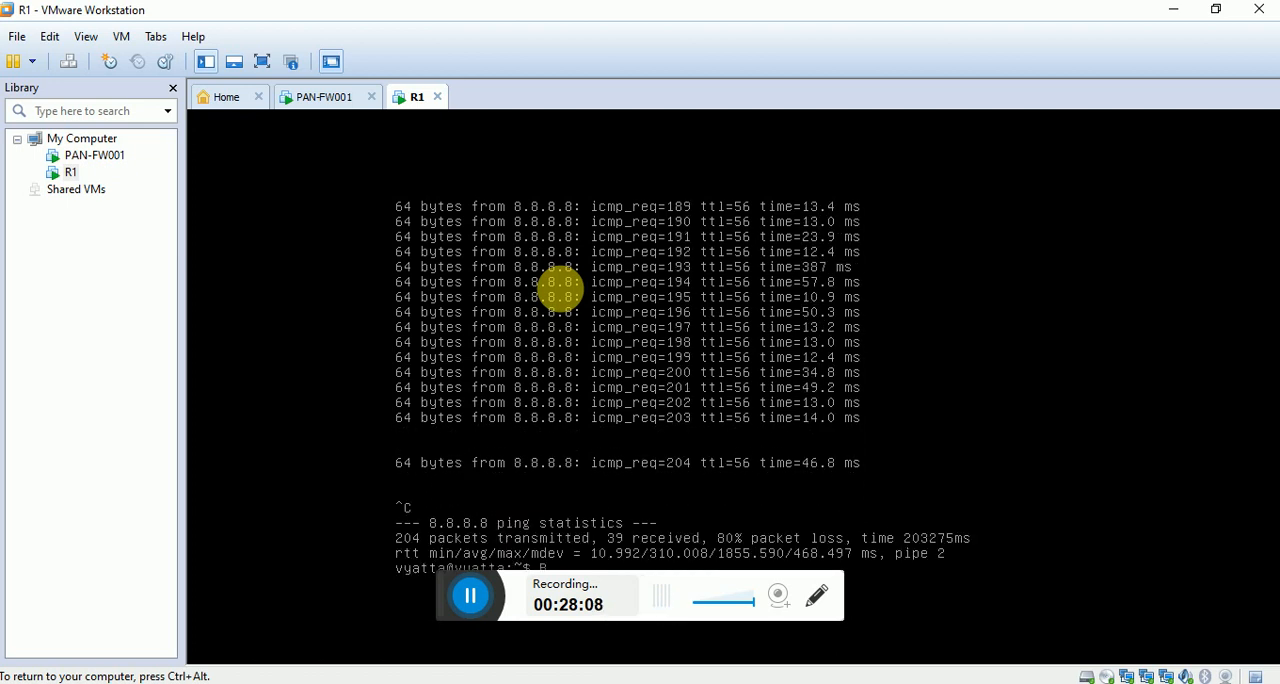
key(ctrl+alt)
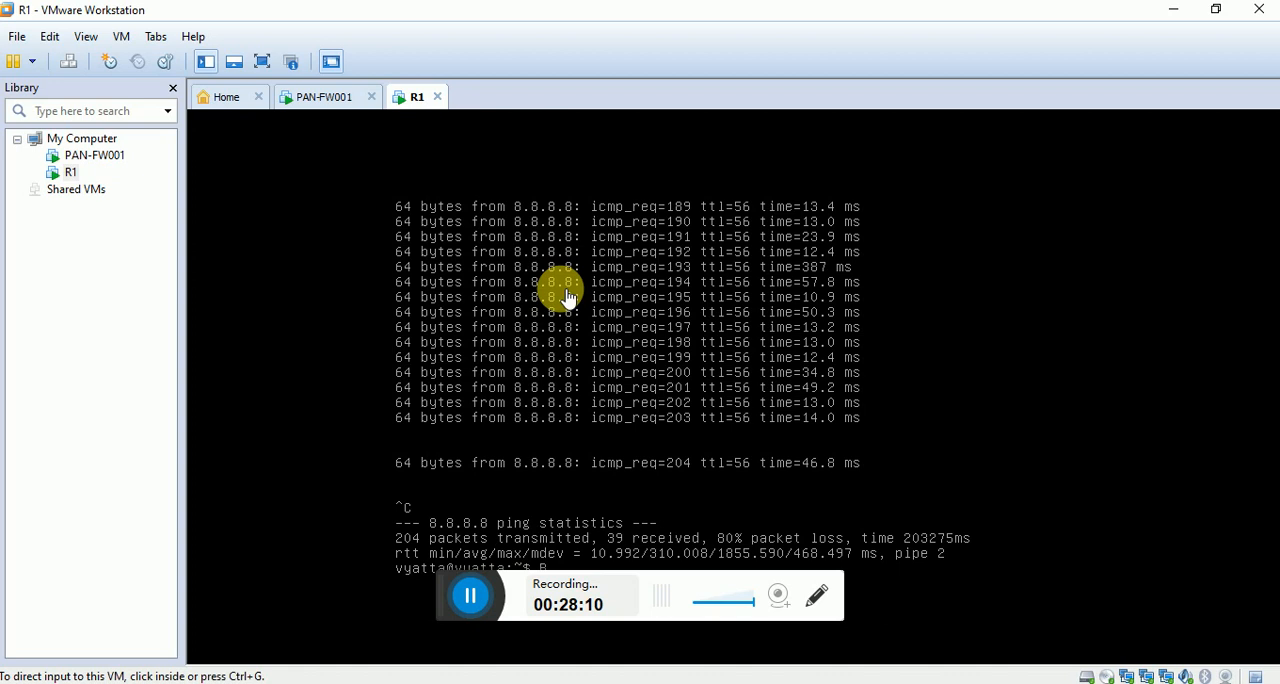
Start a new ping from R1 to 8.8.8.8.
click(606, 393)
key(Up)
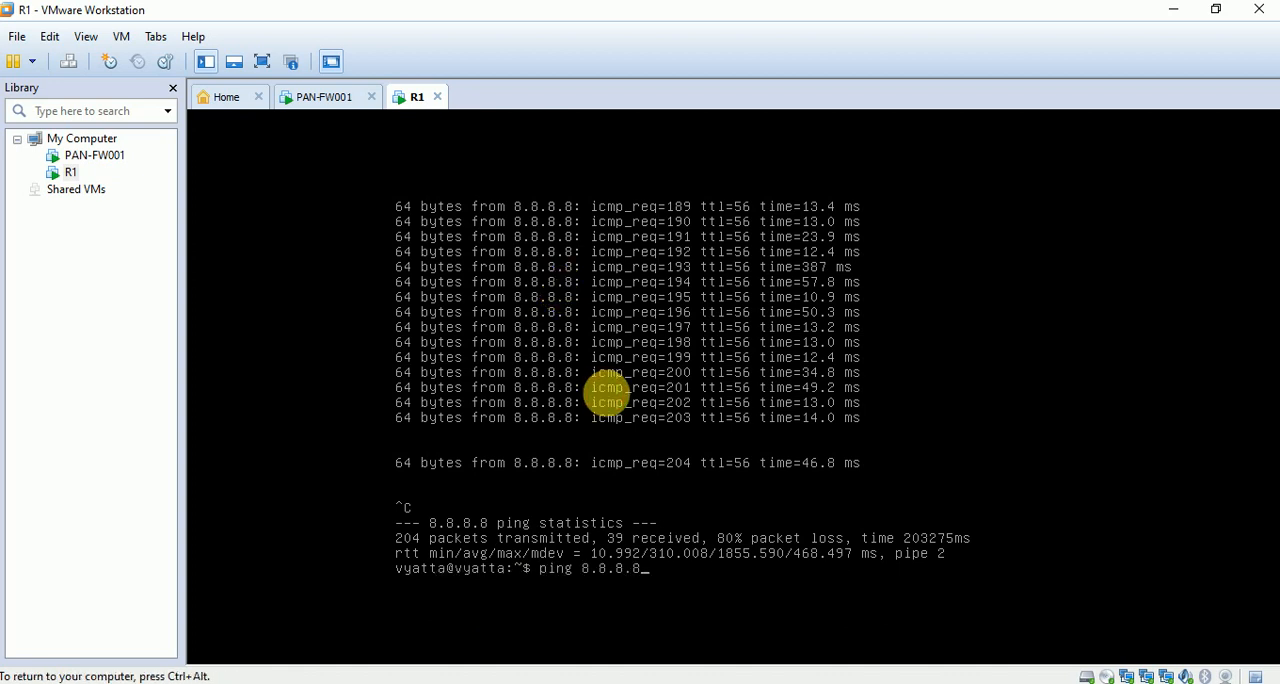
key(Return)
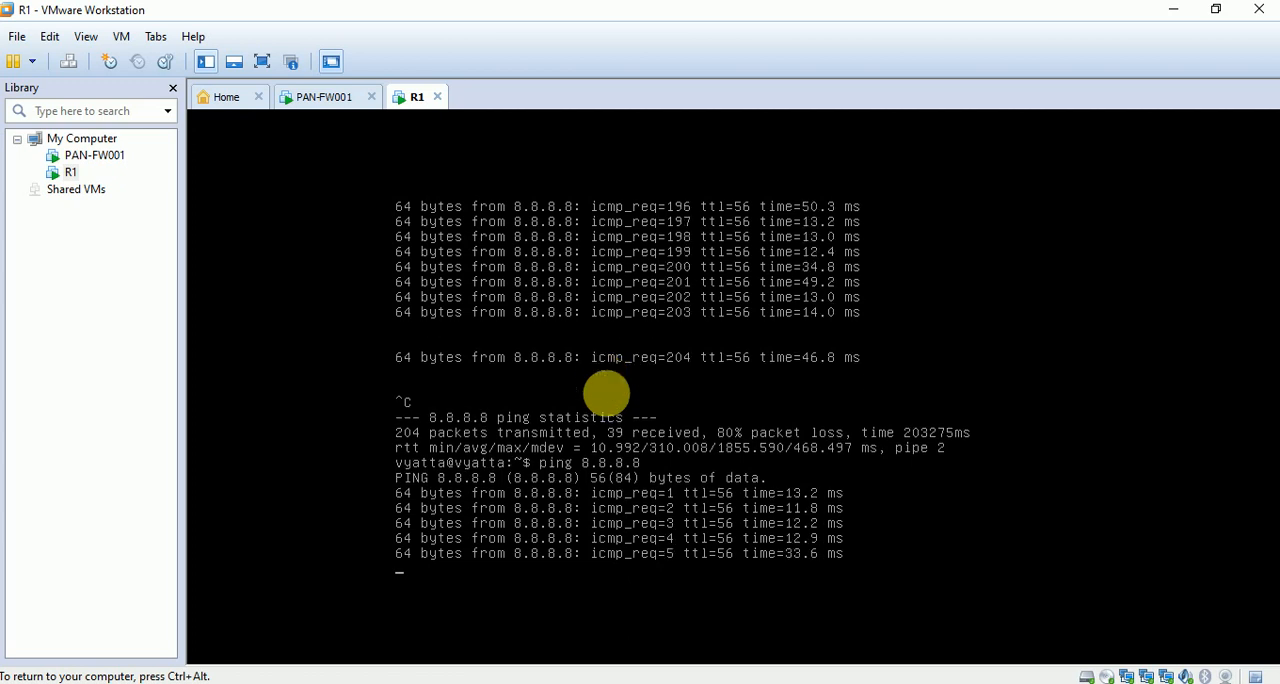
Switch to the tutoriol2 presentation in PowerPoint and view the PAN FW HOME LAB SETUP-2 and SETUP-3 diagrams.
key(ctrl+alt)
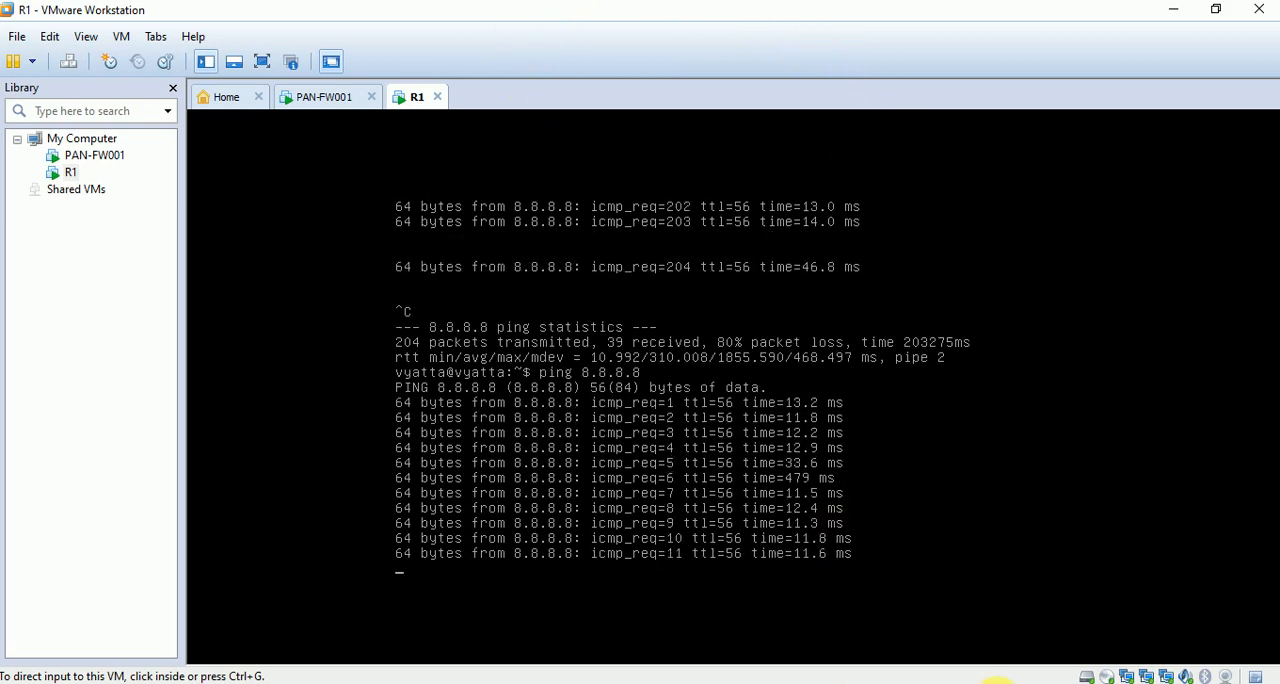
click(838, 682)
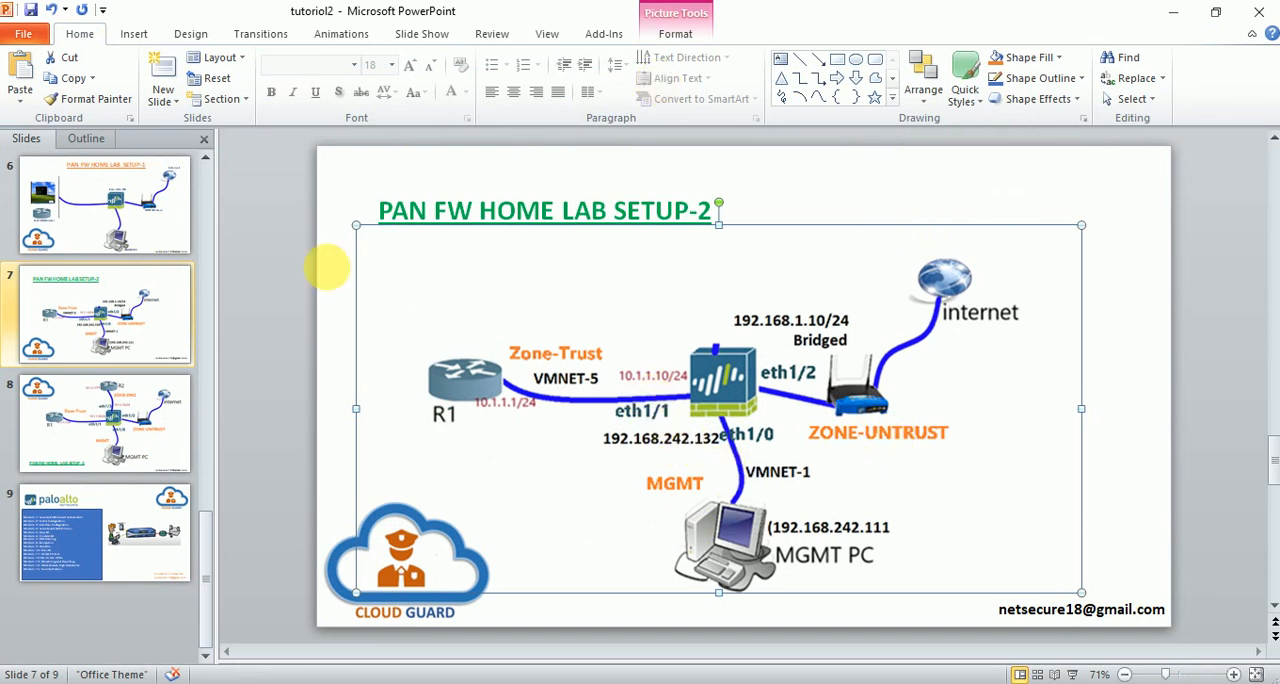
click(108, 328)
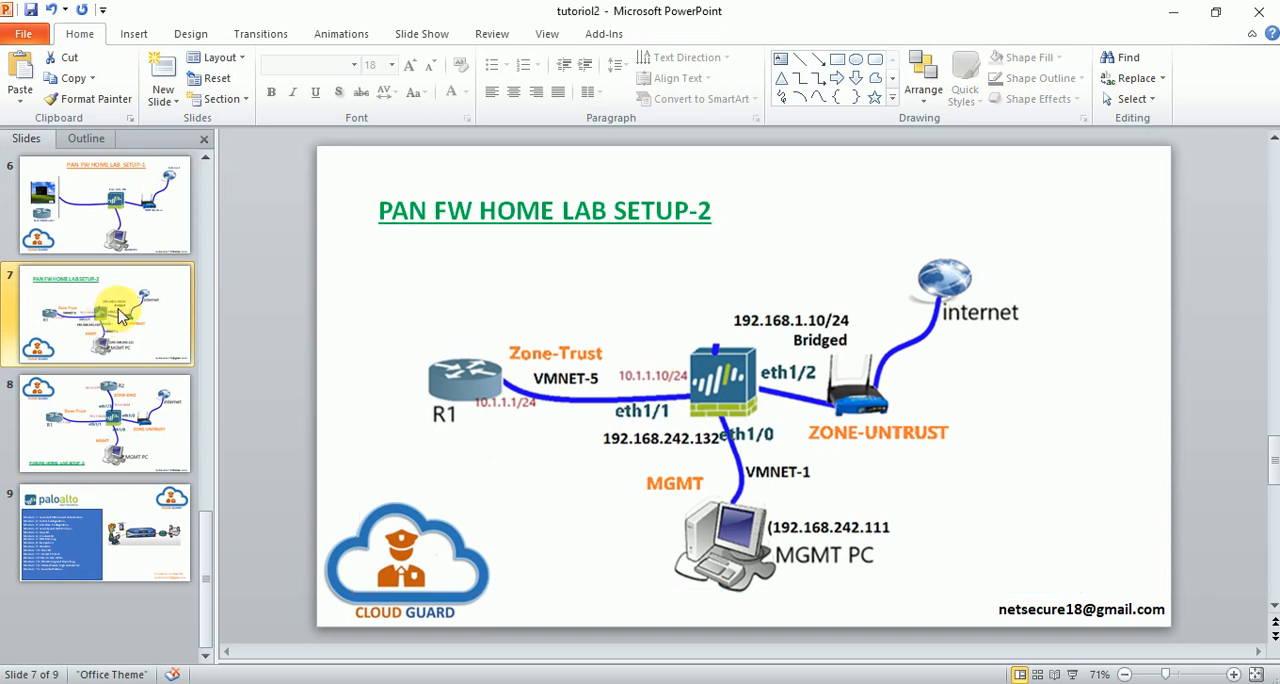
scroll(101, 356, up, 3)
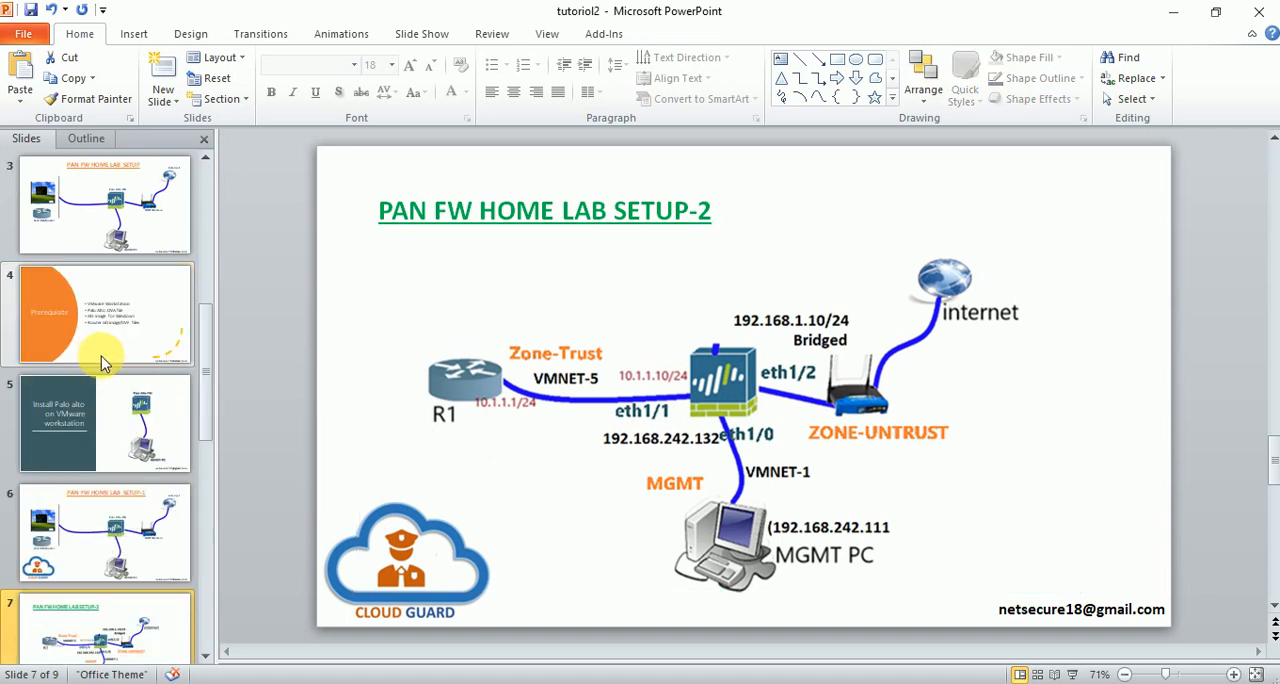
scroll(108, 400, down, 3)
click(113, 432)
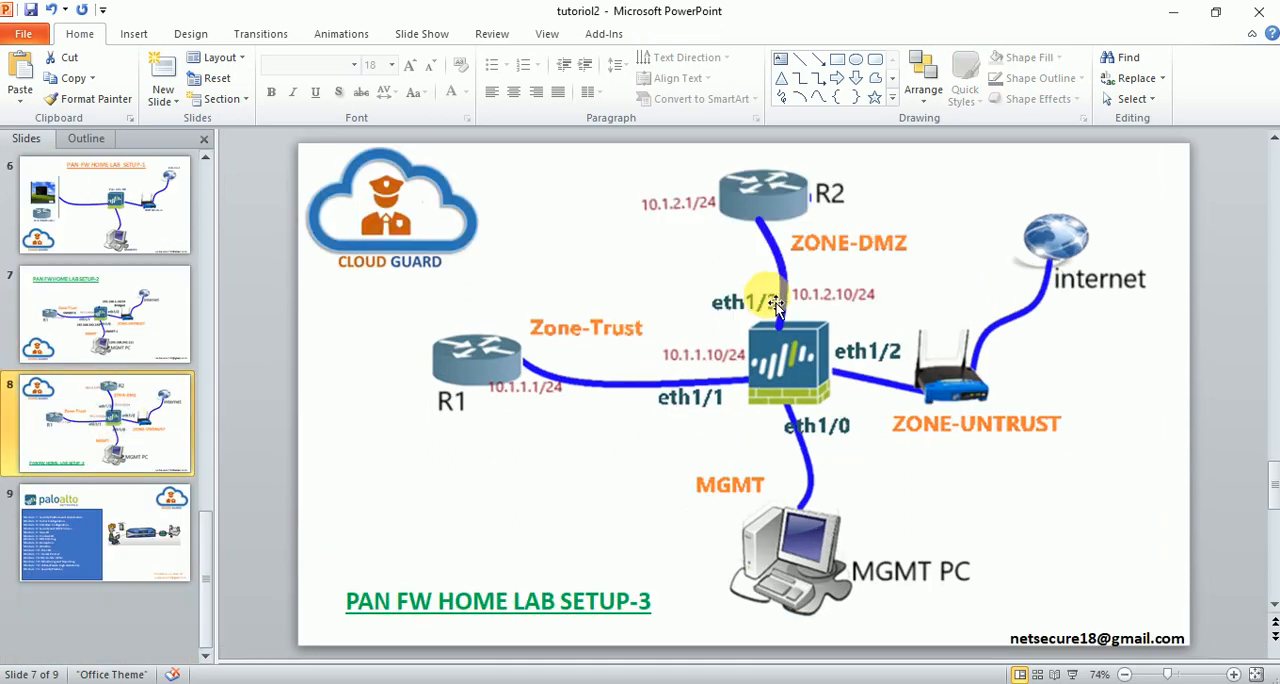